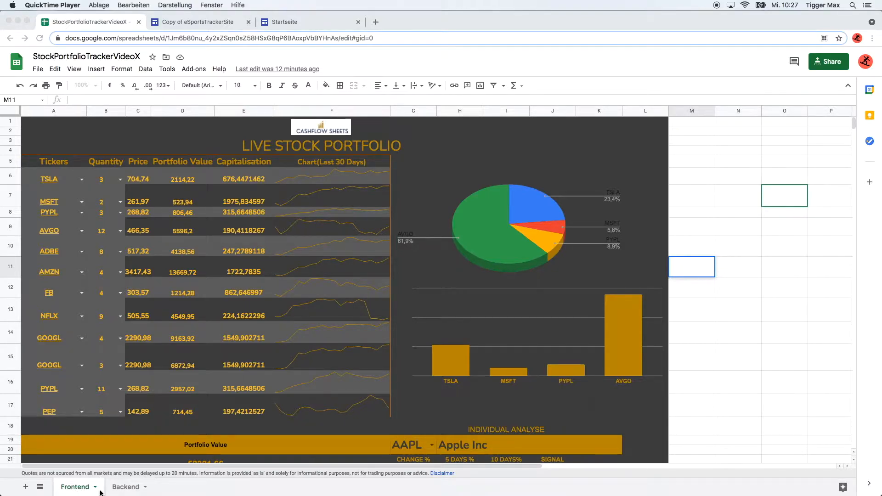
# Glance at the Backend sheet, then bring up the published Live Stock Tracker Startseite page.
pyautogui.click(122, 488)
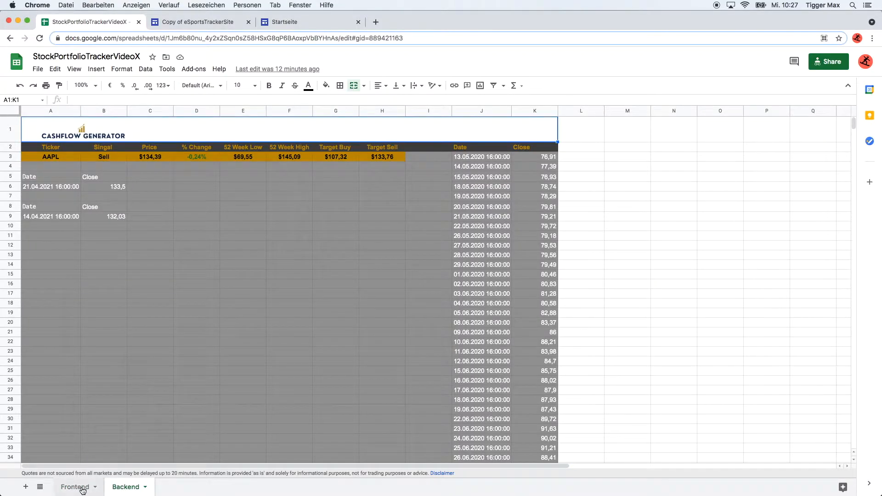
pyautogui.click(79, 487)
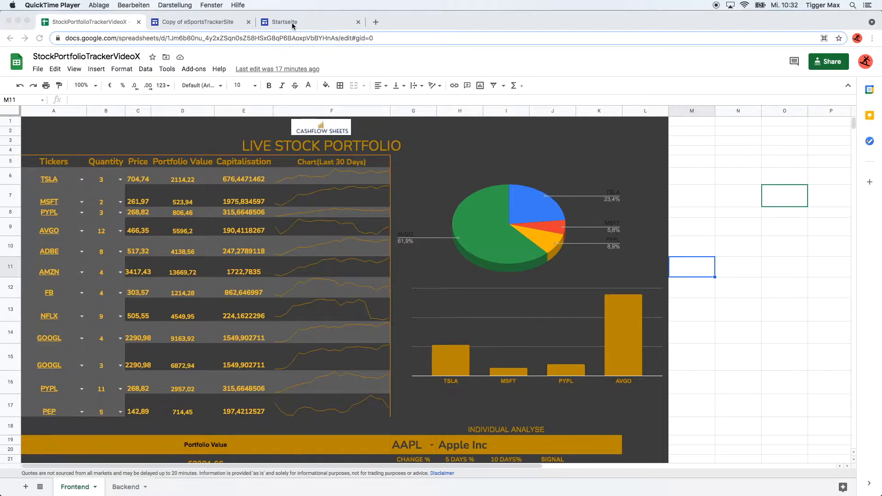
pyautogui.click(197, 22)
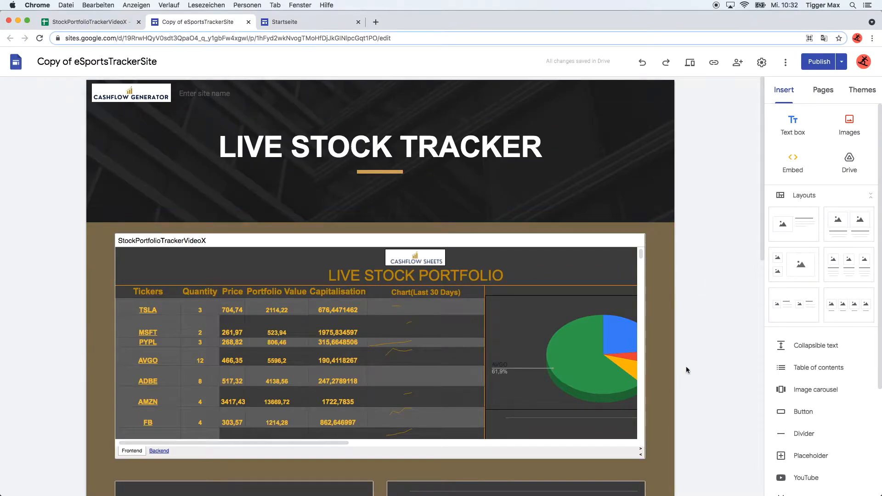
pyautogui.click(305, 23)
# Scroll through the published page to review the embedded portfolio, both charts and the Yahoo Finance video.
pyautogui.scroll(6, 802, 270)
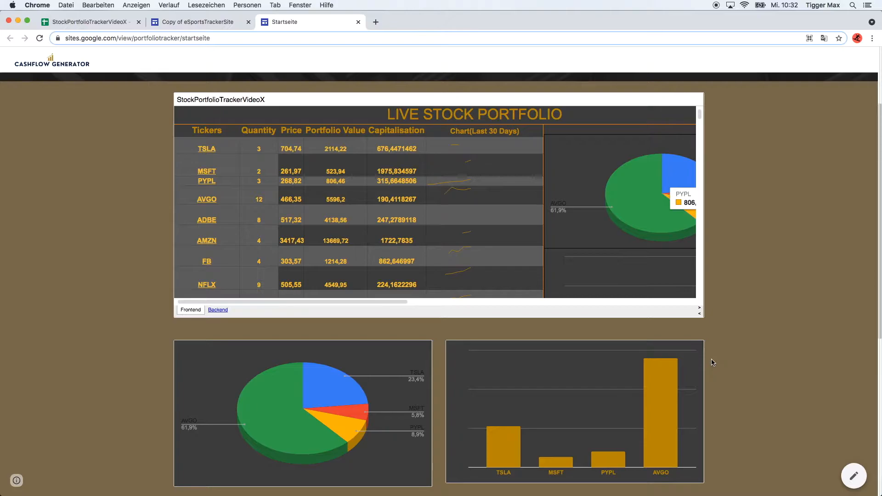
pyautogui.scroll(-5, 760, 358)
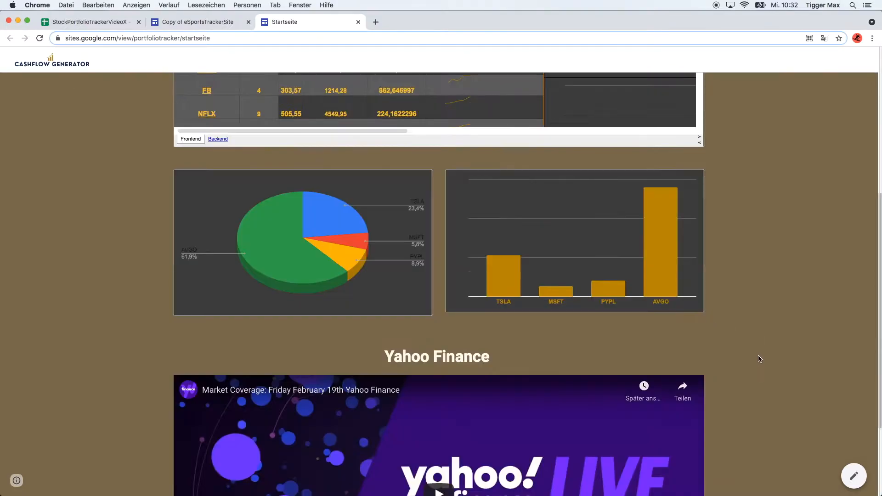
pyautogui.scroll(5, 760, 358)
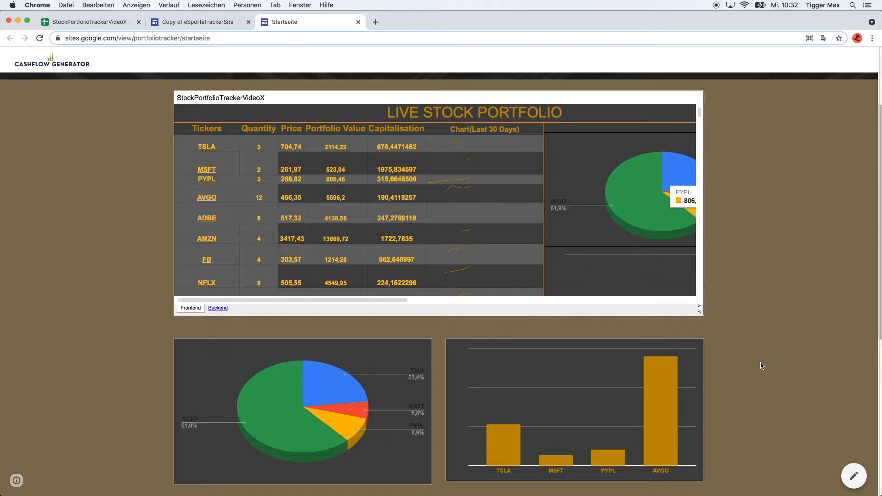
pyautogui.scroll(-1, 764, 365)
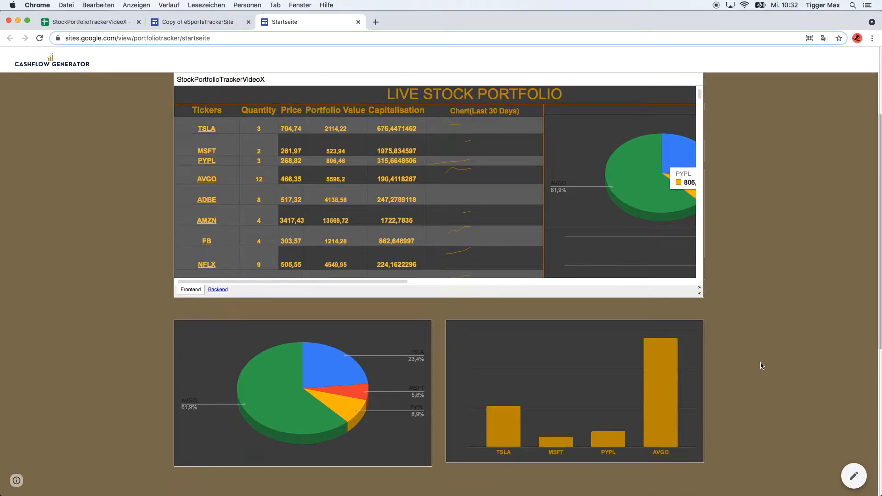
pyautogui.scroll(-15, 763, 367)
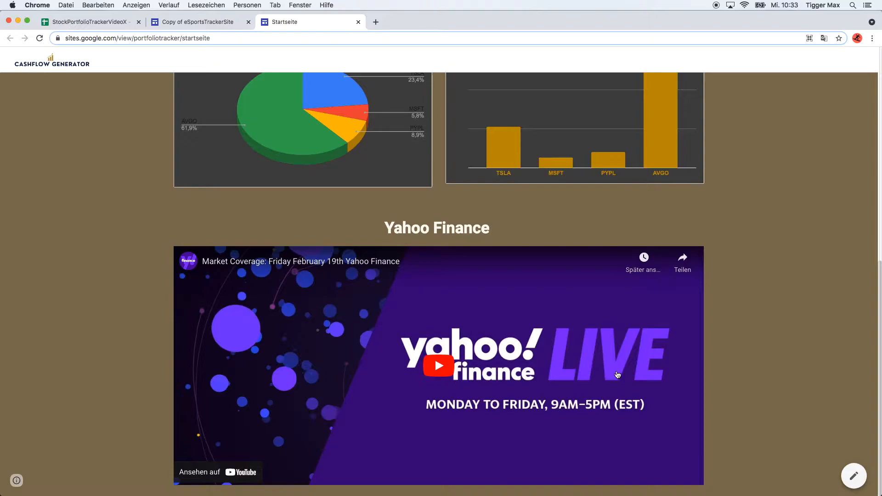
pyautogui.scroll(8, 732, 370)
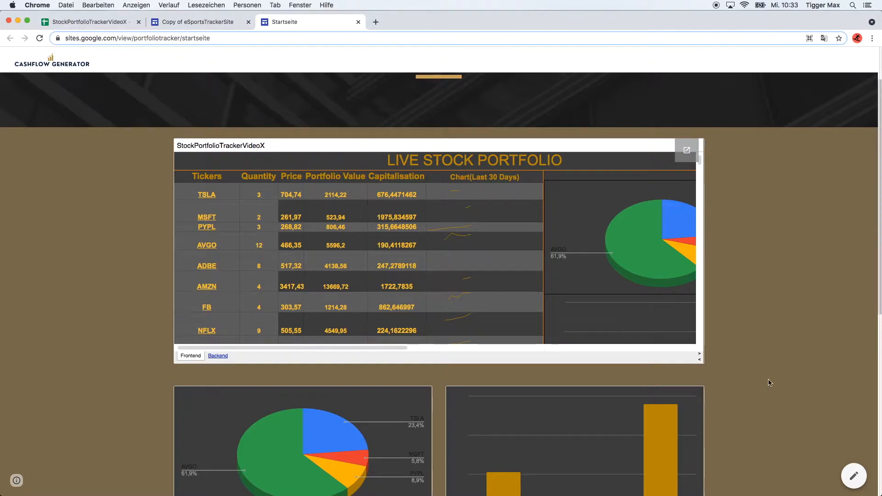
pyautogui.scroll(-1, 769, 380)
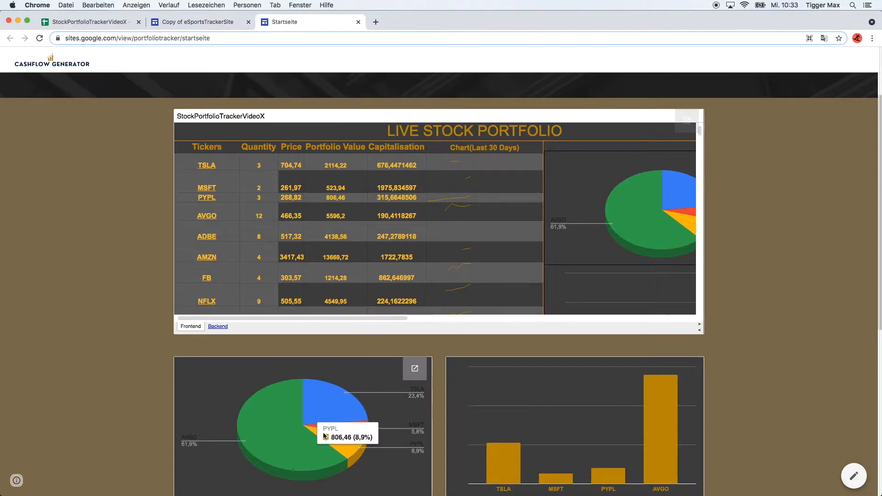
pyautogui.scroll(-1, 738, 418)
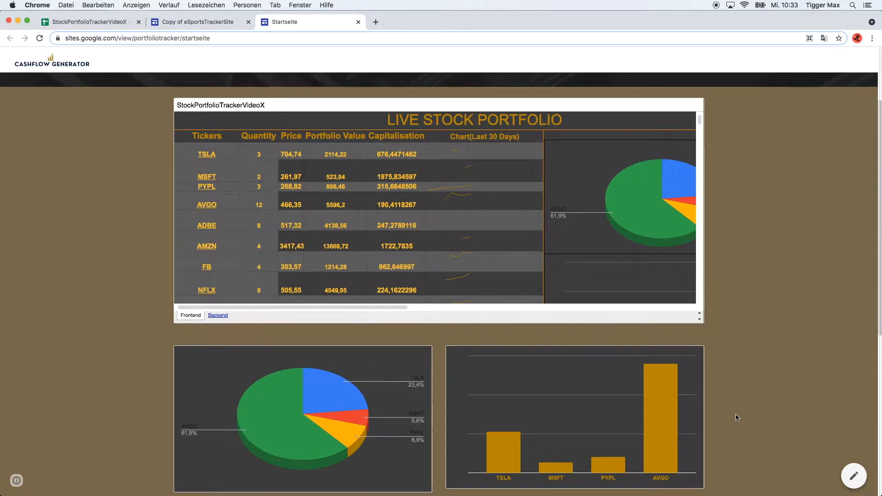
pyautogui.scroll(-10, 738, 418)
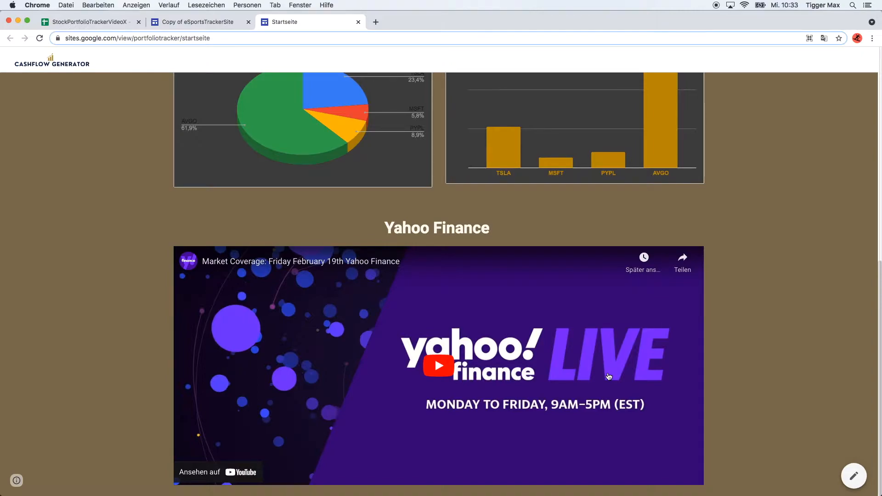
pyautogui.scroll(10, 726, 386)
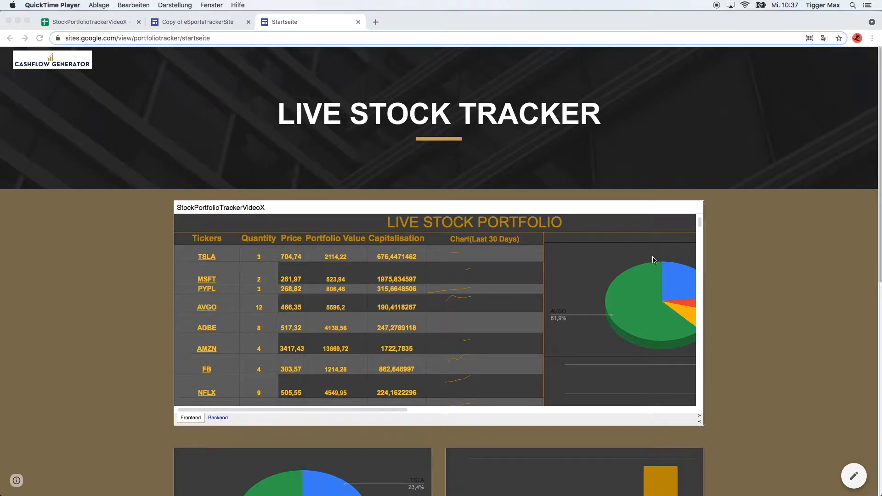
# Open the portfolio sheet embedded on the Sites page in a new tab using its Open Spreadsheet icon.
pyautogui.scroll(-2, 694, 294)
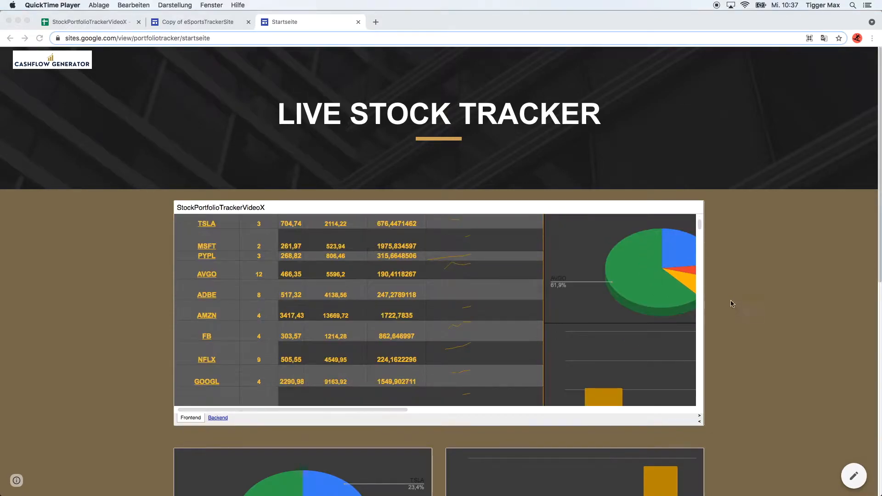
pyautogui.scroll(2, 653, 272)
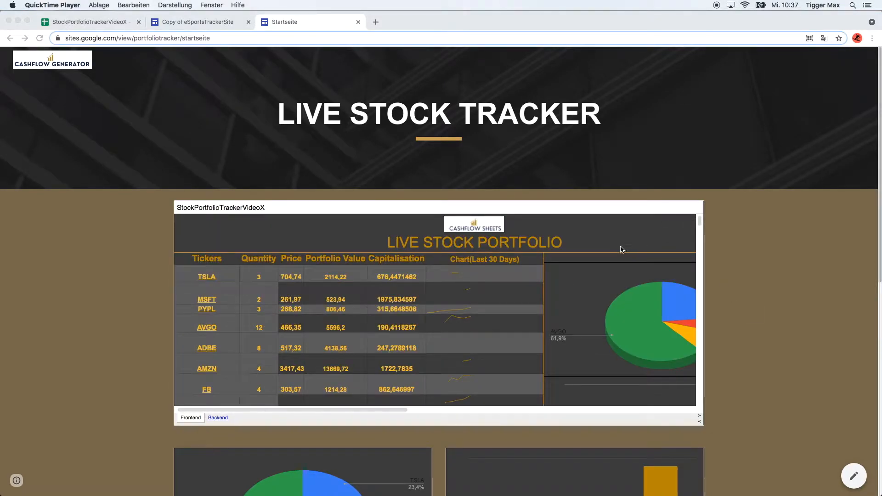
pyautogui.click(733, 259)
pyautogui.scroll(-5, 728, 281)
pyautogui.scroll(5, 728, 282)
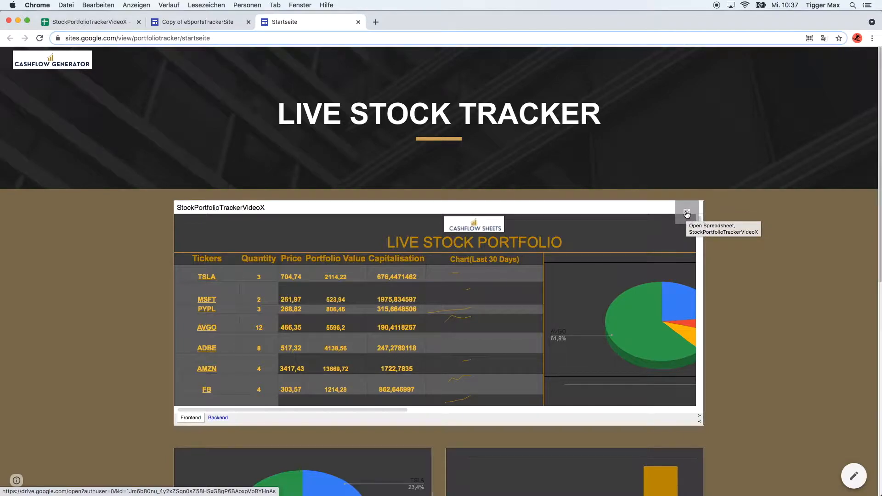
pyautogui.click(687, 213)
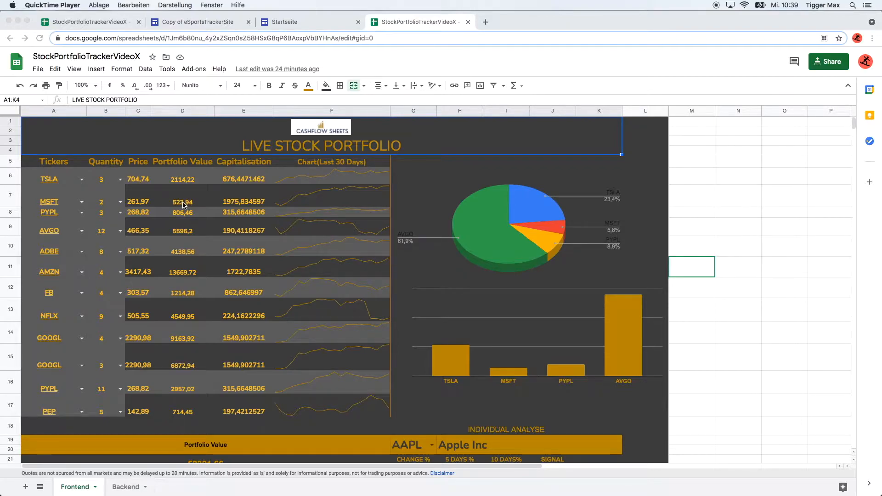
# Set the first holding's quantity to 2 and its ticker to MSFT, then review the updated charts.
pyautogui.click(122, 183)
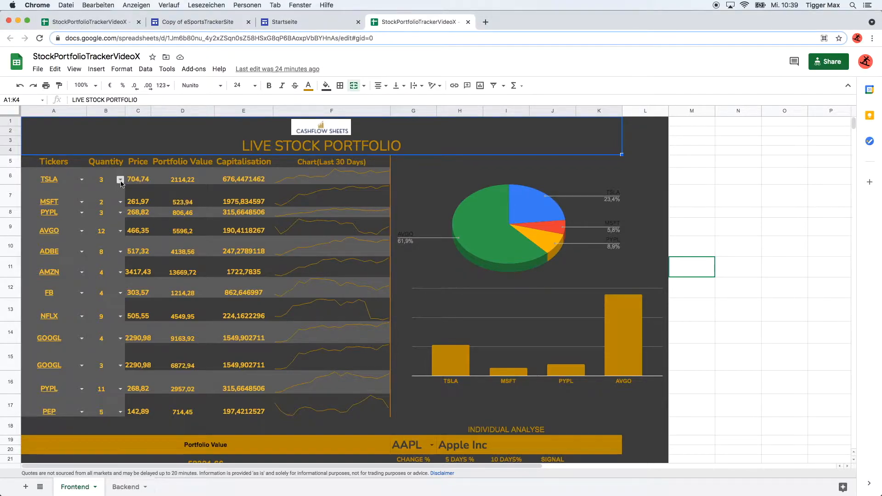
pyautogui.click(120, 180)
pyautogui.click(107, 205)
pyautogui.click(81, 179)
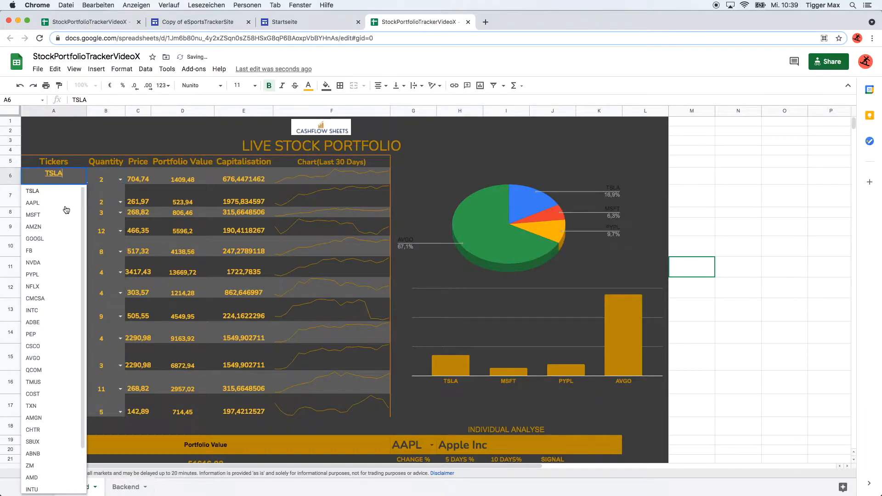
pyautogui.click(63, 214)
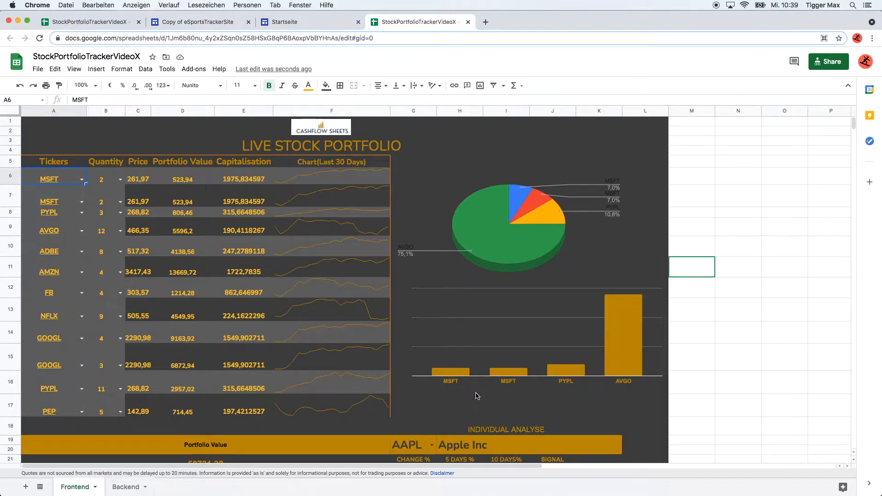
pyautogui.scroll(-1, 477, 396)
pyautogui.scroll(-3, 477, 396)
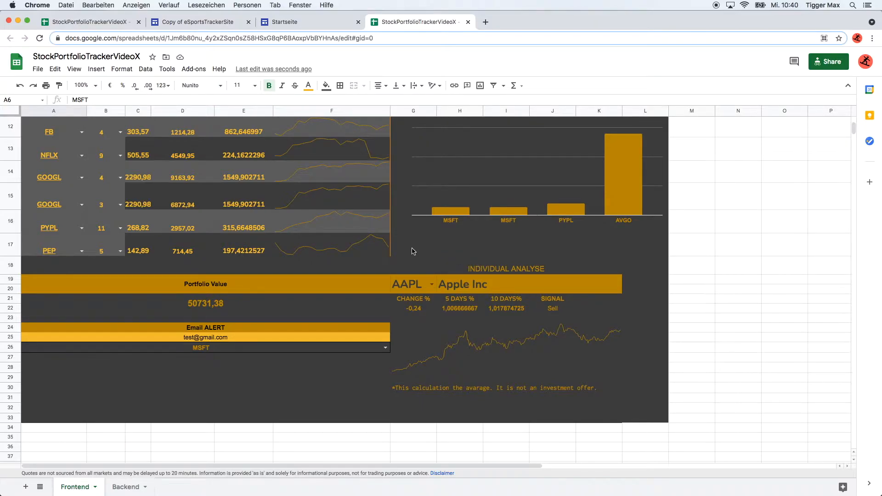
pyautogui.scroll(-4, 337, 294)
pyautogui.scroll(5, 337, 297)
pyautogui.scroll(3, 337, 299)
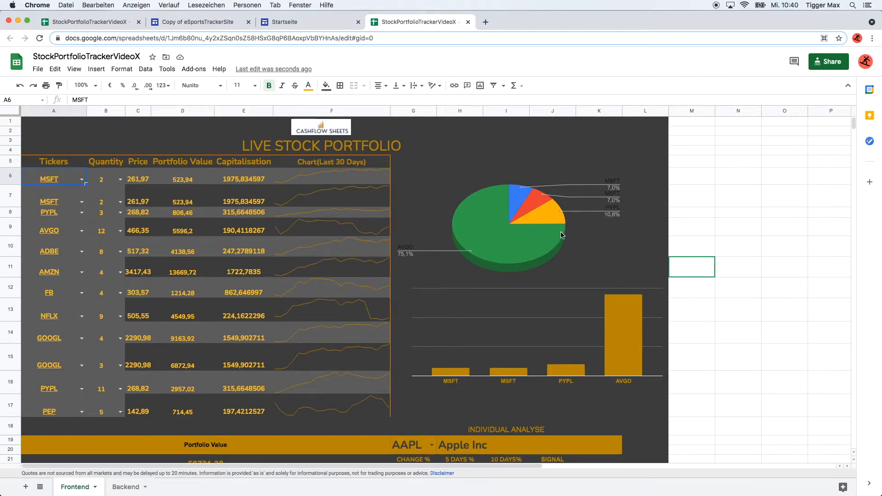
pyautogui.scroll(-3, 509, 332)
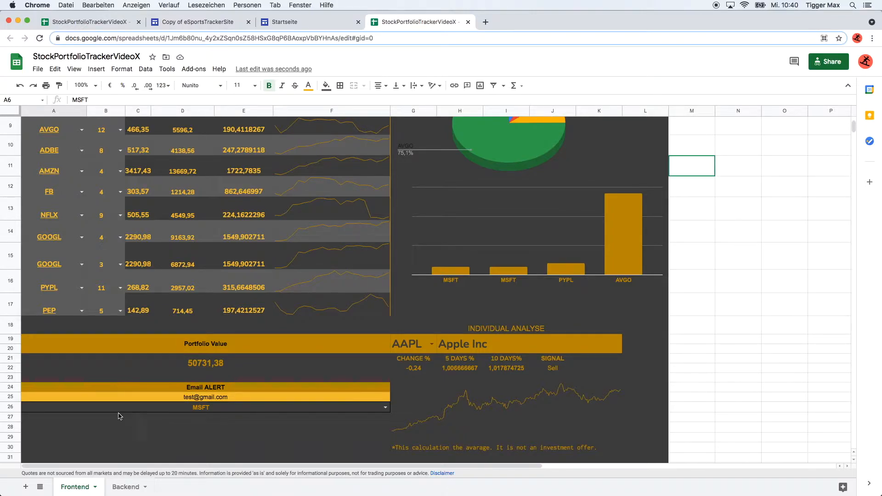
pyautogui.click(115, 487)
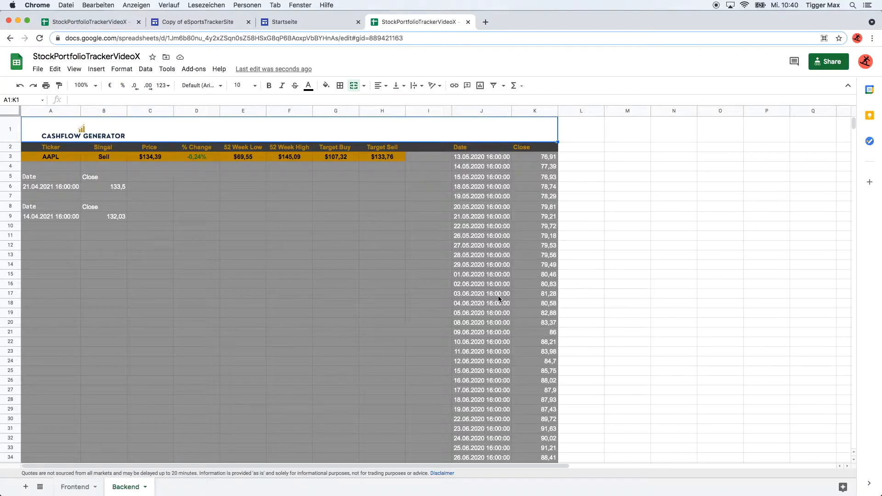
pyautogui.click(81, 489)
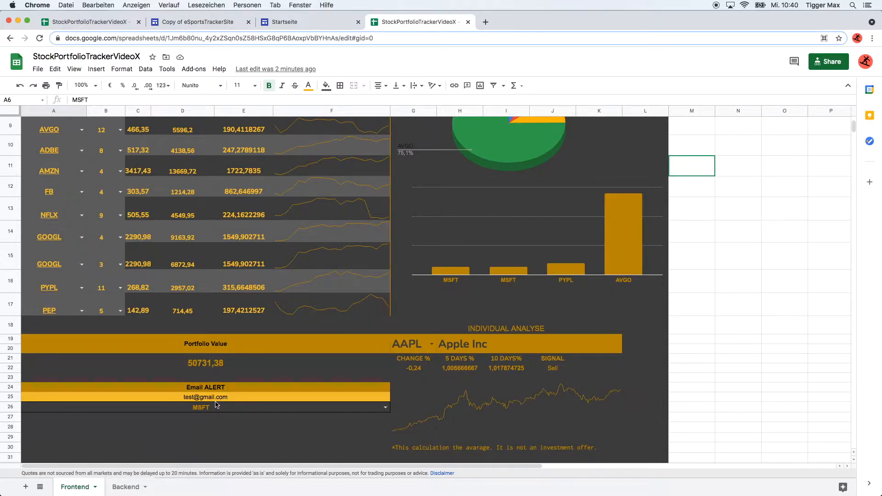
# Pick TSLA from the A26 Email ALERT ticker dropdown.
pyautogui.moveTo(215, 403)
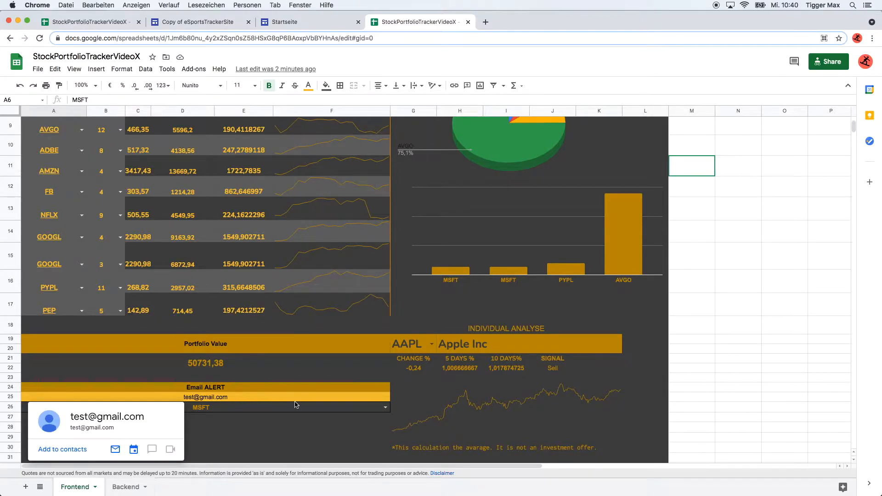
pyautogui.click(386, 408)
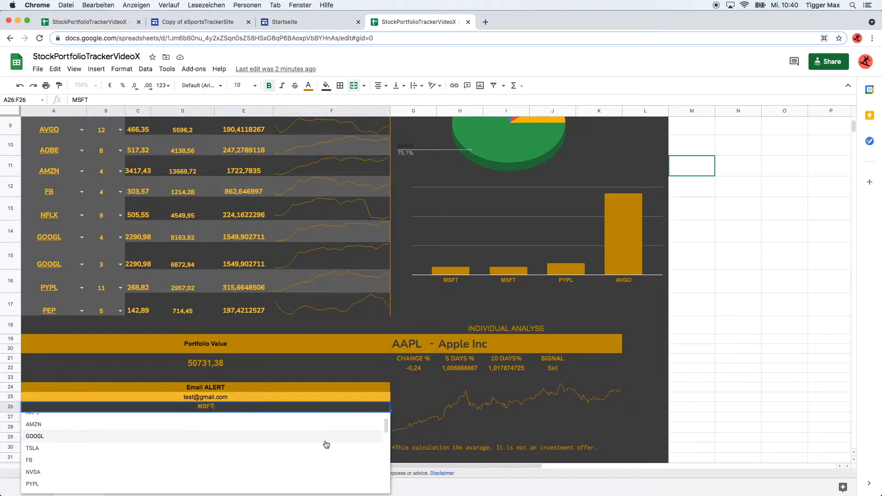
pyautogui.scroll(-1, 272, 453)
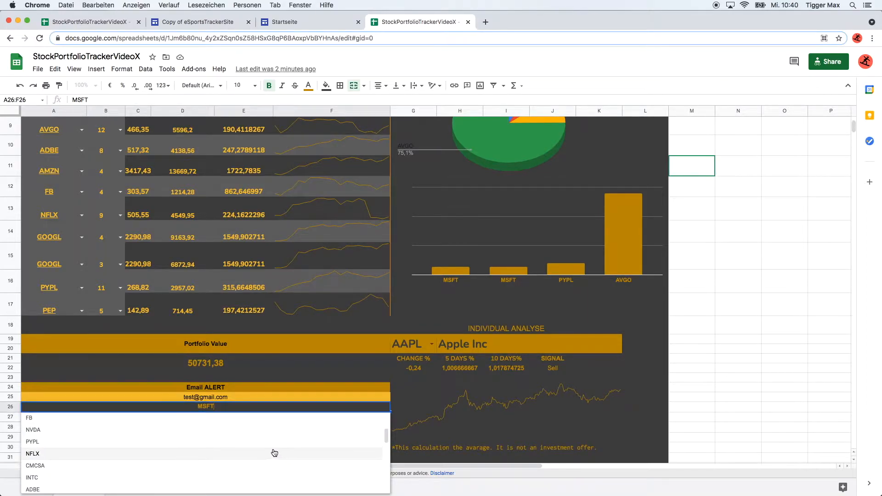
pyautogui.click(163, 454)
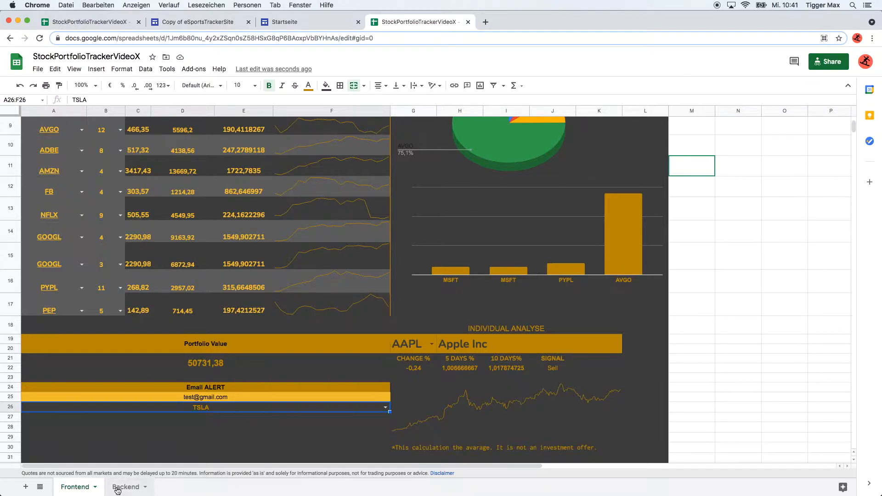
pyautogui.click(204, 367)
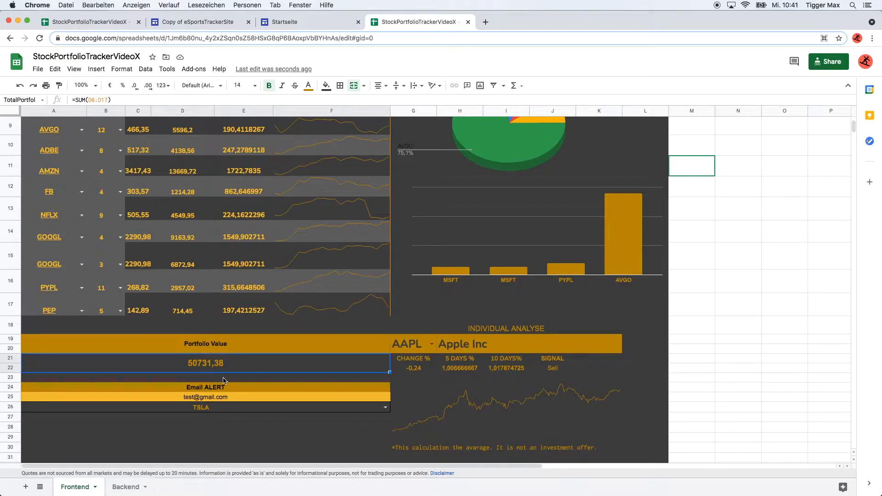
pyautogui.click(214, 400)
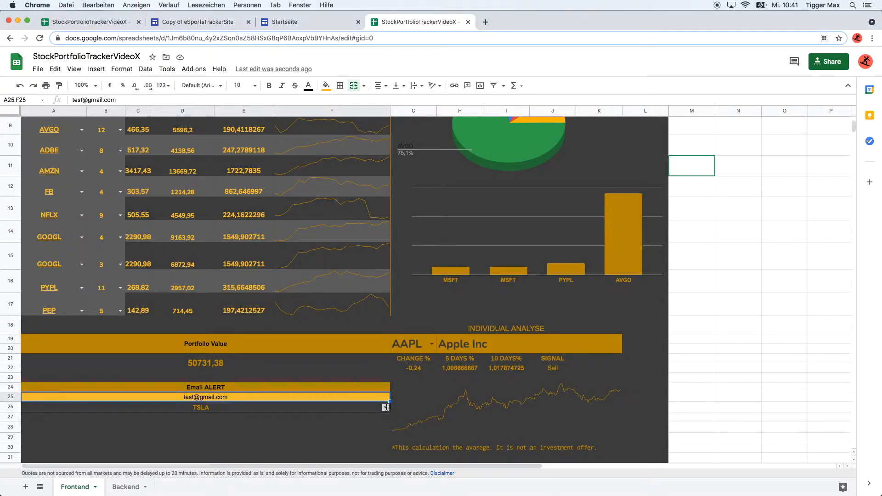
pyautogui.click(385, 406)
pyautogui.click(263, 433)
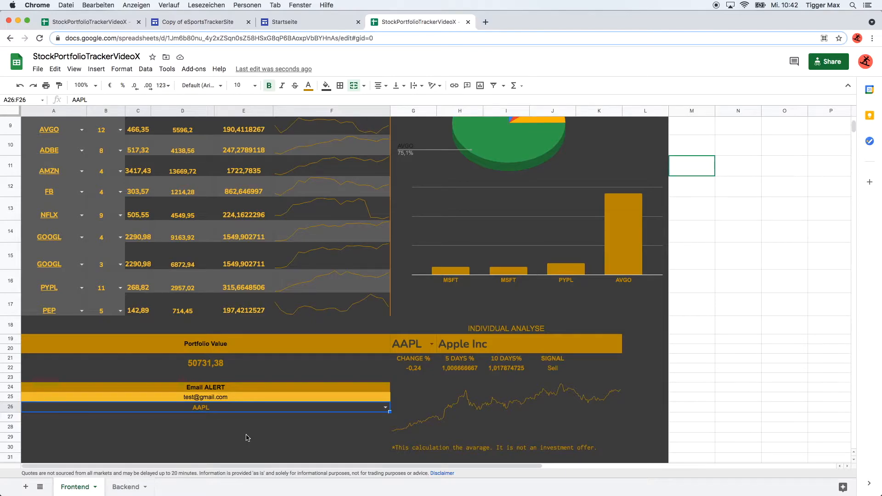
pyautogui.click(229, 368)
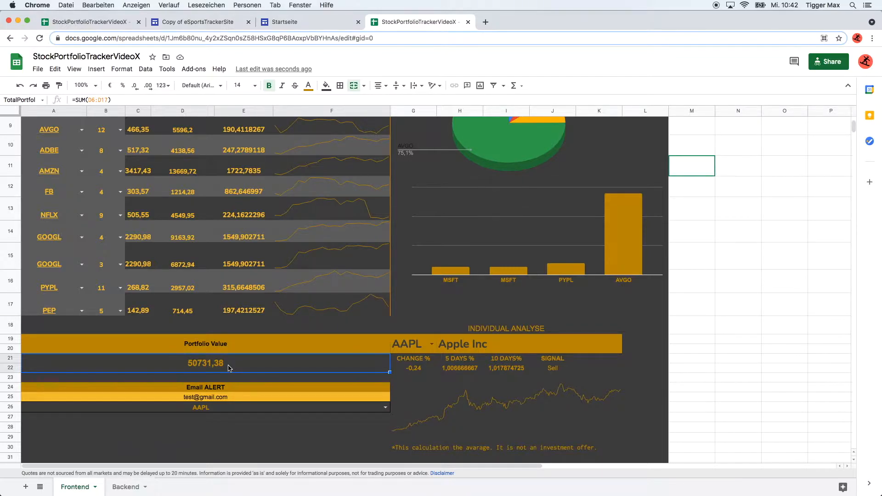
pyautogui.scroll(-2, 229, 368)
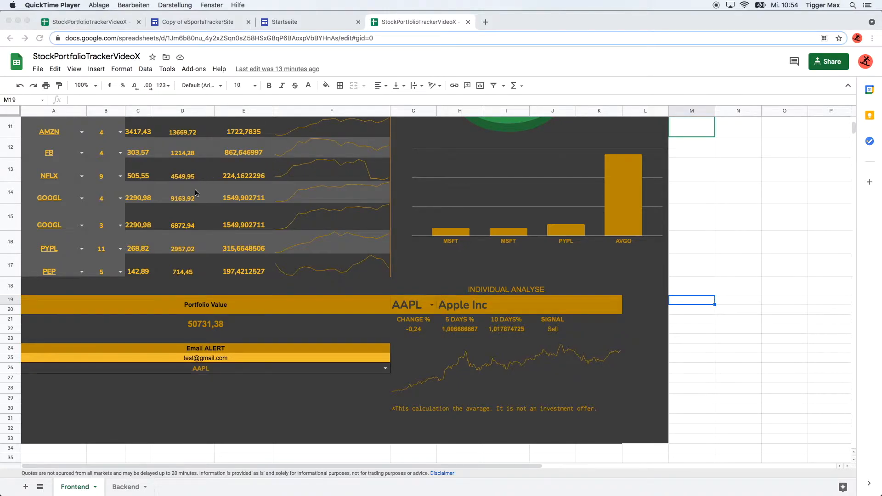
pyautogui.scroll(-3, 155, 222)
pyautogui.scroll(10, 154, 223)
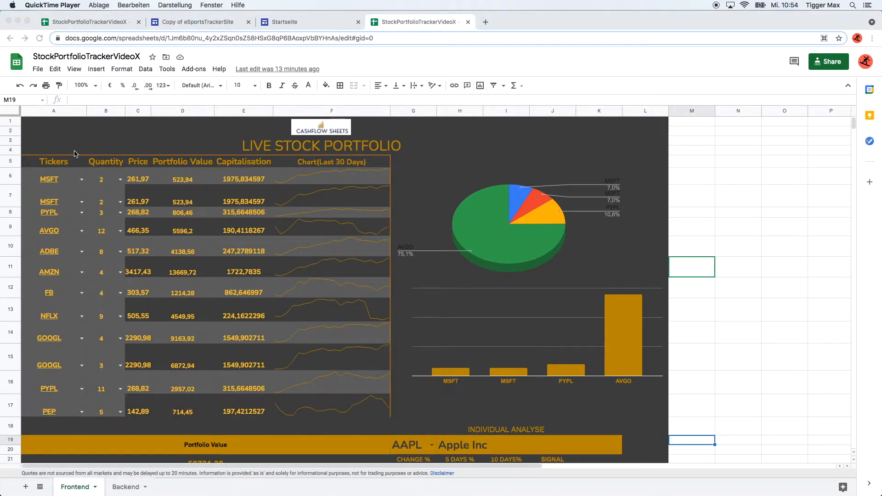
# Create a new Untitled spreadsheet through File > New > Spreadsheet.
pyautogui.click(40, 73)
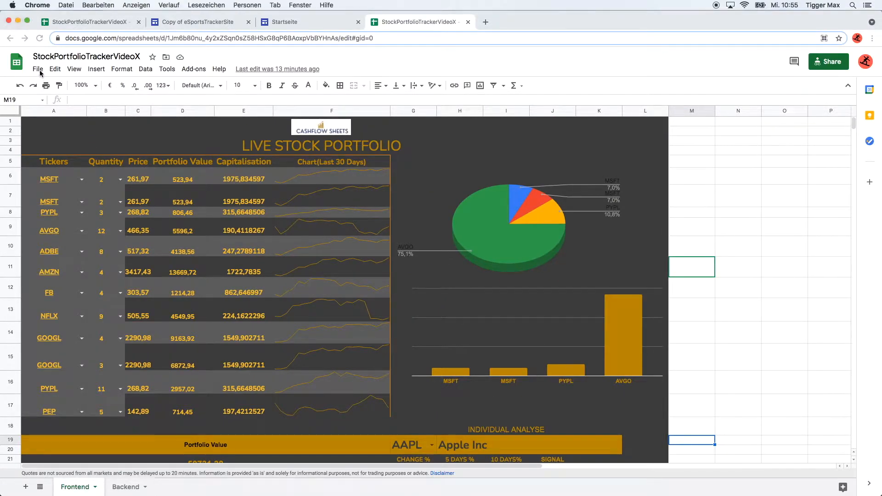
pyautogui.click(39, 70)
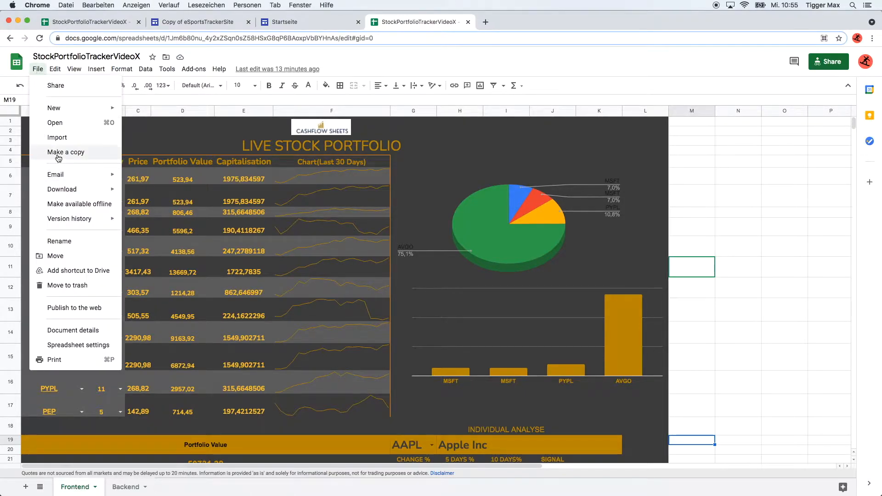
pyautogui.moveTo(66, 174)
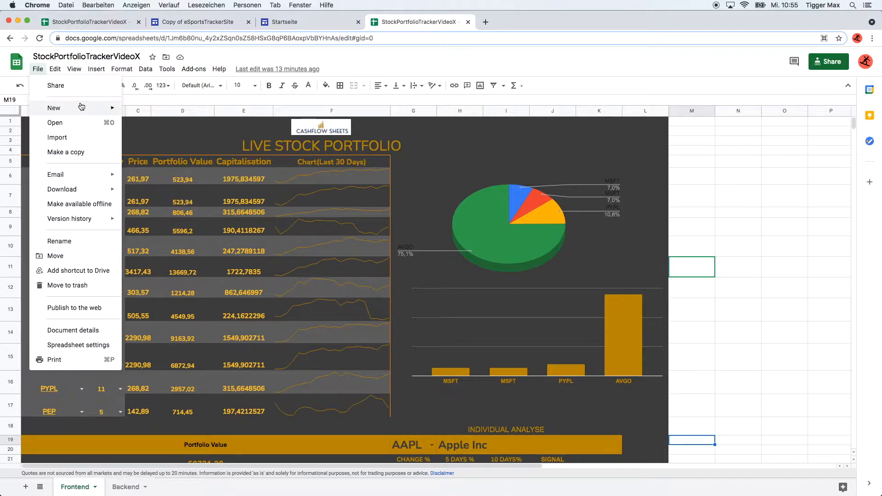
pyautogui.moveTo(69, 107)
pyautogui.click(148, 114)
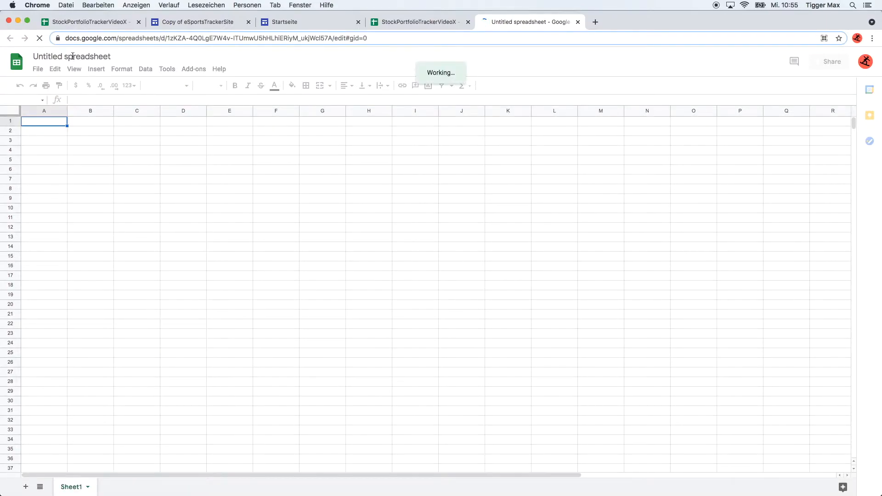
# Retitle the Untitled spreadsheet as 'StockPortfolioTrackerCS'.
pyautogui.click(72, 57)
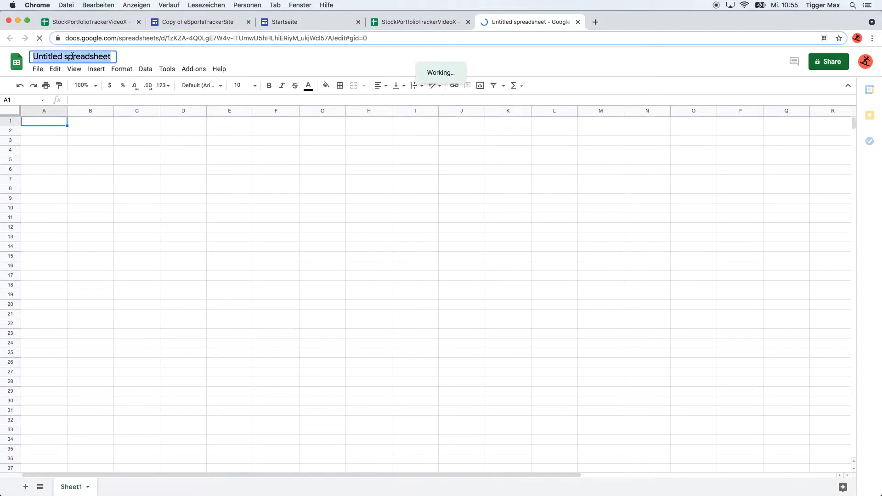
pyautogui.write('Sto')
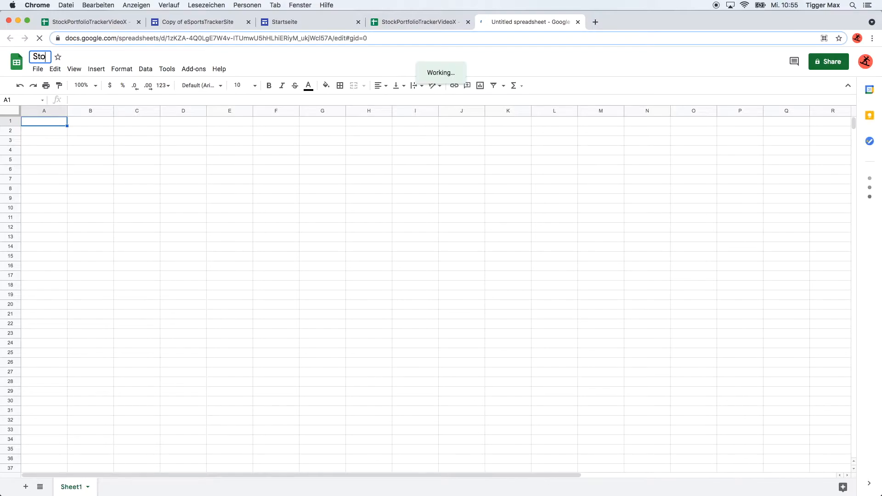
pyautogui.write('ckPortf')
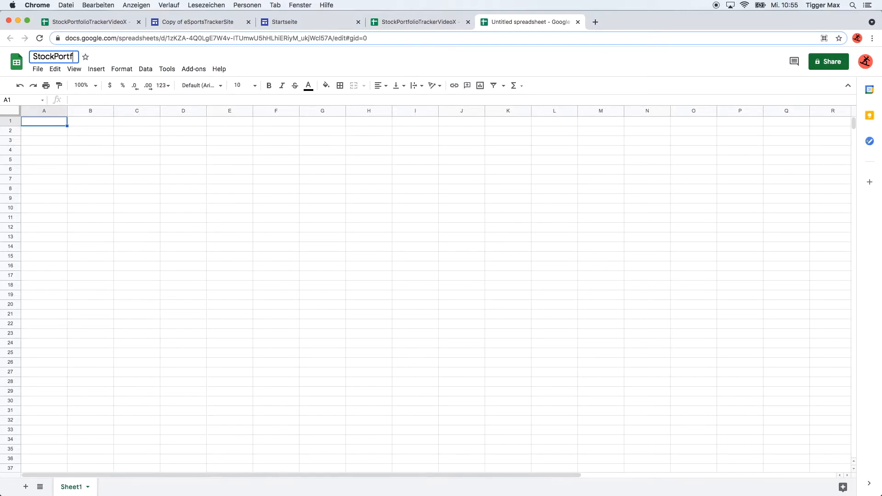
pyautogui.write('olioTrackerCop')
pyautogui.press('BackSpace')
pyautogui.press('BackSpace')
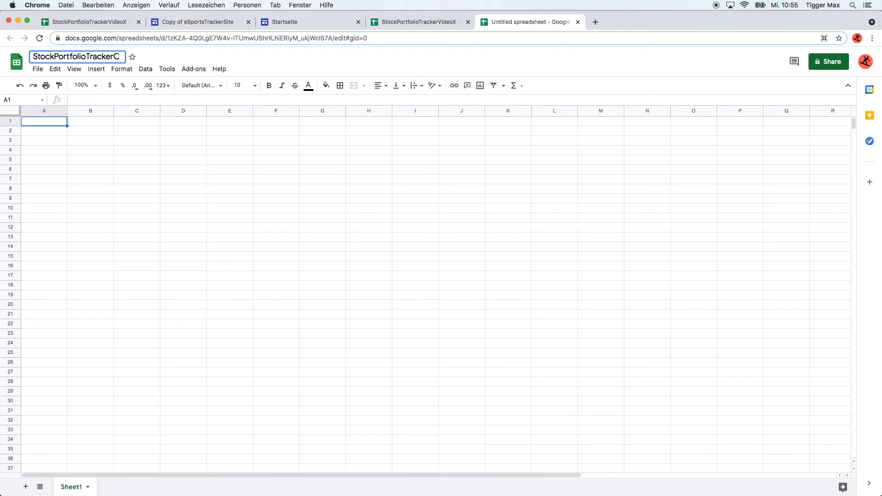
pyautogui.write('S')
pyautogui.click(148, 162)
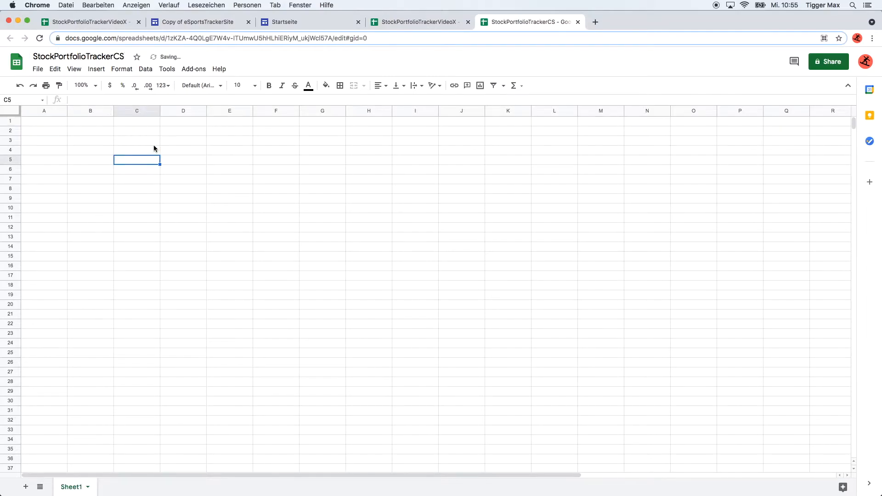
pyautogui.click(98, 24)
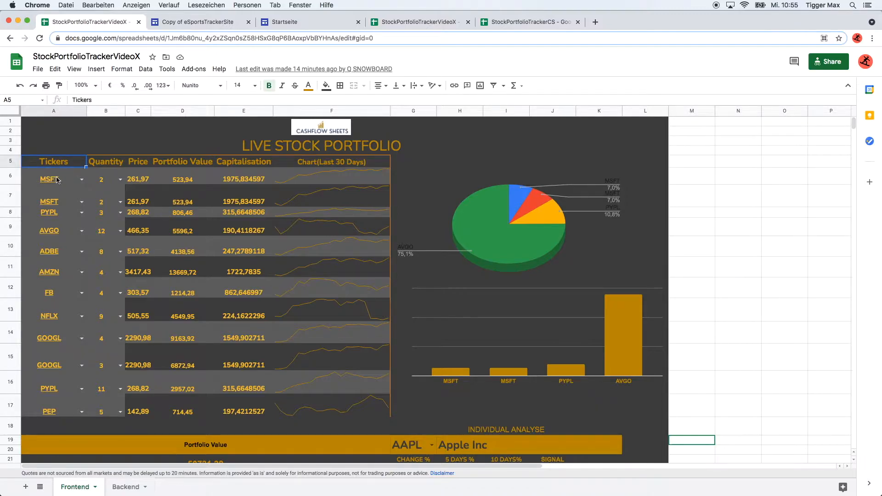
# Copy the header row A5:F5 from the portfolio sheet and paste it at A3 of StockPortfolioTrackerCS.
pyautogui.click(113, 166)
pyautogui.moveTo(69, 164); pyautogui.dragTo(325, 167)
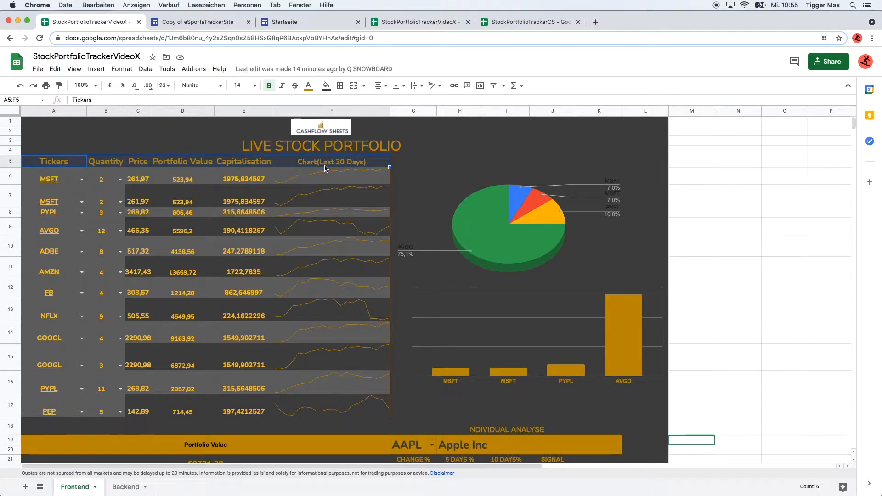
pyautogui.click(521, 23)
pyautogui.click(44, 123)
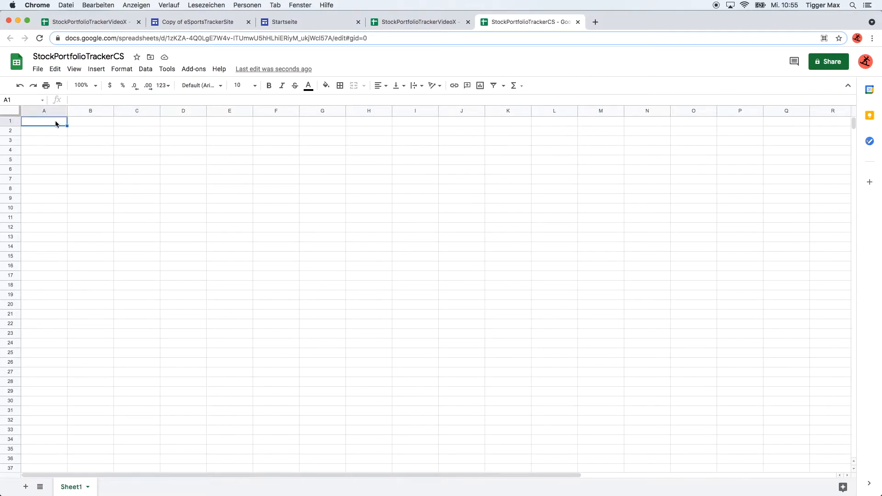
pyautogui.write('Tickers\tQuantity\tPrice\tPortfolio Value\tMarket Capitalisation\tChart(Last 30 Days)')
pyautogui.press('cmd+z')
pyautogui.click(45, 143)
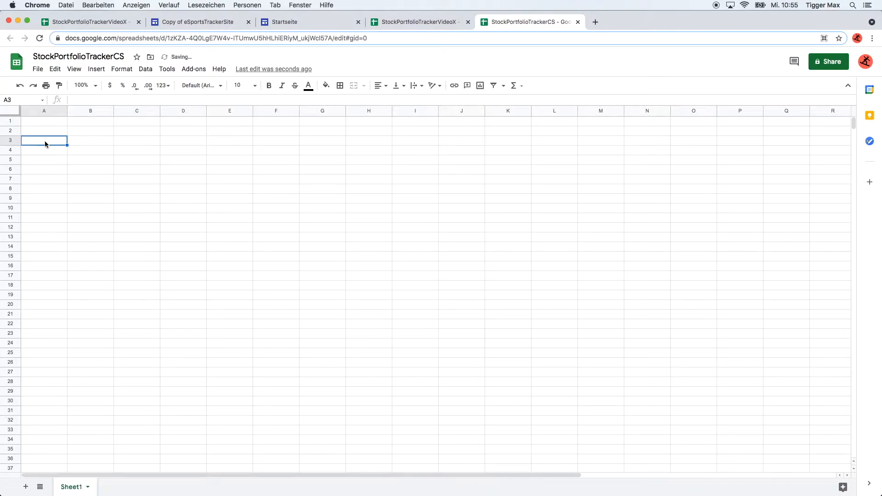
pyautogui.write('Tickers\tQuantity\tPrice\tPortfolio Value\tMarket Capitalisation\tChart(Last 30 Days)')
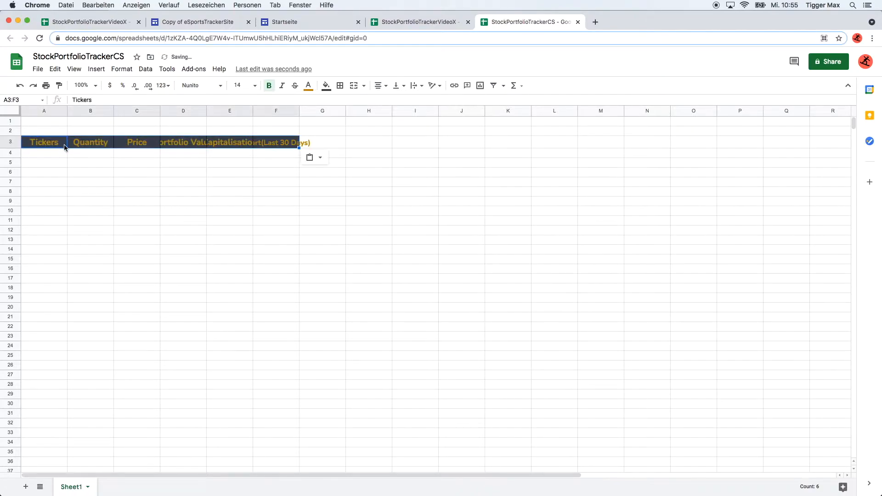
pyautogui.click(73, 163)
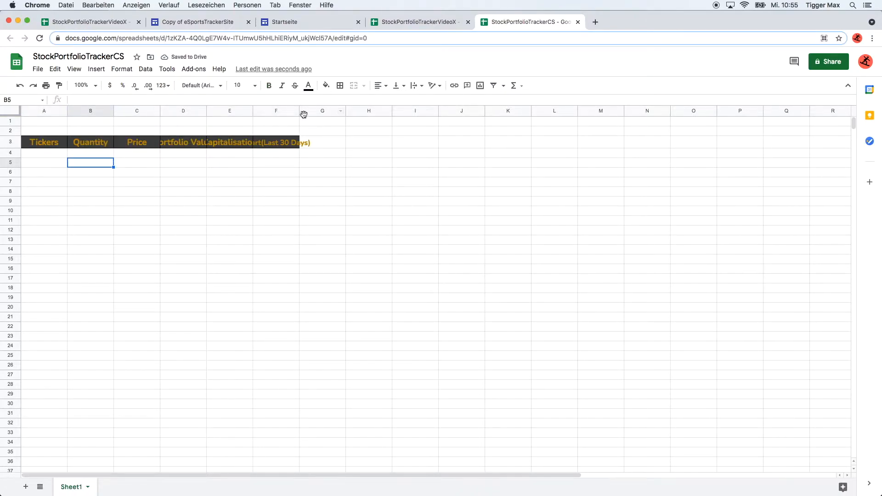
# Widen columns F, D and E to fit Chart(Last 30 Days), Portfolio Value and Capitalisation.
pyautogui.moveTo(299, 112); pyautogui.dragTo(326, 112)
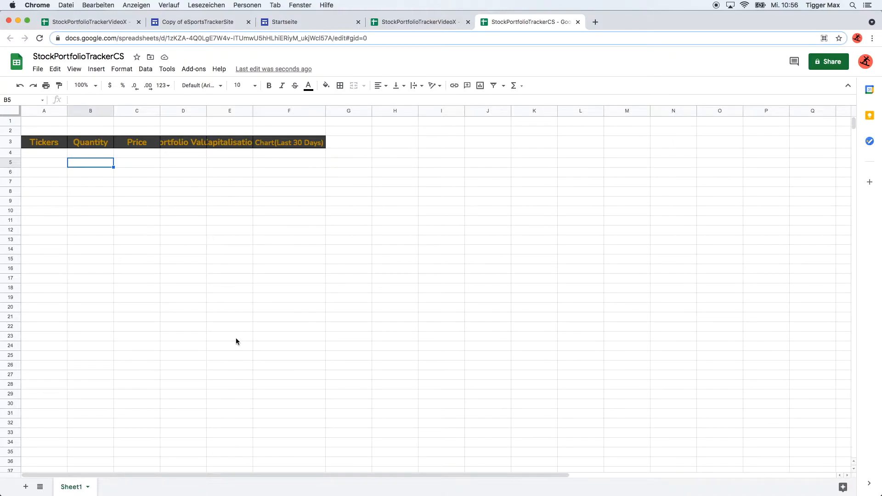
pyautogui.doubleClick(206, 110)
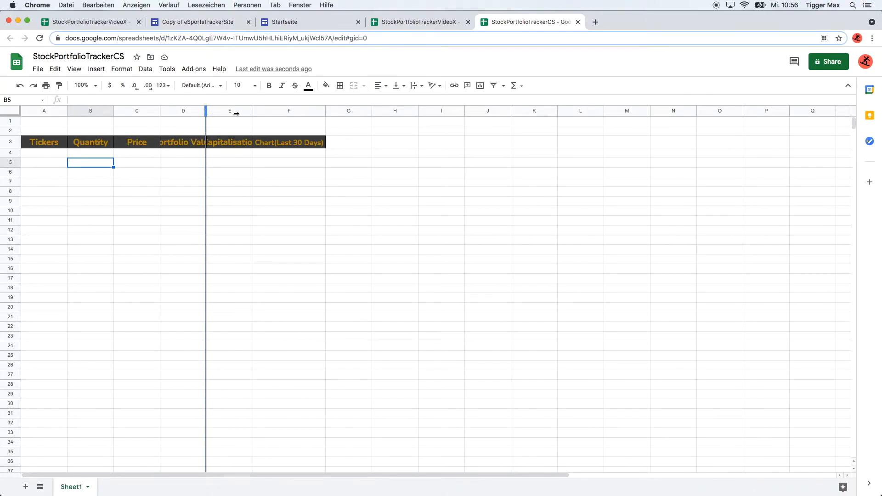
pyautogui.doubleClick(270, 111)
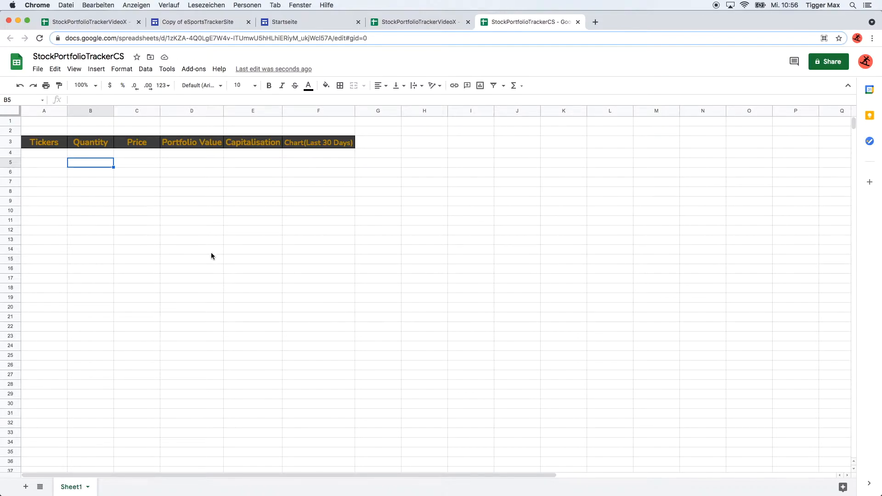
pyautogui.click(136, 155)
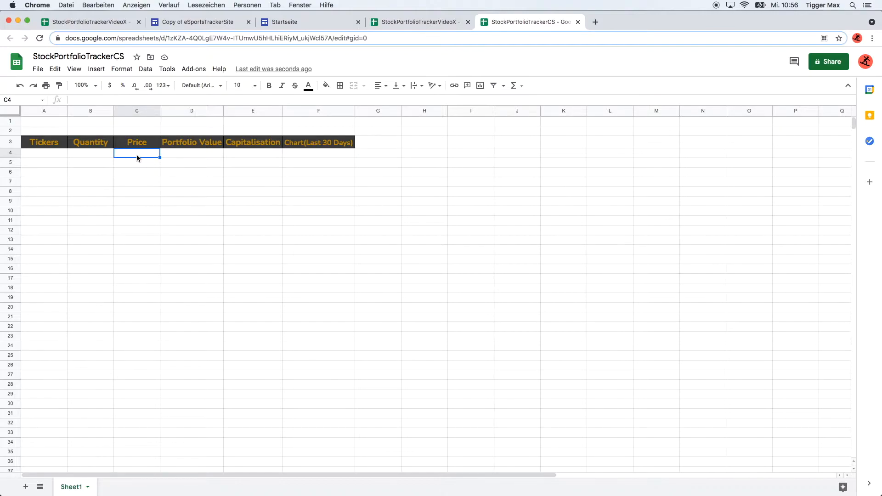
# Start a List of items data validation rule on cell A4.
pyautogui.click(52, 155)
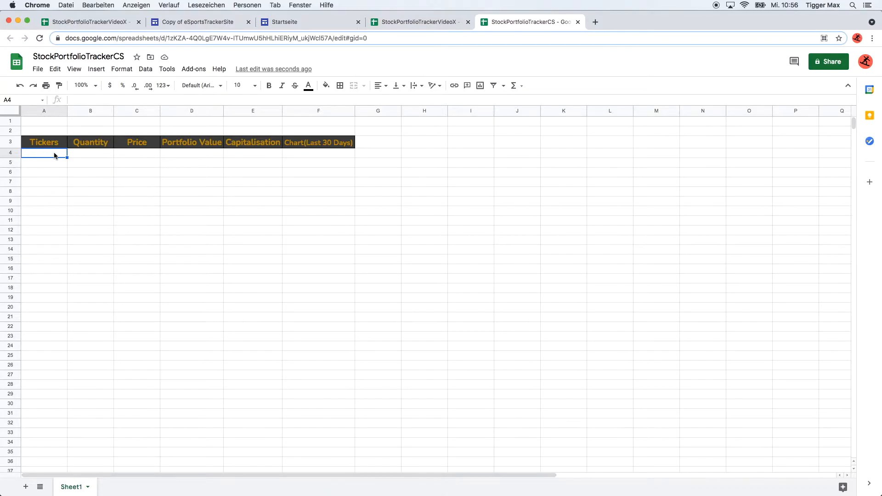
pyautogui.rightClick(54, 155)
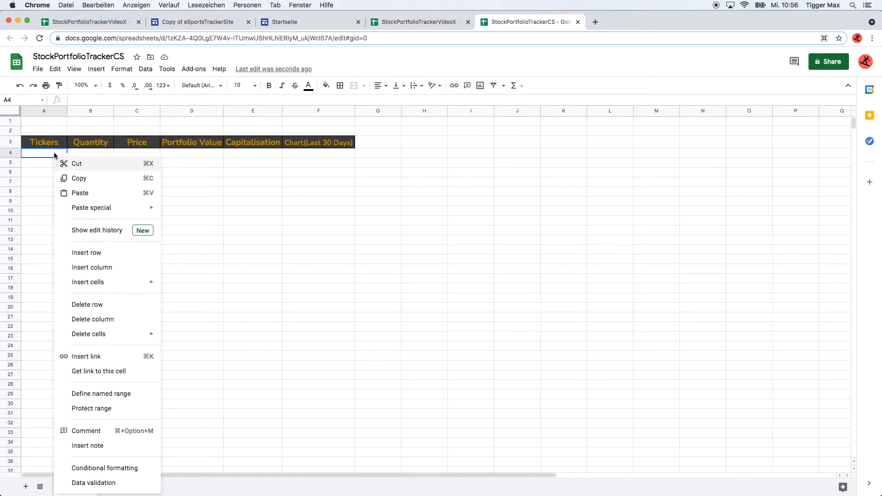
pyautogui.click(108, 483)
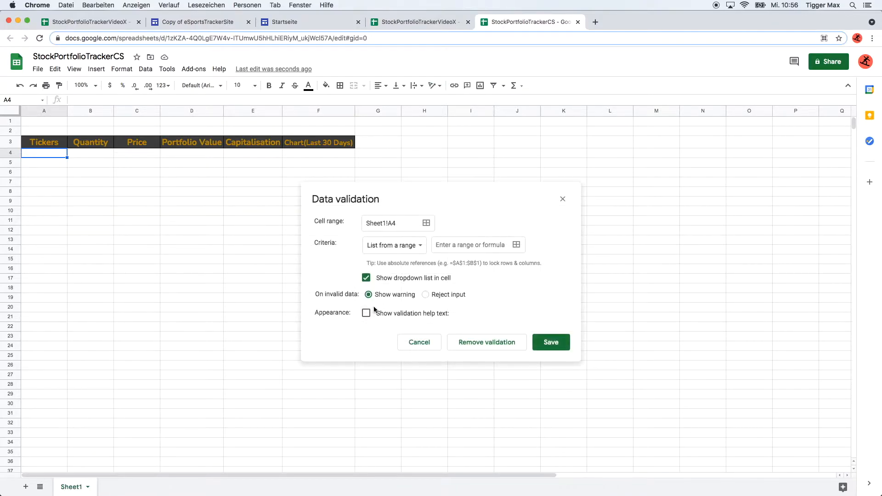
pyautogui.click(403, 249)
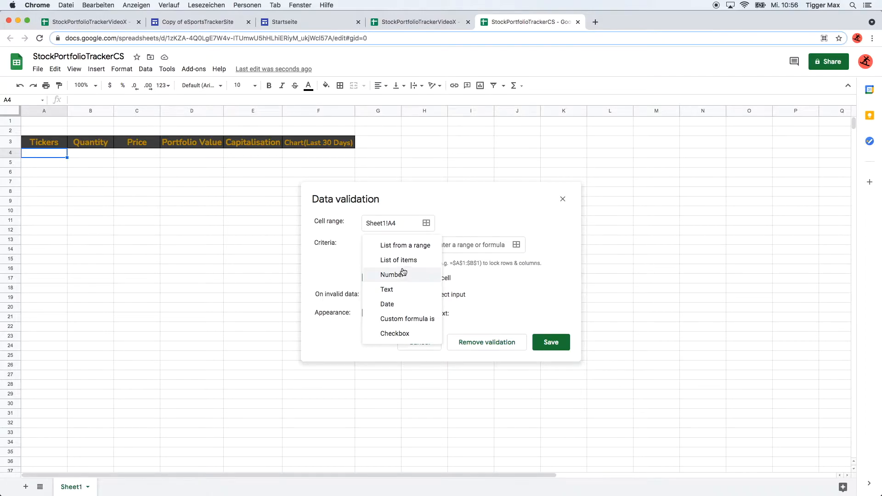
pyautogui.click(404, 262)
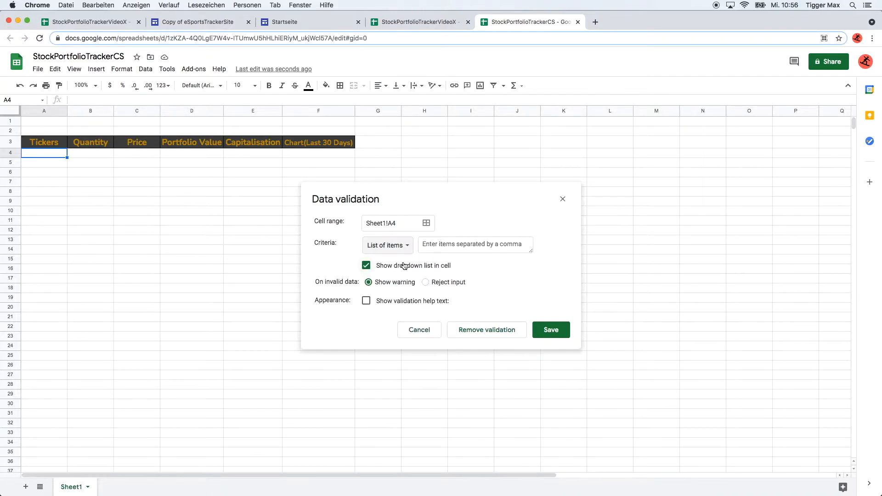
pyautogui.click(450, 247)
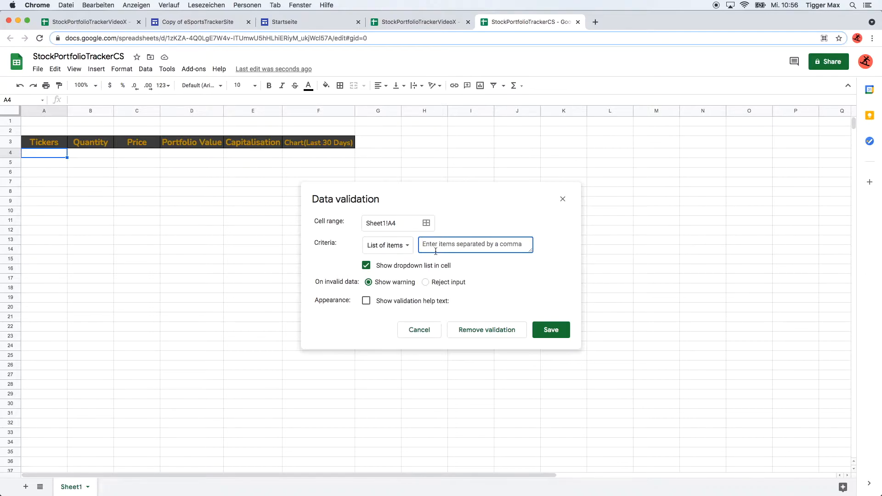
# Copy the allowed ticker list from cell A6's validation rule in the original spreadsheet.
pyautogui.click(93, 22)
pyautogui.click(56, 182)
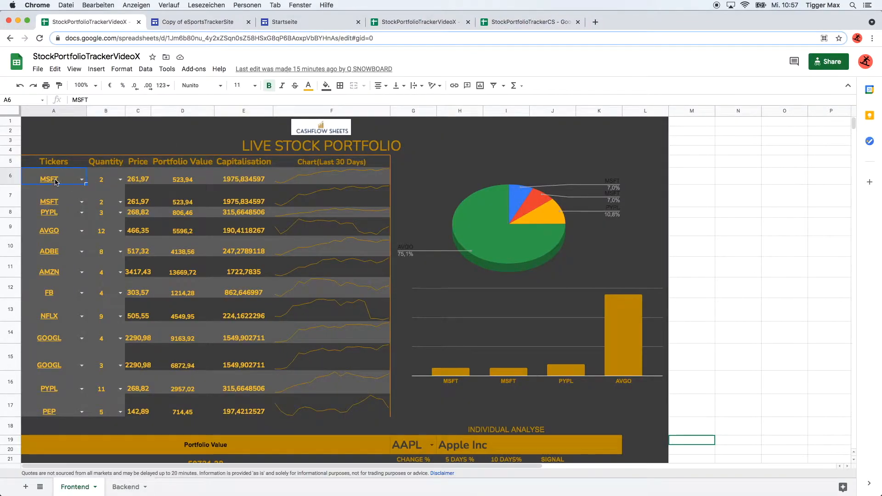
pyautogui.rightClick(57, 182)
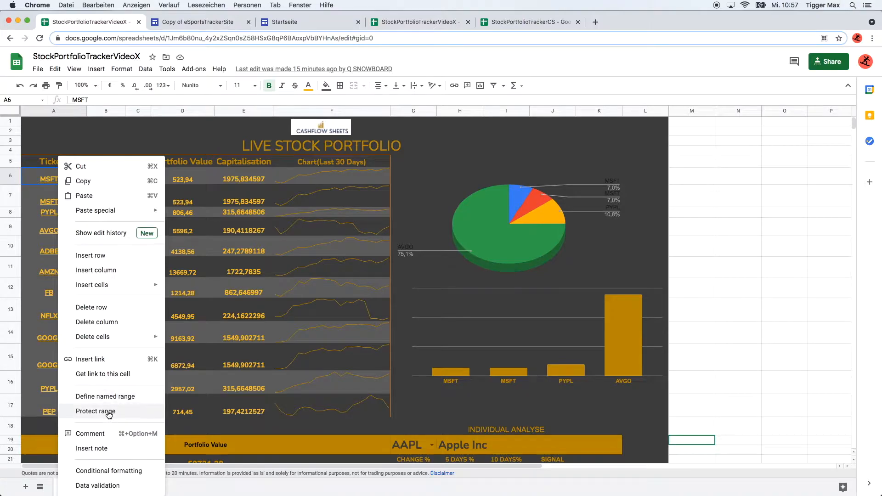
pyautogui.click(108, 487)
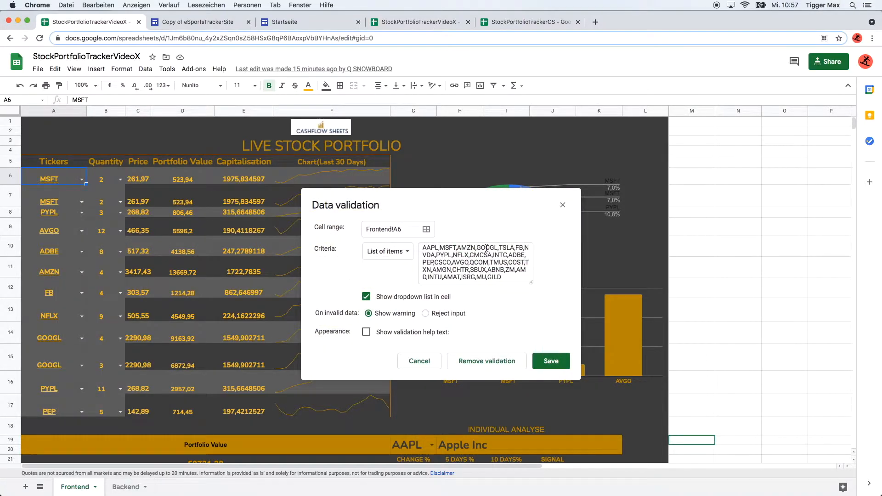
pyautogui.moveTo(511, 279); pyautogui.dragTo(424, 232)
pyautogui.press('super+c')
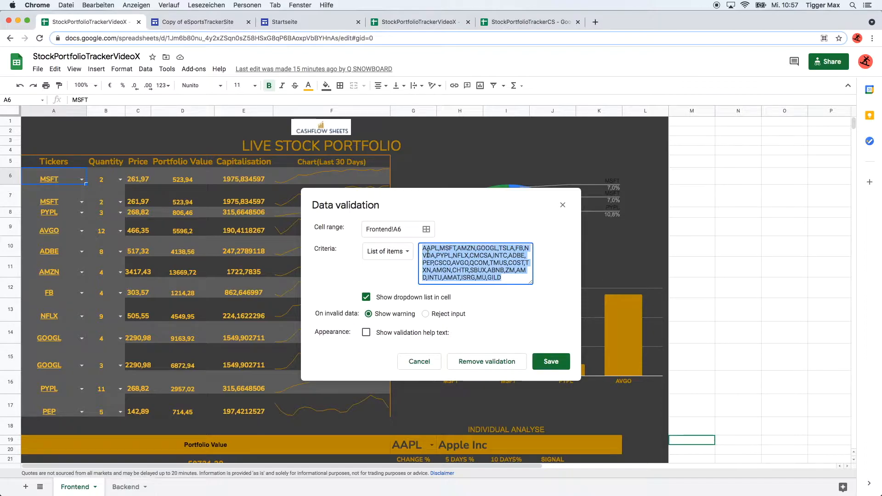
pyautogui.click(549, 363)
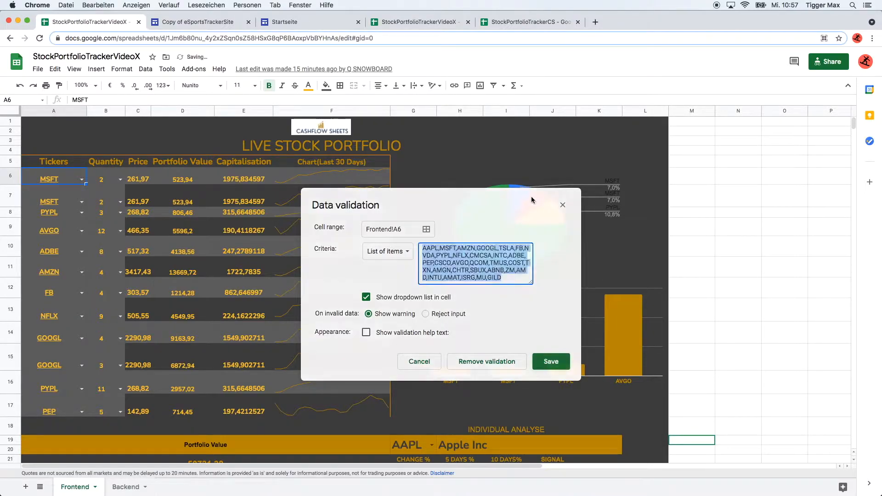
# Paste the ticker list into A4's rule, save it, and check the dropdown choices.
pyautogui.click(516, 23)
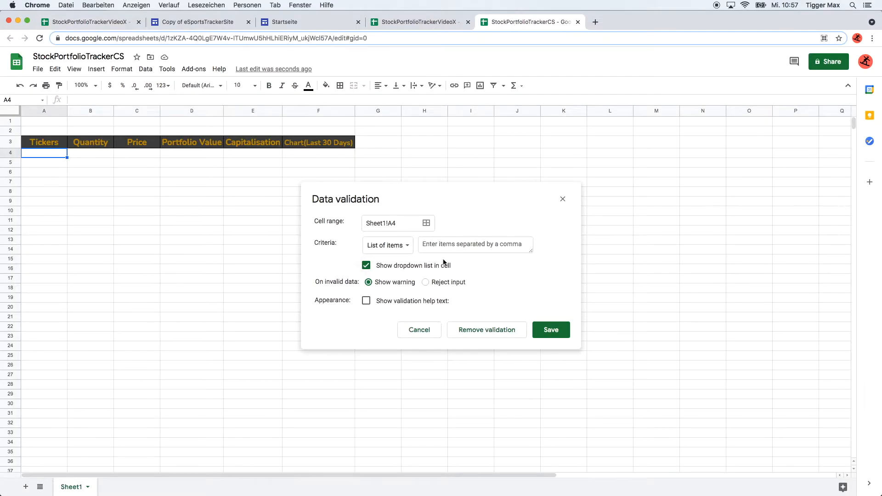
pyautogui.click(455, 250)
pyautogui.press('super+v')
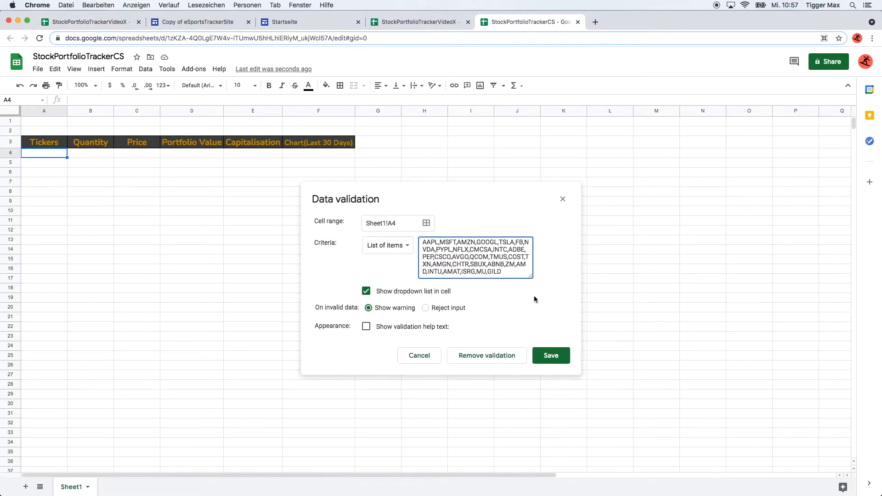
pyautogui.click(543, 362)
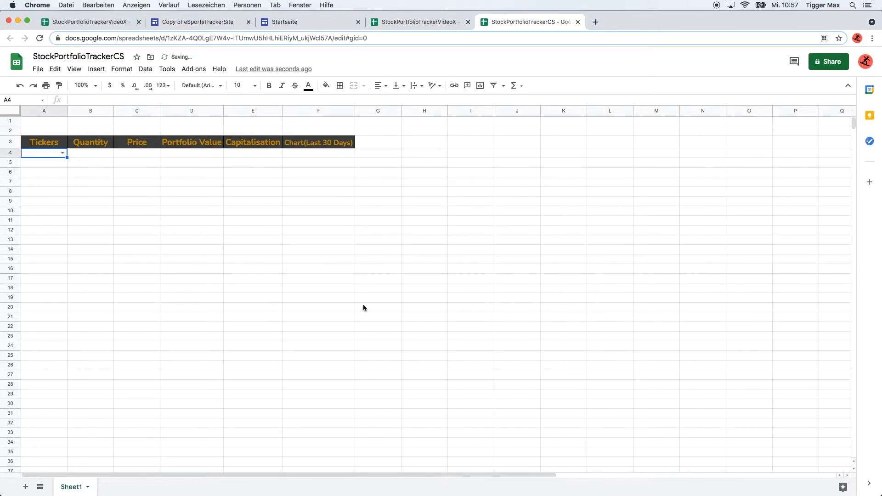
pyautogui.click(63, 152)
pyautogui.click(99, 156)
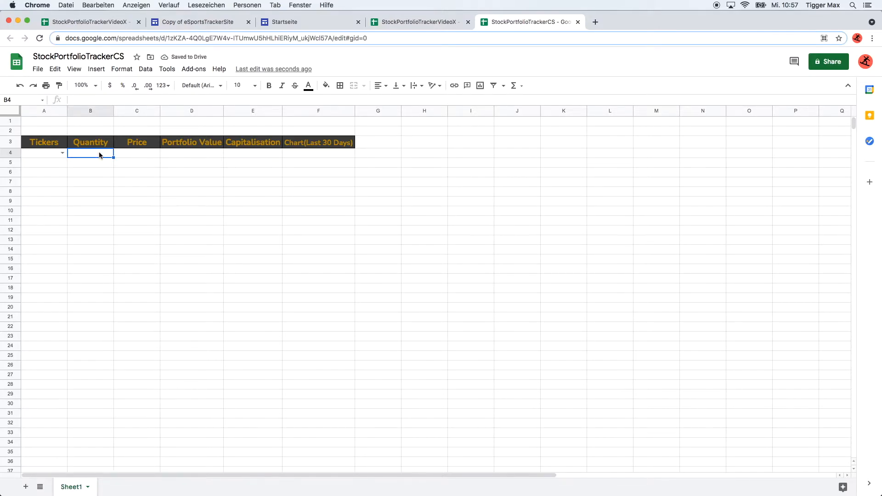
pyautogui.rightClick(99, 157)
# Add a List of items validation rule to B4 with the values 1, 2, 3, 4, 5, 6.
pyautogui.click(167, 485)
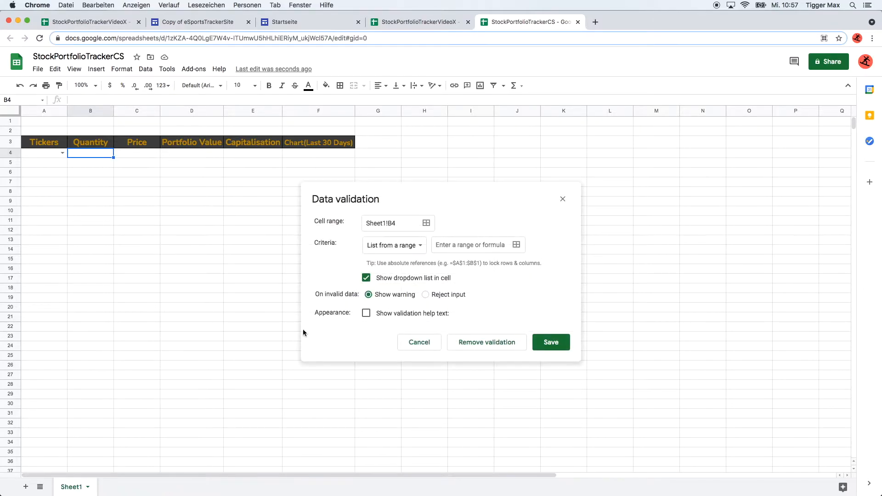
pyautogui.click(390, 245)
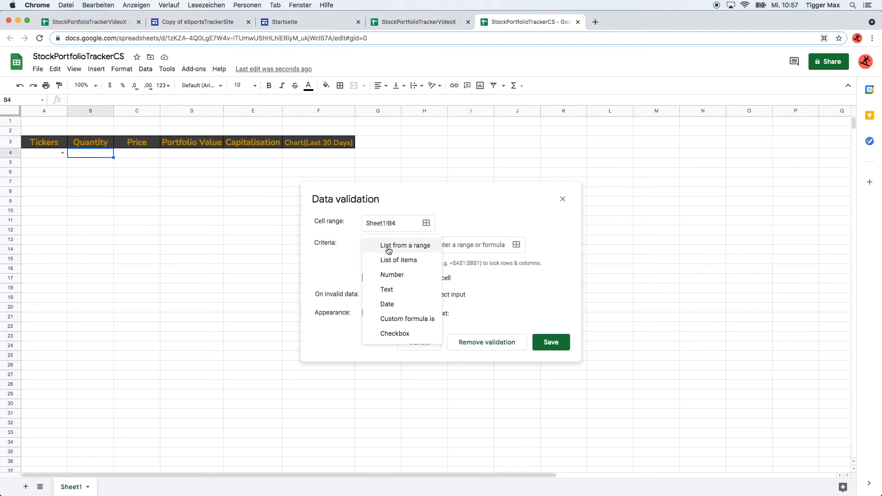
pyautogui.click(397, 260)
pyautogui.click(475, 242)
pyautogui.write('1, 2')
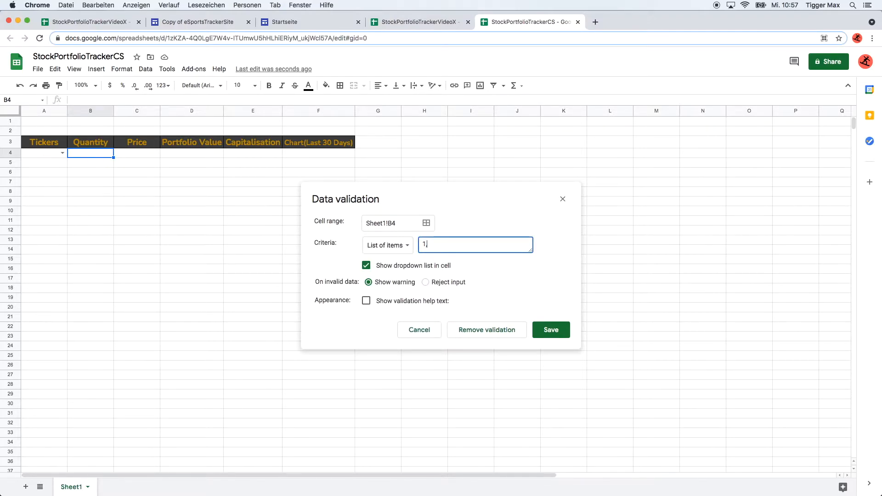
pyautogui.write(', 3, 4, 5, 6')
pyautogui.click(556, 331)
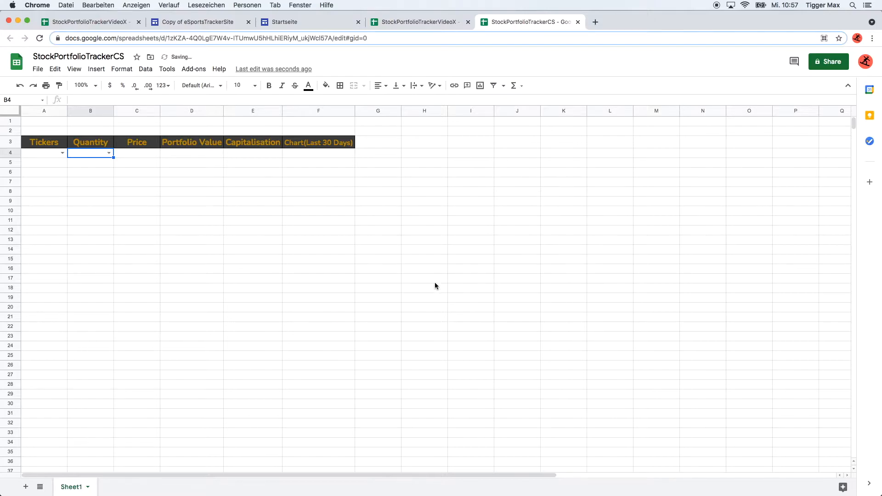
pyautogui.click(252, 191)
# Set B4's quantity to 1 and A4's ticker to AMZN from the dropdowns.
pyautogui.click(109, 153)
pyautogui.click(82, 164)
pyautogui.click(62, 153)
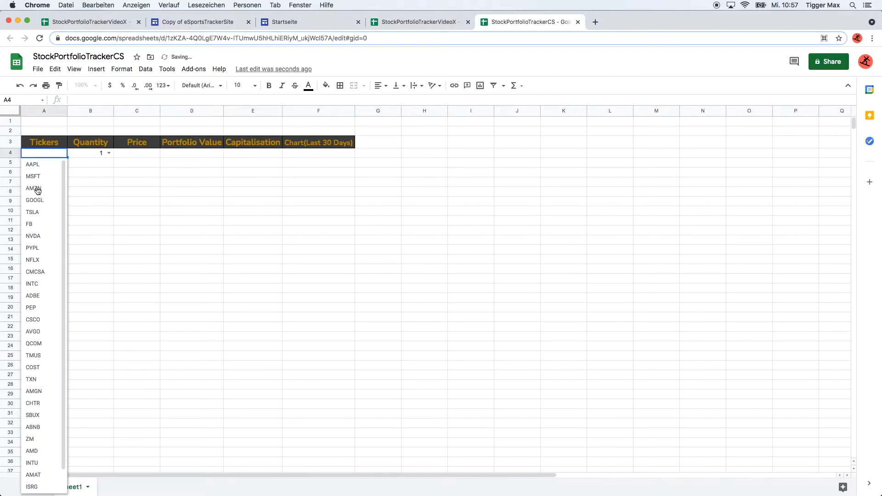
pyautogui.click(38, 190)
# Enter =GOOGLEFINANCE(A4;"price") in C4 to fetch AMZN's live price, 3417.43.
pyautogui.click(132, 154)
pyautogui.click(124, 100)
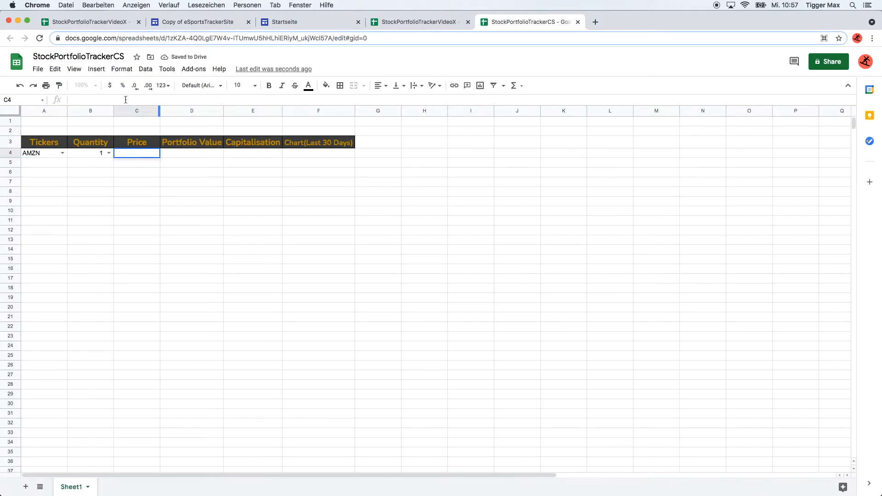
pyautogui.write('=g')
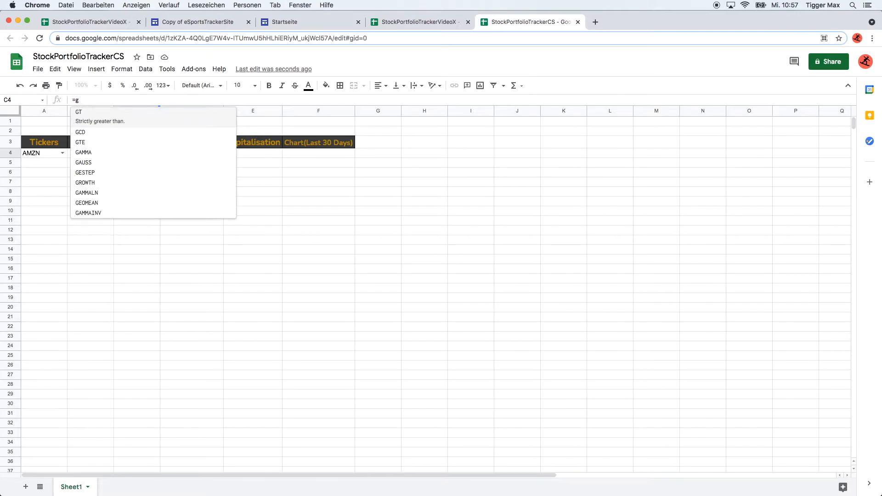
pyautogui.write('oog')
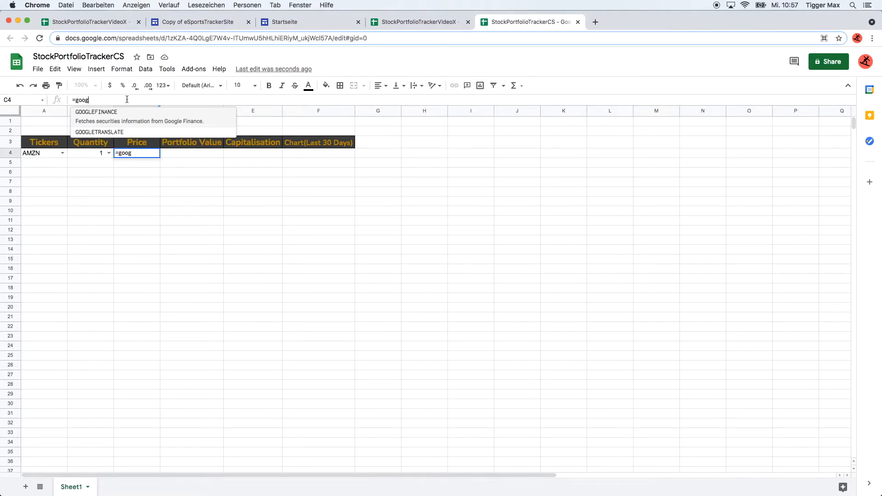
pyautogui.click(122, 114)
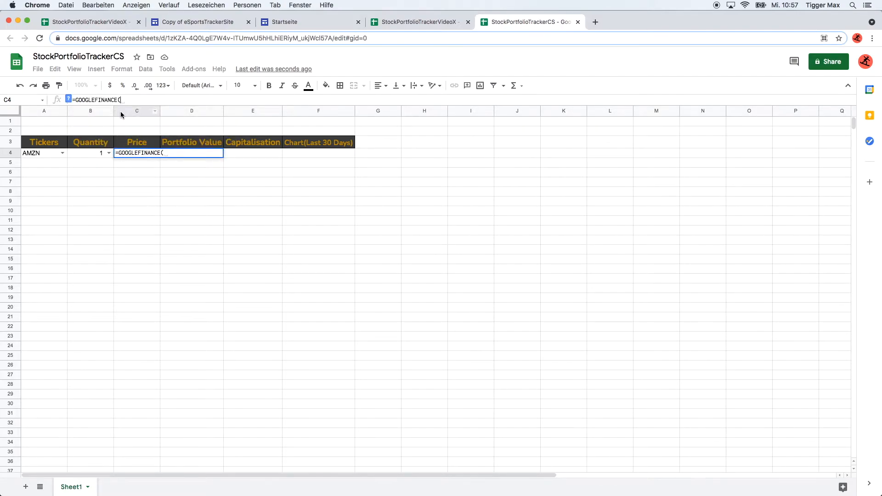
pyautogui.click(44, 156)
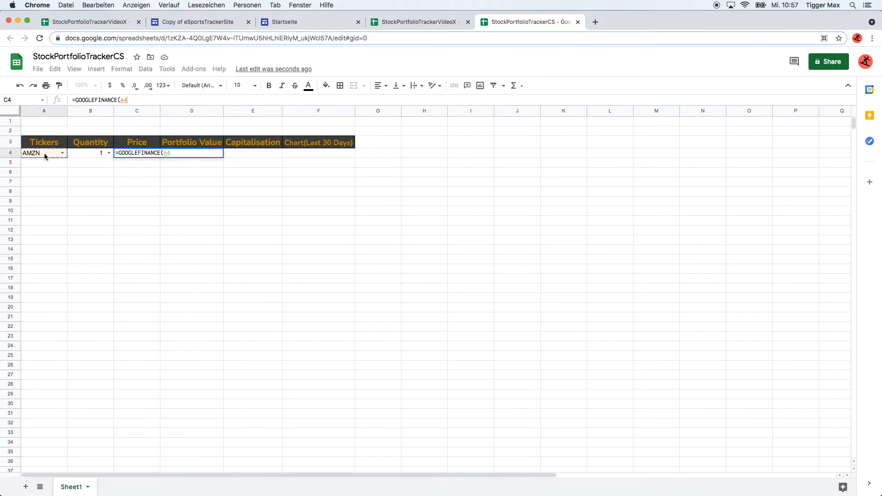
pyautogui.write(';""')
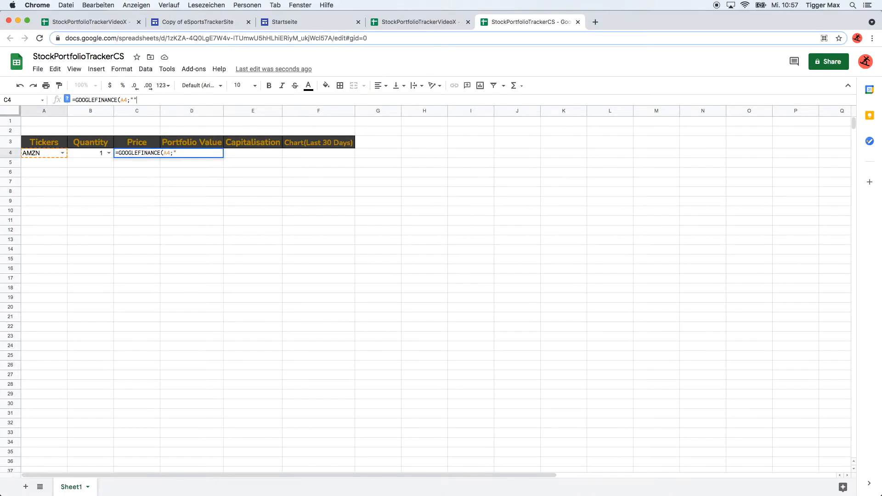
pyautogui.write('price')
pyautogui.write(')')
pyautogui.press('Return')
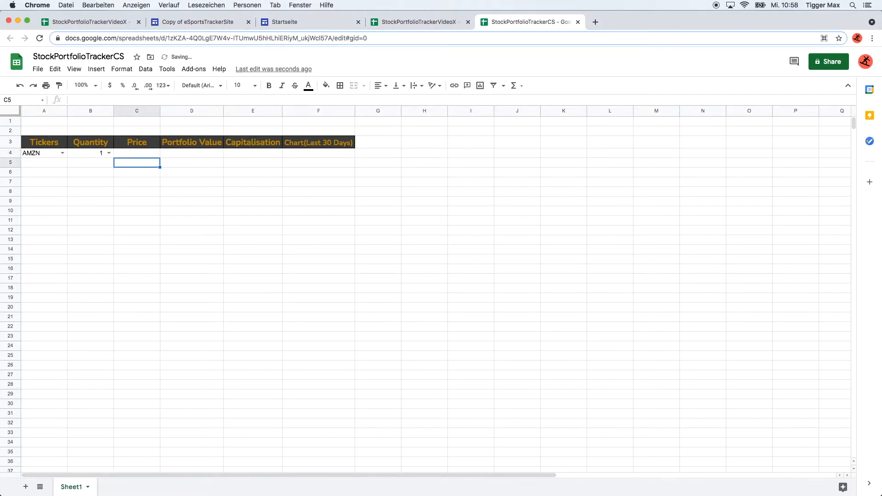
# Try quantity 3 in B4, reset it to 1, then switch A4's ticker to FB (price 303.57).
pyautogui.click(109, 153)
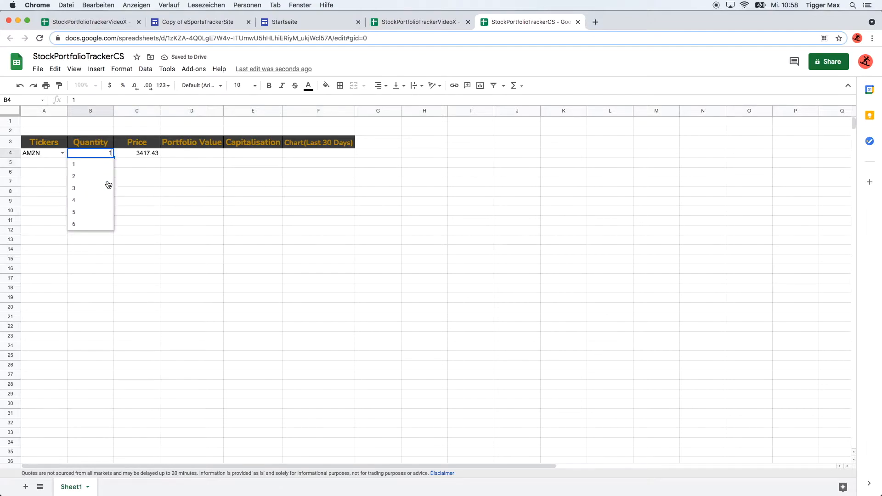
pyautogui.click(95, 187)
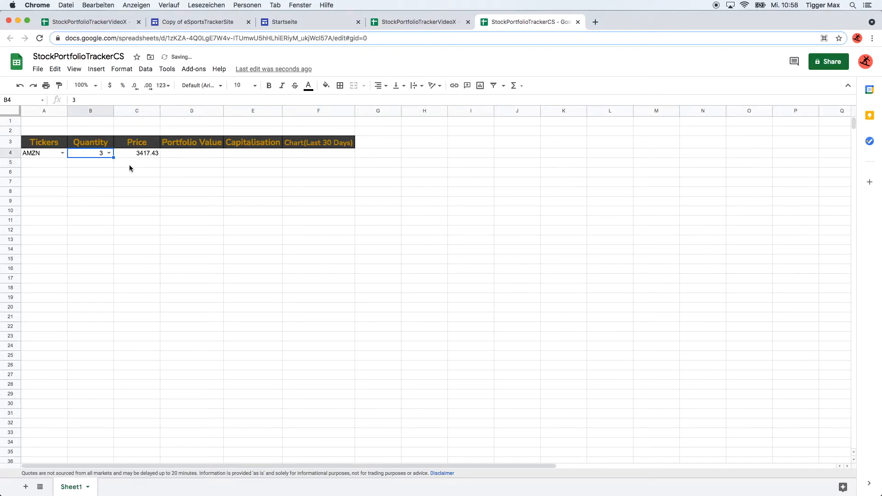
pyautogui.click(108, 153)
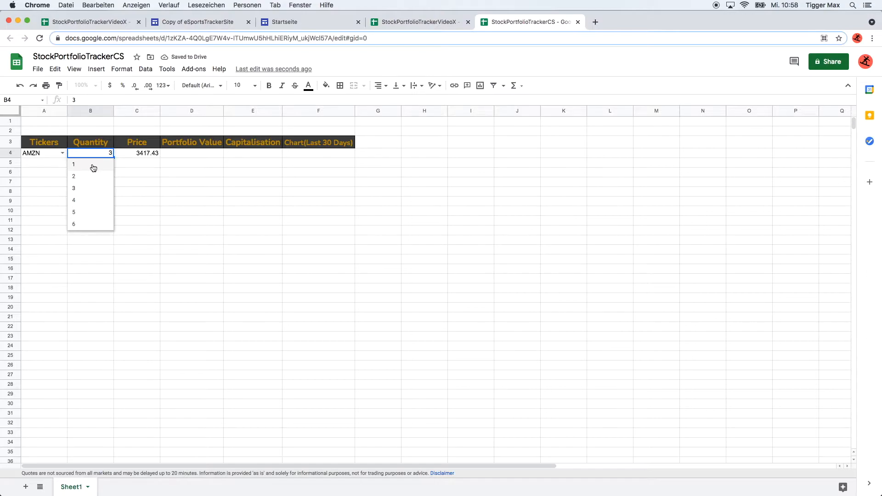
pyautogui.click(95, 166)
pyautogui.click(177, 155)
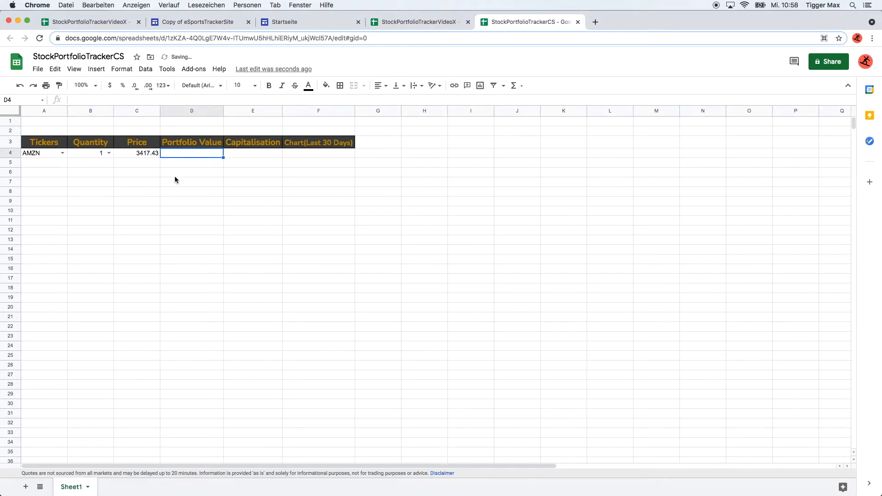
pyautogui.click(62, 153)
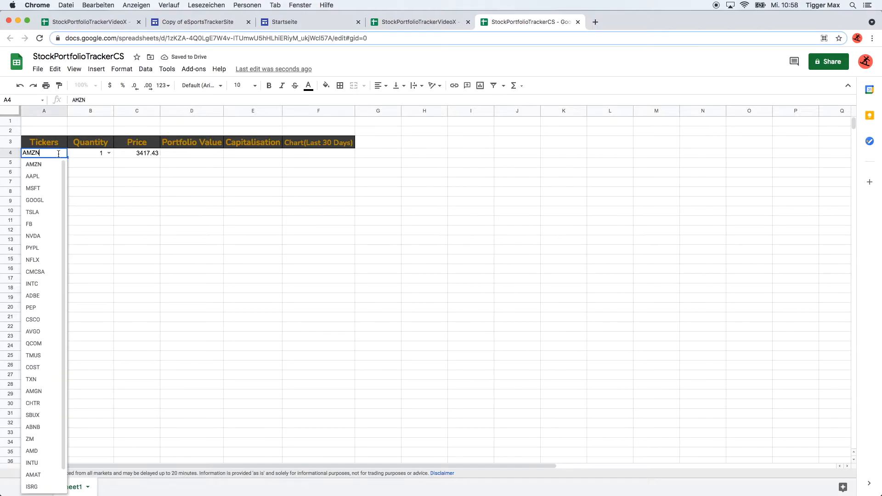
pyautogui.click(40, 224)
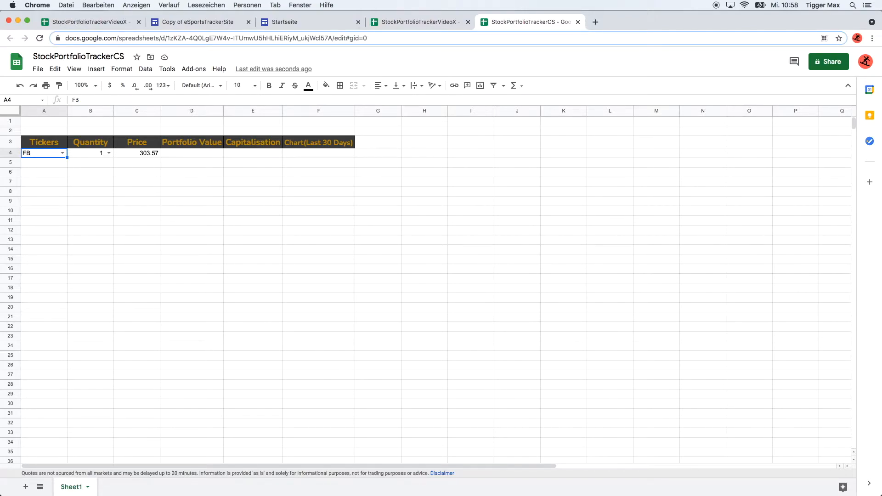
# Enter =B4*C4 in D4 to compute the Portfolio Value.
pyautogui.click(185, 155)
pyautogui.click(99, 97)
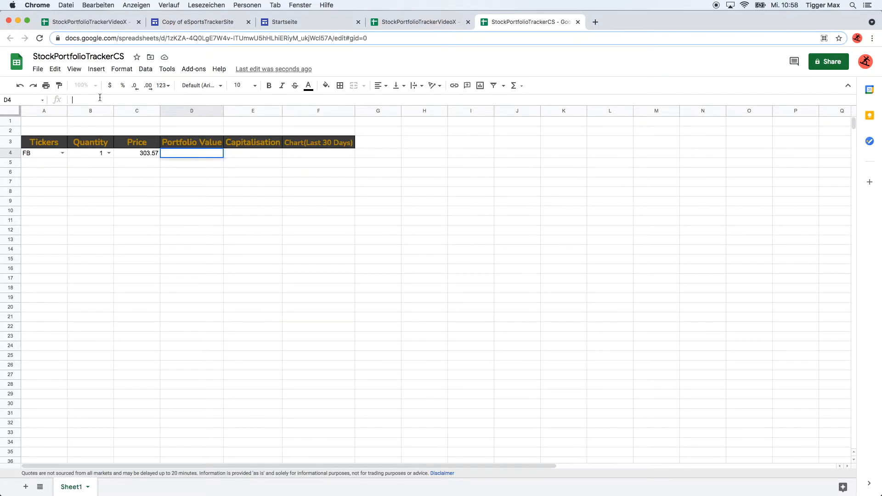
pyautogui.write('=')
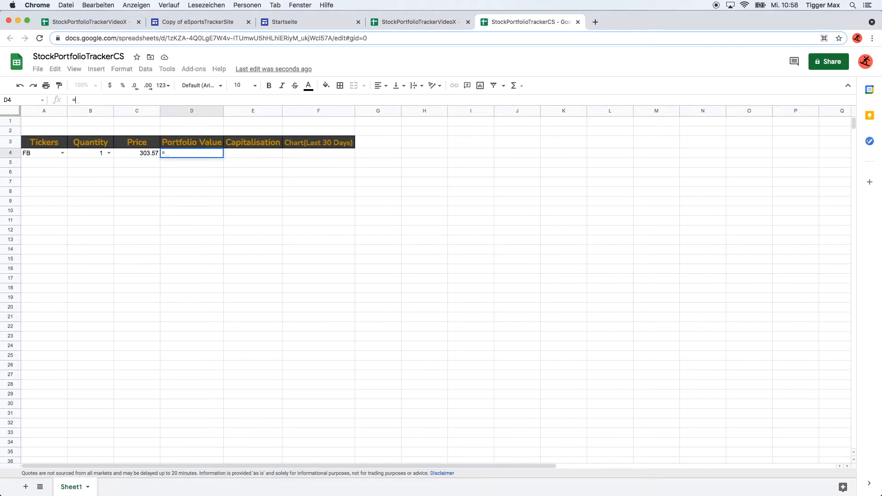
pyautogui.click(87, 155)
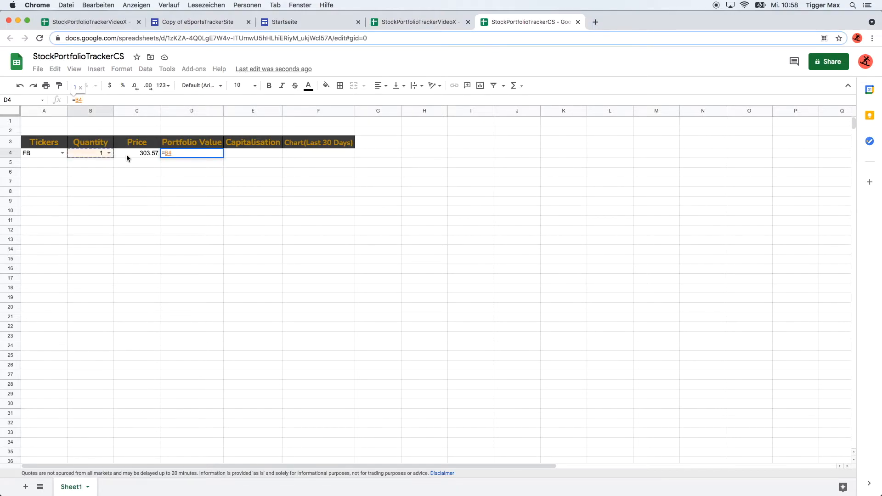
pyautogui.write('*')
pyautogui.click(143, 155)
pyautogui.press('Return')
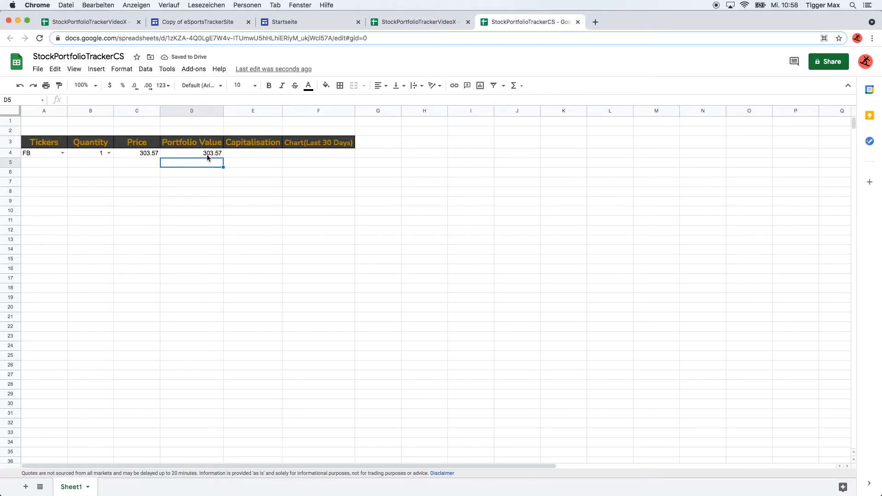
# Change B4's quantity to 2 and check D4 now shows 607.14.
pyautogui.click(109, 153)
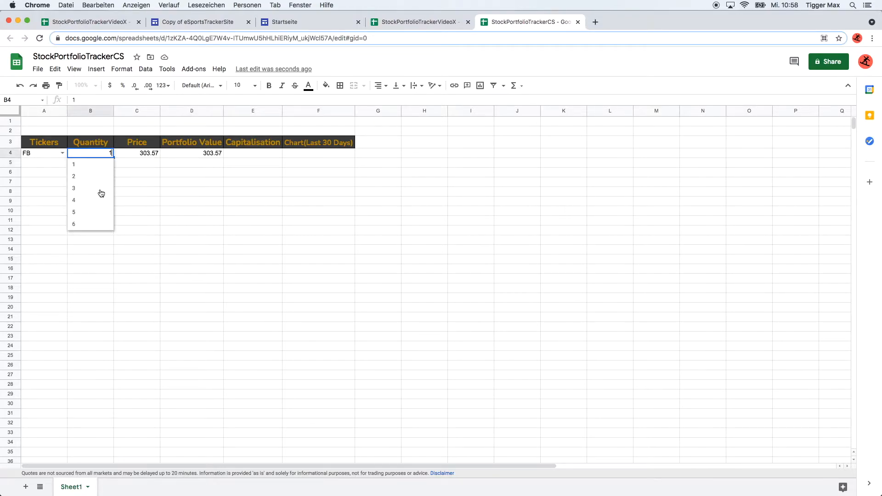
pyautogui.click(77, 177)
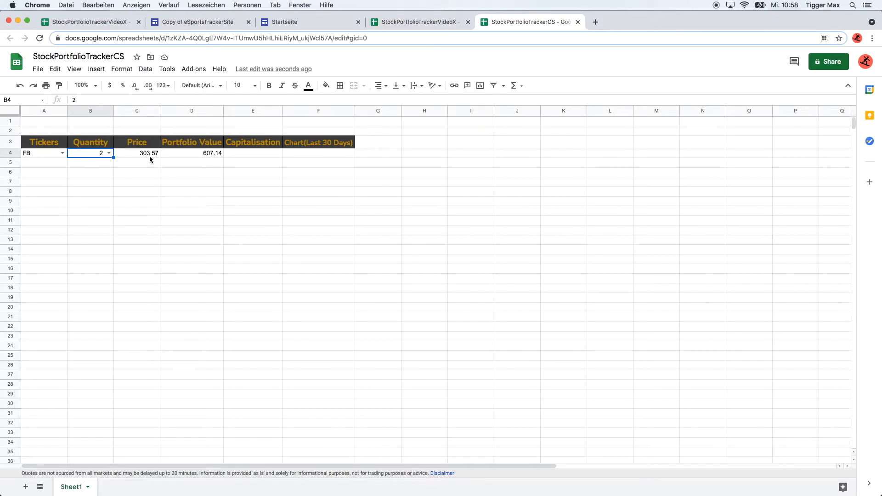
pyautogui.click(207, 155)
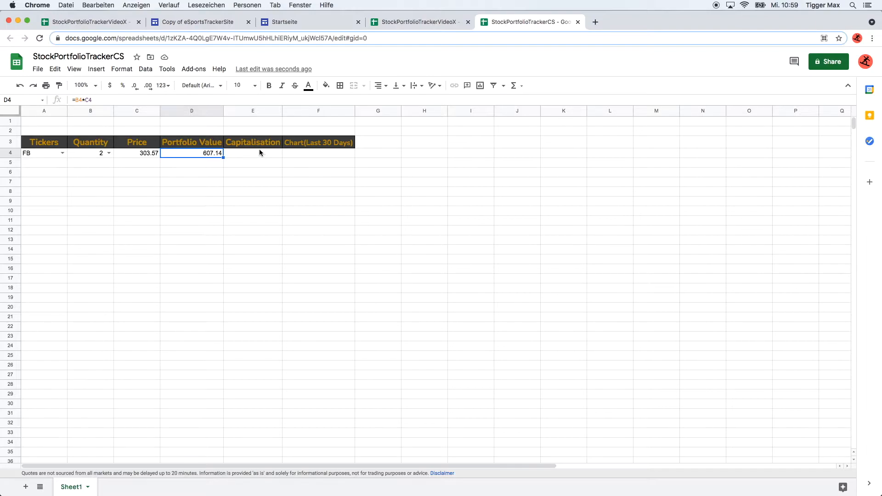
pyautogui.click(248, 154)
pyautogui.click(124, 100)
pyautogui.write('=go')
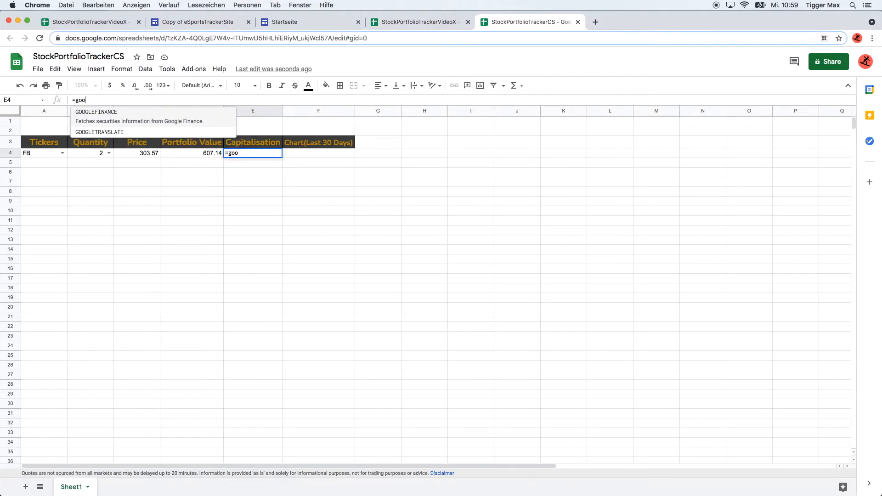
pyautogui.write('o')
pyautogui.press('Tab')
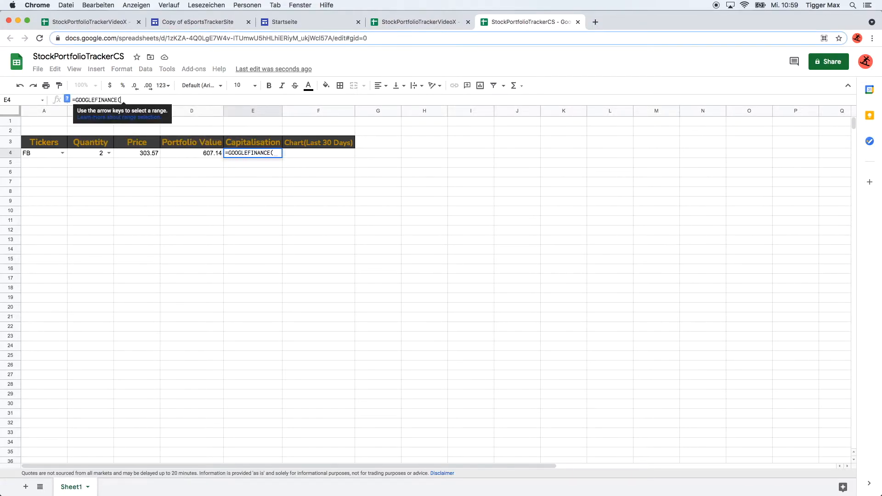
pyautogui.click(35, 153)
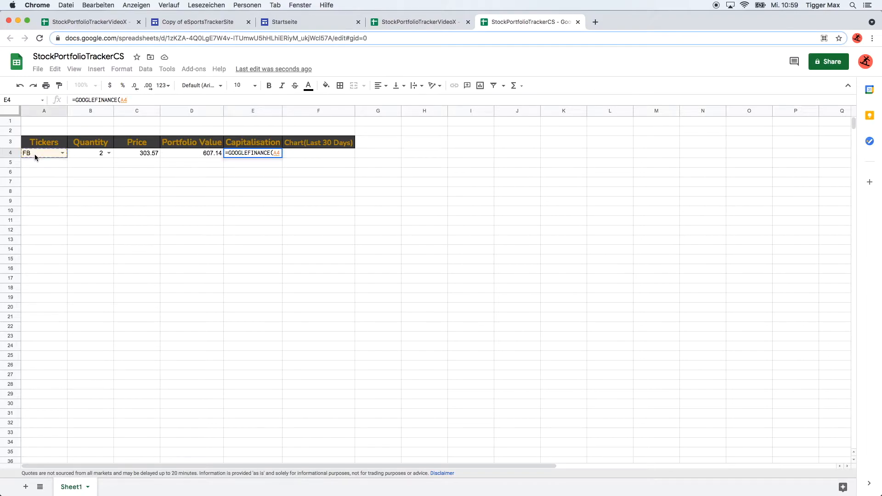
pyautogui.write(';""')
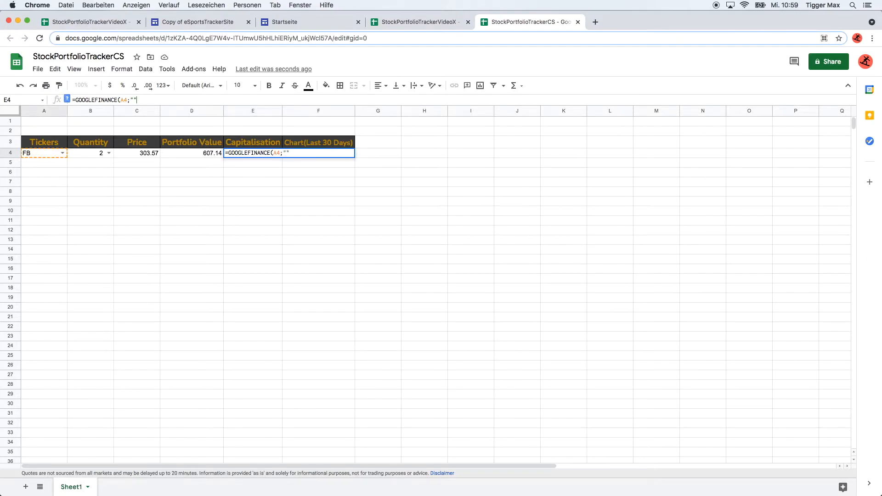
pyautogui.write('Marketcap')
pyautogui.write(')/')
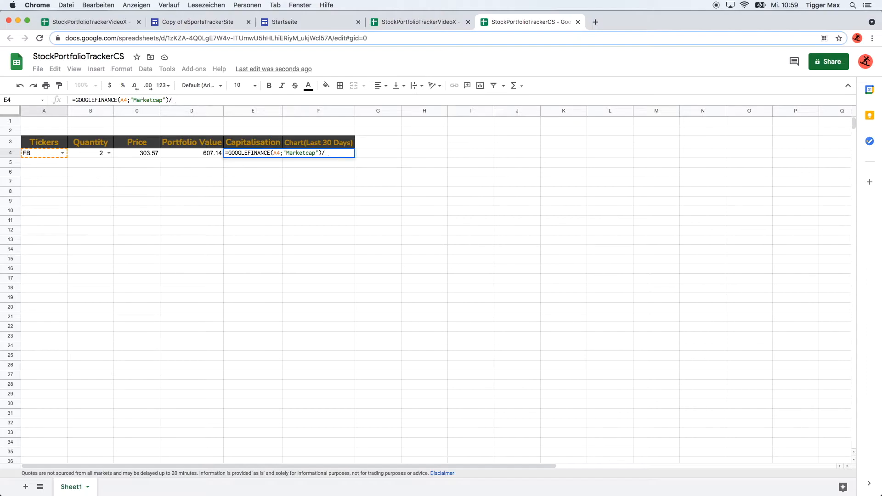
pyautogui.write('100')
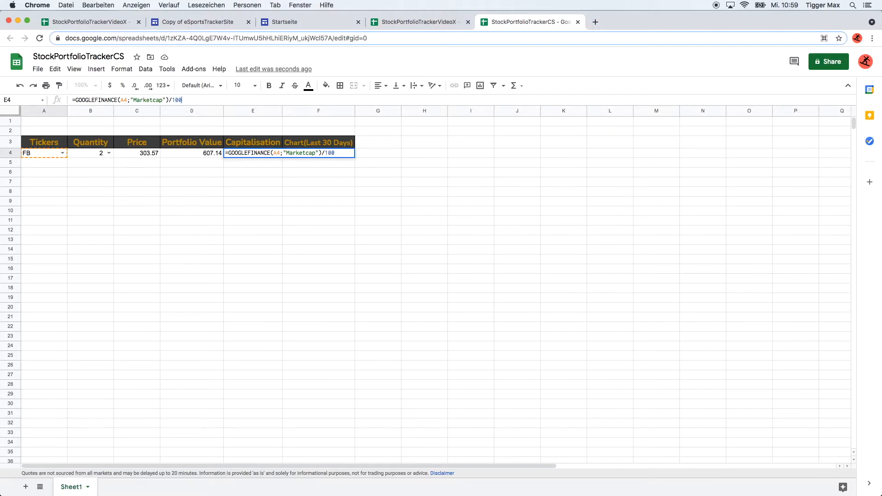
pyautogui.write('00')
pyautogui.press('BackSpace')
pyautogui.write('00000000')
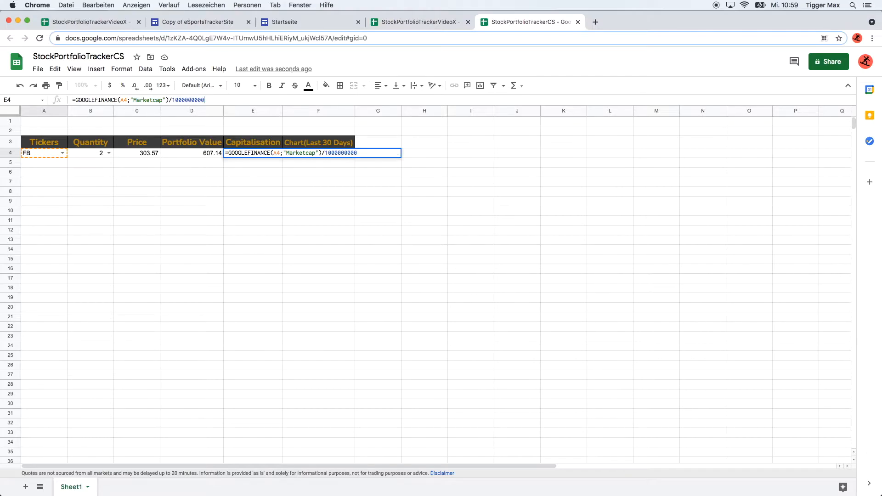
pyautogui.press('Return')
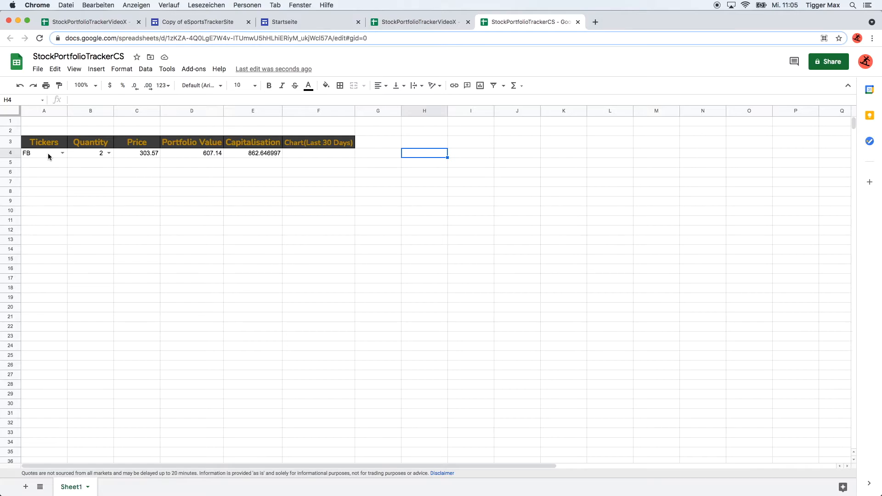
pyautogui.click(52, 153)
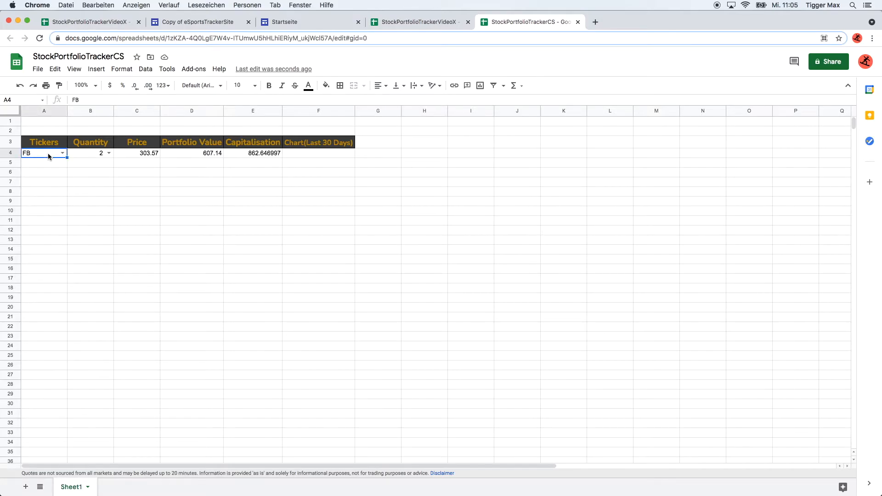
# Check the VideoX dashboard for reference, then fill FB and quantity 2 down to row 8.
pyautogui.click(83, 25)
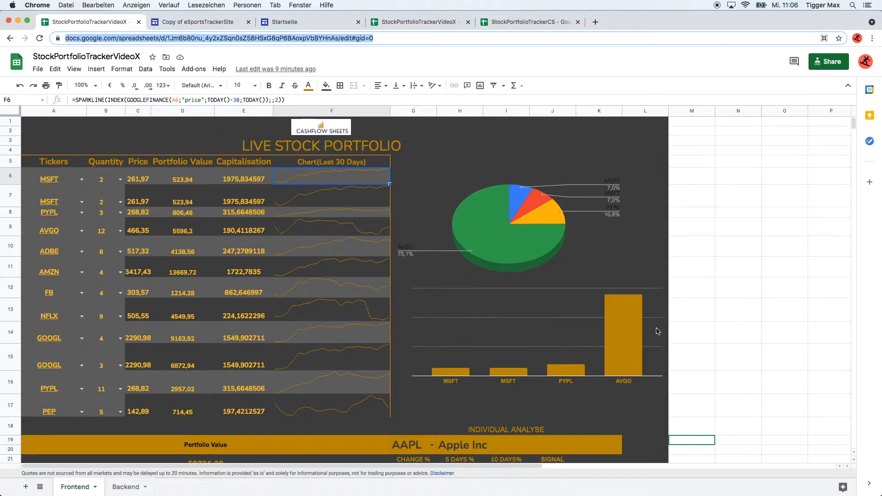
pyautogui.click(512, 21)
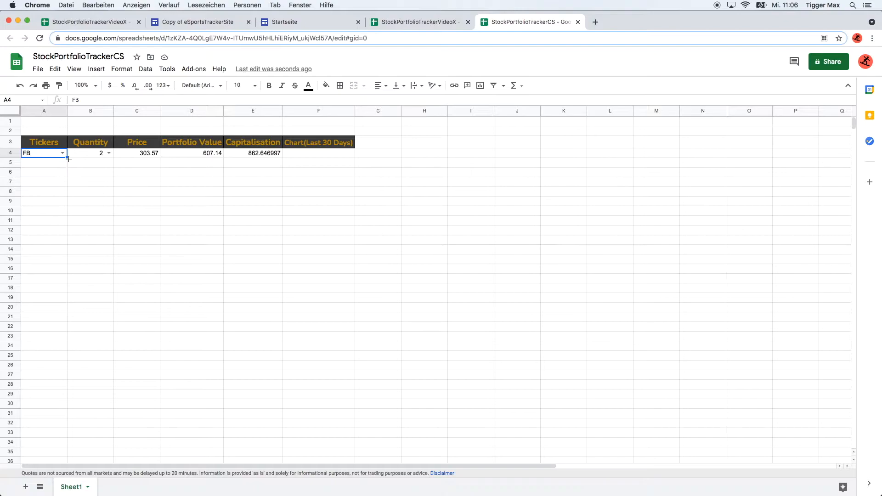
pyautogui.moveTo(67, 158); pyautogui.dragTo(66, 194)
pyautogui.click(104, 155)
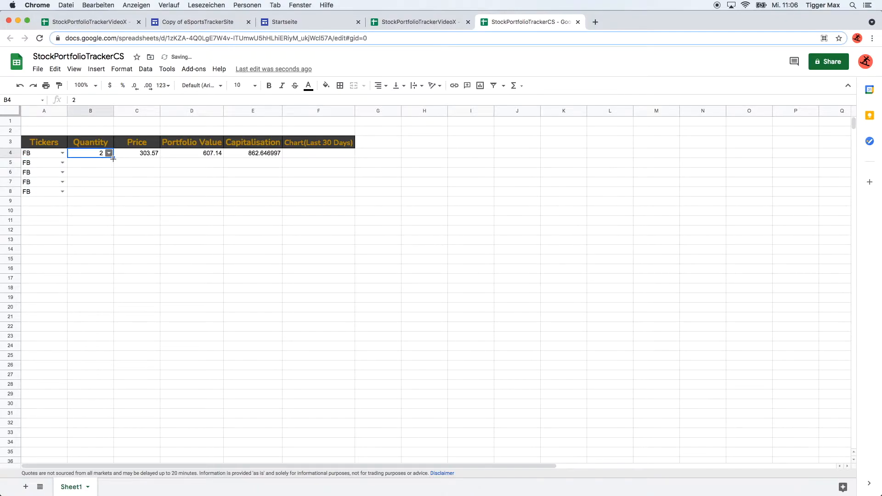
pyautogui.moveTo(113, 158); pyautogui.dragTo(111, 192)
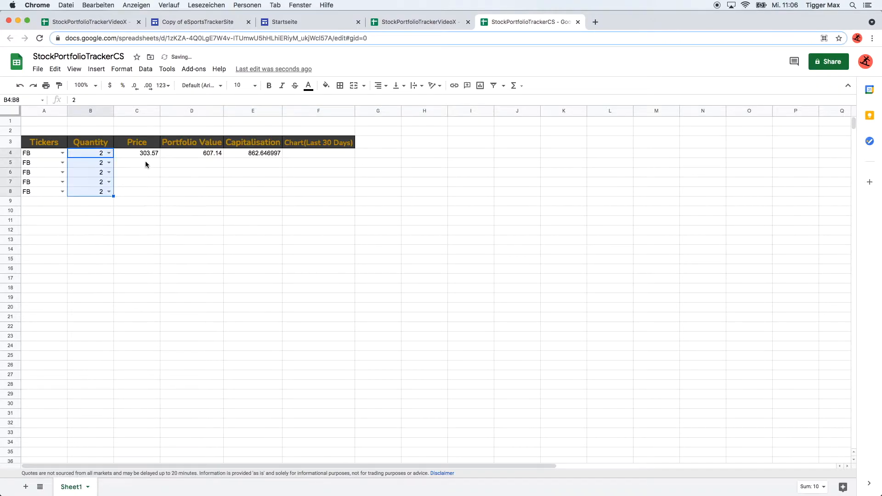
# Copy the price, portfolio value and capitalisation formulas down to row 8, clearing stray D9.
pyautogui.click(152, 155)
pyautogui.moveTo(160, 161); pyautogui.dragTo(158, 192)
pyautogui.click(211, 156)
pyautogui.moveTo(223, 158); pyautogui.dragTo(224, 199)
pyautogui.click(223, 201)
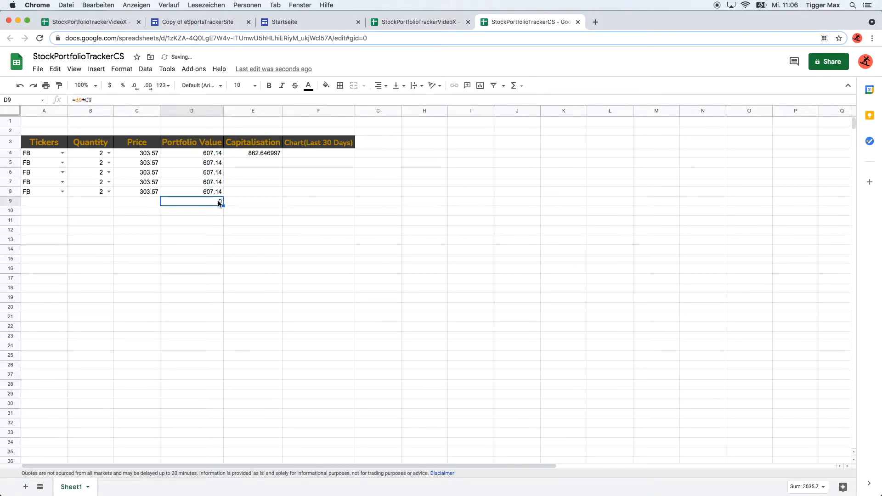
pyautogui.press('BackSpace')
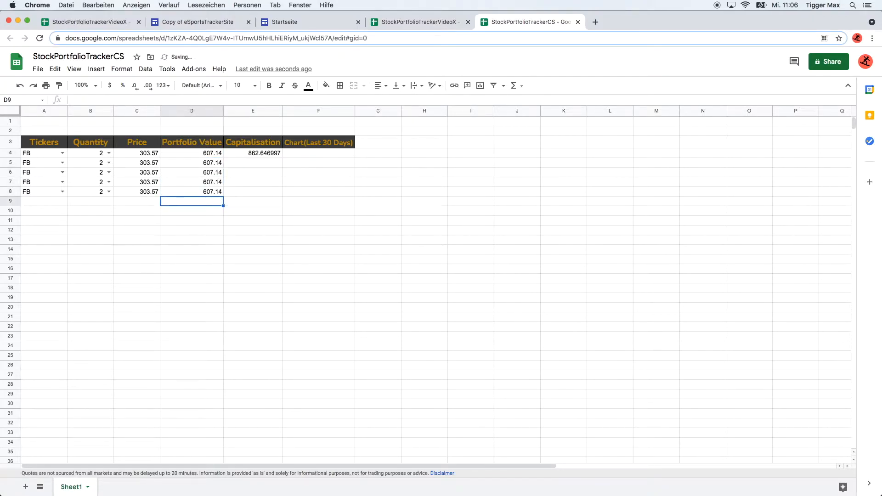
pyautogui.click(244, 155)
pyautogui.moveTo(282, 158); pyautogui.dragTo(280, 195)
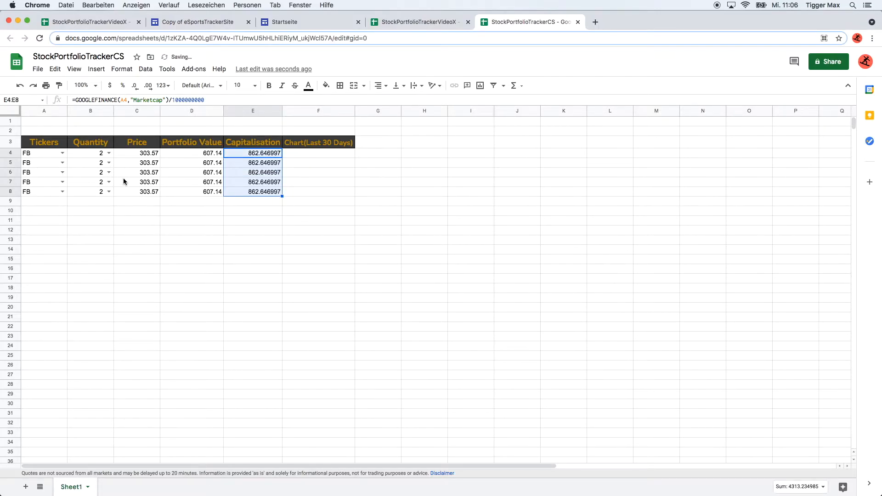
# Pick AMZN, GOOGL, TSLA and PEP as the tickers in A5:A8.
pyautogui.click(63, 164)
pyautogui.click(43, 209)
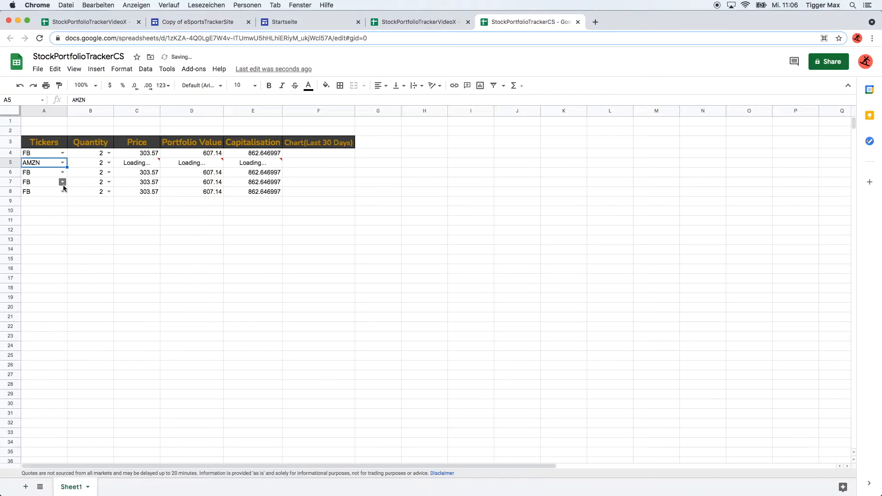
pyautogui.click(62, 174)
pyautogui.click(44, 232)
pyautogui.click(62, 182)
pyautogui.click(46, 253)
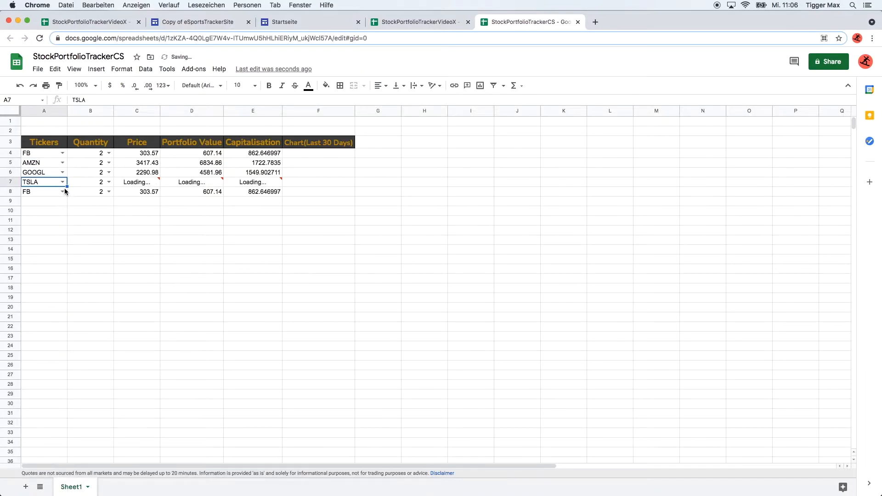
pyautogui.click(63, 192)
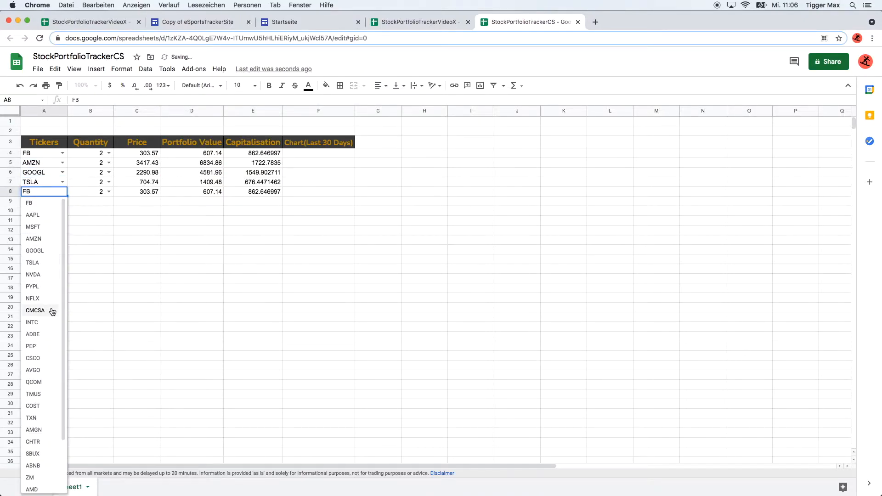
pyautogui.click(39, 353)
# Set the quantities to 3 for PEP, 6 for GOOGL and 1 for AMZN.
pyautogui.click(109, 192)
pyautogui.click(90, 230)
pyautogui.click(109, 172)
pyautogui.click(83, 245)
pyautogui.click(109, 162)
pyautogui.click(85, 178)
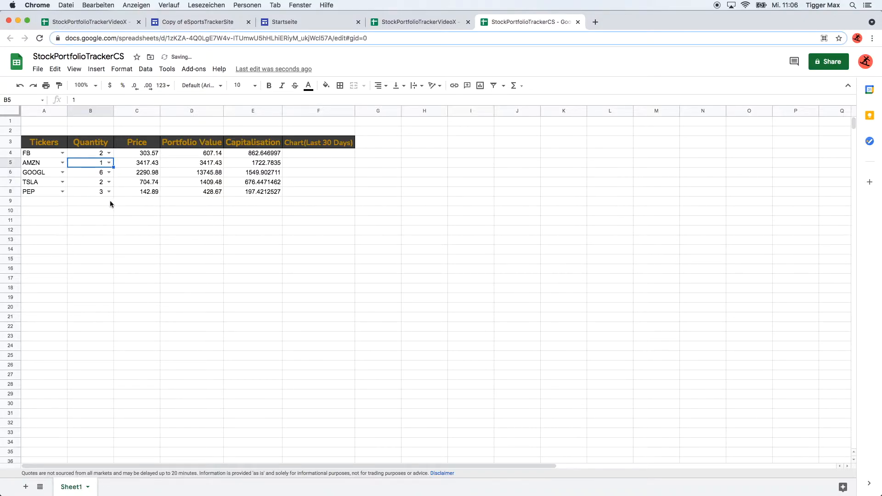
pyautogui.click(139, 230)
pyautogui.click(50, 212)
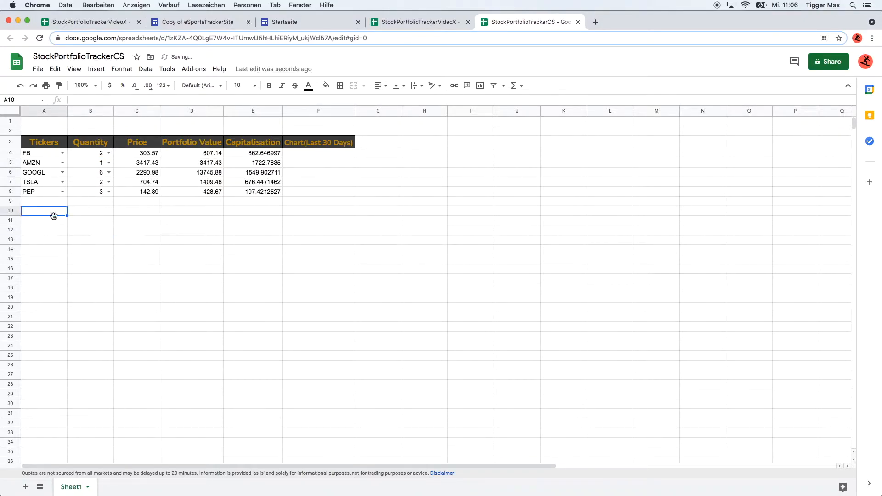
pyautogui.click(338, 213)
pyautogui.click(388, 213)
pyautogui.click(387, 153)
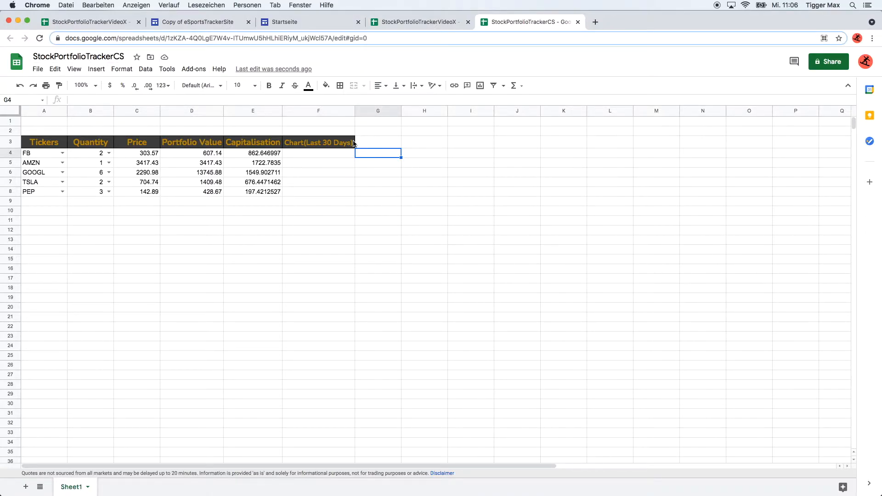
# Insert a chart next to the table and make it a 3D pie chart.
pyautogui.click(417, 143)
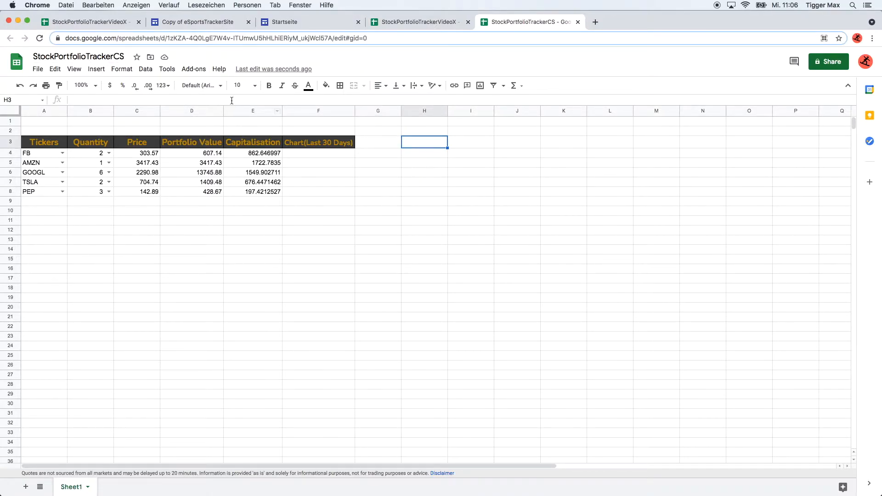
pyautogui.click(97, 70)
pyautogui.click(119, 198)
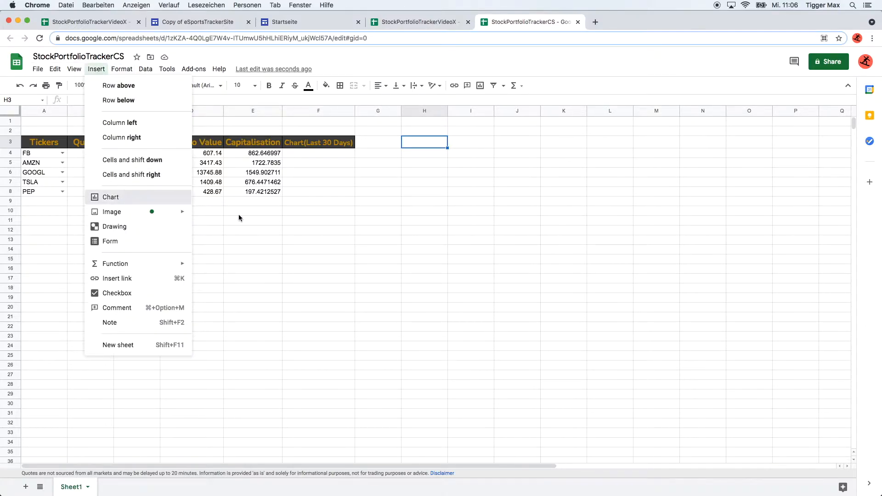
pyautogui.click(797, 155)
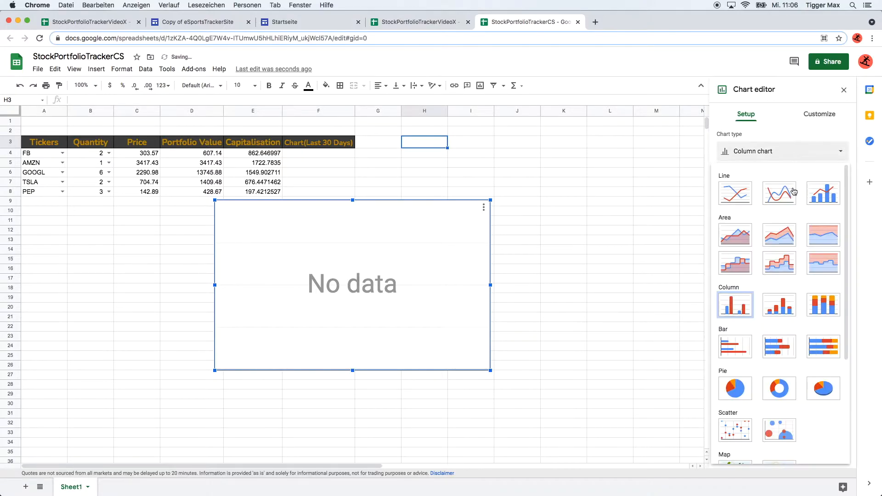
pyautogui.click(817, 391)
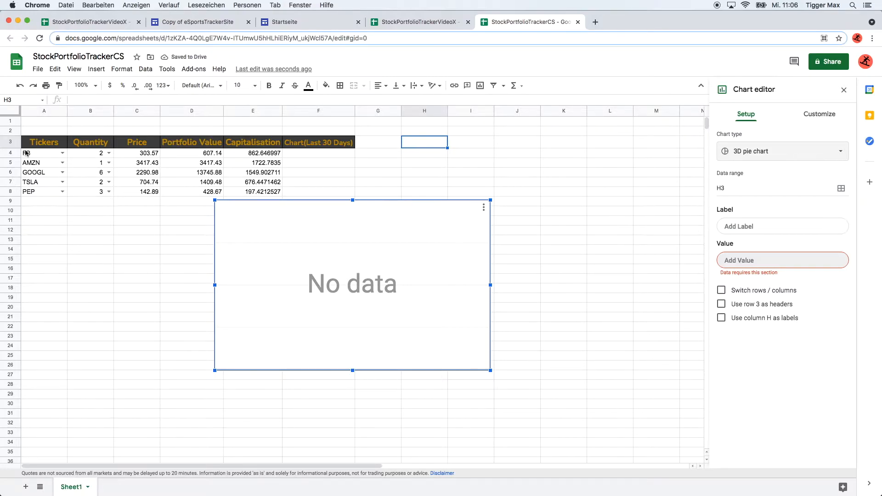
# Try tickers A4:A8 as the pie chart's value range, then cancel without applying.
pyautogui.moveTo(33, 155); pyautogui.dragTo(41, 192)
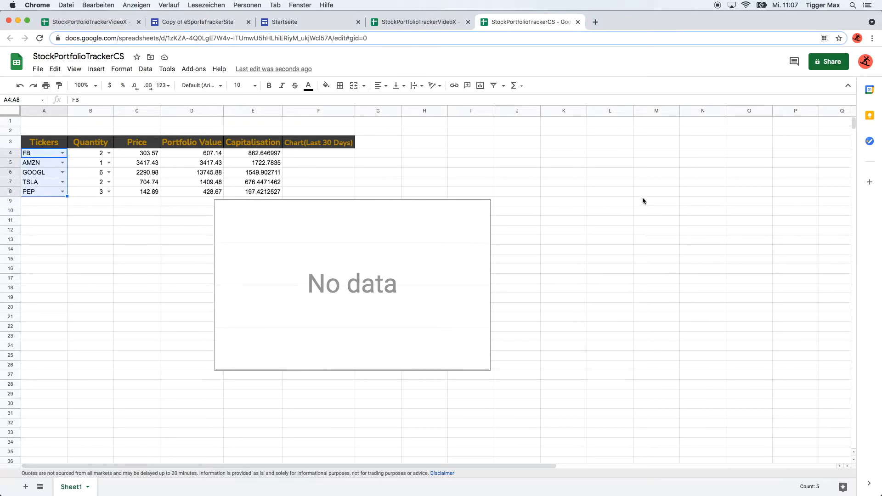
pyautogui.doubleClick(313, 242)
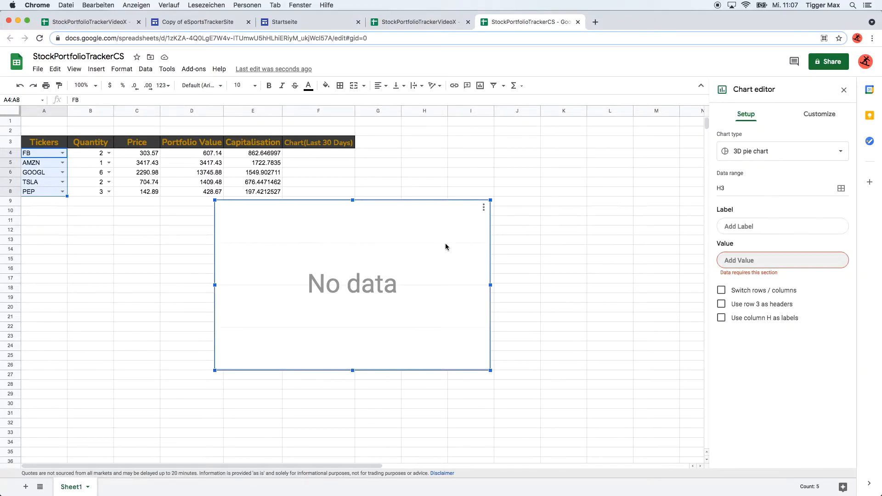
pyautogui.click(749, 261)
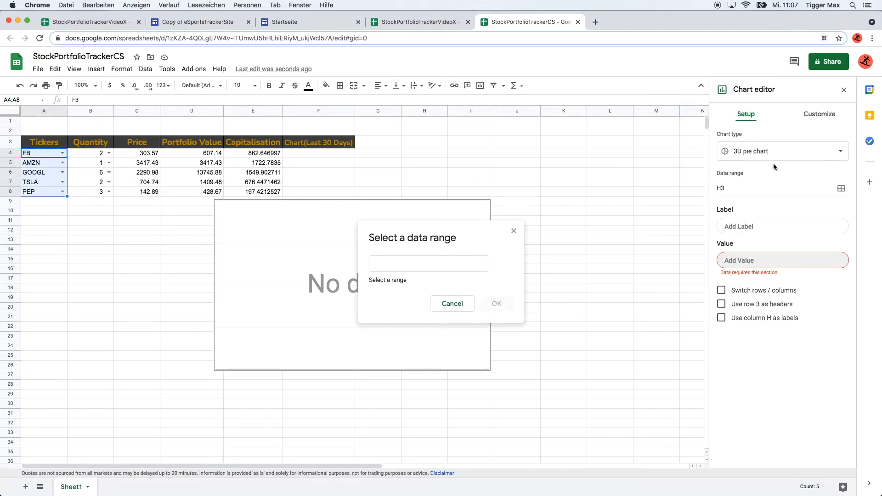
pyautogui.click(421, 263)
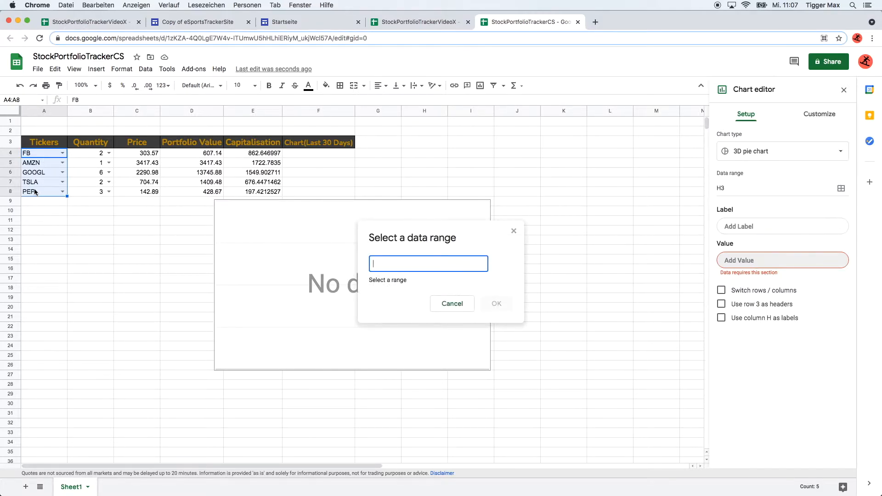
pyautogui.moveTo(42, 153); pyautogui.dragTo(45, 194)
pyautogui.click(447, 264)
pyautogui.click(768, 262)
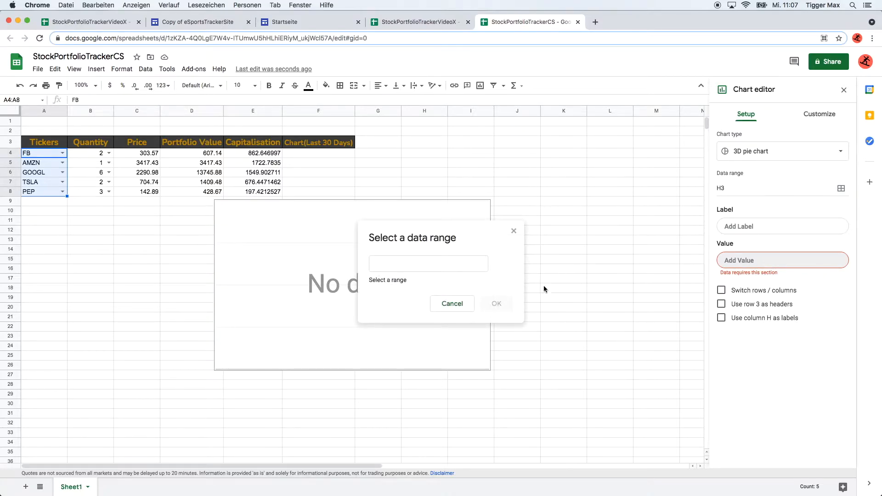
pyautogui.click(513, 231)
pyautogui.click(519, 230)
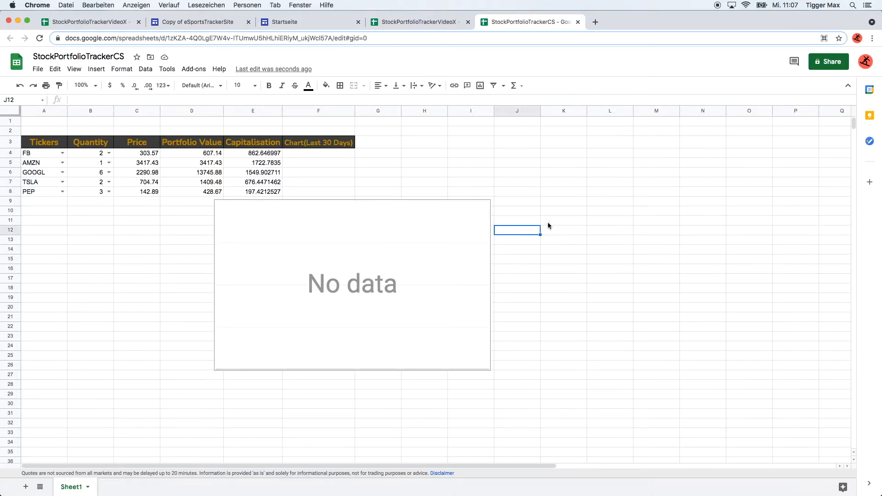
# Set the pie chart's labels to tickers A4:A8 and its values to Quantity B4:B8.
pyautogui.doubleClick(395, 260)
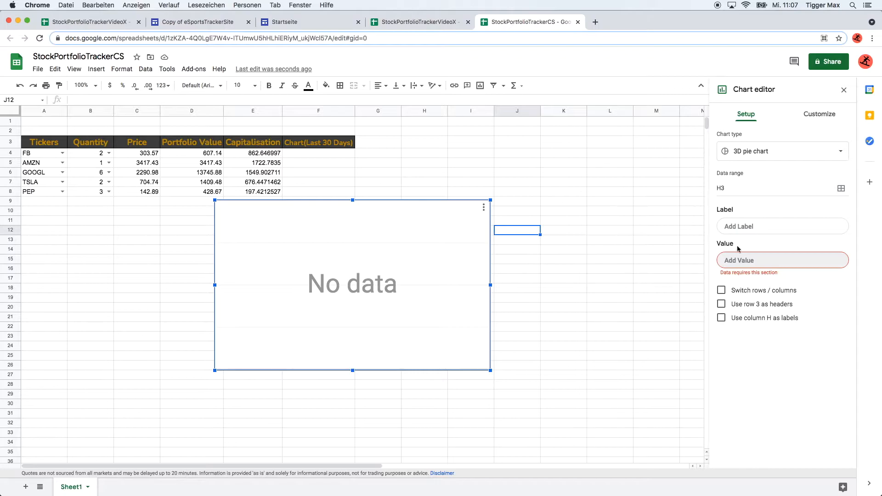
pyautogui.click(750, 231)
pyautogui.moveTo(43, 153); pyautogui.dragTo(40, 192)
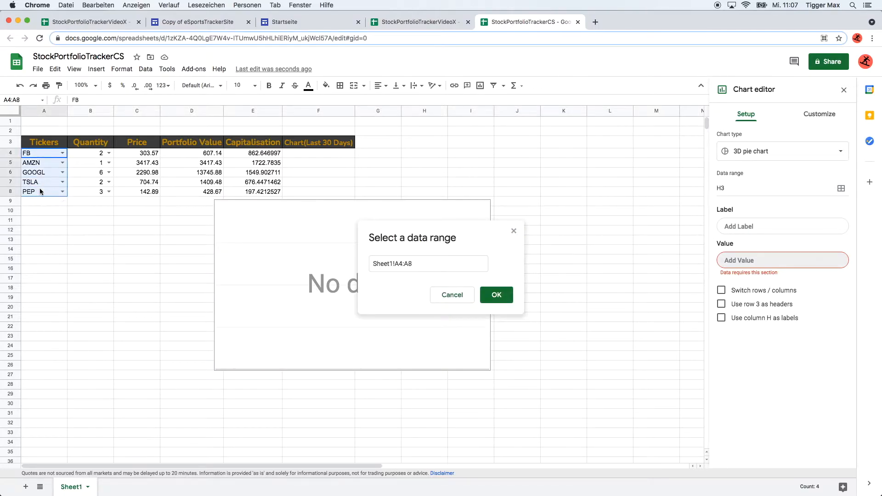
pyautogui.click(498, 296)
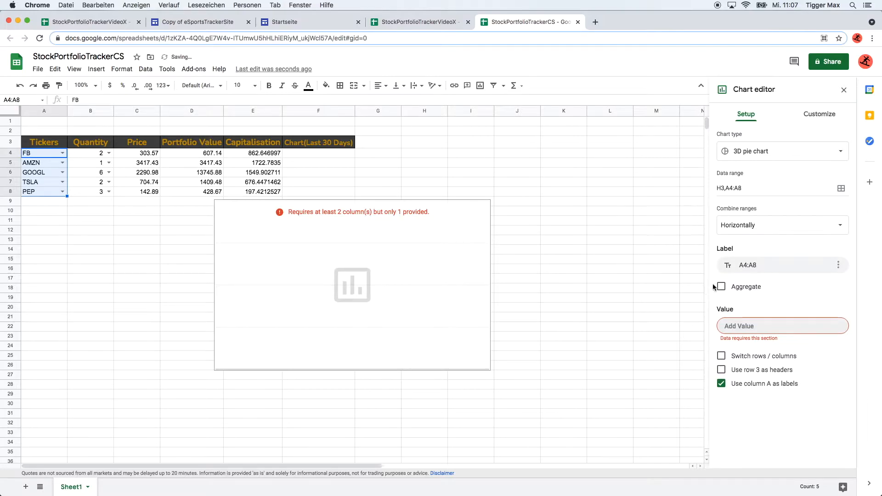
pyautogui.click(750, 327)
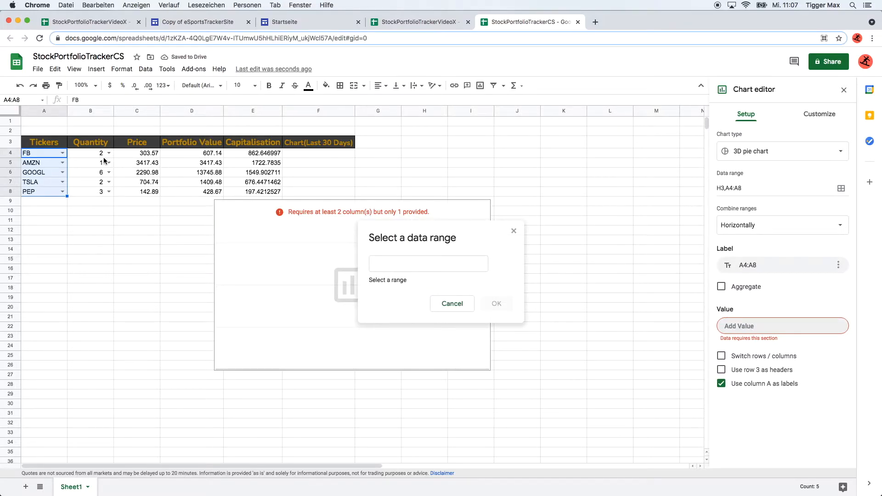
pyautogui.moveTo(102, 153); pyautogui.dragTo(98, 192)
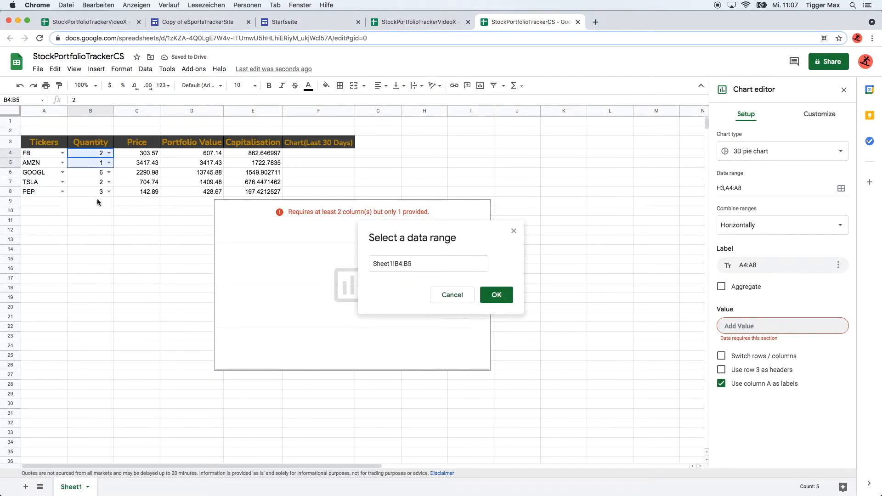
pyautogui.click(495, 298)
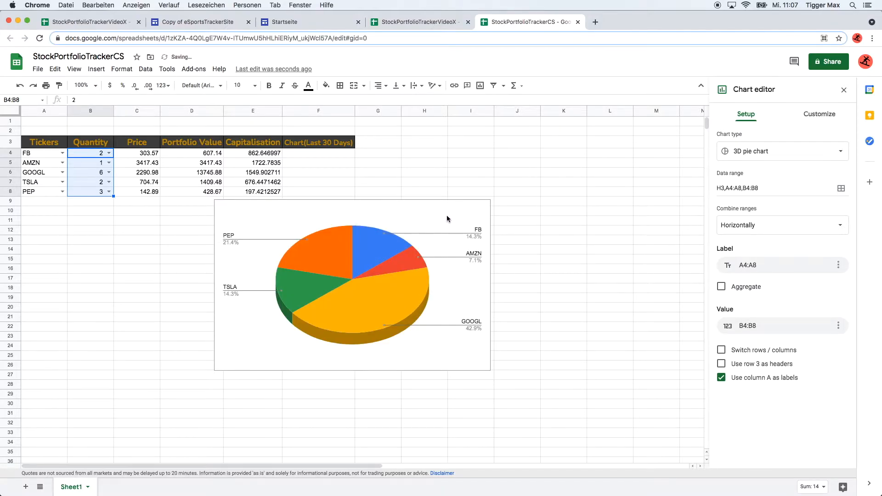
# Move the pie chart right beside the table and shrink it.
pyautogui.click(465, 213)
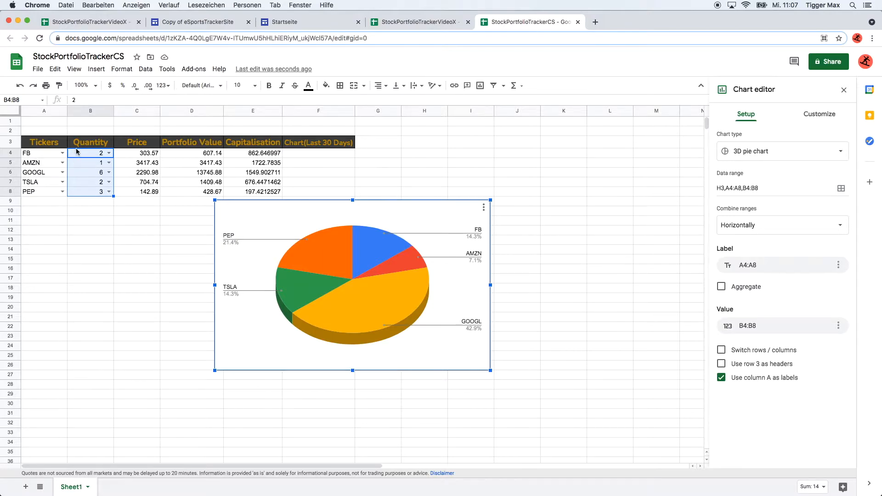
pyautogui.moveTo(410, 203); pyautogui.dragTo(561, 146)
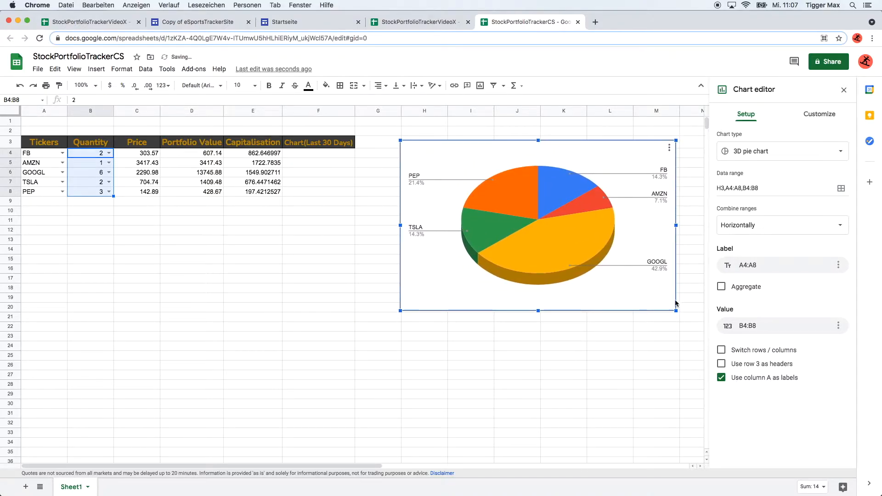
pyautogui.moveTo(677, 312); pyautogui.dragTo(583, 255)
pyautogui.click(632, 308)
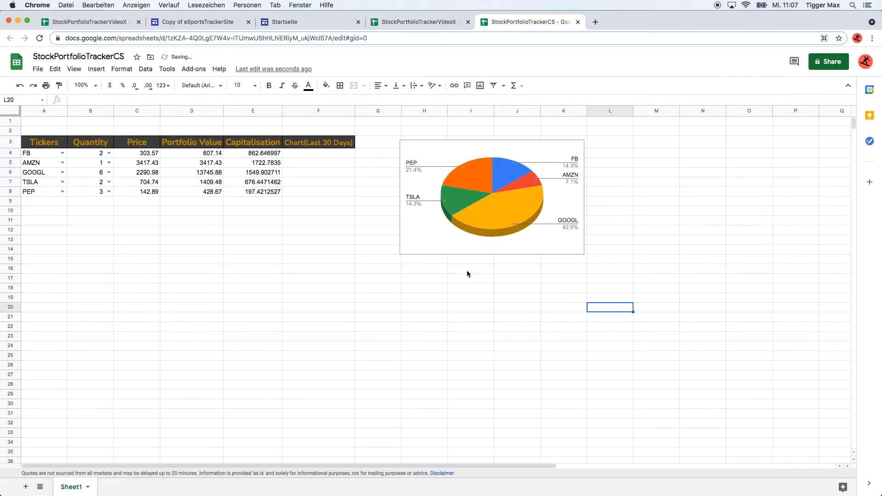
pyautogui.click(409, 263)
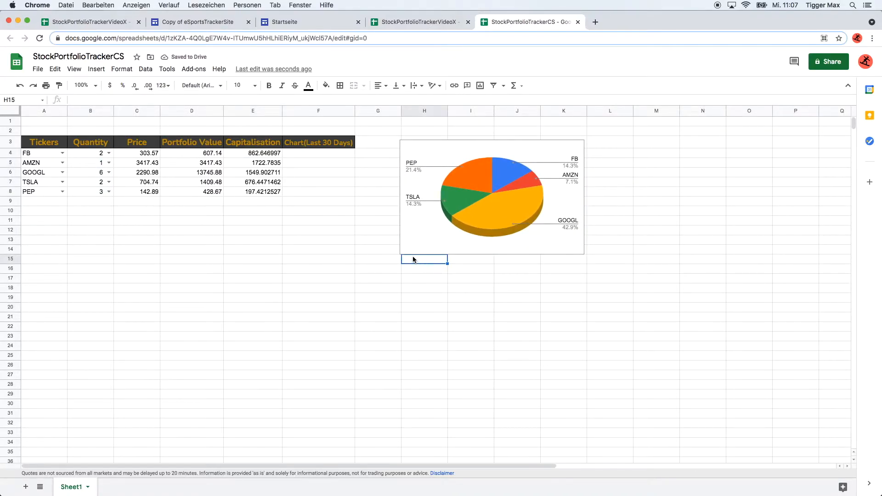
# Set AMZN's quantity to 4 and TSLA's quantity to 3.
pyautogui.click(109, 163)
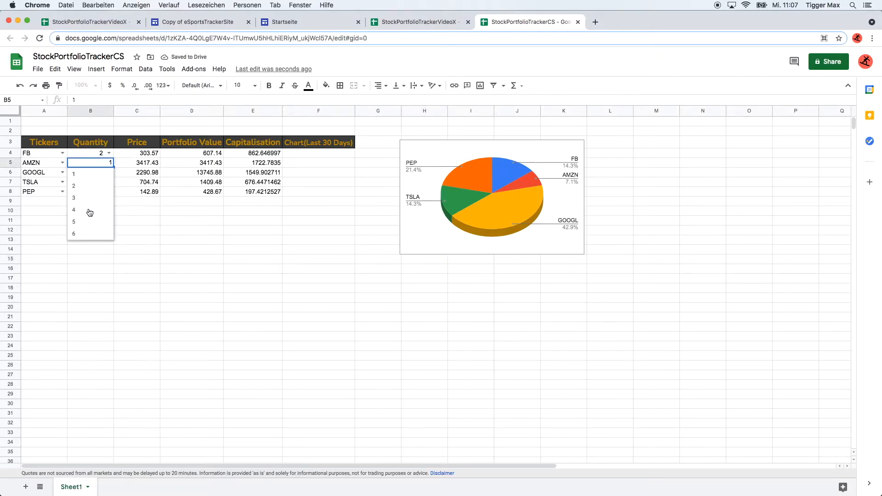
pyautogui.click(90, 212)
pyautogui.click(109, 182)
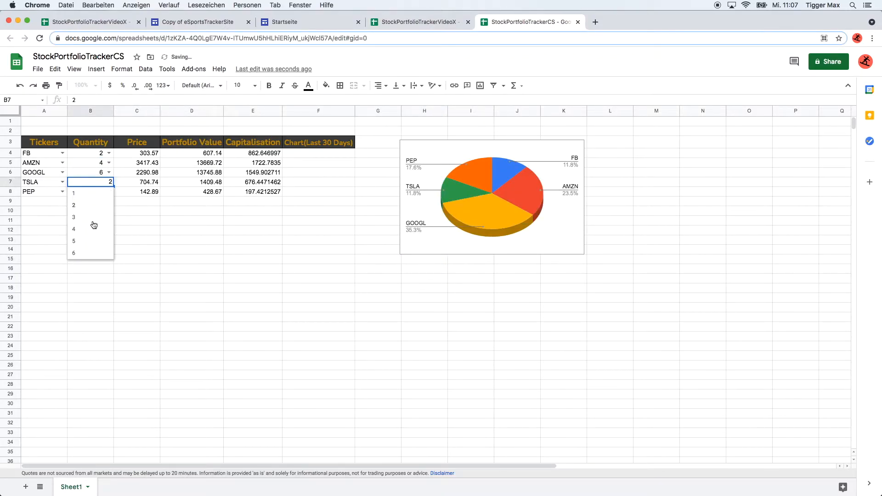
pyautogui.click(83, 217)
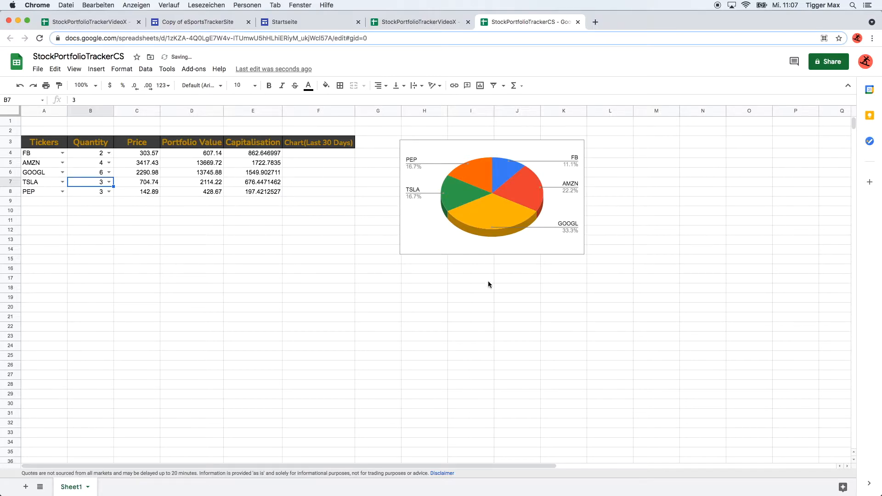
pyautogui.click(412, 267)
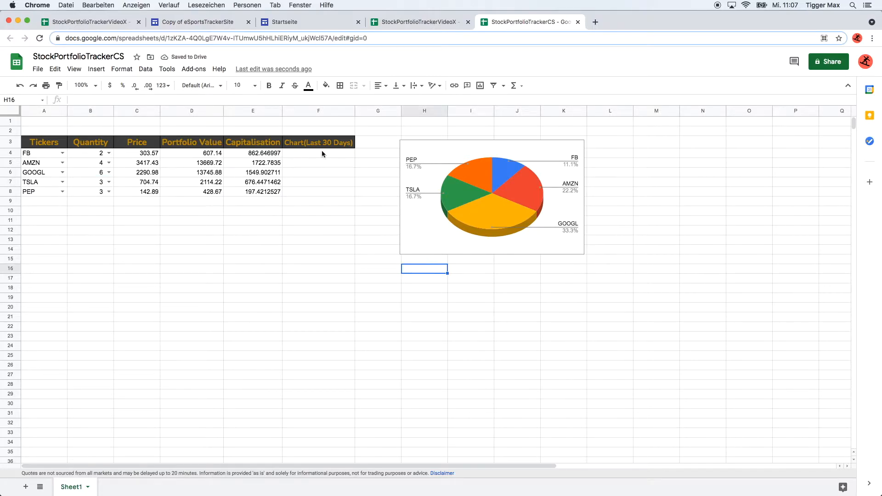
pyautogui.click(87, 70)
# Insert a new chart and set its type to Column chart.
pyautogui.click(133, 197)
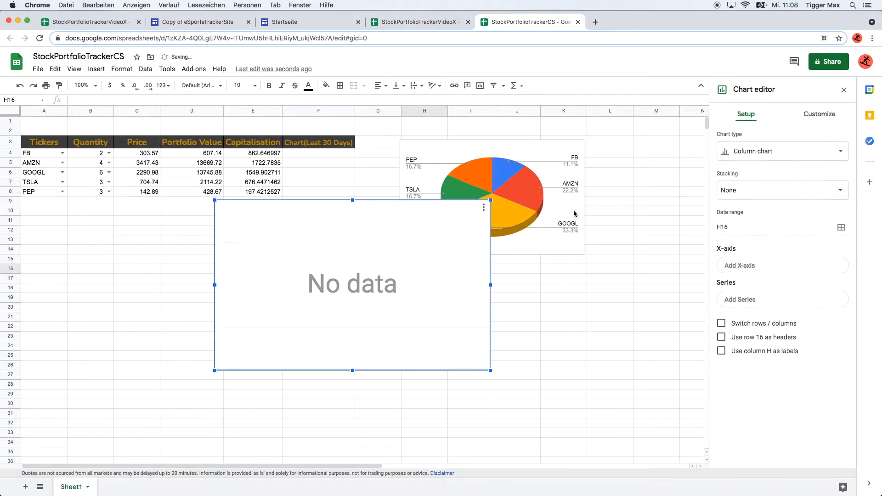
pyautogui.click(817, 158)
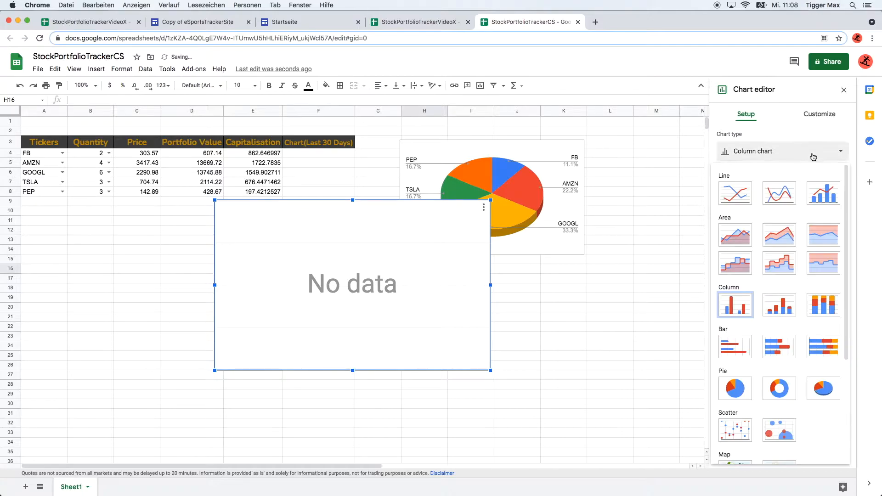
pyautogui.click(823, 196)
pyautogui.click(808, 152)
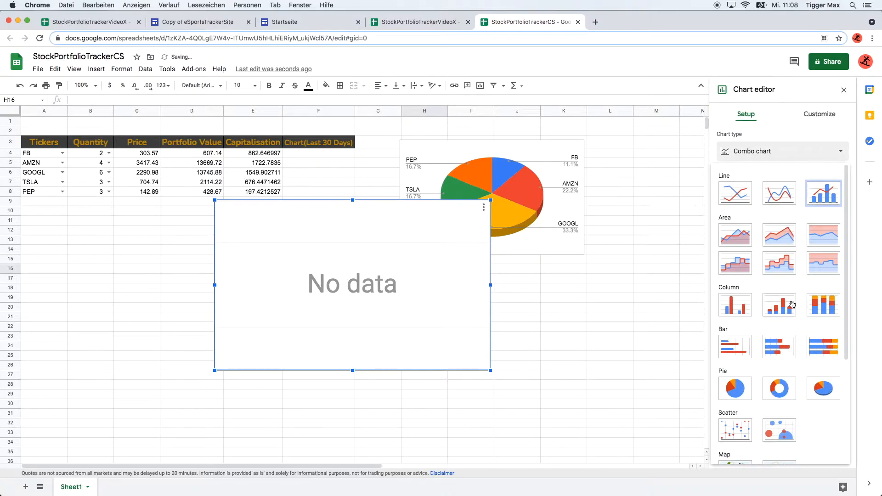
pyautogui.scroll(-5, 787, 362)
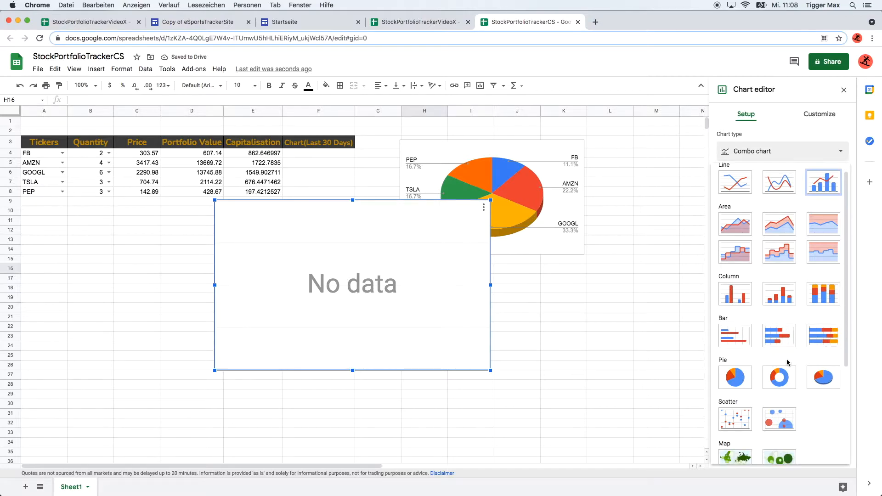
pyautogui.scroll(4, 787, 363)
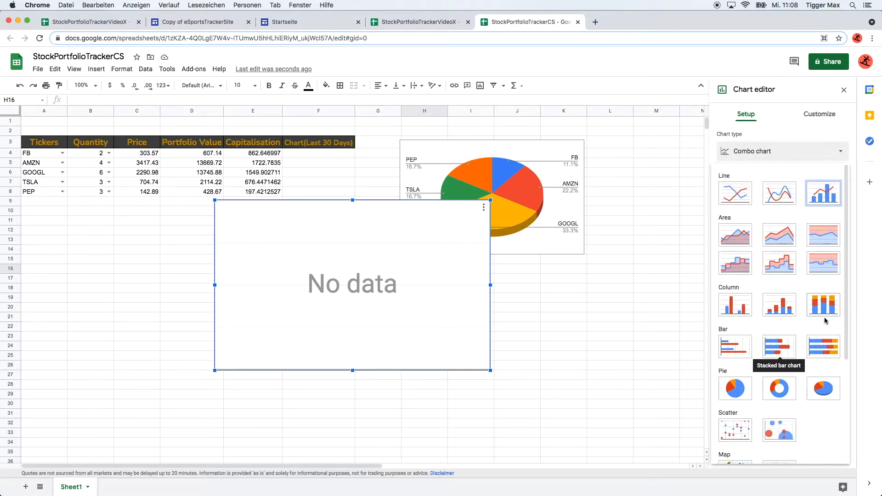
pyautogui.click(736, 307)
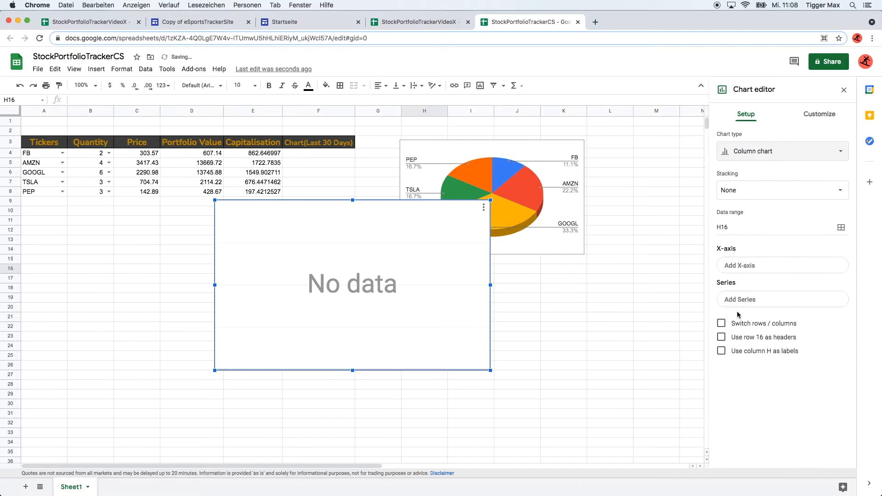
# Use tickers A4:A8 for the x-axis and Quantity B4:B8 as the series.
pyautogui.click(747, 267)
pyautogui.click(437, 265)
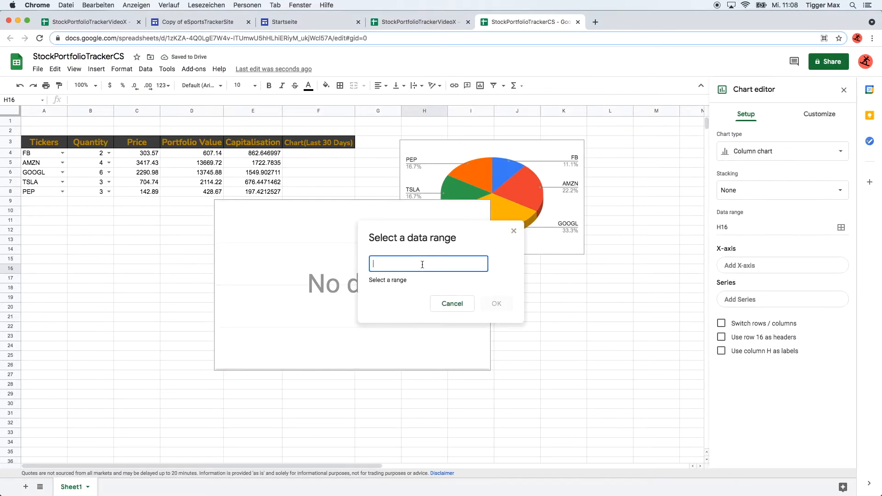
pyautogui.moveTo(39, 153); pyautogui.dragTo(39, 194)
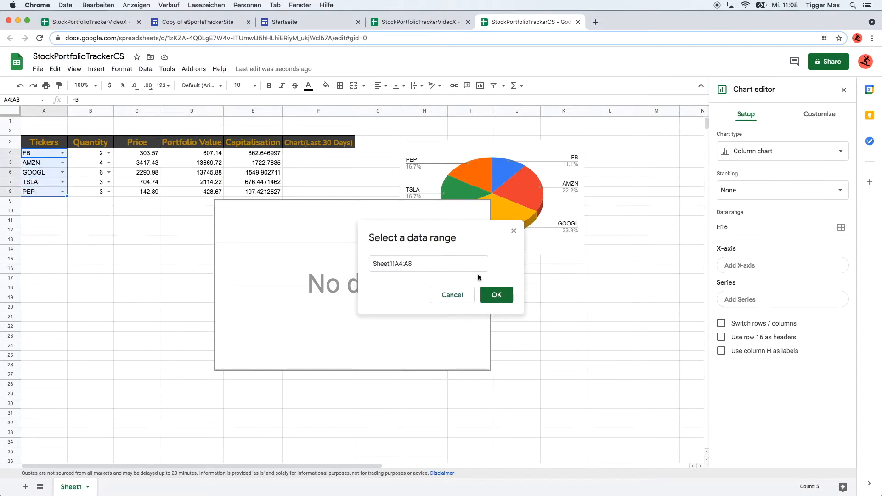
pyautogui.click(490, 295)
pyautogui.click(757, 366)
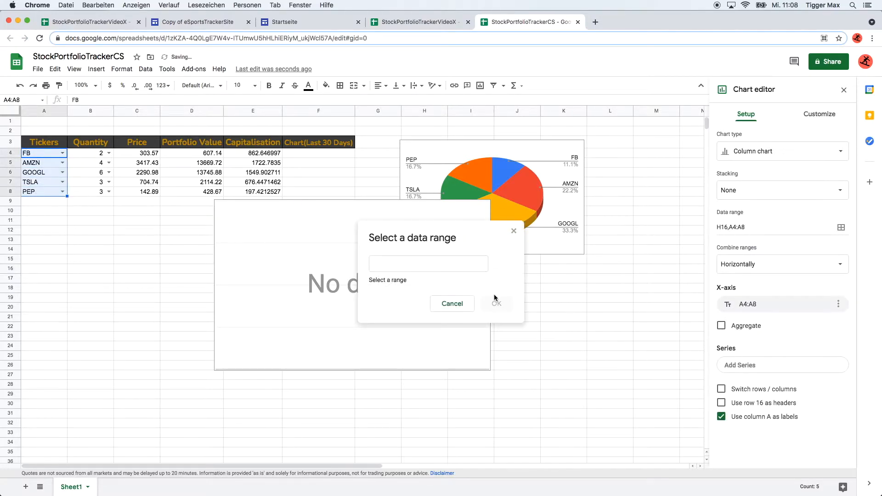
pyautogui.moveTo(98, 155); pyautogui.dragTo(99, 191)
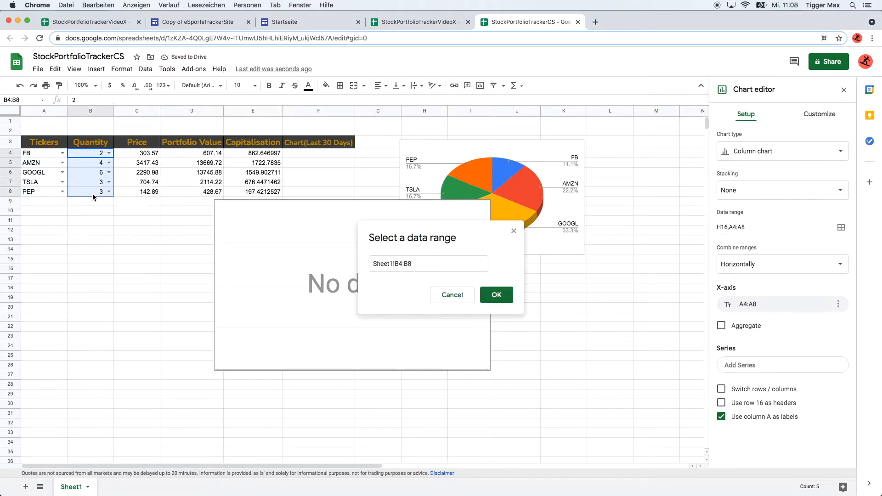
pyautogui.click(487, 299)
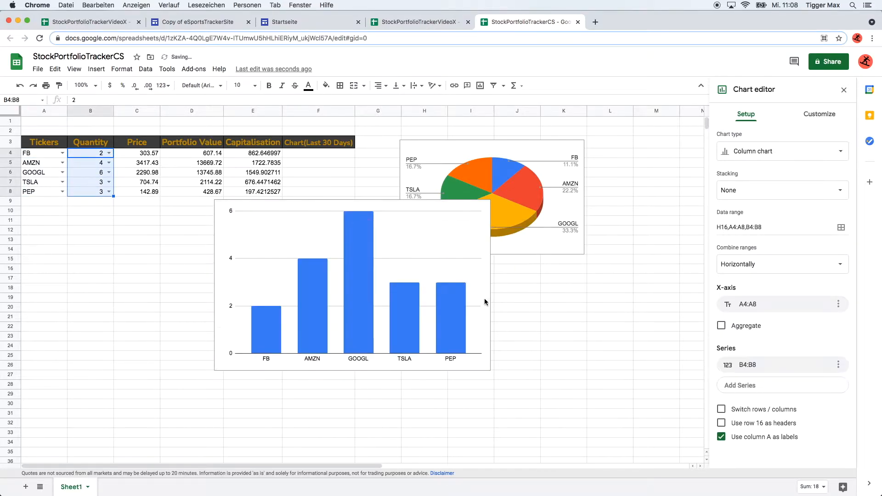
# Resize the column chart and place it beneath the pie chart.
pyautogui.click(256, 208)
pyautogui.moveTo(216, 200); pyautogui.dragTo(354, 286)
pyautogui.moveTo(437, 294); pyautogui.dragTo(483, 272)
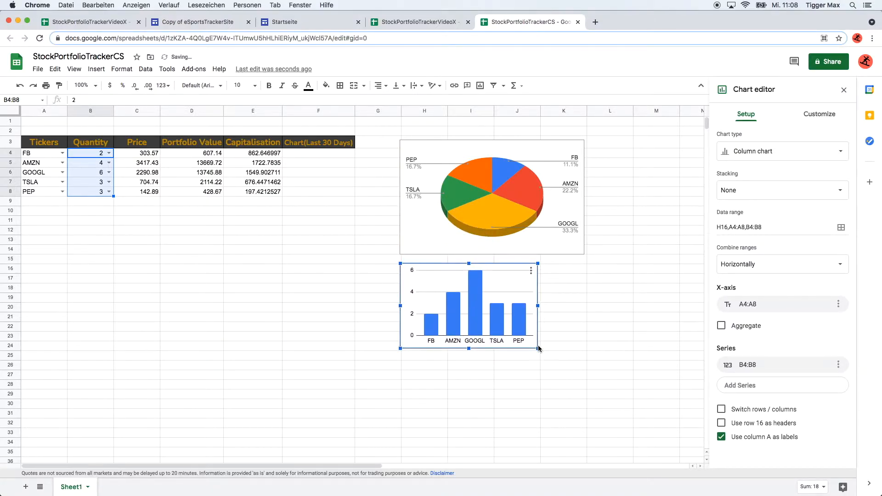
pyautogui.moveTo(546, 355); pyautogui.dragTo(592, 383)
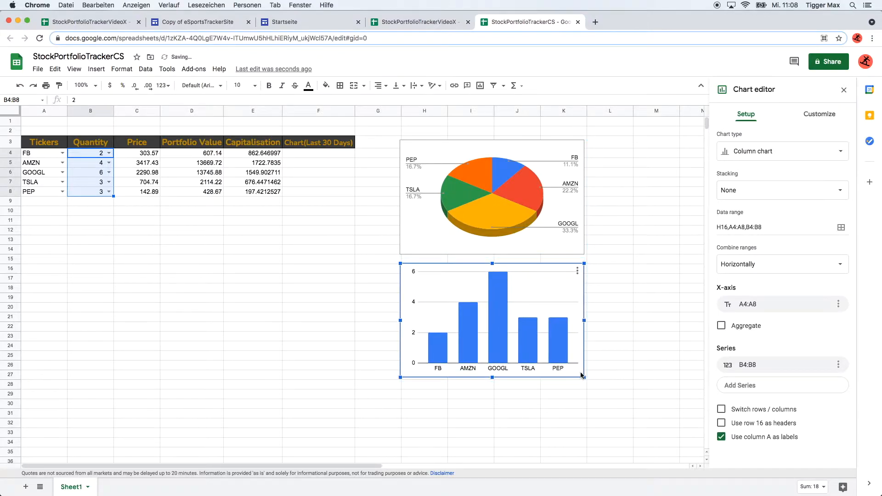
# Give the column chart a dark grey background and an orange border.
pyautogui.click(521, 332)
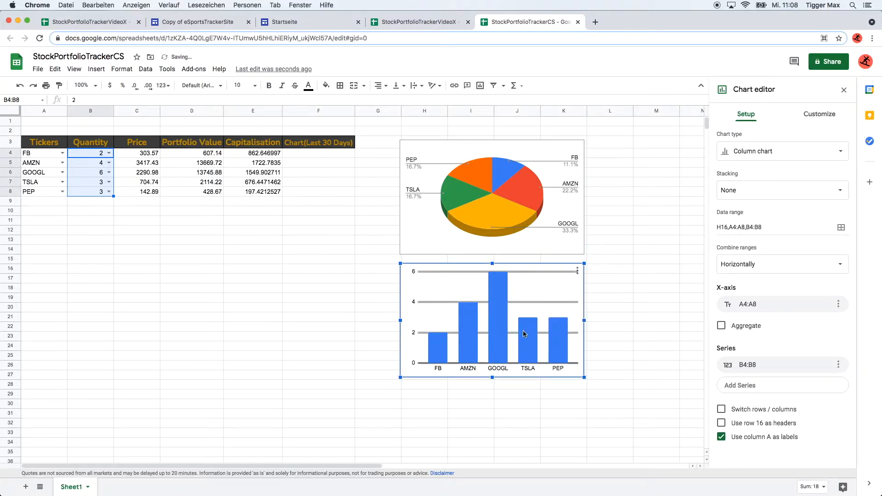
pyautogui.click(746, 114)
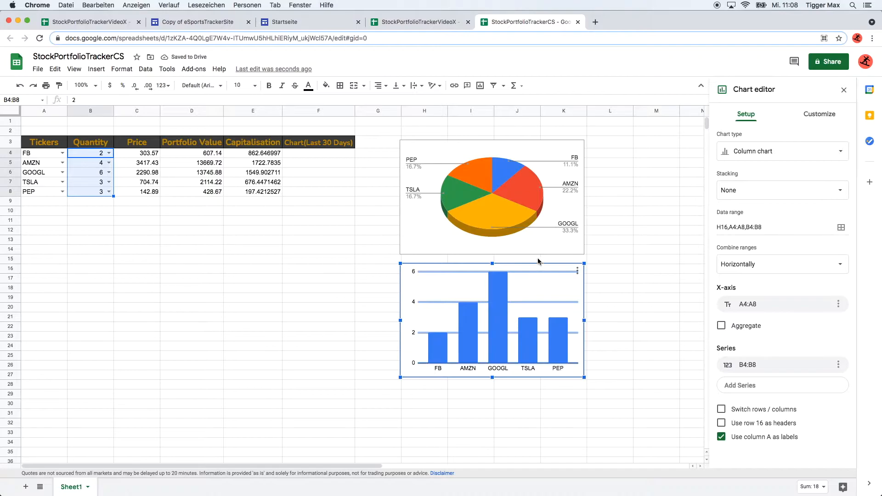
pyautogui.click(819, 118)
pyautogui.click(761, 139)
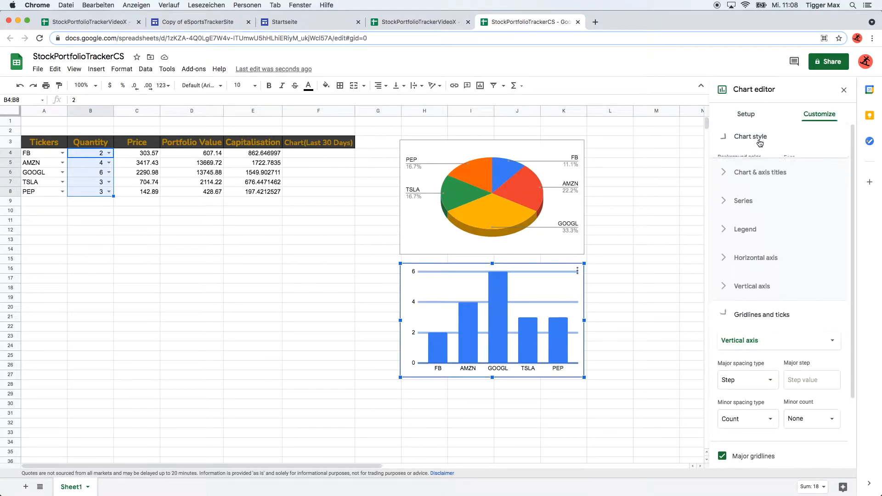
pyautogui.click(740, 213)
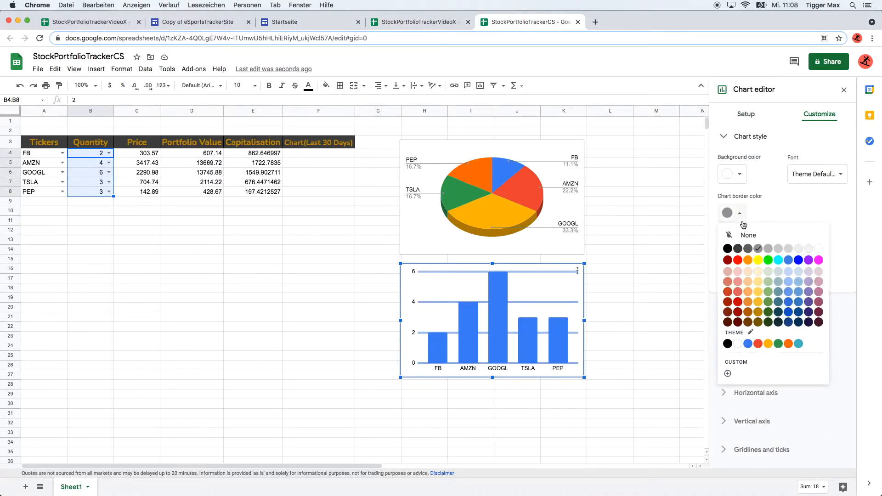
pyautogui.click(741, 175)
pyautogui.click(742, 177)
pyautogui.click(741, 175)
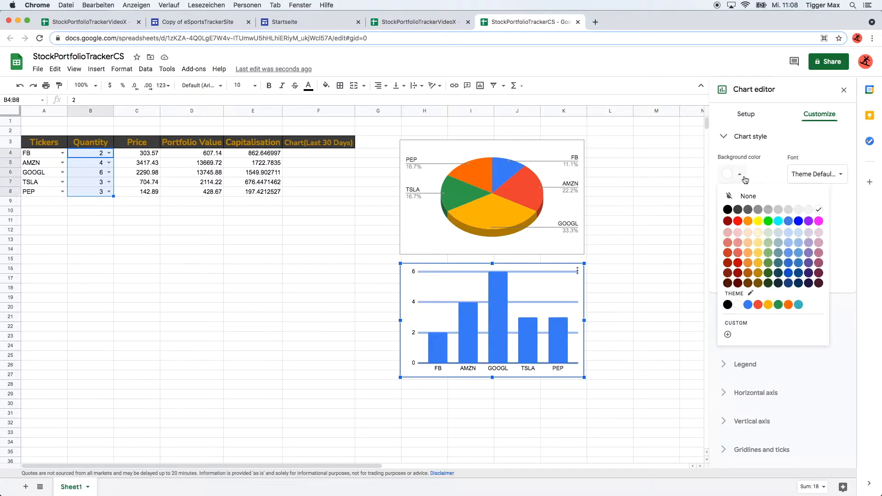
pyautogui.click(747, 210)
pyautogui.click(747, 212)
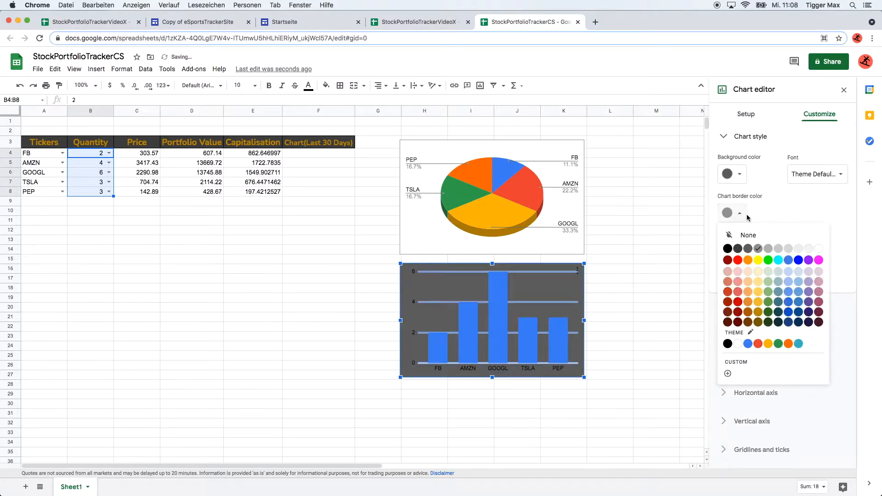
pyautogui.click(748, 260)
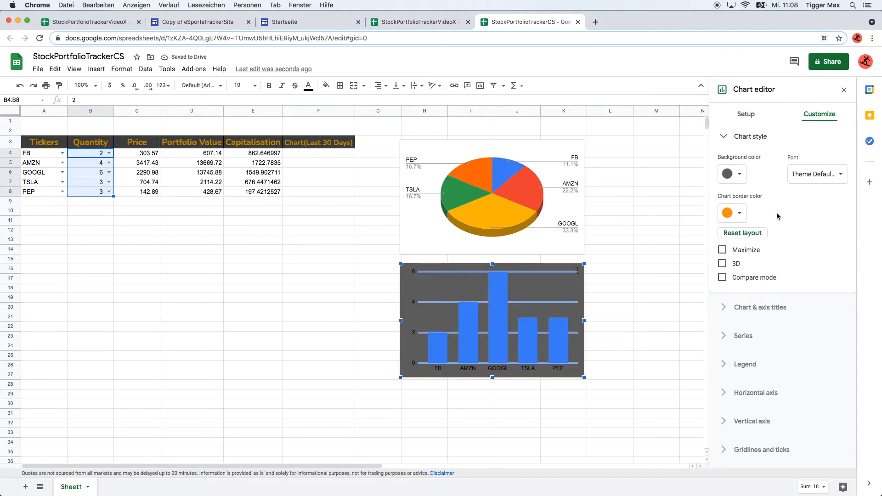
# Collapse the Chart & axis titles settings and close the chart editor.
pyautogui.click(753, 308)
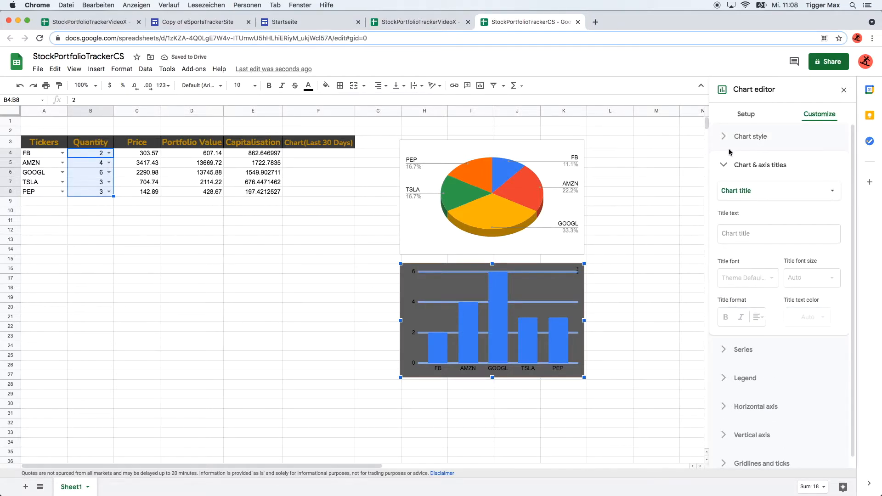
pyautogui.click(725, 167)
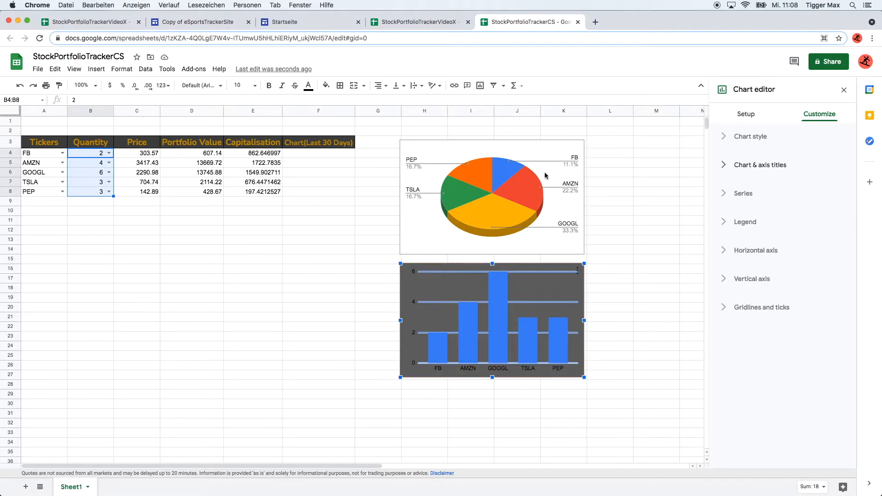
pyautogui.click(629, 211)
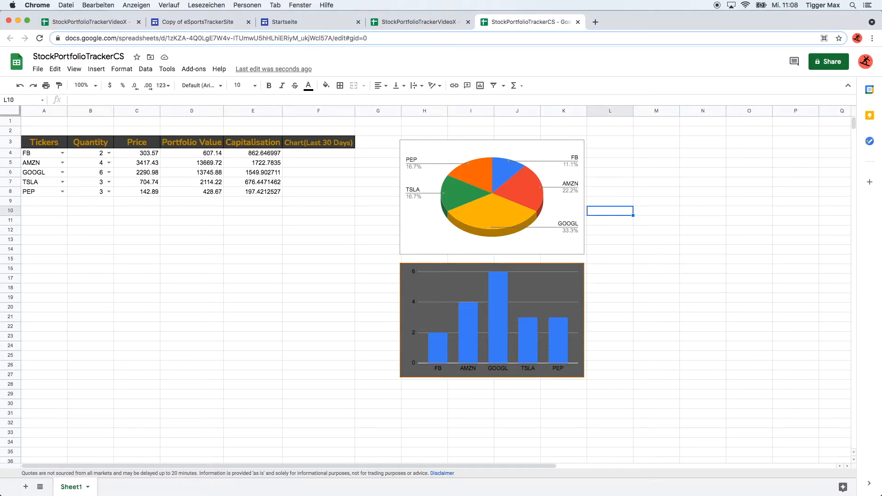
pyautogui.press('super+Tab')
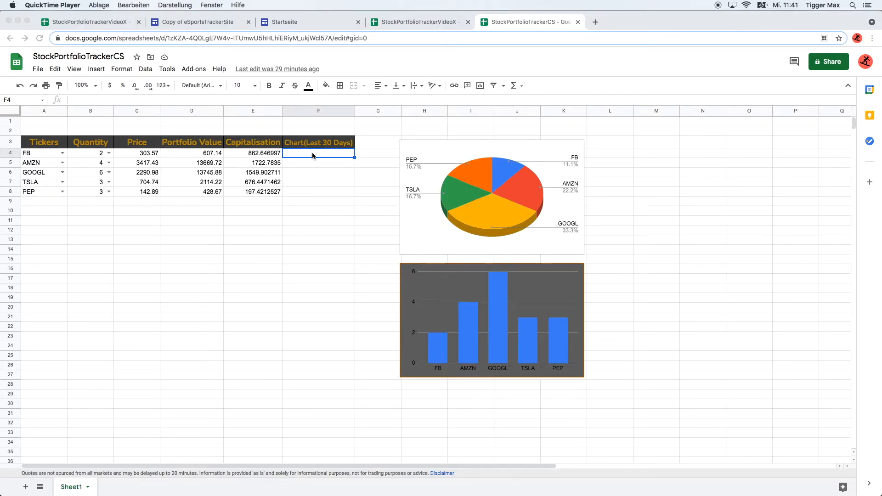
# Enter =SPARKLINE(INDEX(GOOGLEFINANCE(A4;"price";TODAY()-30;TODAY());;2)) in F4.
pyautogui.click(180, 100)
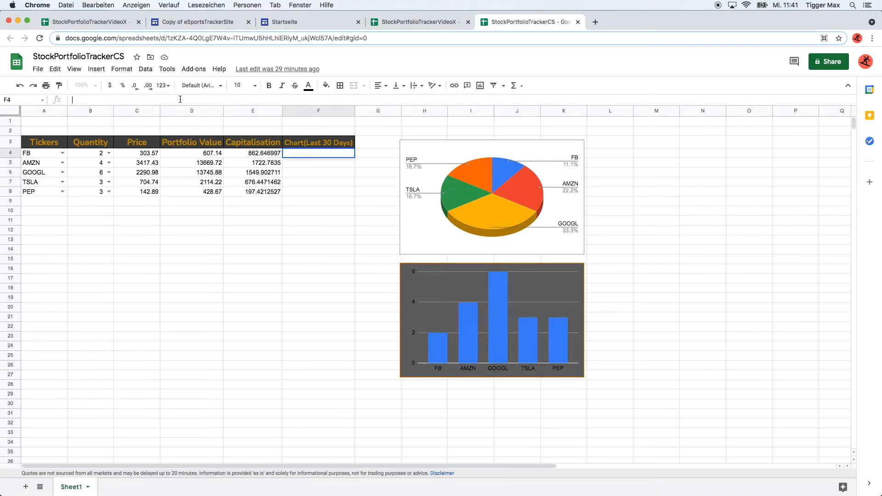
pyautogui.write('=')
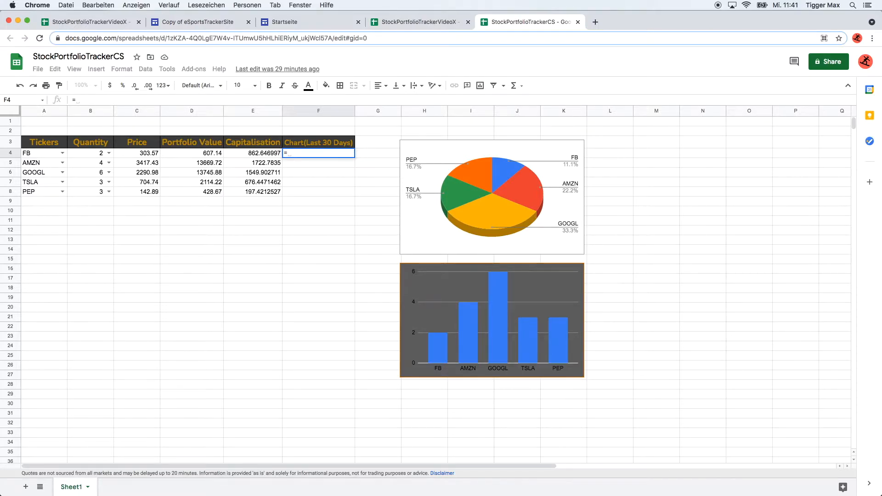
pyautogui.write('s')
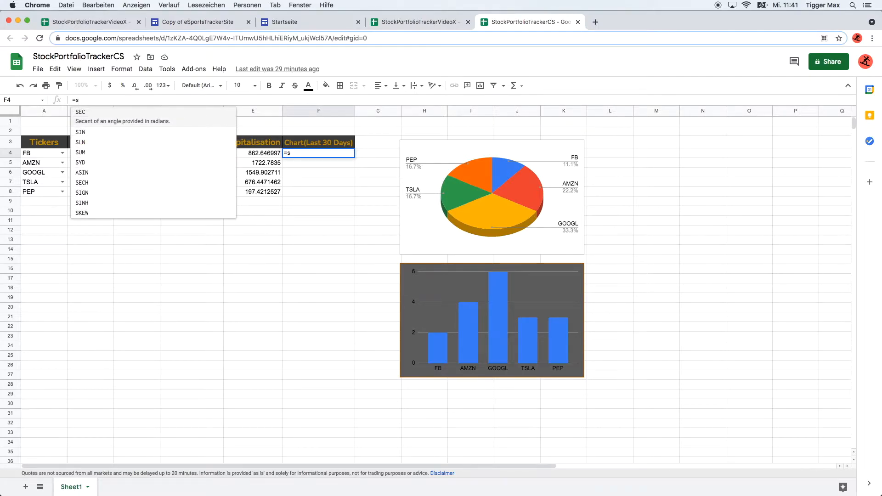
pyautogui.write('par')
pyautogui.press('Tab')
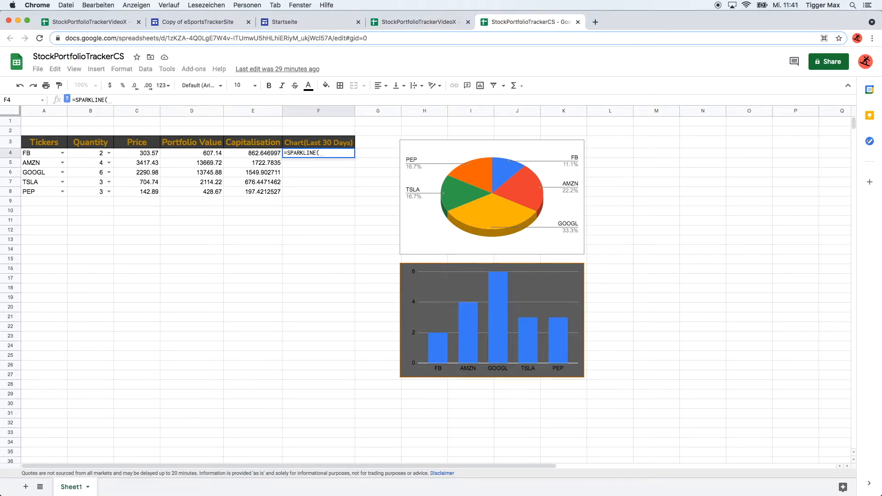
pyautogui.write('inde')
pyautogui.press('Tab')
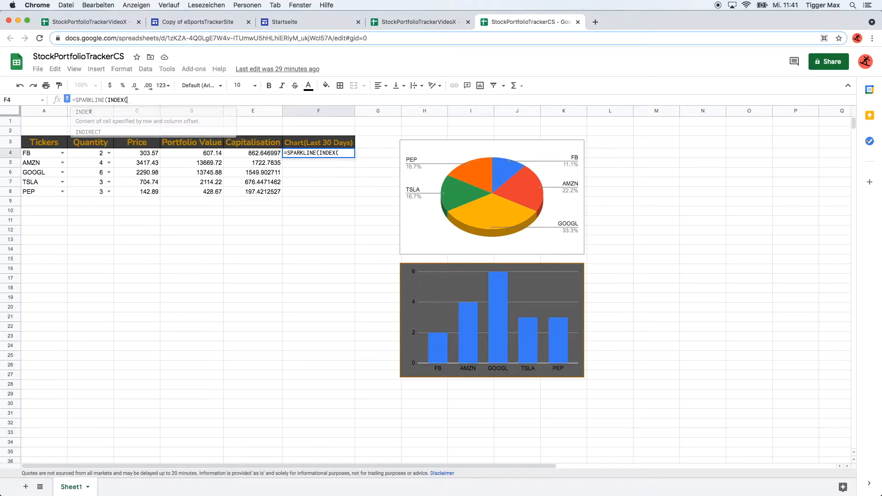
pyautogui.write('Go')
pyautogui.press('Tab')
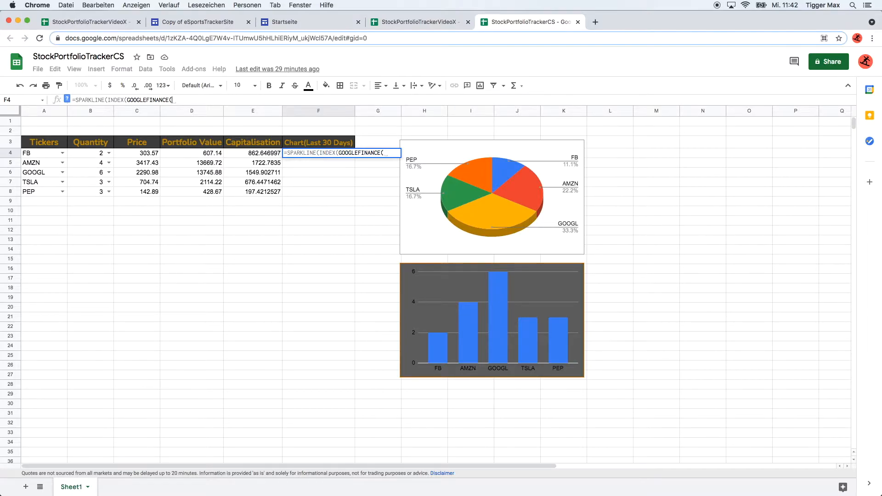
pyautogui.click(39, 156)
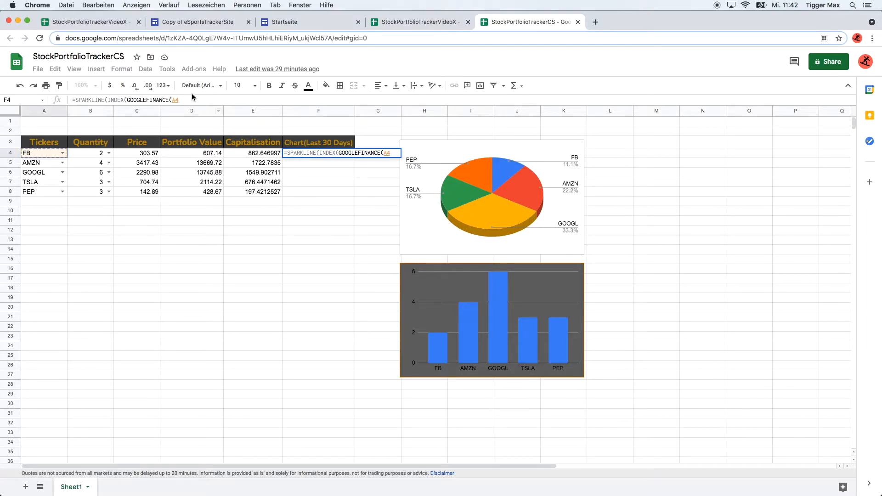
pyautogui.write(';""')
pyautogui.write('price')
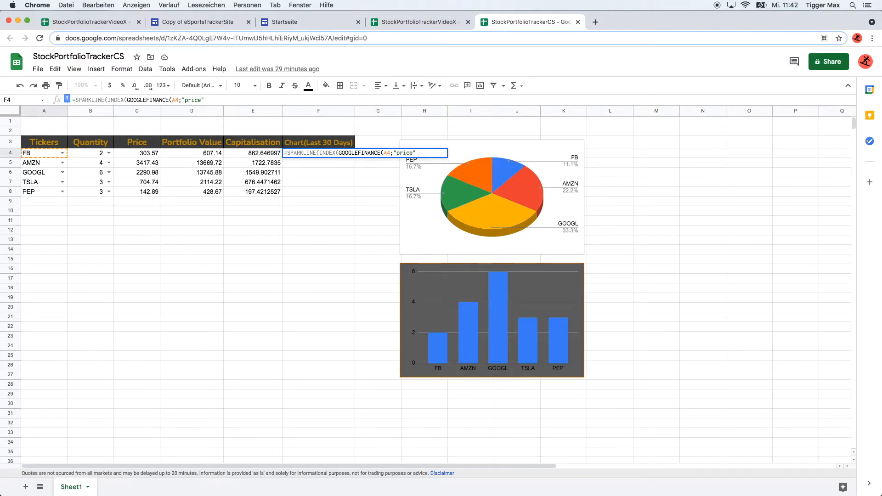
pyautogui.press('Right')
pyautogui.write(';Tod')
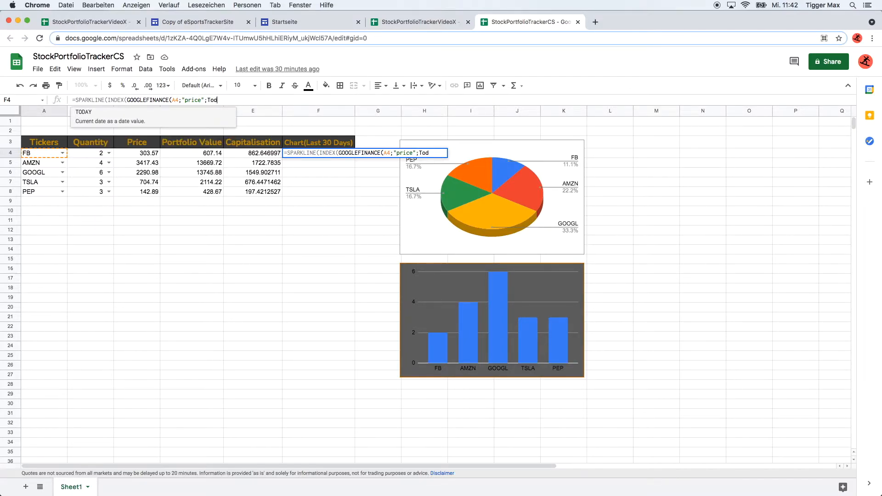
pyautogui.press('Tab')
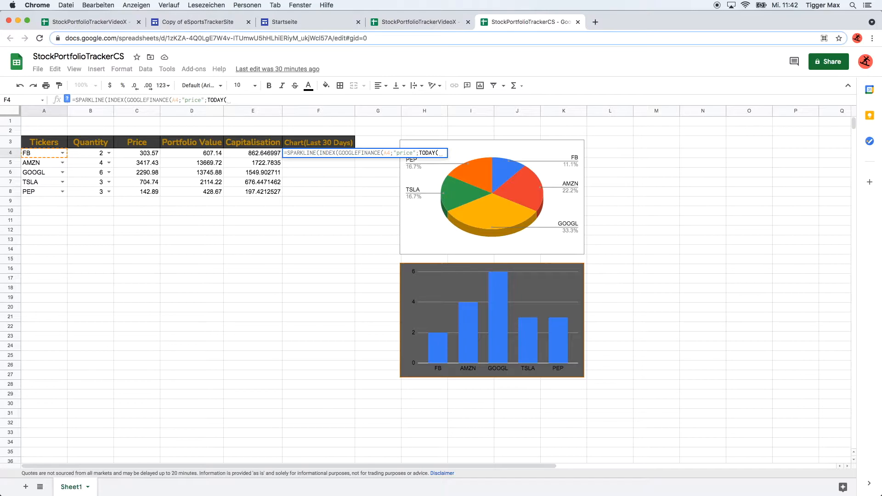
pyautogui.write(')')
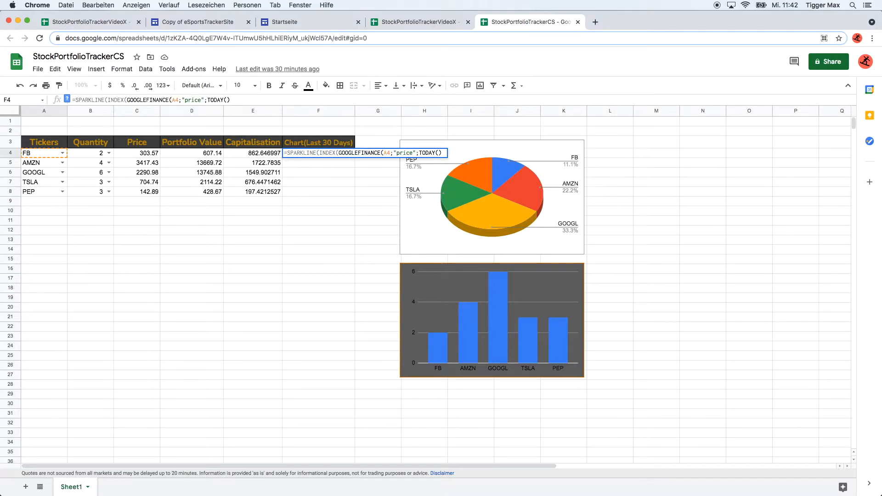
pyautogui.write('-30;toda')
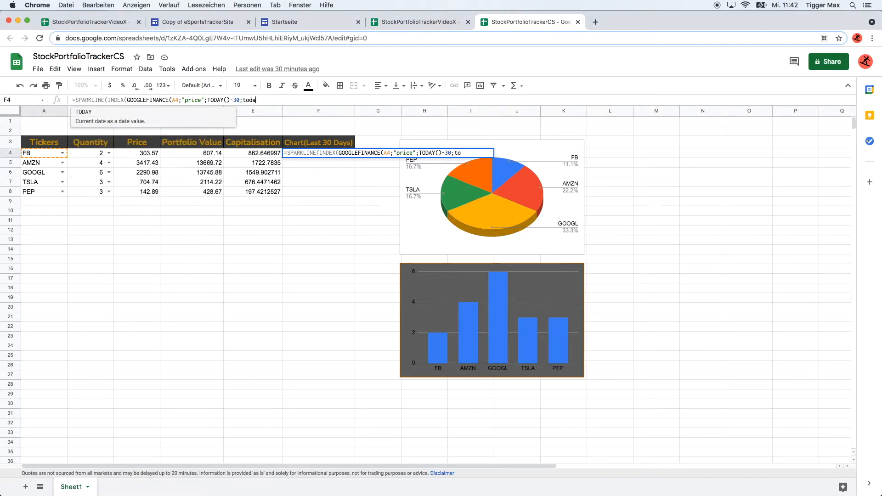
pyautogui.write('y()')
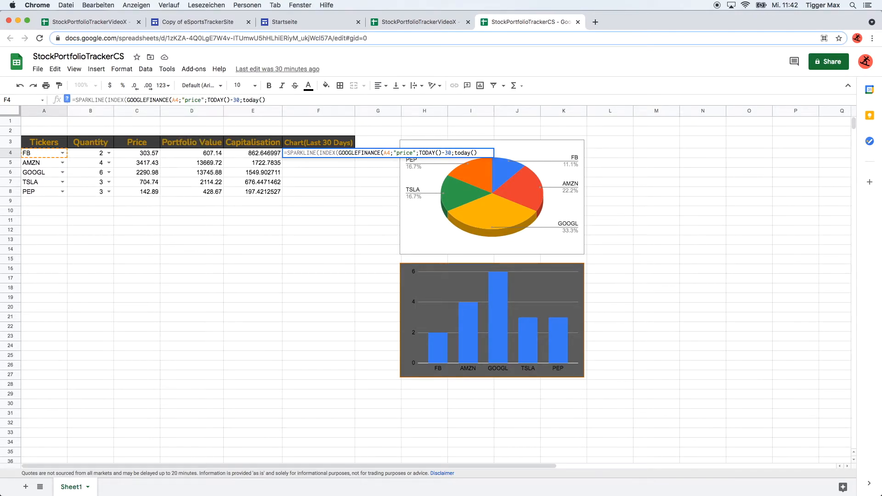
pyautogui.press('BackSpace')
pyautogui.press('BackSpace')
pyautogui.press('BackSpace')
pyautogui.press('BackSpace')
pyautogui.press('BackSpace')
pyautogui.press('BackSpace')
pyautogui.press('BackSpace')
pyautogui.write('To')
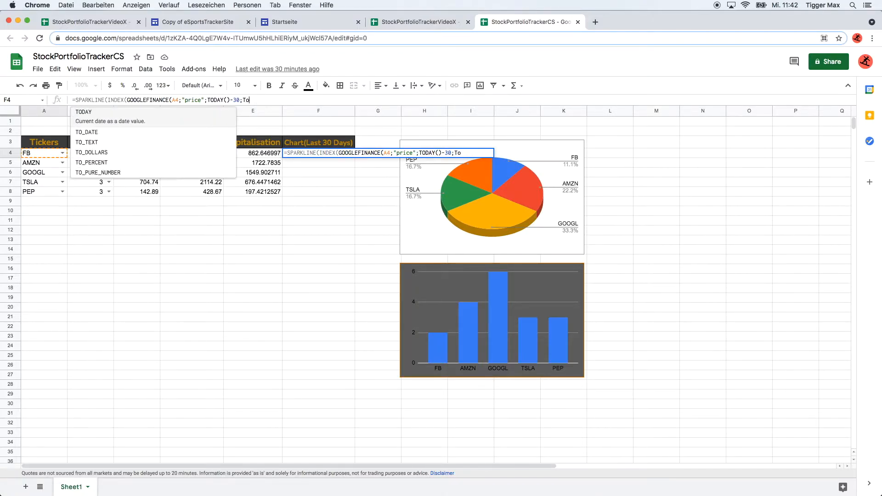
pyautogui.press('Tab')
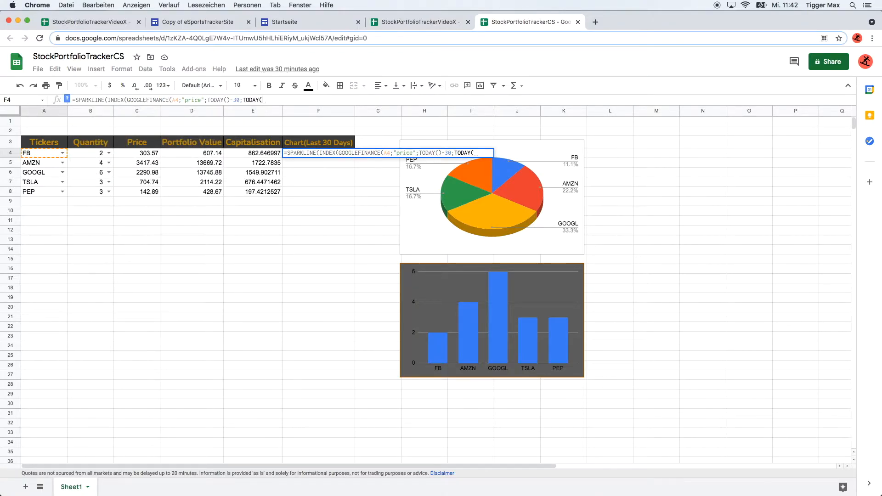
pyautogui.write(')')
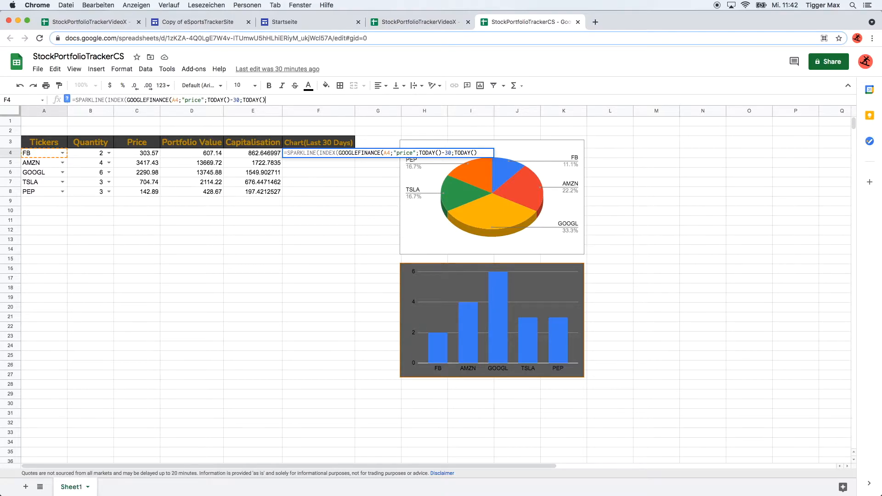
pyautogui.write(');;')
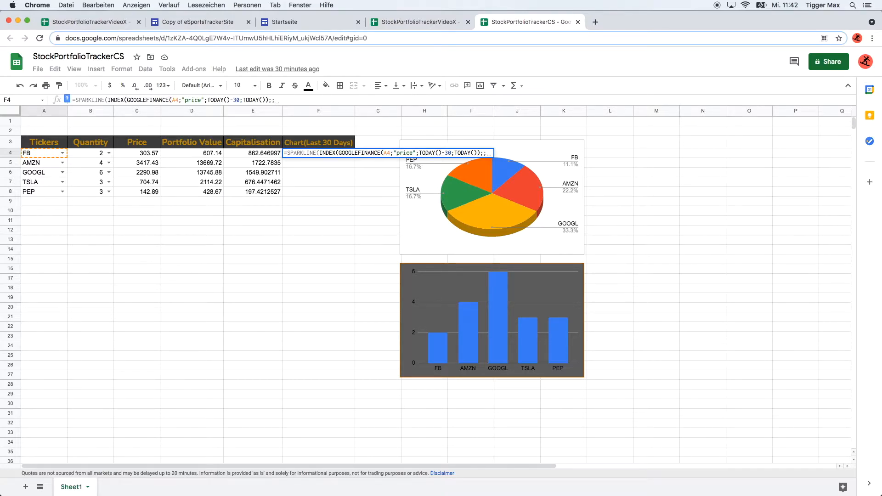
pyautogui.write('2)')
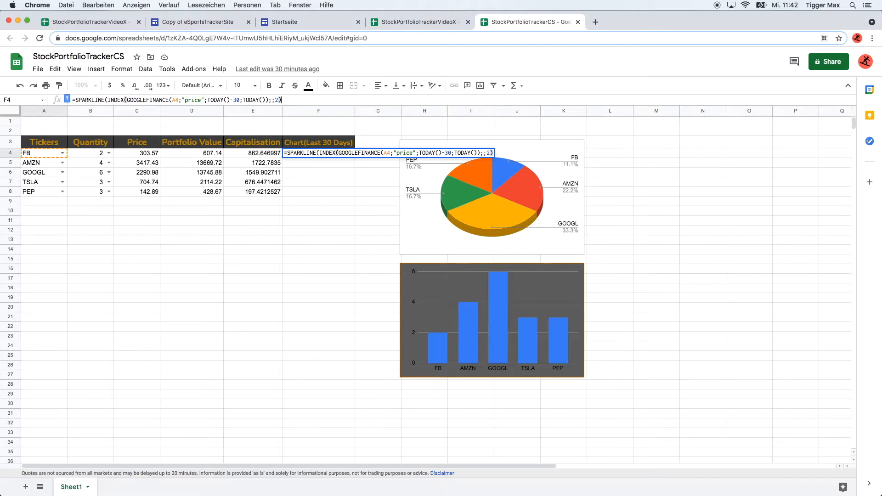
pyautogui.write(')')
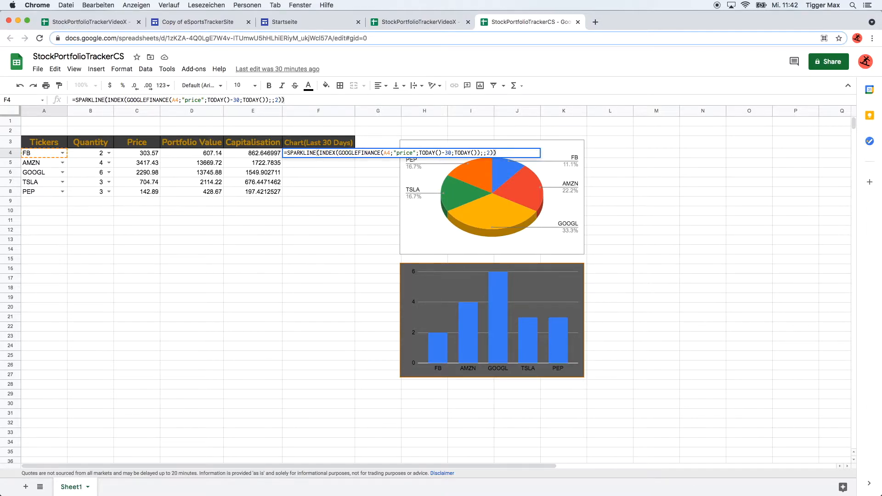
pyautogui.press('Return')
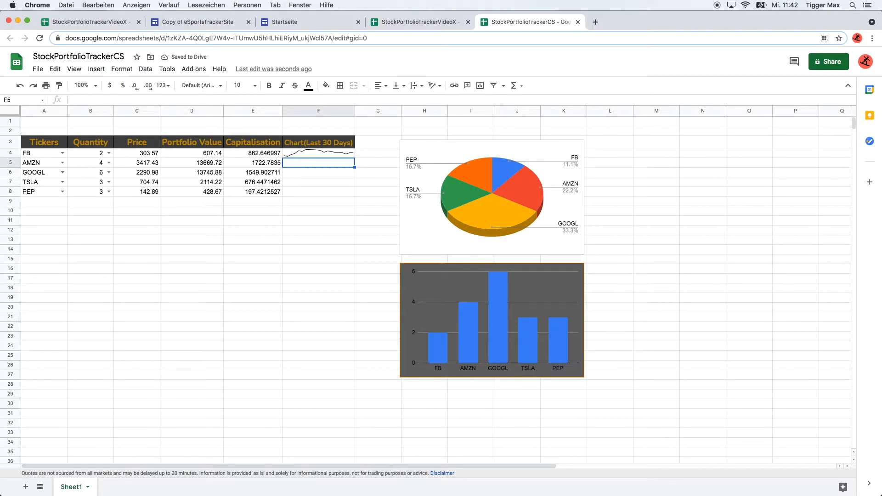
# Fill the sparkline formula down from F4 to F8 and verify the row references.
pyautogui.click(327, 153)
pyautogui.moveTo(355, 157); pyautogui.dragTo(355, 190)
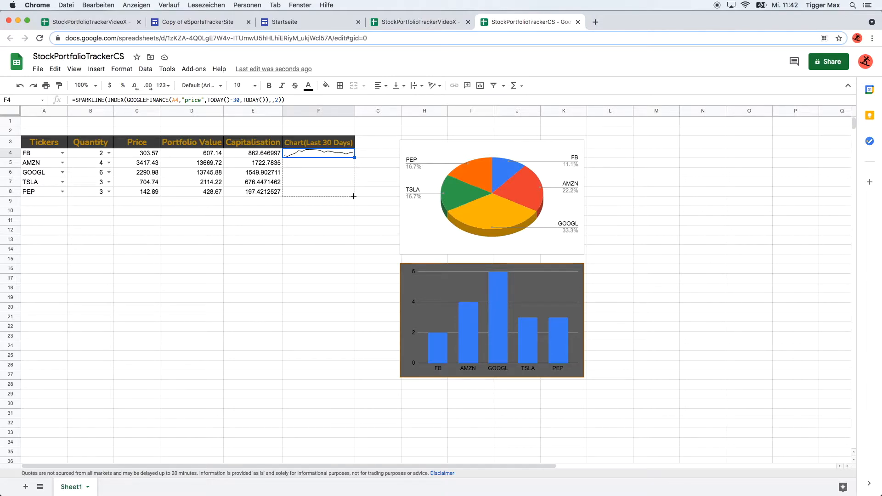
pyautogui.moveTo(353, 196); pyautogui.dragTo(354, 196)
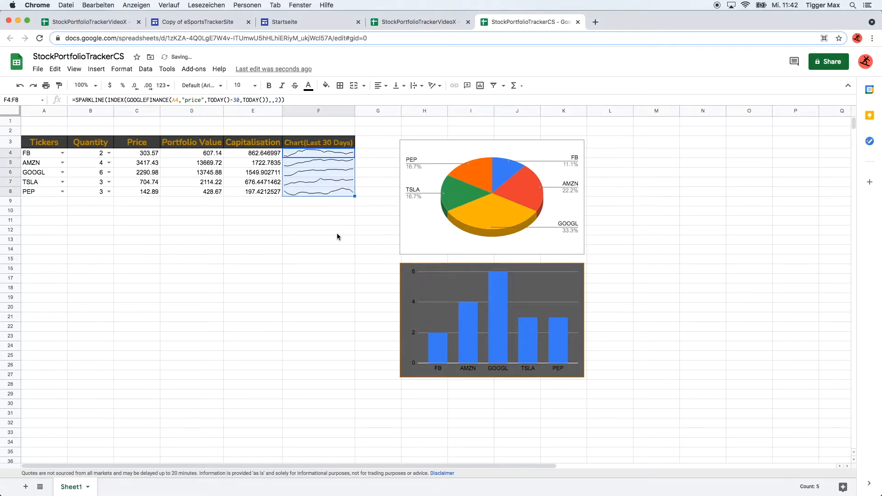
pyautogui.click(307, 165)
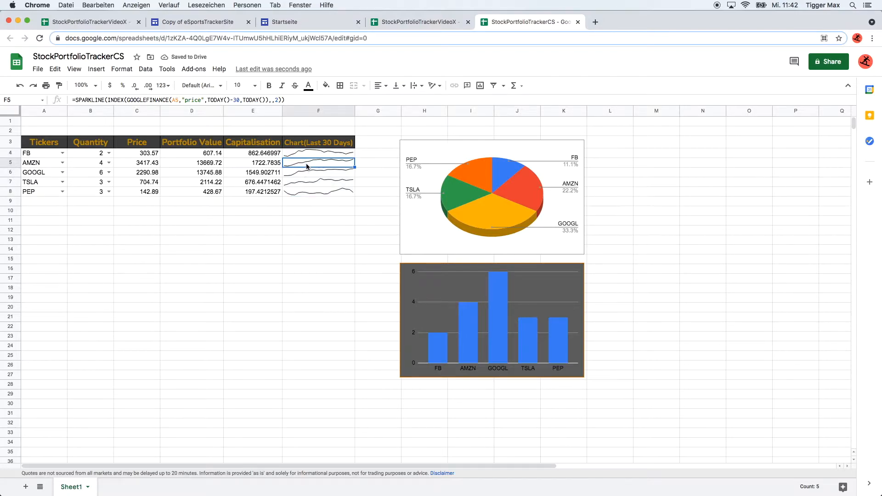
pyautogui.click(311, 156)
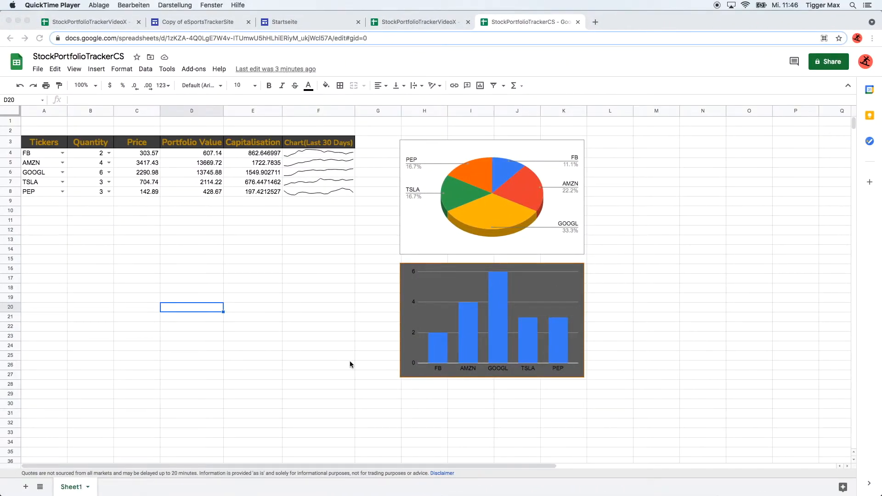
pyautogui.click(187, 107)
pyautogui.click(117, 21)
pyautogui.click(132, 38)
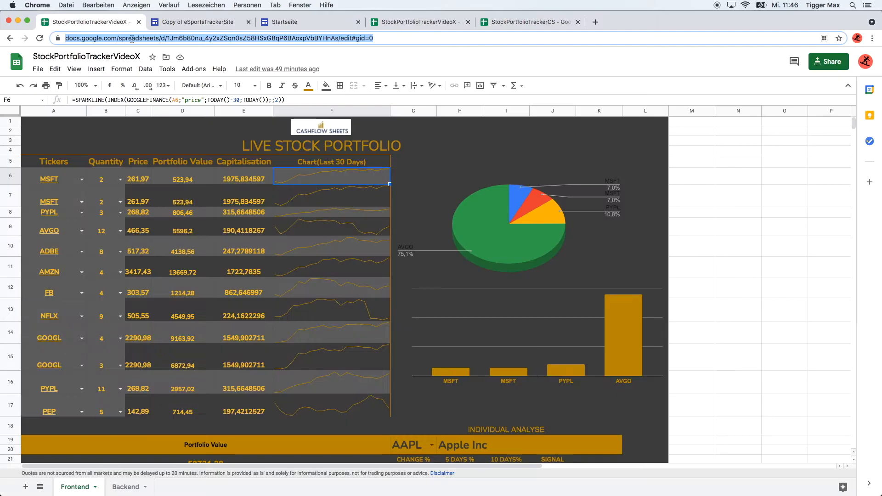
pyautogui.scroll(-3, 414, 409)
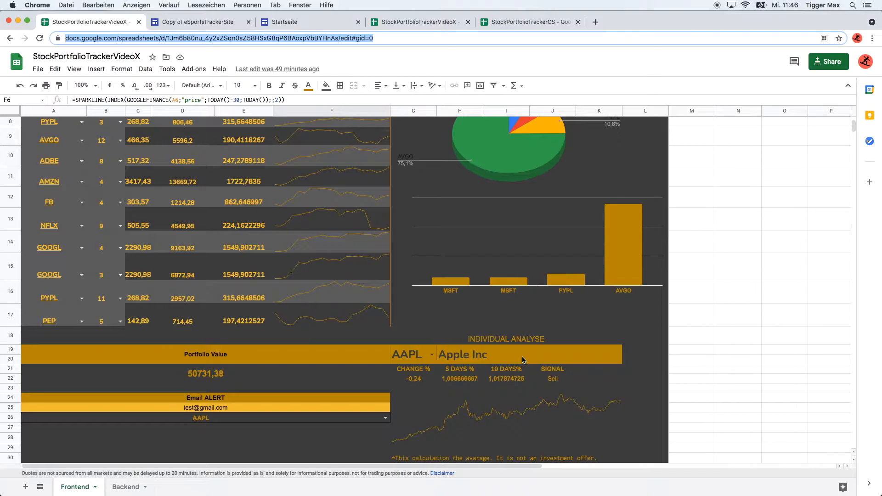
pyautogui.click(121, 488)
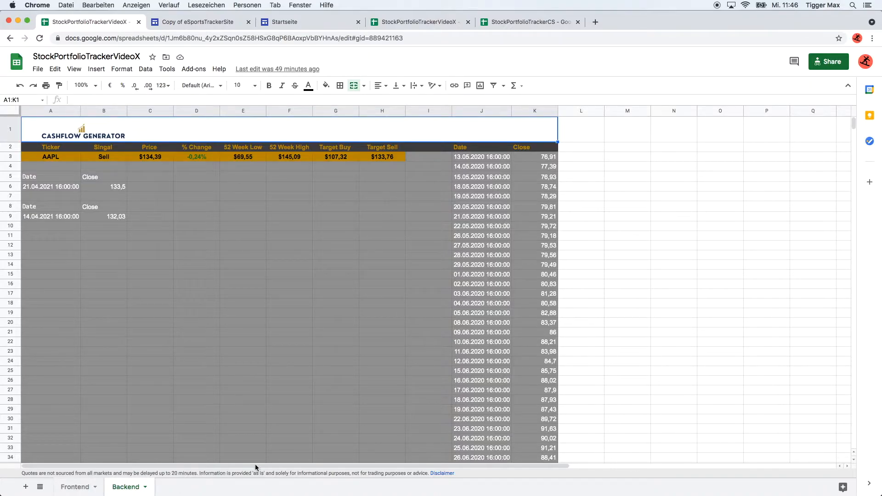
pyautogui.click(580, 235)
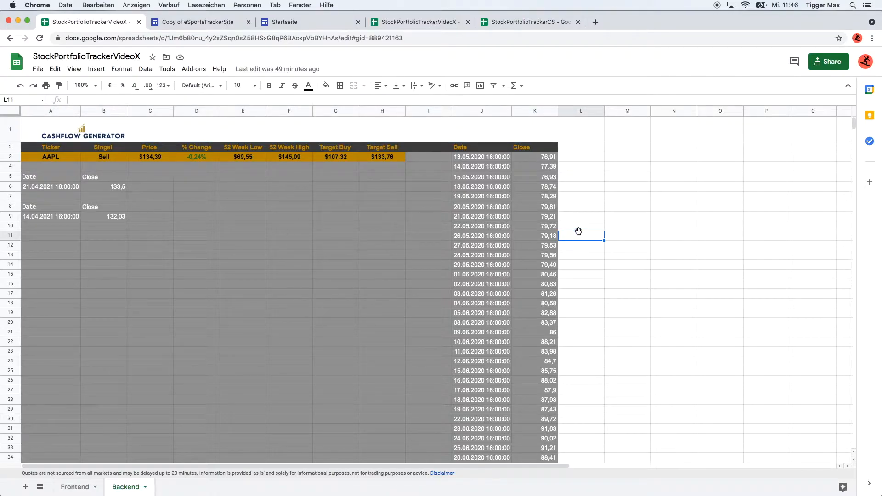
pyautogui.scroll(-2, 560, 223)
pyautogui.scroll(2, 520, 175)
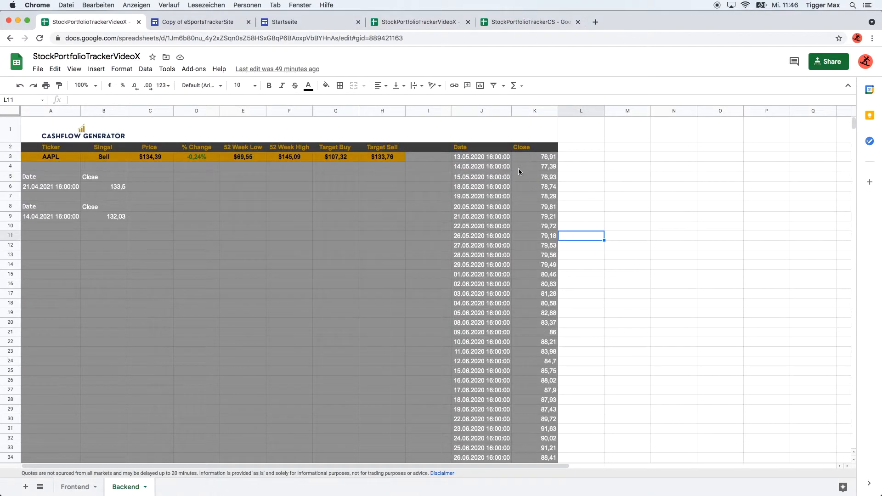
pyautogui.scroll(-4, 463, 354)
pyautogui.scroll(-20, 467, 338)
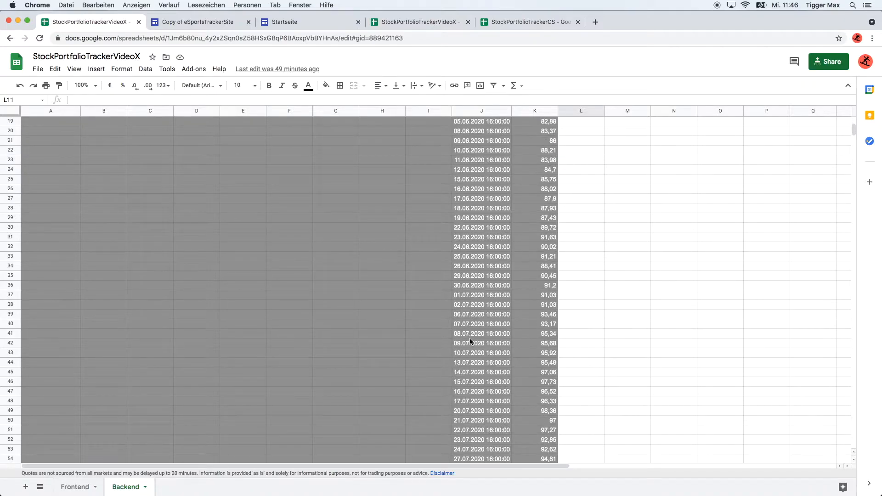
pyautogui.scroll(-14, 471, 337)
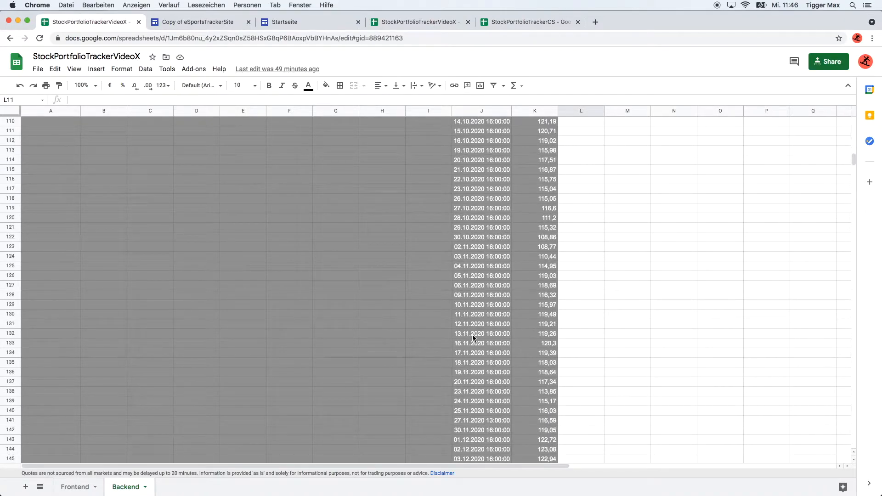
pyautogui.scroll(-20, 475, 347)
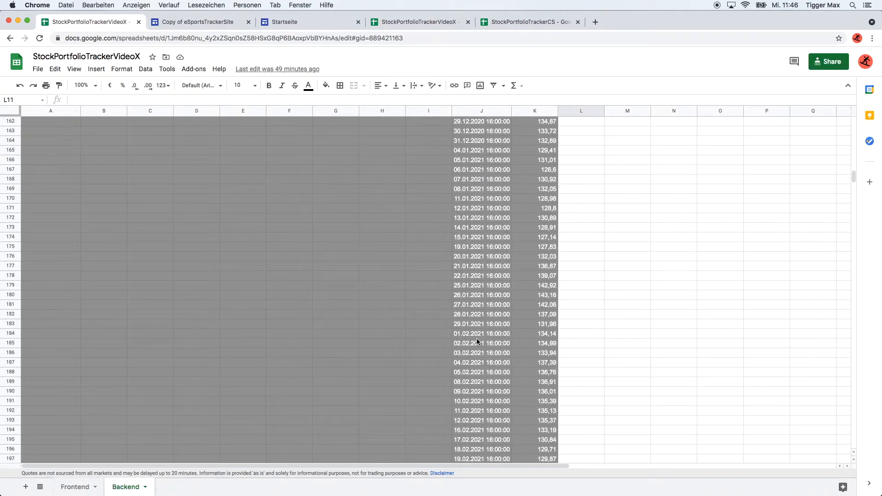
pyautogui.scroll(-5, 478, 333)
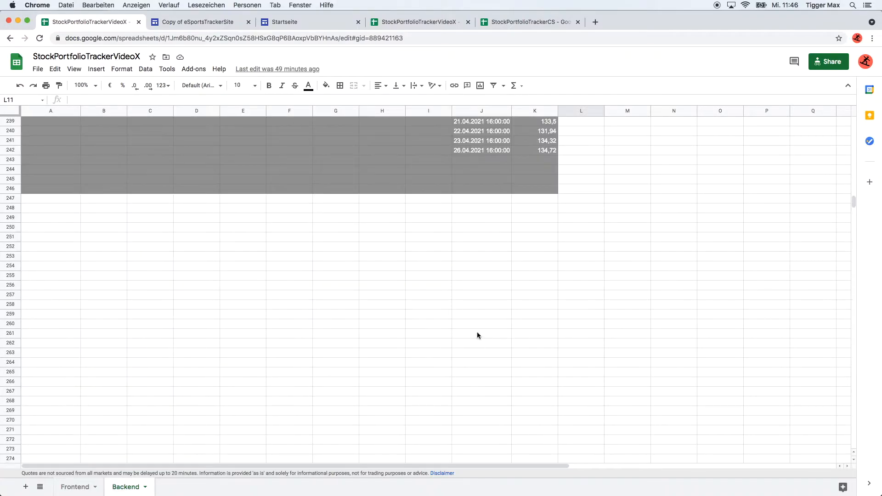
pyautogui.scroll(6, 477, 332)
pyautogui.scroll(20, 477, 332)
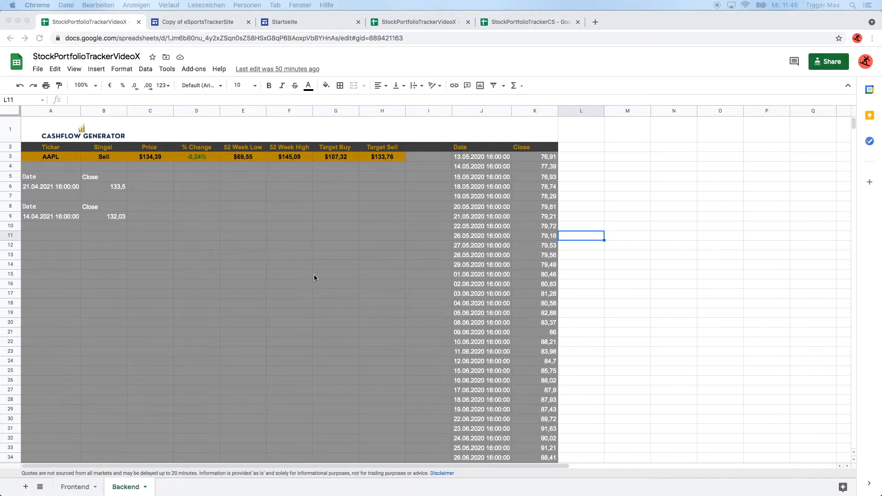
# Rename Sheet1 of StockPortfolioTrackerCS to Frontend.
pyautogui.click(517, 23)
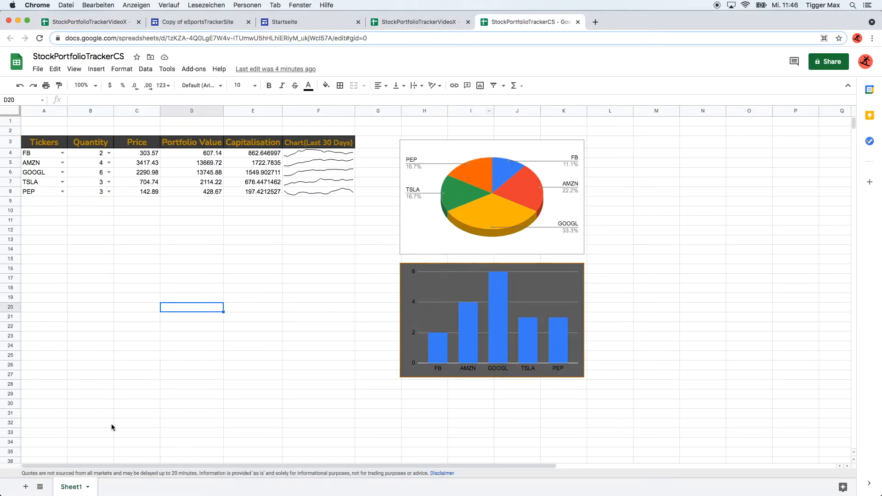
pyautogui.rightClick(76, 486)
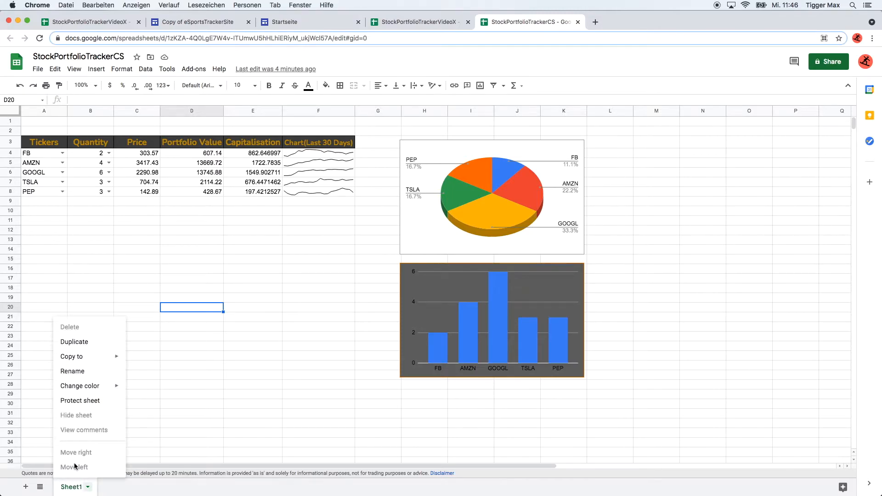
pyautogui.click(84, 371)
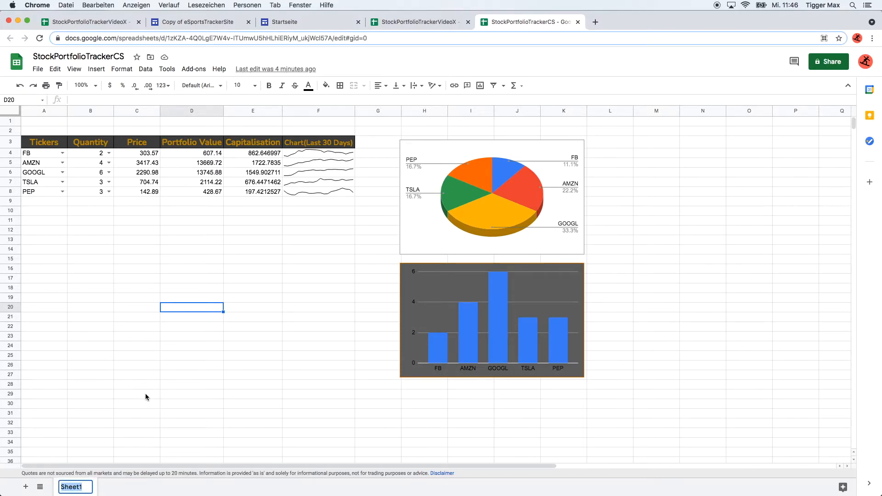
pyautogui.write('Fro')
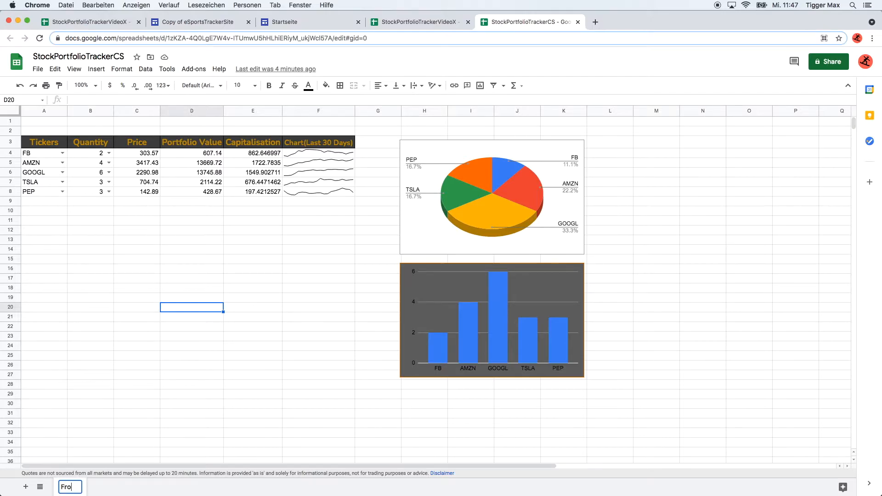
pyautogui.write('ntend')
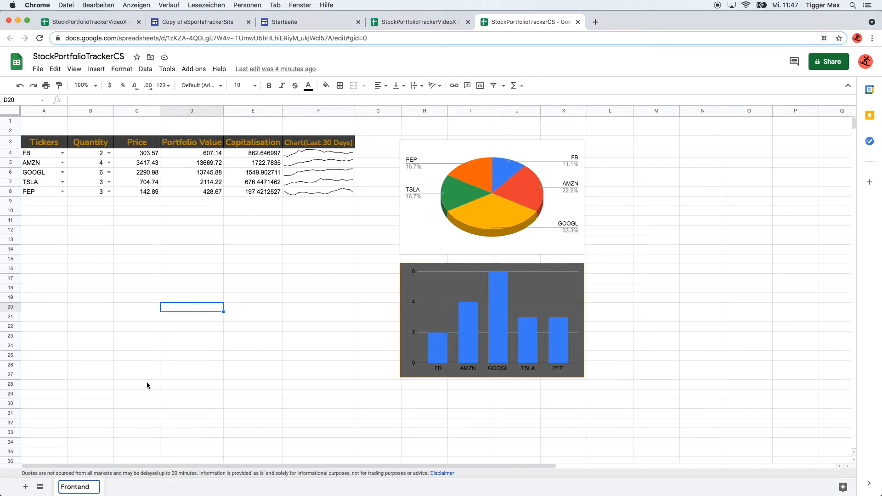
pyautogui.press('Return')
# Add a new sheet and rename it Backend.
pyautogui.click(26, 487)
pyautogui.rightClick(118, 487)
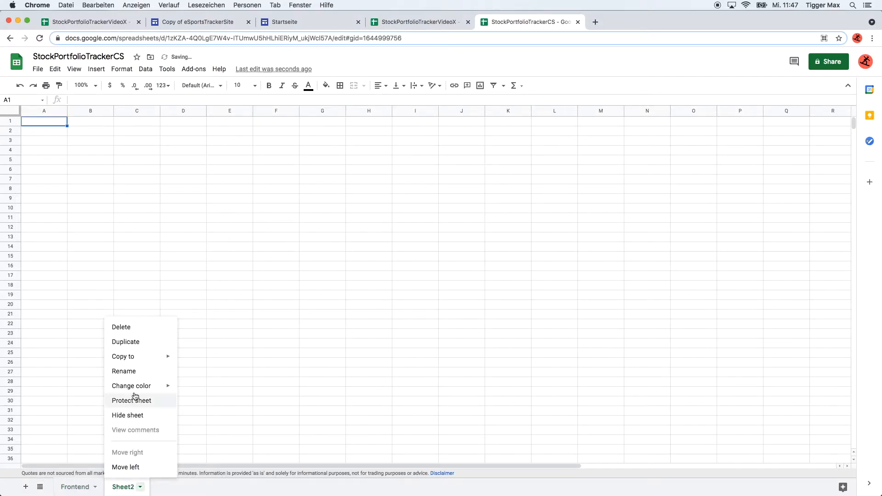
pyautogui.click(139, 370)
pyautogui.write('Backend')
pyautogui.press('Return')
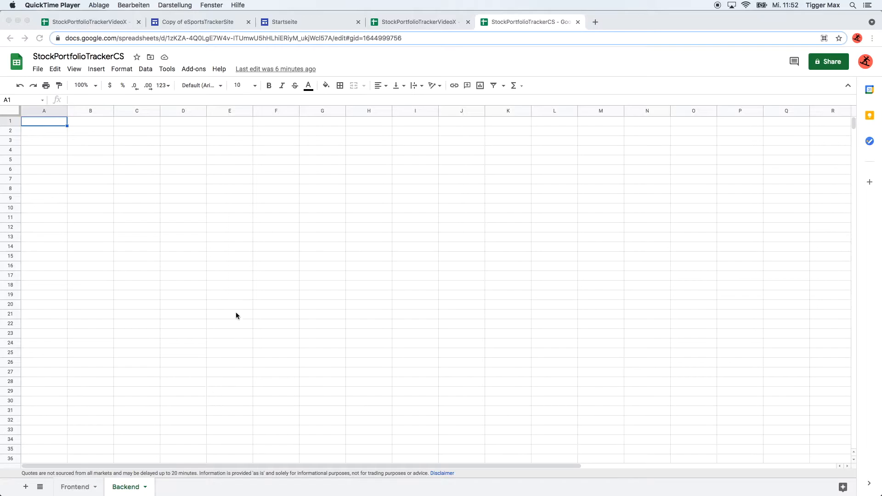
# Select the Frontend sheet's header cells A3 to F3.
pyautogui.click(61, 488)
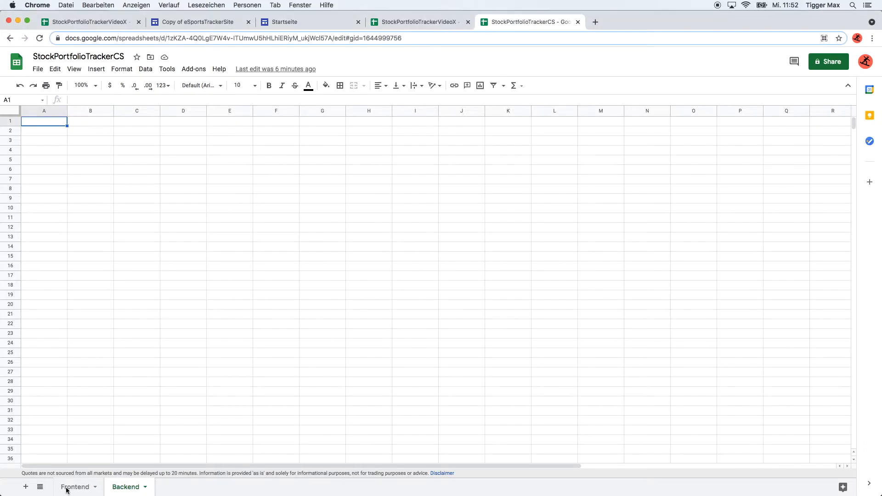
pyautogui.click(73, 488)
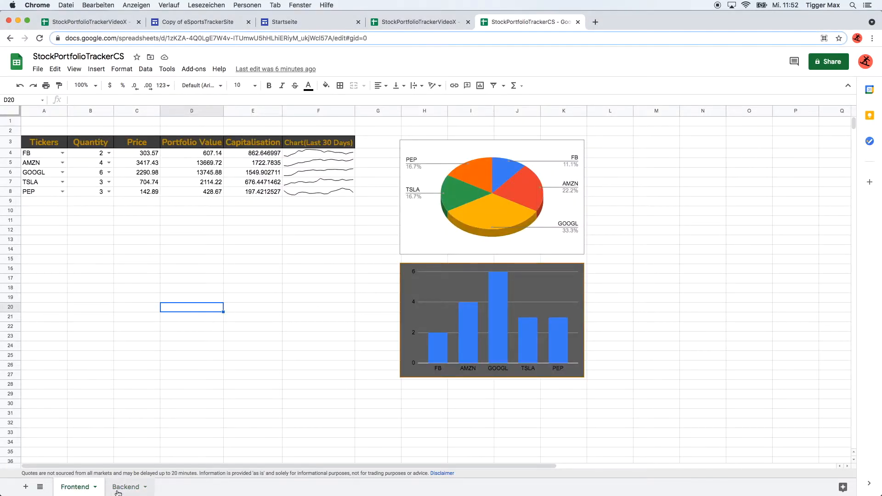
pyautogui.click(50, 145)
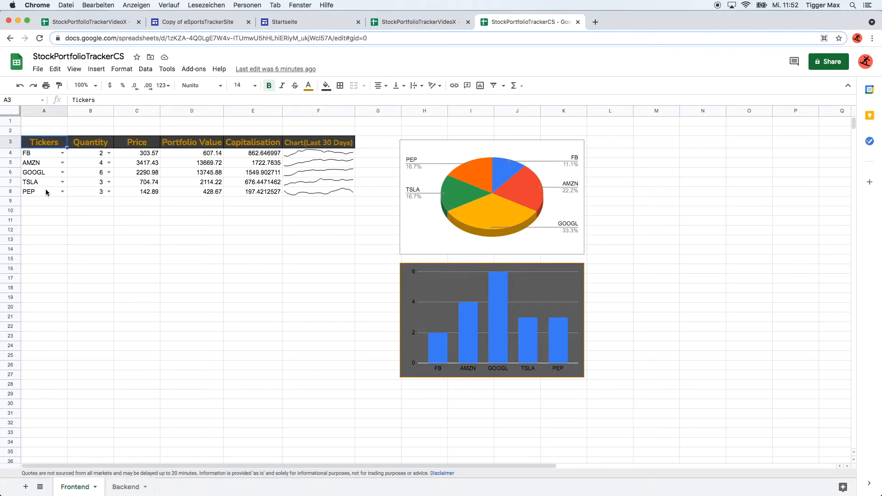
pyautogui.click(91, 258)
pyautogui.moveTo(48, 145); pyautogui.dragTo(320, 144)
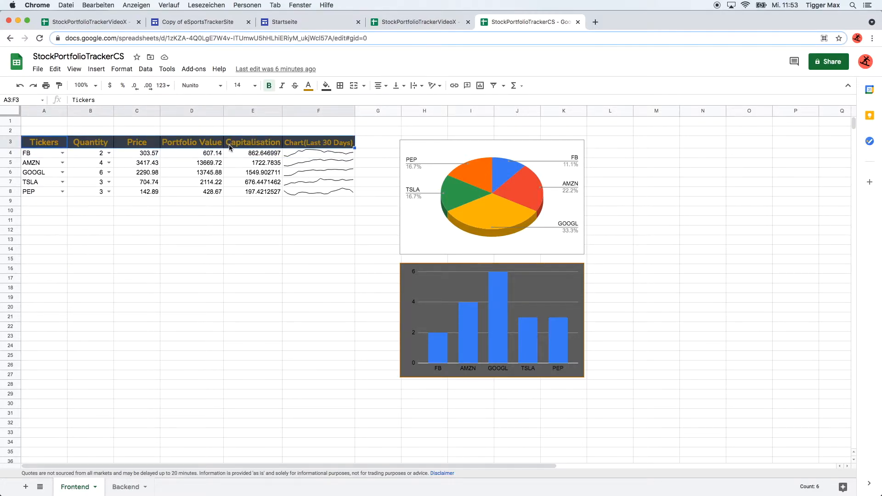
# Copy the VideoX Backend header row, Ticker to Close, into A1 of the CS Backend sheet.
pyautogui.click(97, 21)
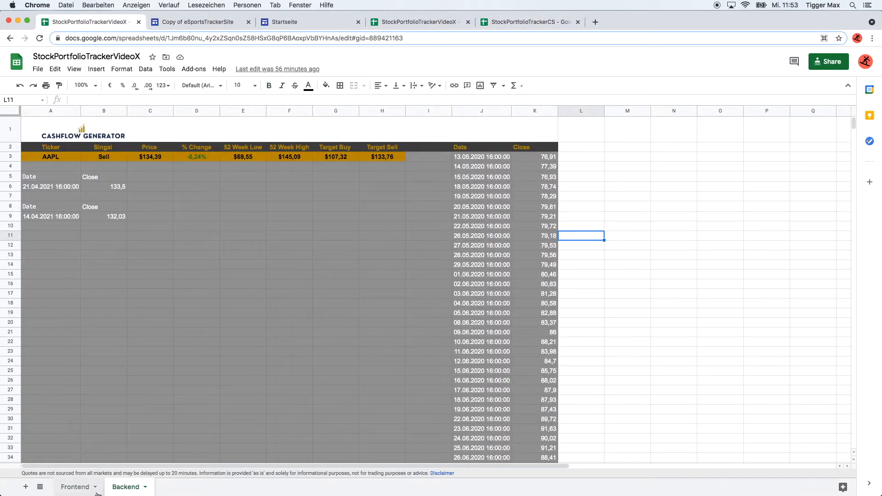
pyautogui.click(47, 149)
pyautogui.click(131, 264)
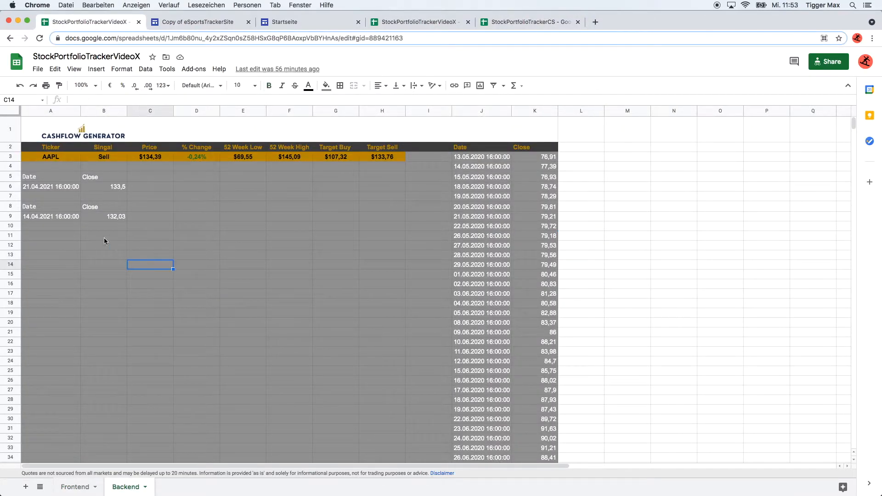
pyautogui.moveTo(52, 148); pyautogui.dragTo(527, 150)
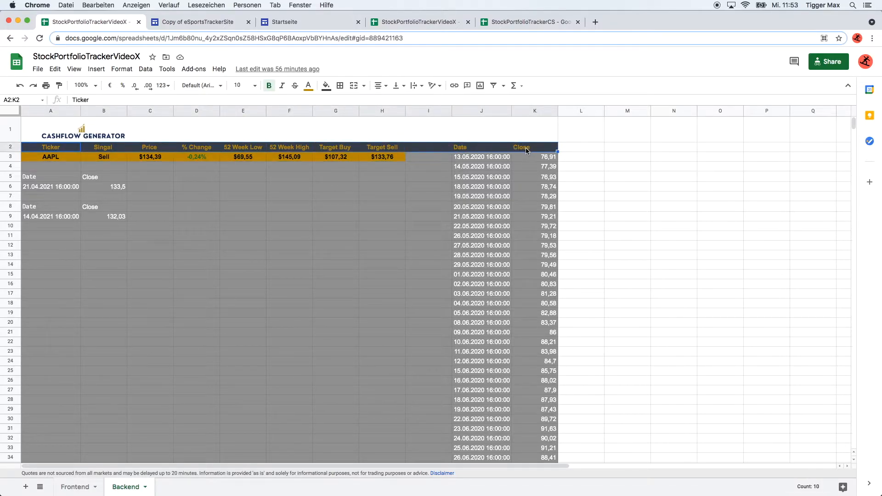
pyautogui.click(522, 23)
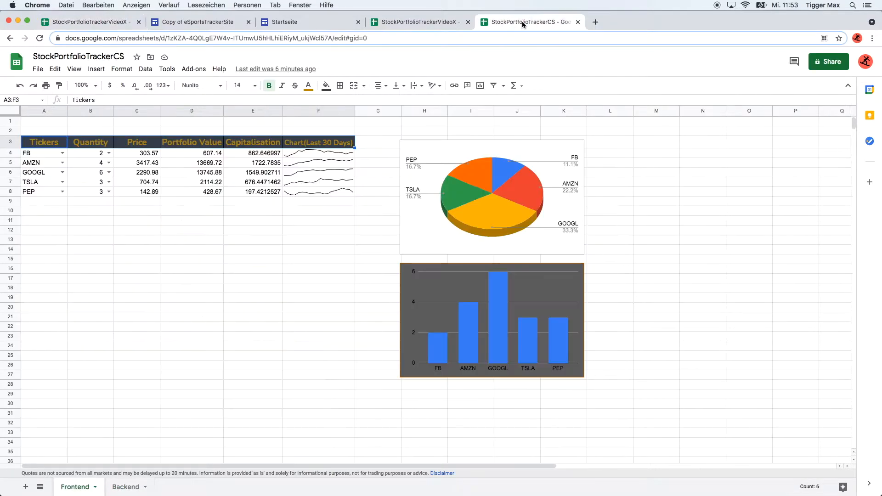
pyautogui.click(121, 487)
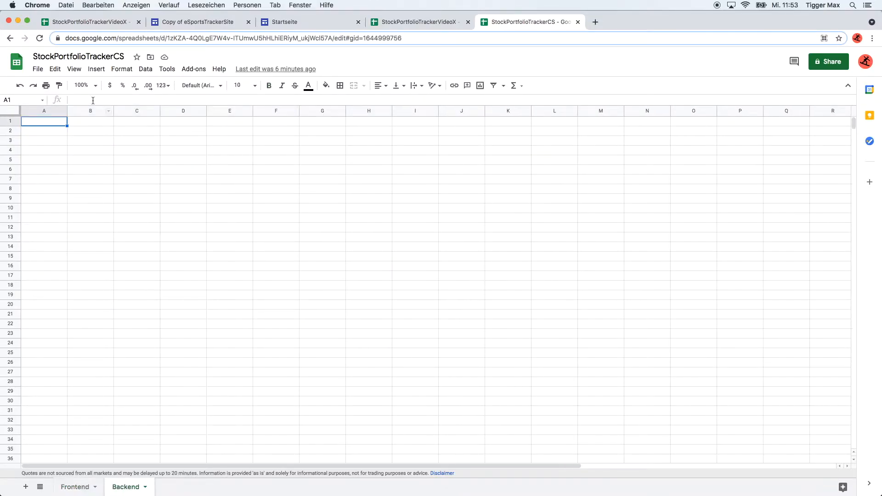
pyautogui.write('Ticker\tSingal\tPrice\t% Change\t52 Week Low\t52 Week High\tTarget Buy\tTarget Sell\t\t#N/A')
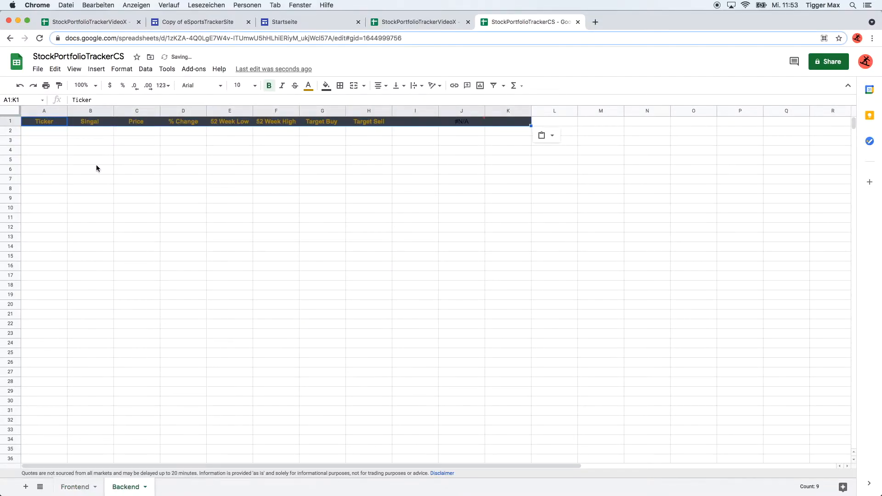
pyautogui.click(97, 161)
# Delete the broken GOOGLEFINANCE formula from J1.
pyautogui.click(472, 124)
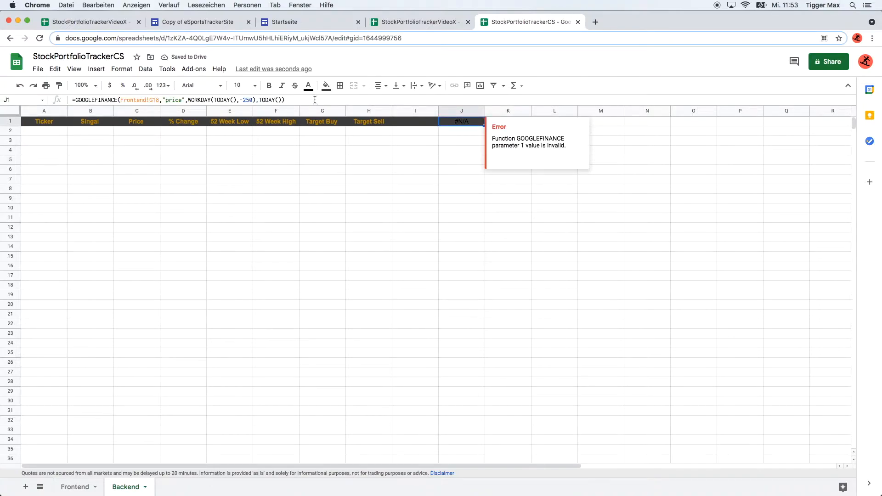
pyautogui.moveTo(285, 100); pyautogui.dragTo(68, 100)
pyautogui.press('BackSpace')
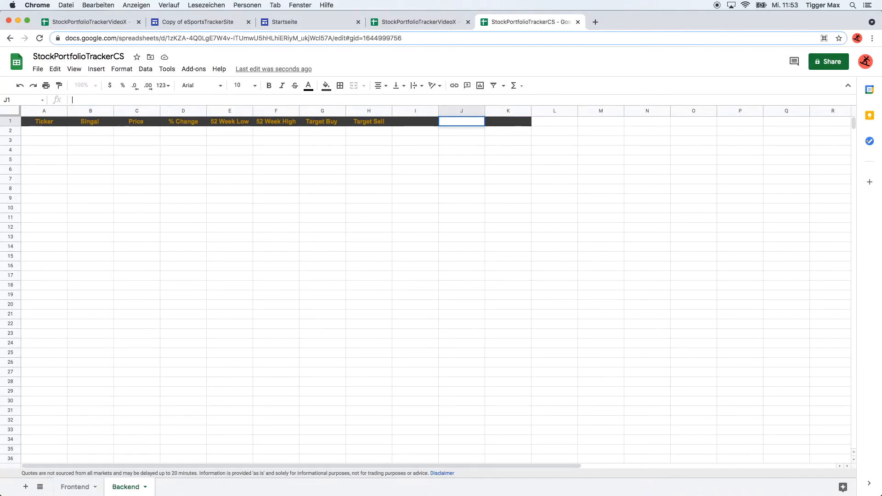
pyautogui.click(318, 181)
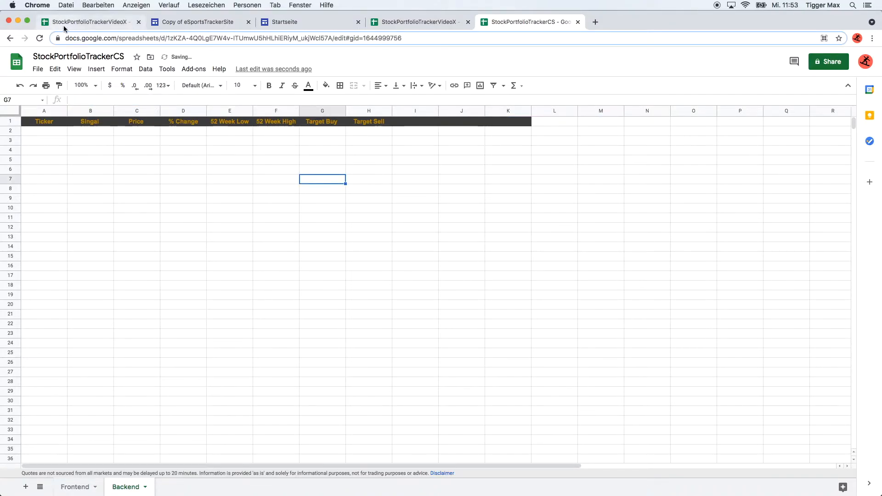
# Check the VideoX Date and Close headers, then select A2 in the CS Backend sheet.
pyautogui.click(78, 24)
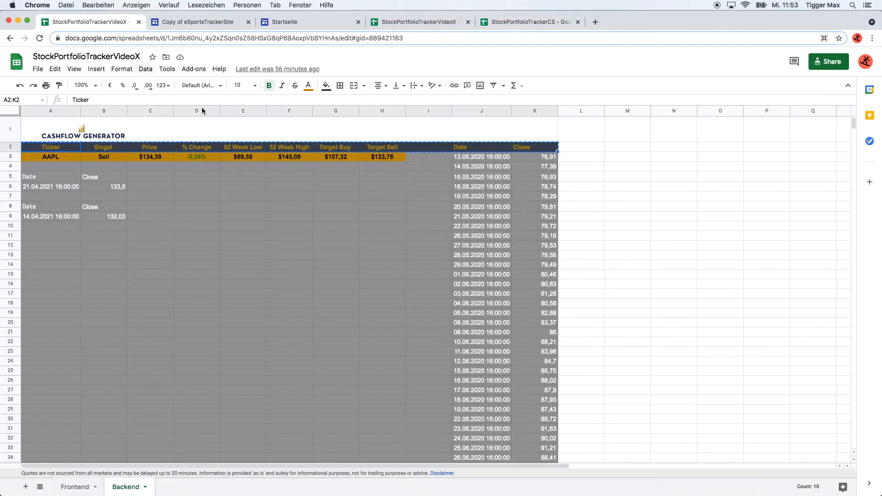
pyautogui.click(466, 149)
pyautogui.click(524, 152)
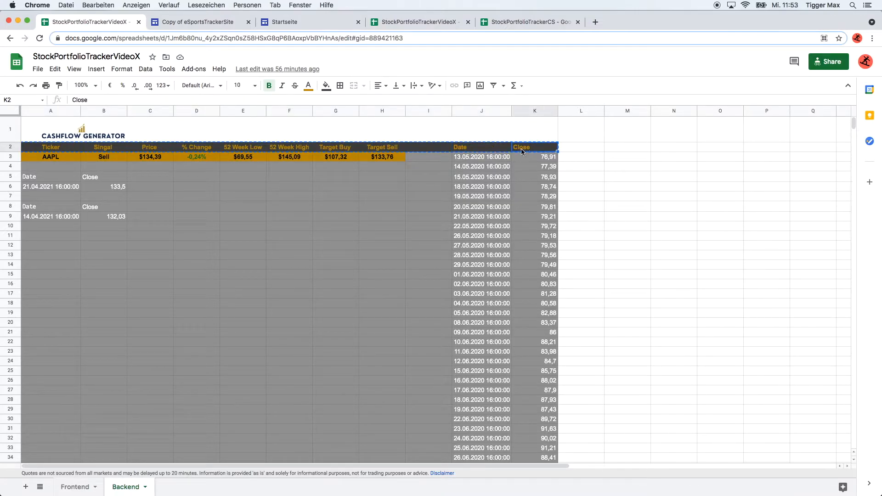
pyautogui.click(688, 218)
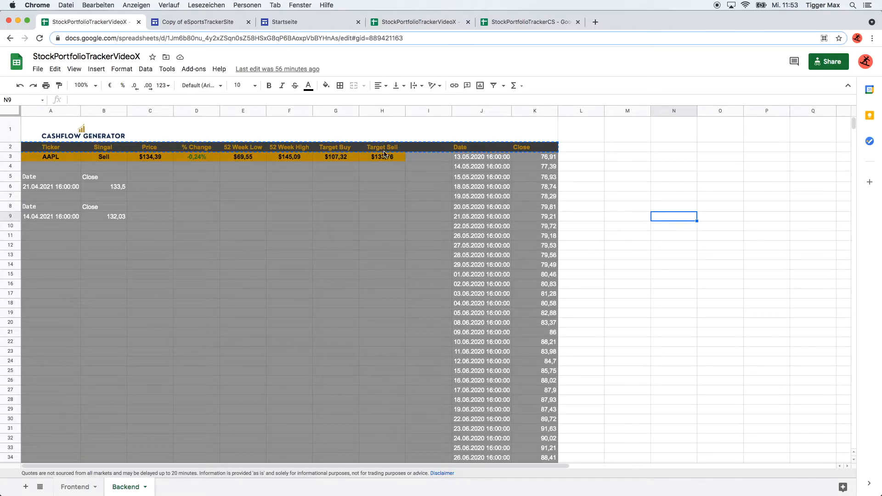
pyautogui.click(432, 24)
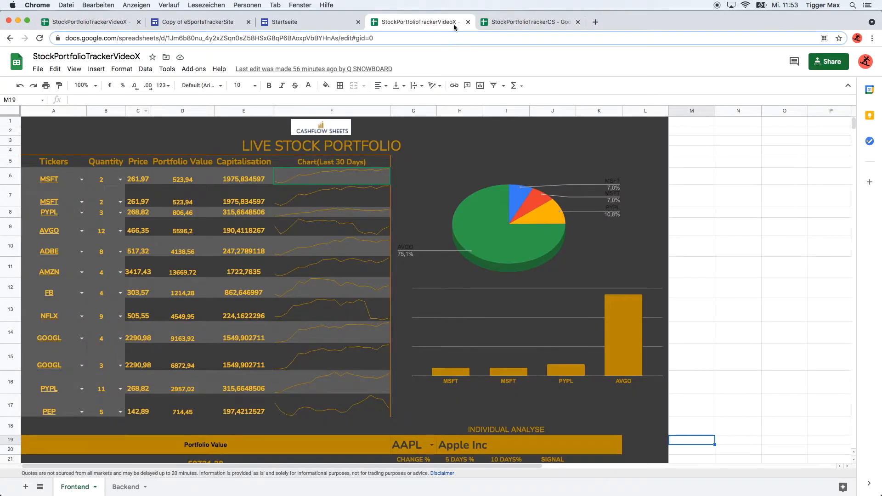
pyautogui.click(505, 23)
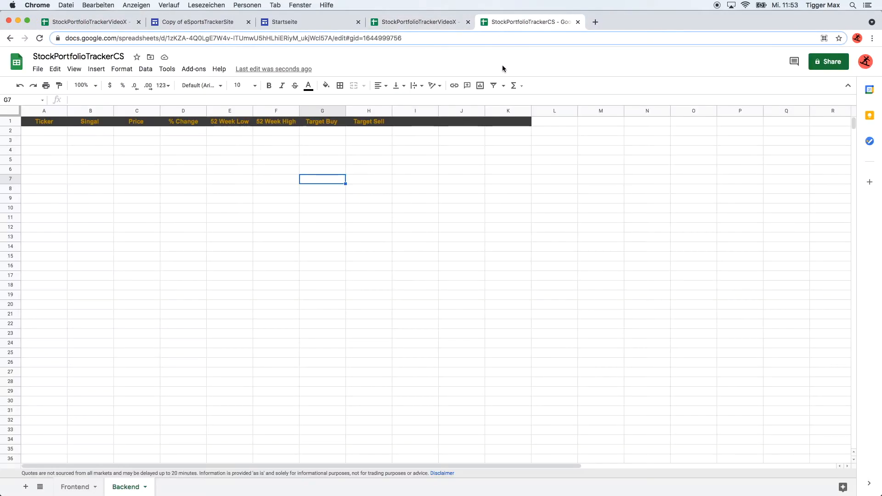
pyautogui.click(51, 133)
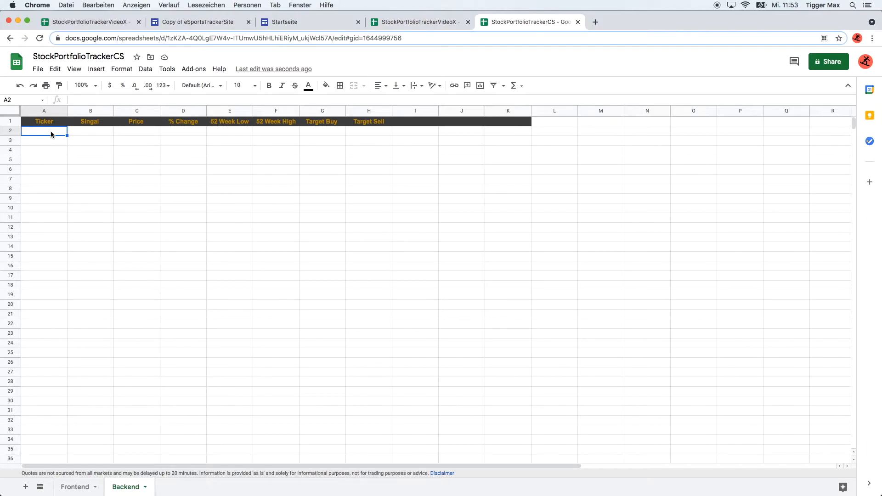
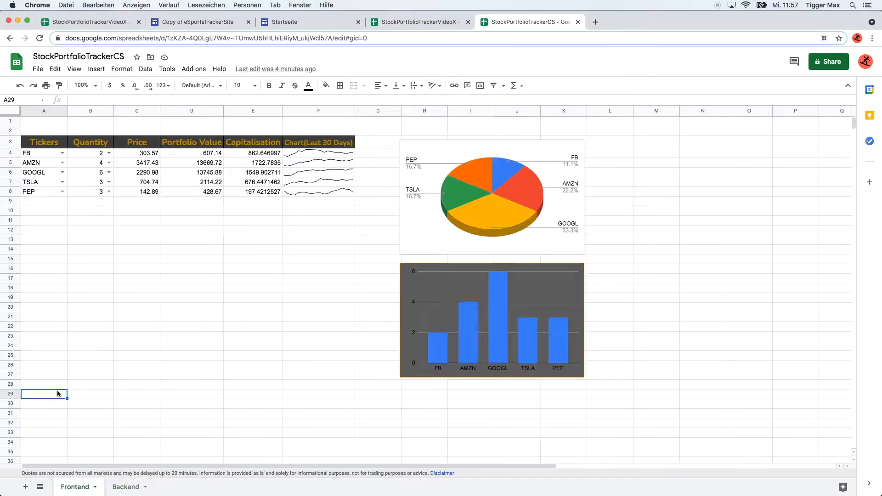
# Merge A29:D29, enter 'Portfolio Value' and centre it horizontally.
pyautogui.click(54, 385)
pyautogui.click(45, 395)
pyautogui.moveTo(49, 397); pyautogui.dragTo(199, 393)
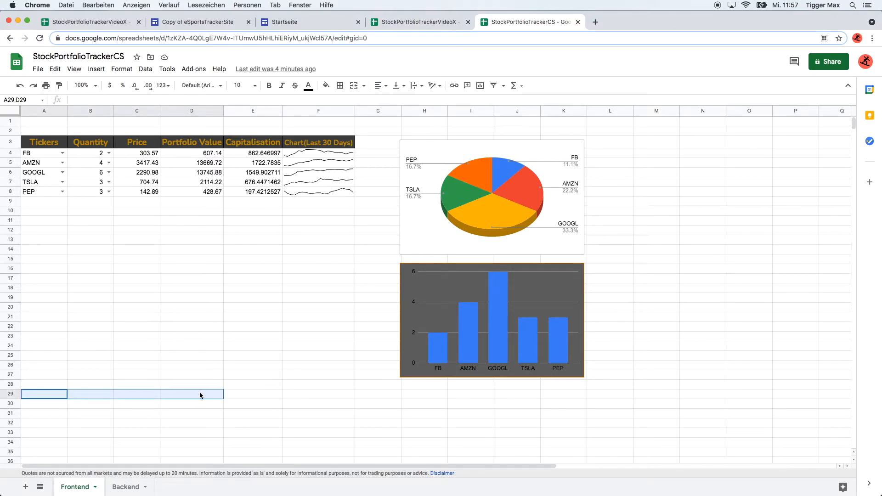
pyautogui.click(353, 88)
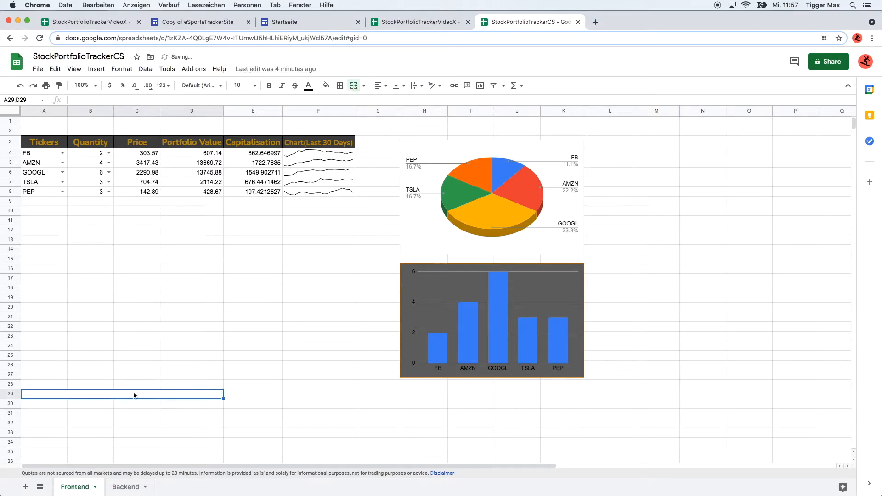
pyautogui.write('Portfo')
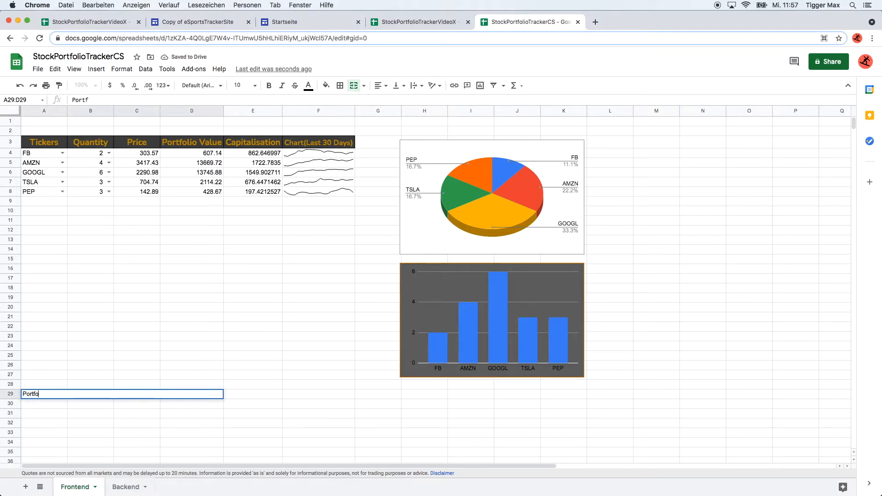
pyautogui.write('lio Value')
pyautogui.click(205, 432)
pyautogui.click(83, 387)
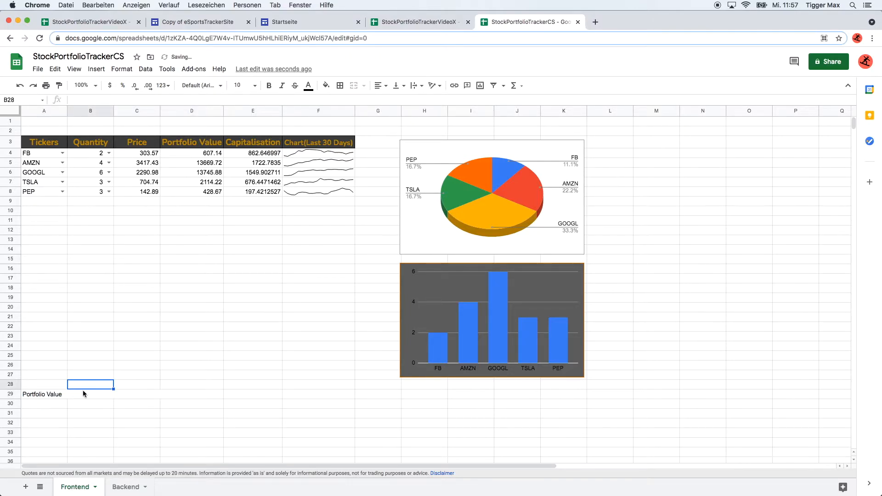
pyautogui.click(65, 395)
pyautogui.click(380, 85)
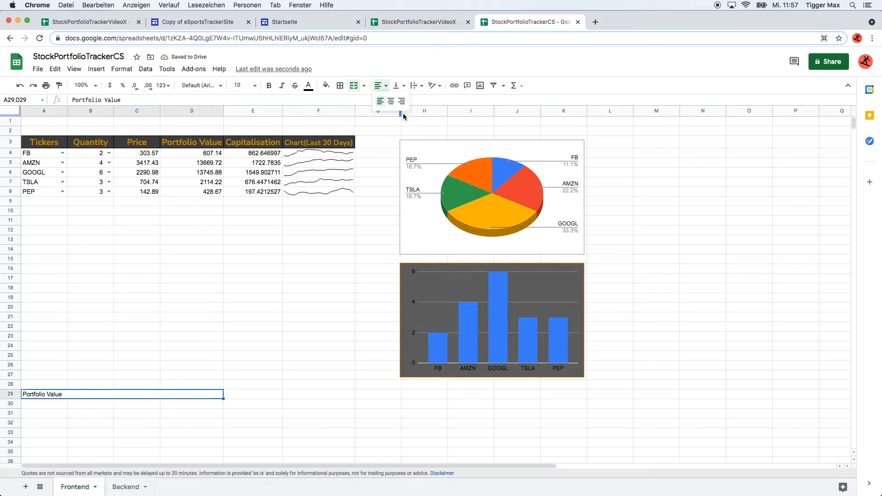
pyautogui.click(391, 101)
# Select E29:G29 and compare against the finished reference portfolio spreadsheet.
pyautogui.moveTo(244, 395); pyautogui.dragTo(362, 396)
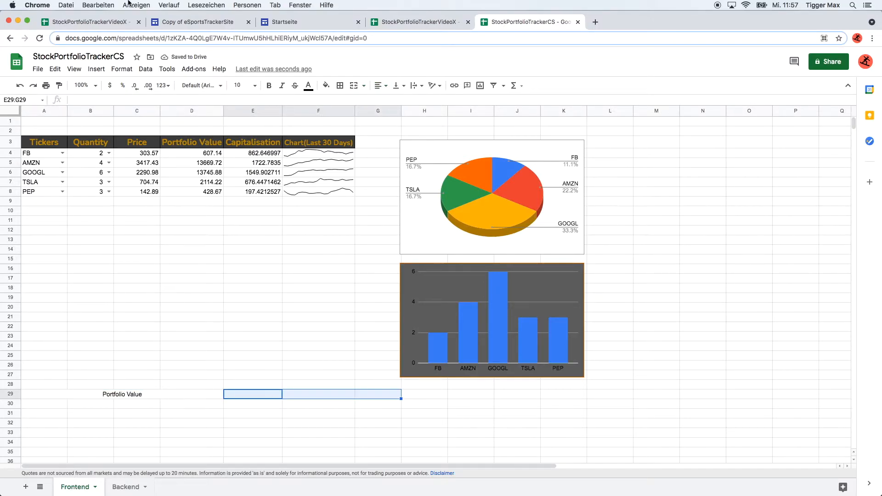
pyautogui.click(98, 25)
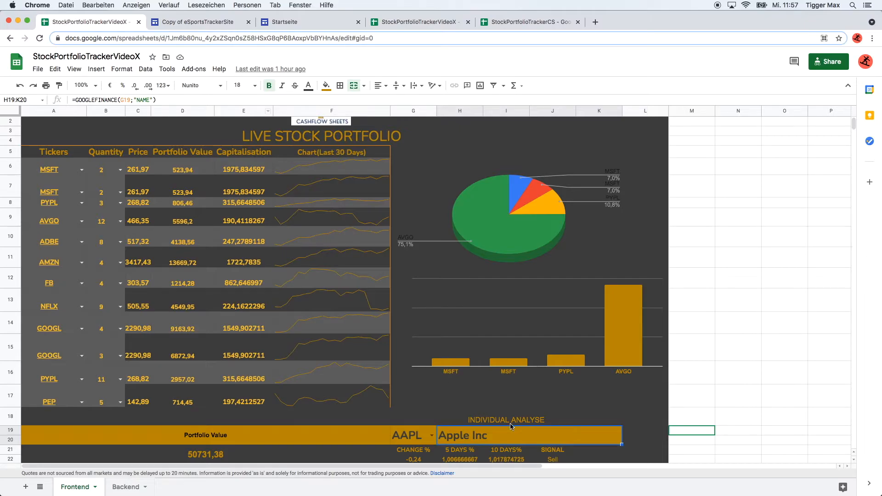
pyautogui.click(514, 21)
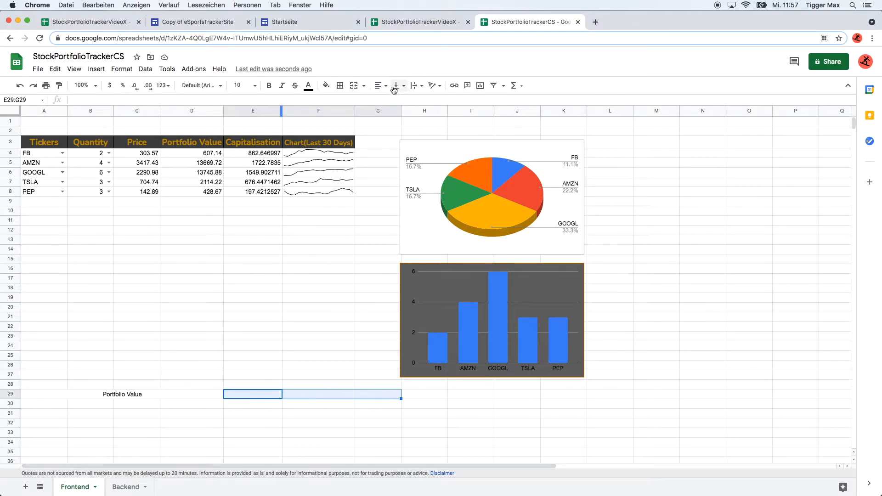
# Merge E29:G29, type 'Ind. Analyse' and centre it, then select E30.
pyautogui.click(354, 86)
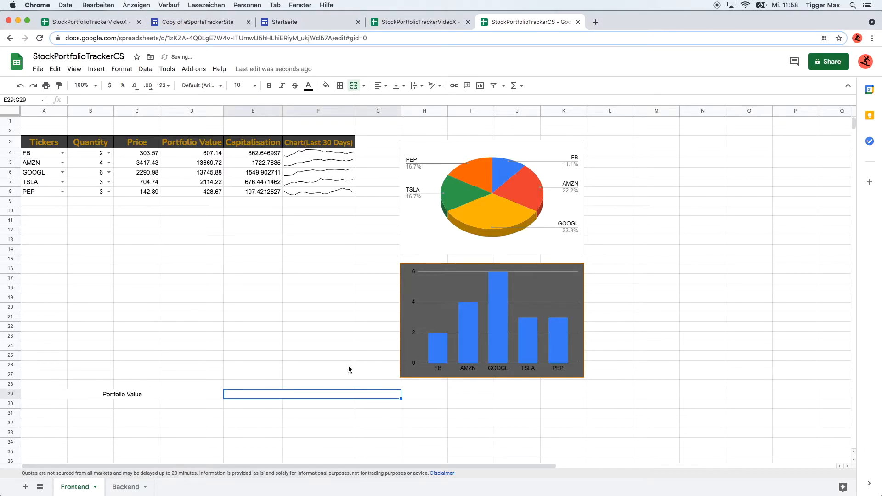
pyautogui.write('Ind')
pyautogui.press('BackSpace')
pyautogui.write('. Analyse')
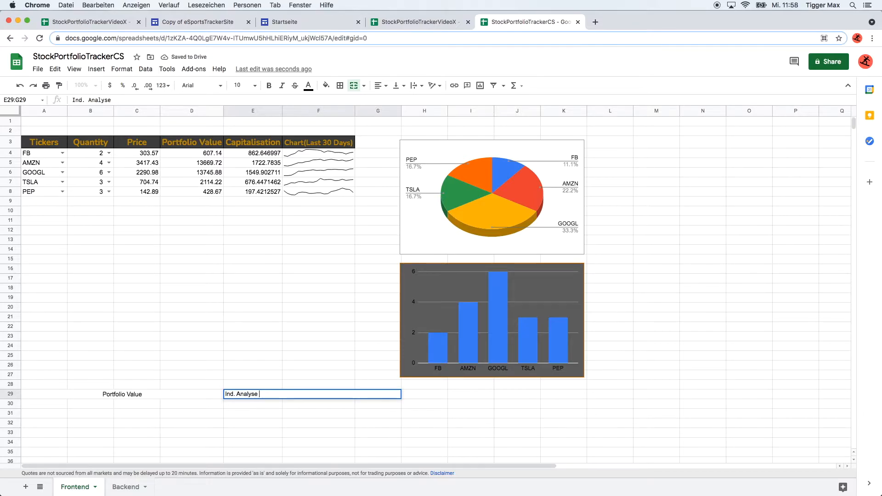
pyautogui.click(387, 86)
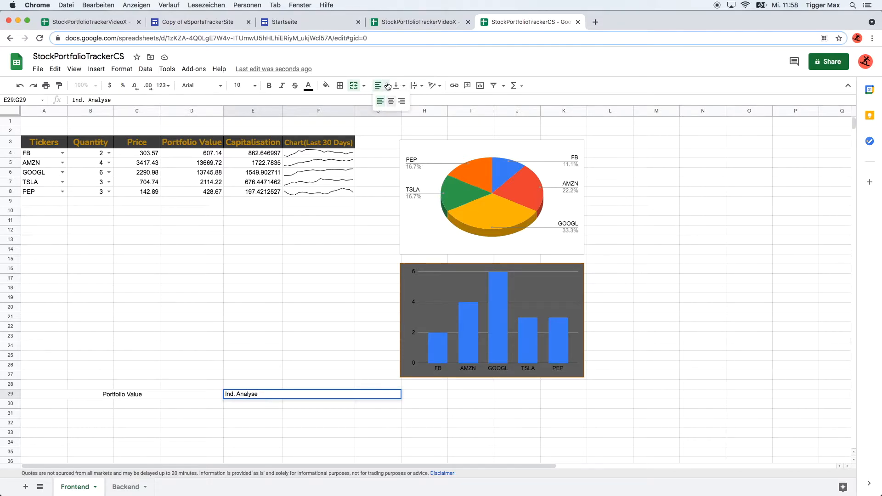
pyautogui.click(391, 101)
pyautogui.click(343, 418)
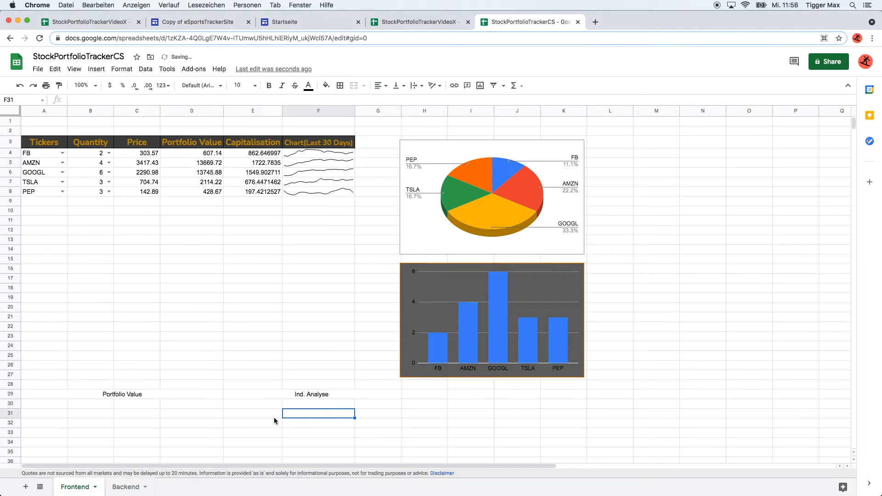
pyautogui.click(253, 407)
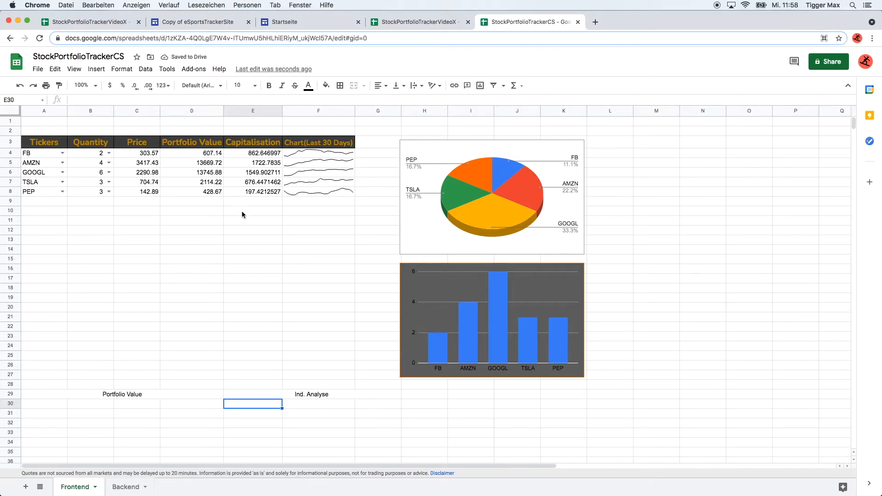
# Copy the allowed-ticker list from A4's data validation rule.
pyautogui.rightClick(40, 155)
pyautogui.click(71, 482)
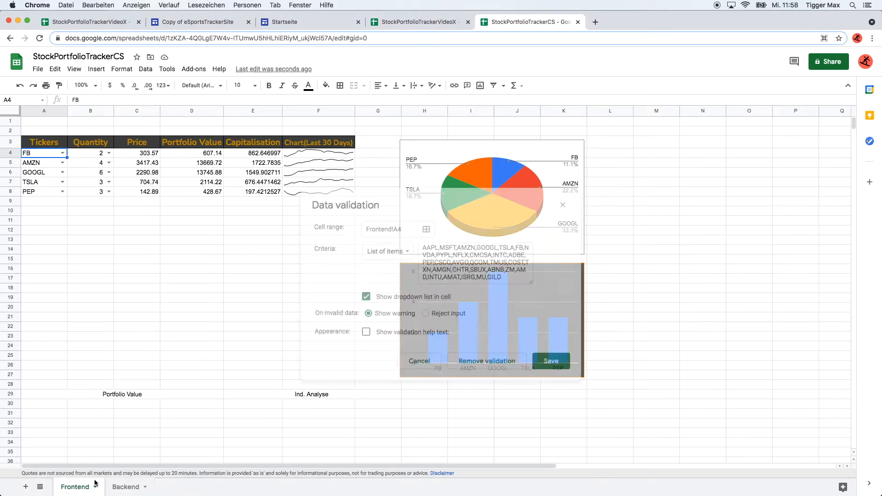
pyautogui.moveTo(502, 277); pyautogui.dragTo(422, 243)
pyautogui.press('super+c')
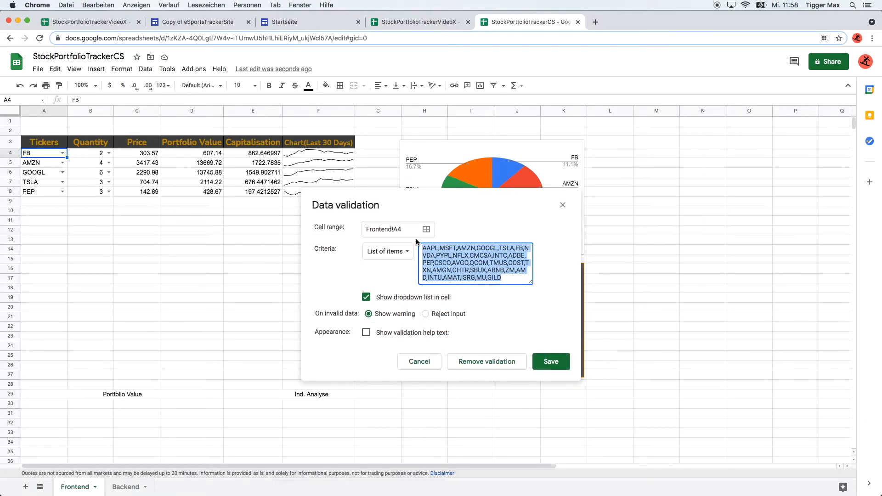
pyautogui.click(551, 362)
# Give E30 a list-of-items dropdown with the pasted tickers and choose AAPL.
pyautogui.rightClick(276, 404)
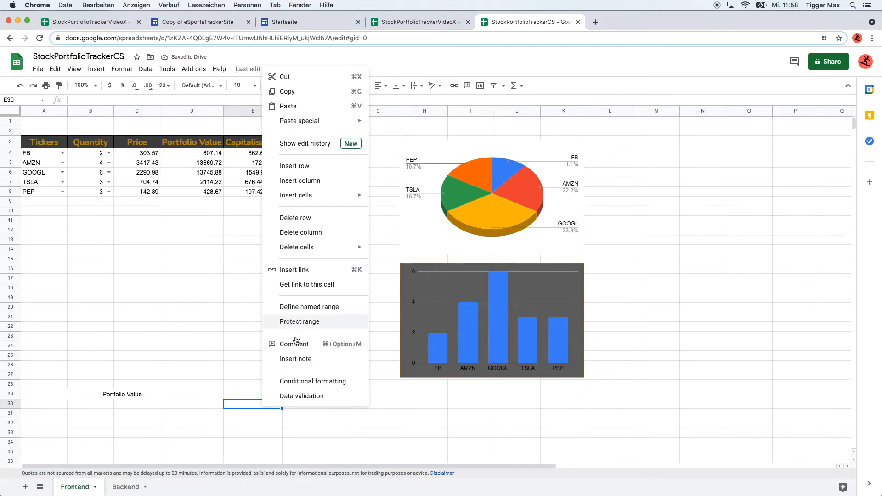
pyautogui.click(301, 396)
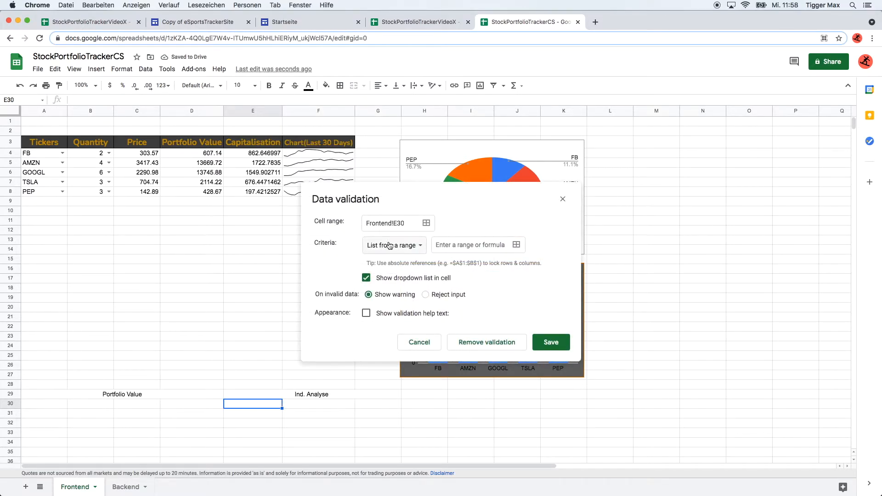
pyautogui.click(392, 245)
pyautogui.click(401, 258)
pyautogui.click(476, 244)
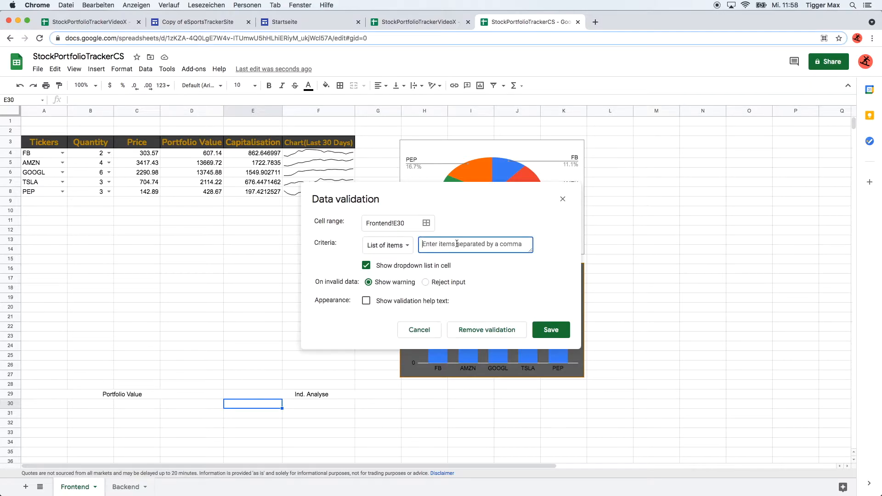
pyautogui.press('super+v')
pyautogui.click(551, 355)
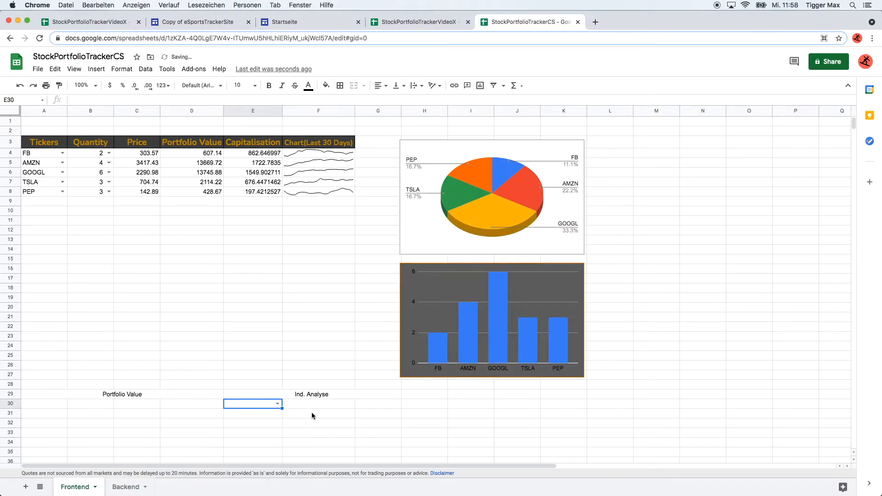
pyautogui.click(278, 404)
pyautogui.click(253, 415)
pyautogui.click(312, 405)
pyautogui.click(88, 24)
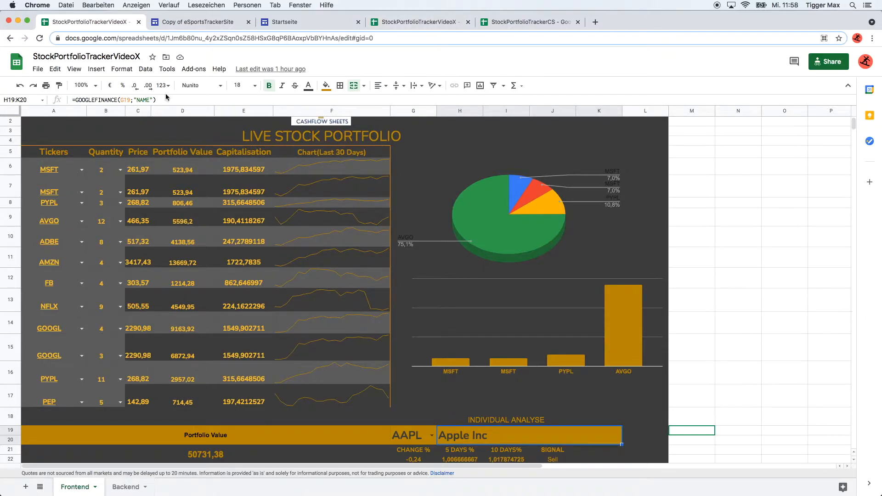
# Enter =GOOGLEFINANCE(E30;"Name") in F30 so it shows Apple Inc.
pyautogui.click(511, 22)
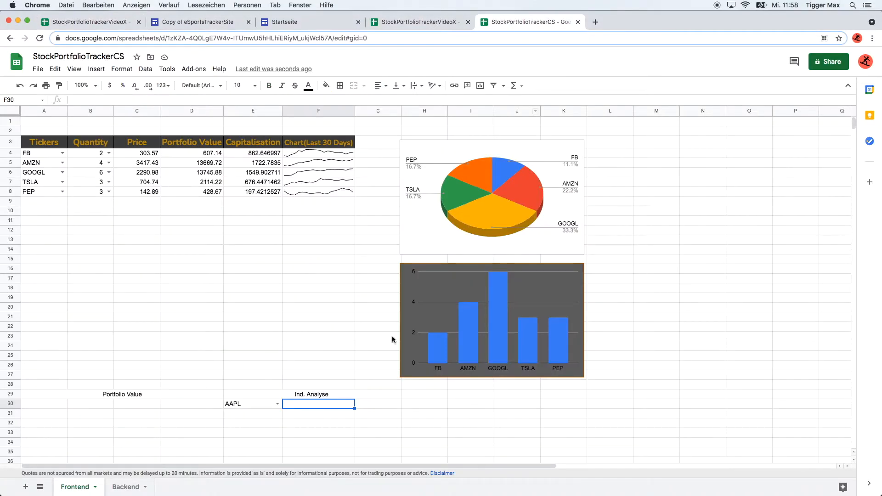
pyautogui.click(110, 101)
pyautogui.write('=go')
pyautogui.press('Tab')
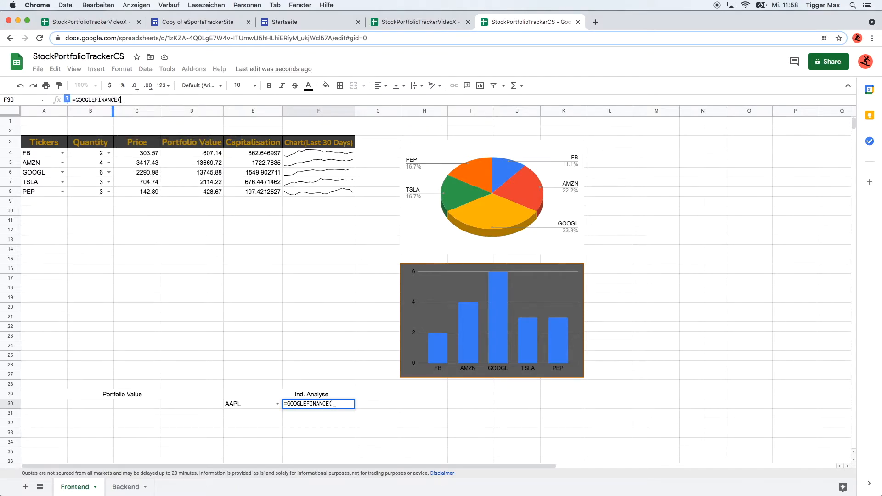
pyautogui.click(243, 404)
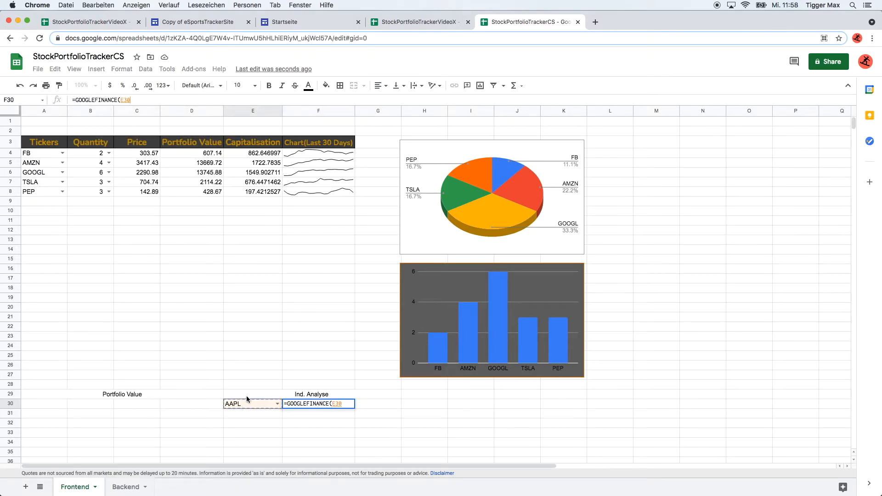
pyautogui.write(';"')
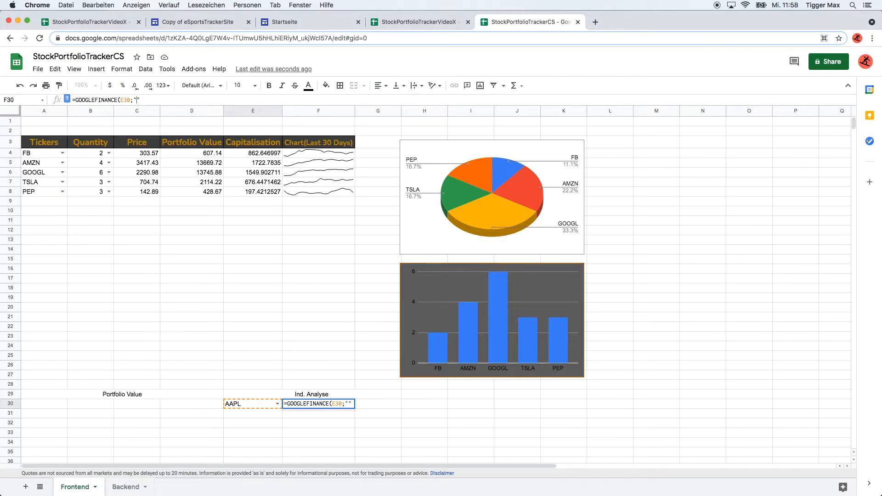
pyautogui.write('Name')
pyautogui.write(')')
pyautogui.press('Return')
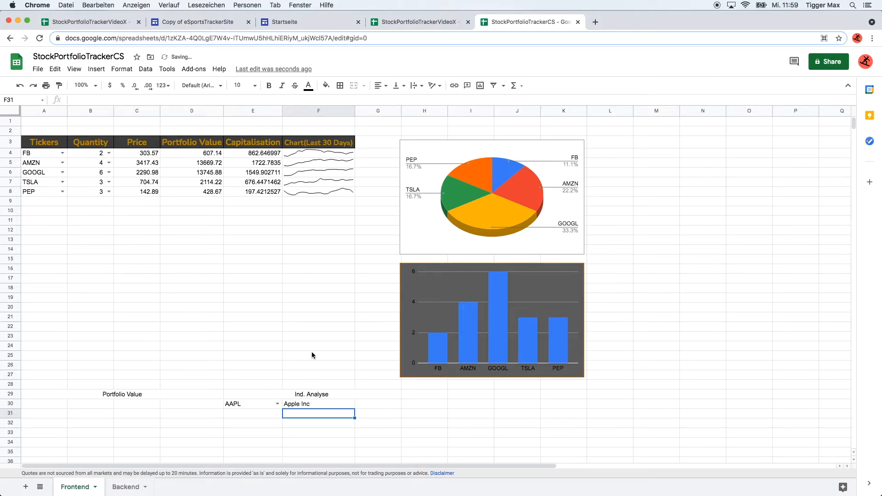
pyautogui.click(318, 404)
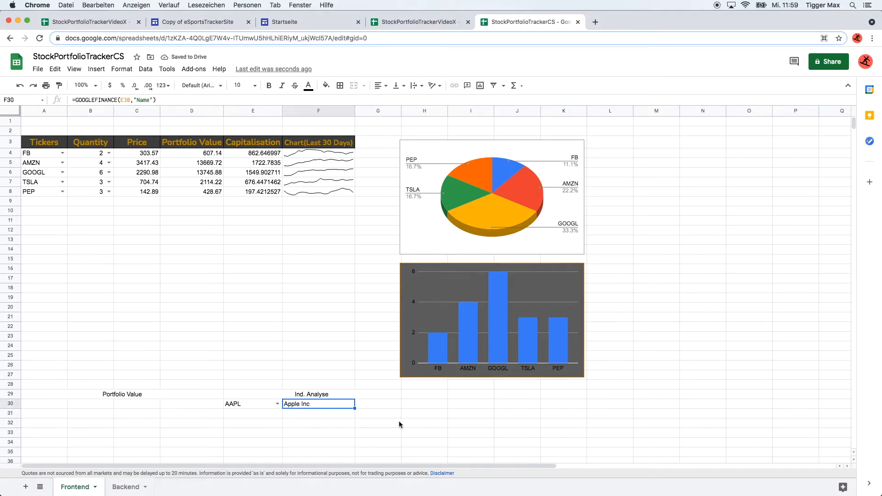
pyautogui.click(418, 423)
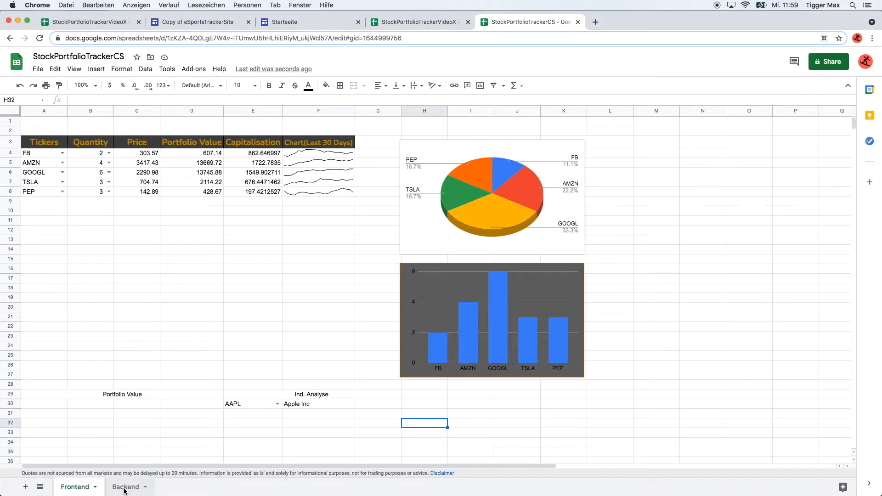
# Enter =Frontend!E30 in Backend cell A2 so it reads AAPL.
pyautogui.click(124, 486)
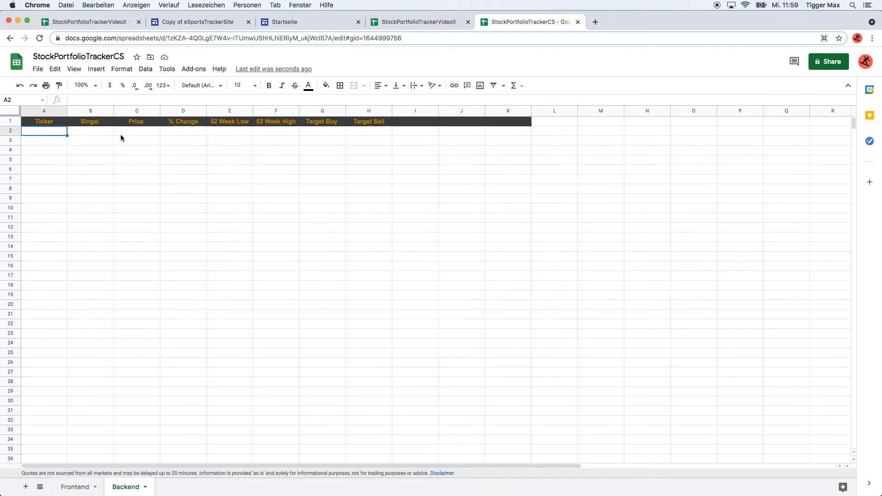
pyautogui.click(89, 100)
pyautogui.write('=')
pyautogui.click(73, 490)
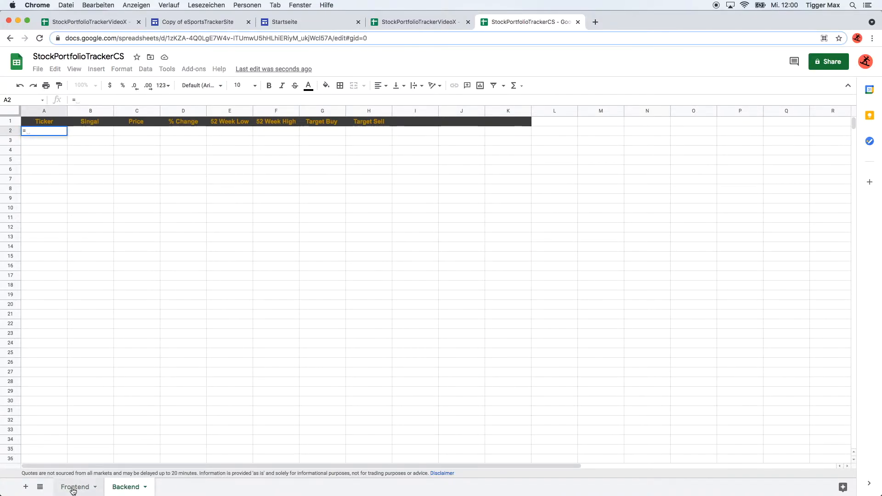
pyautogui.click(235, 407)
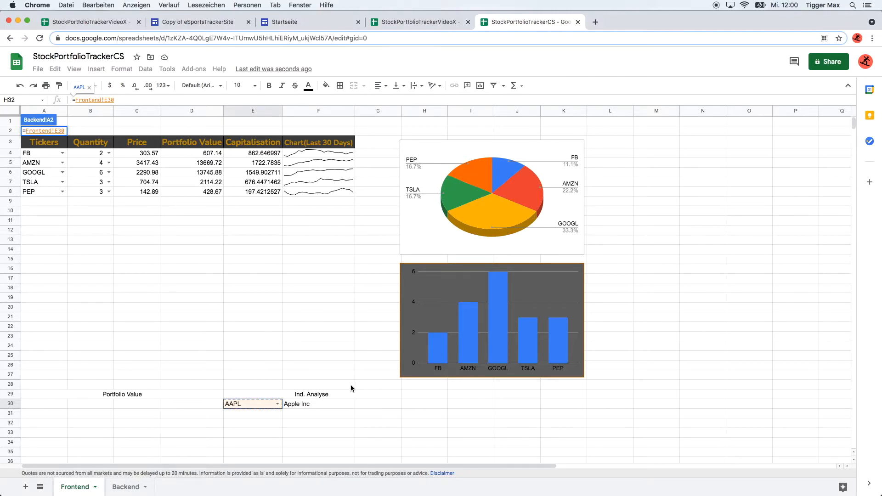
pyautogui.click(122, 487)
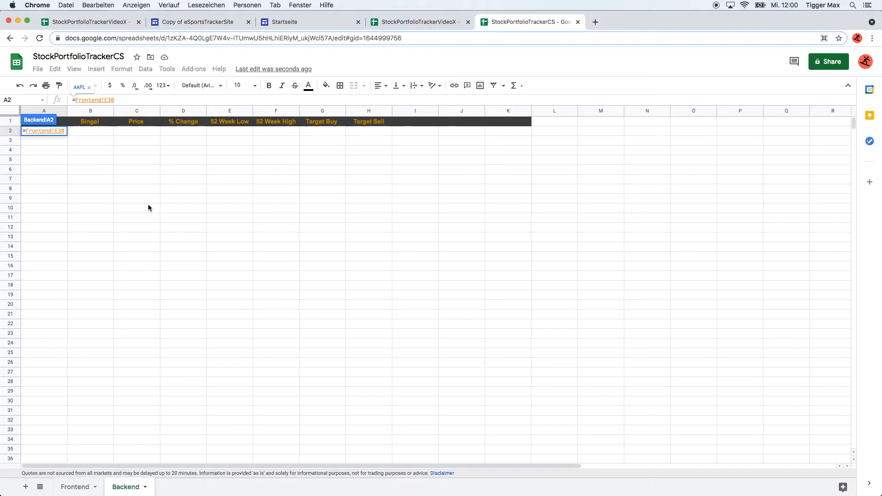
pyautogui.press('Return')
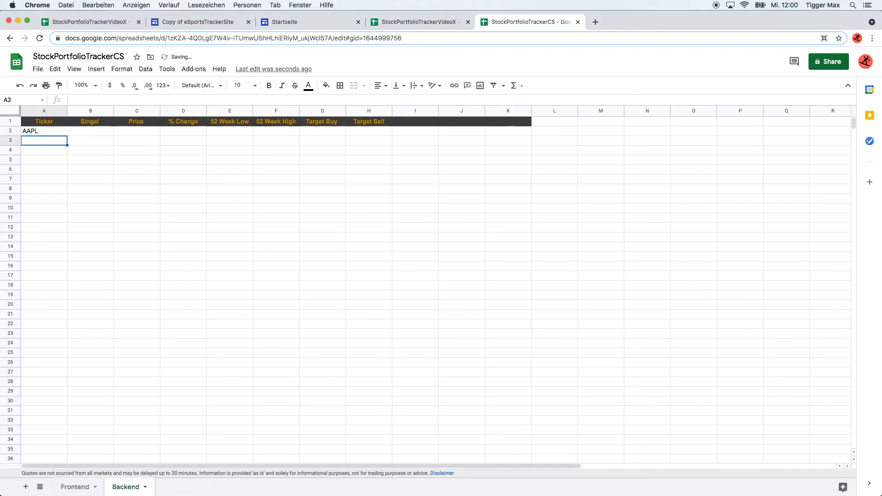
# Enter =GOOGLEFINANCE(A2;"price") in C2, returning 134.39.
pyautogui.click(148, 134)
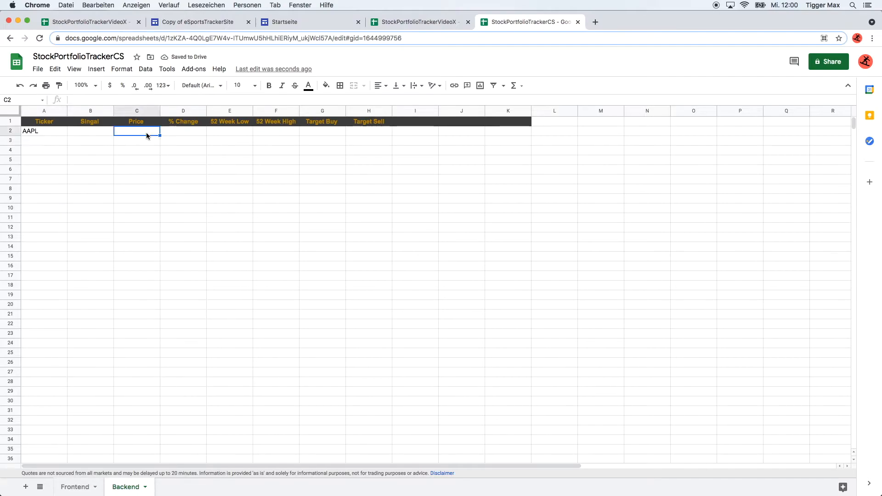
pyautogui.click(147, 100)
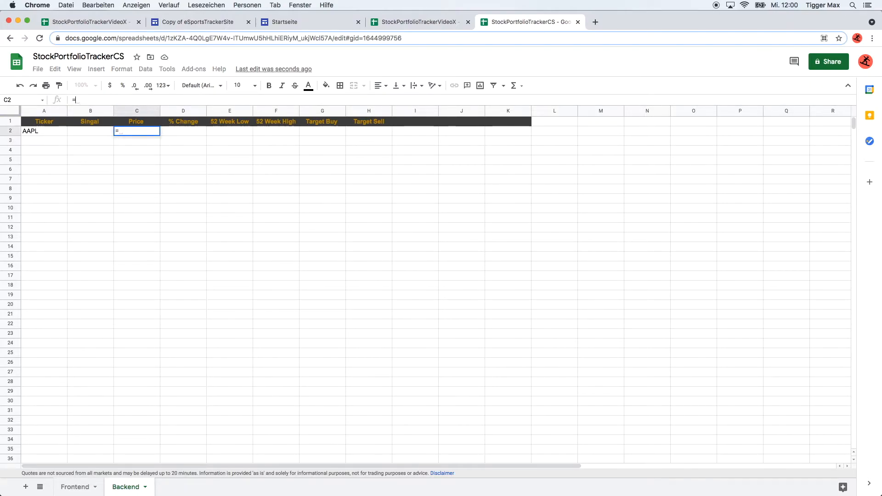
pyautogui.write('=goo')
pyautogui.press('Tab')
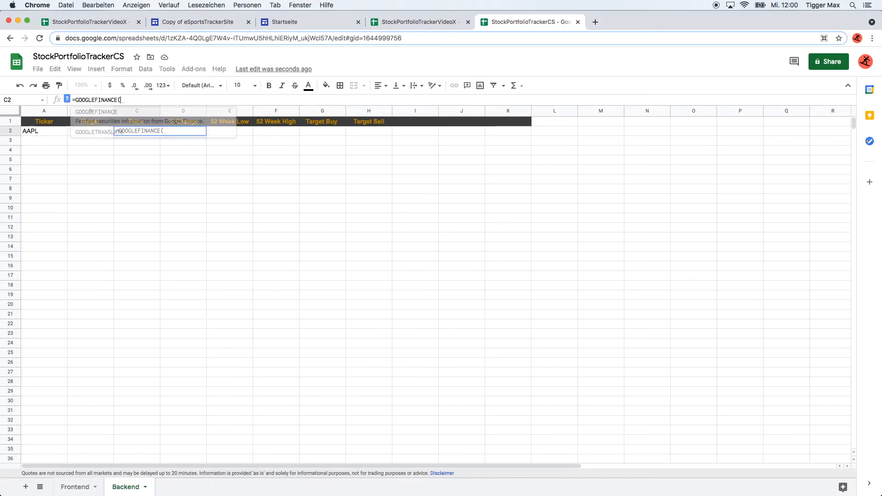
pyautogui.click(31, 131)
pyautogui.write(';"')
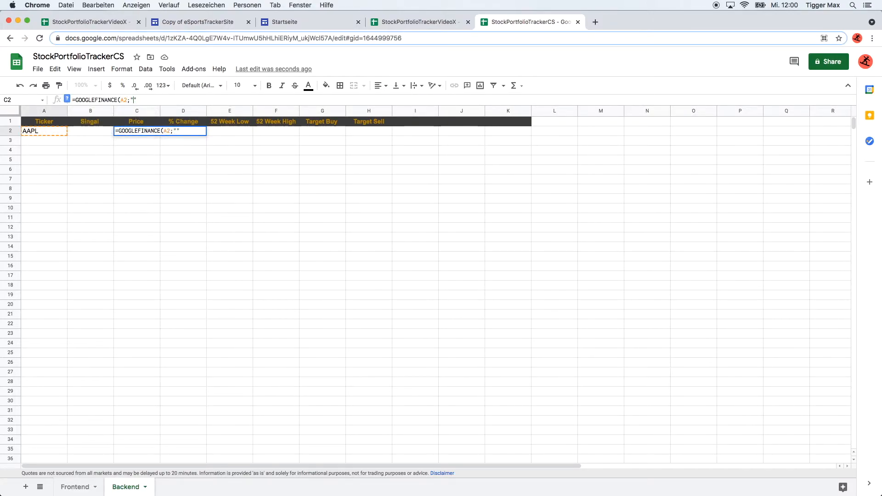
pyautogui.write('price')
pyautogui.write(')')
pyautogui.press('Return')
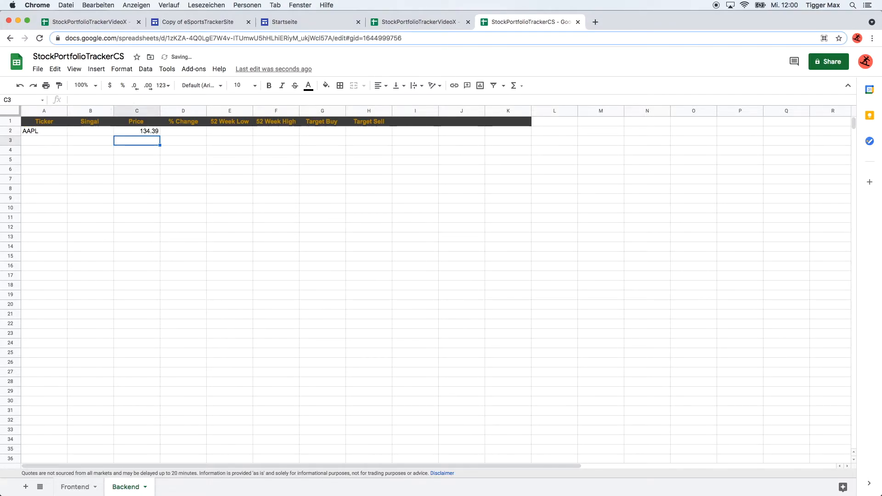
pyautogui.click(179, 134)
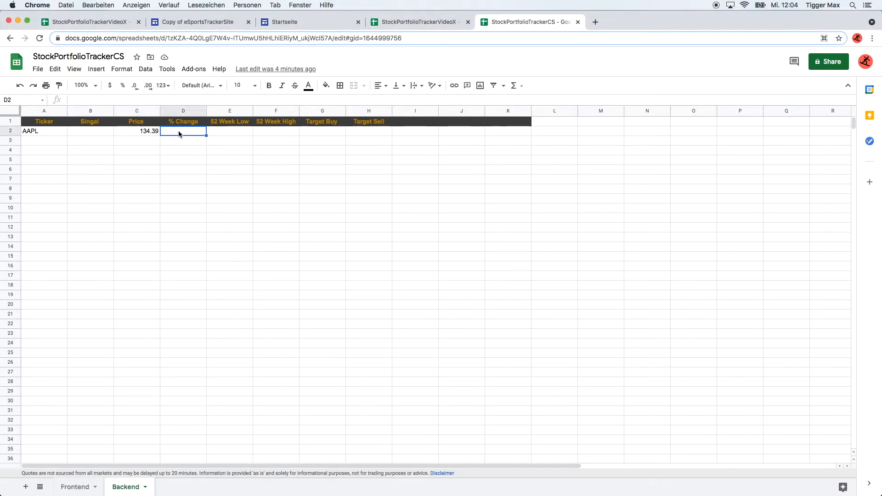
# Start D2's formula with =if(ISBLANK(A2); after removing a stray cell reference.
pyautogui.write('=')
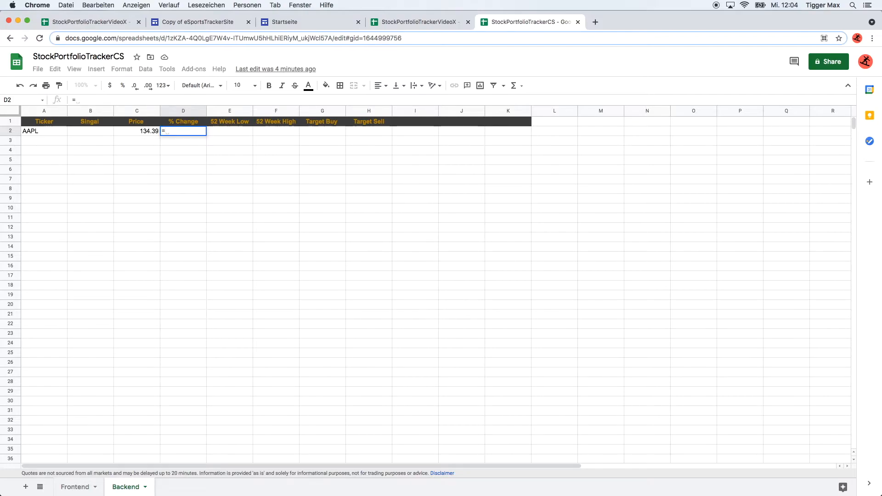
pyautogui.write('if(is')
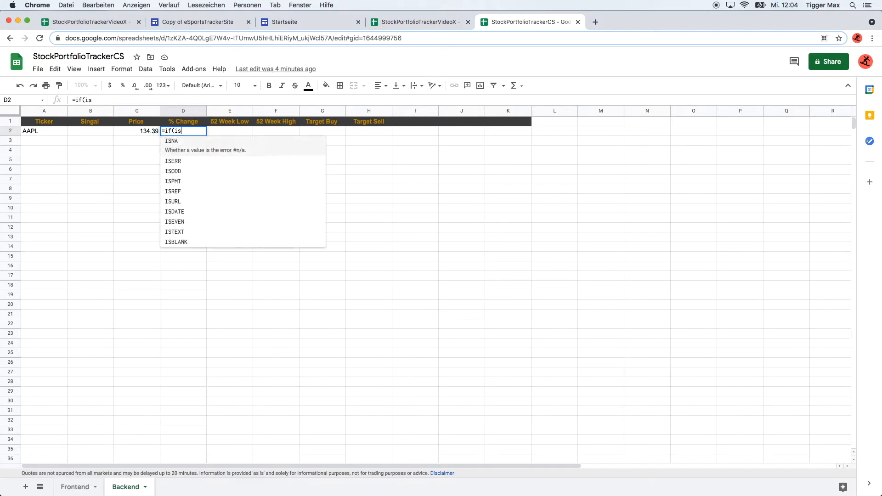
pyautogui.write('bla')
pyautogui.press('Tab')
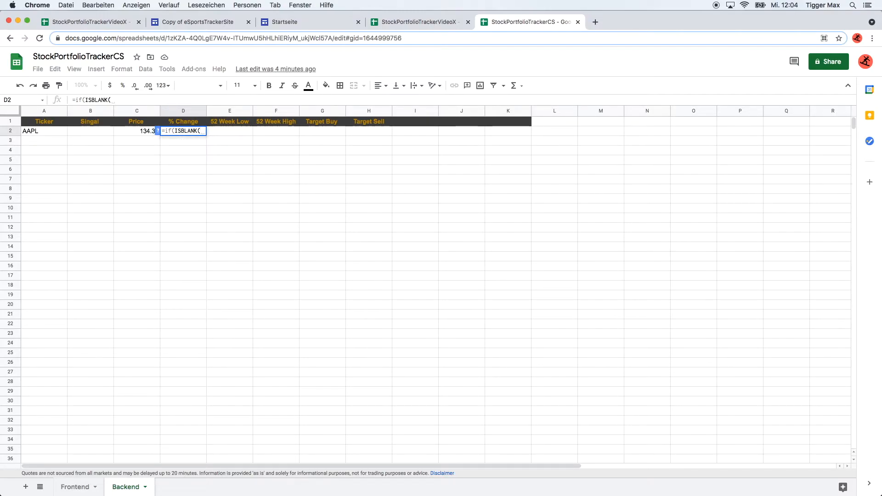
pyautogui.write(');')
pyautogui.press('Left')
pyautogui.press('Left')
pyautogui.press('Right')
pyautogui.press('BackSpace')
pyautogui.press('BackSpace')
pyautogui.press('Left')
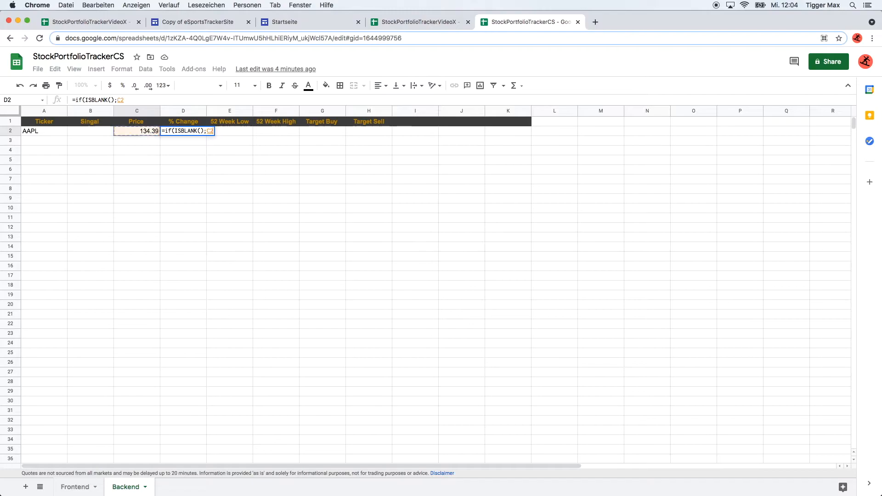
pyautogui.press('BackSpace')
pyautogui.press('BackSpace')
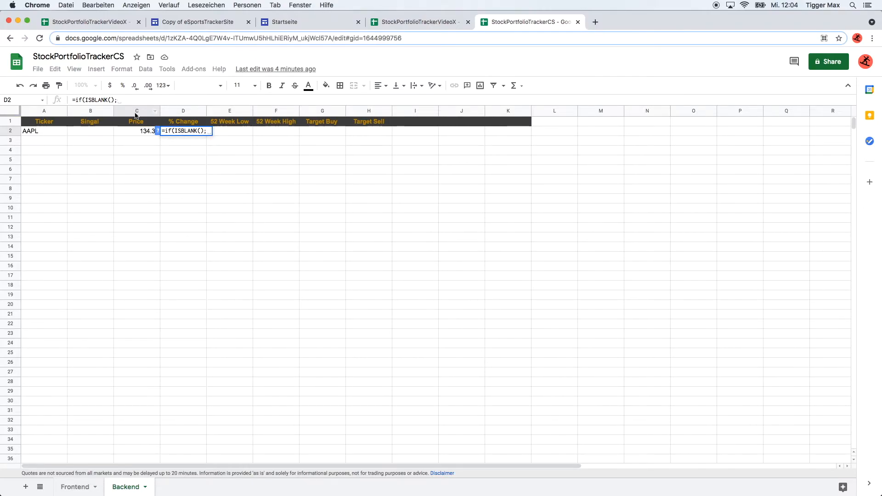
pyautogui.click(116, 100)
pyautogui.press('Left')
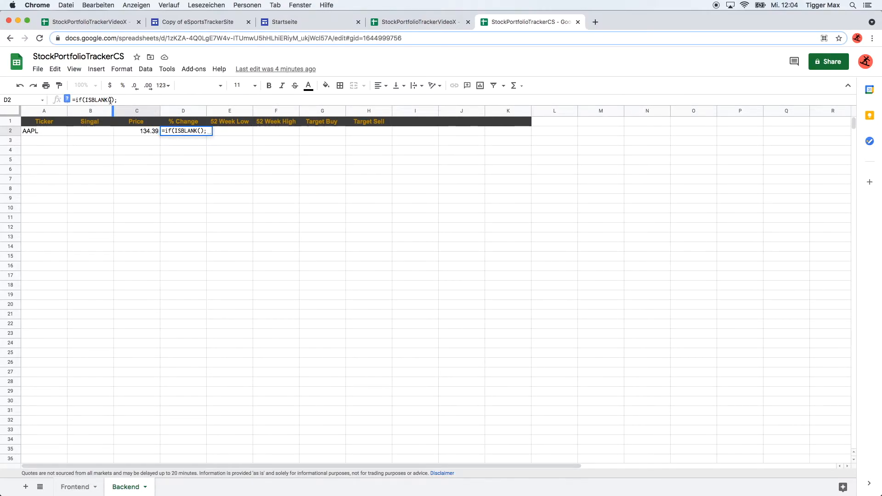
pyautogui.click(33, 133)
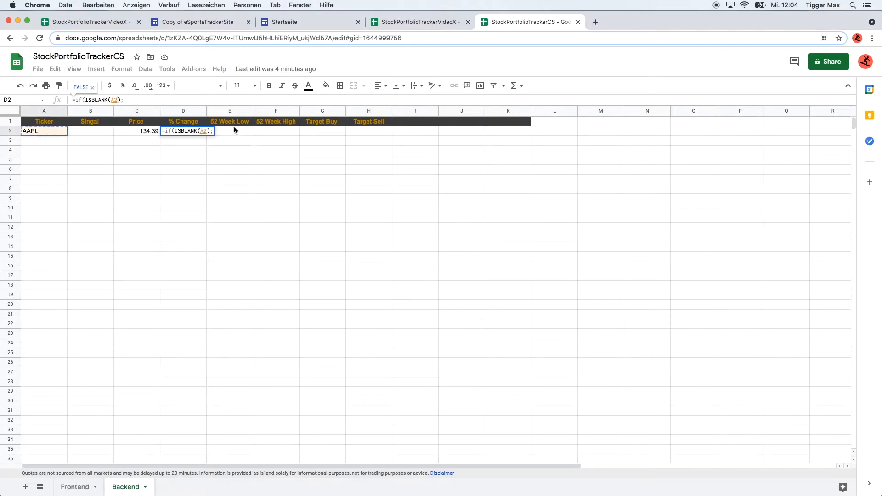
pyautogui.click(131, 100)
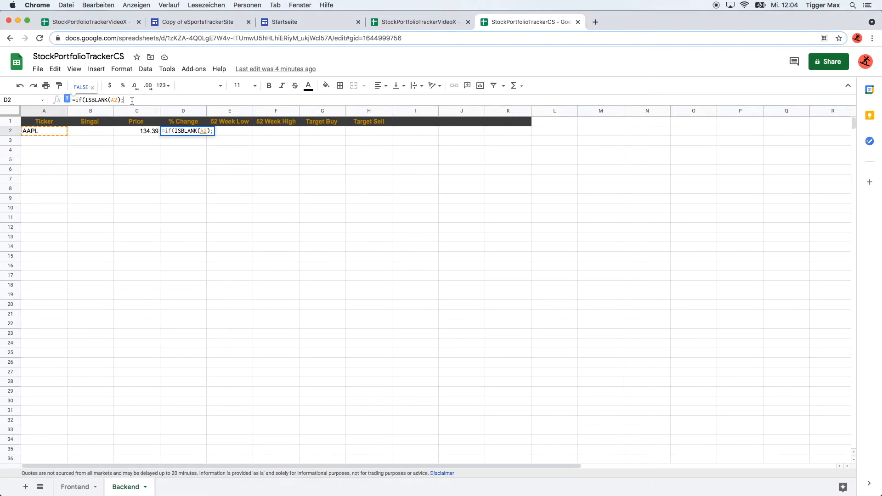
# Complete it with "";GOOGLEFINANCE(A2;"changepct")/100 and enter it.
pyautogui.write('"";')
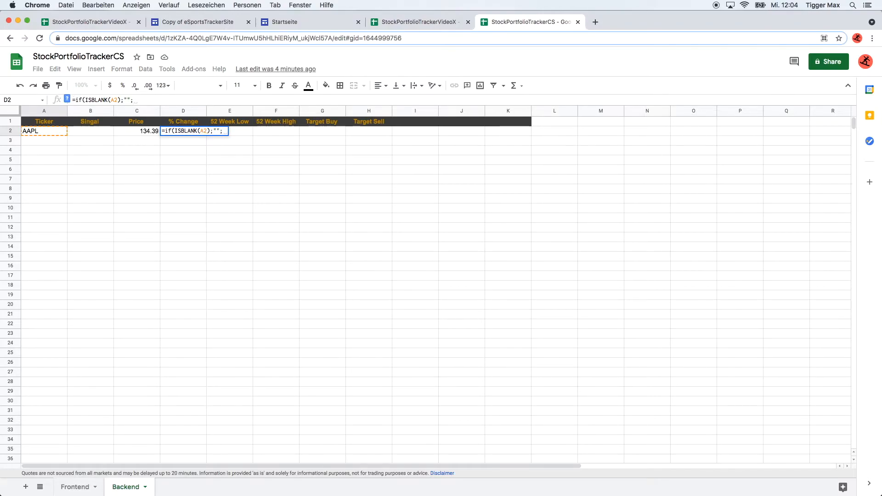
pyautogui.write('GOOGLEFINANCE(')
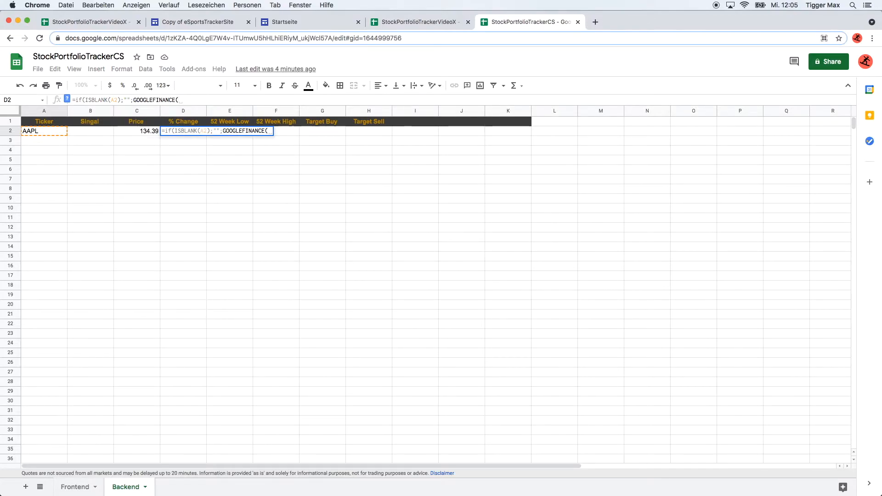
pyautogui.click(46, 131)
pyautogui.write(';""')
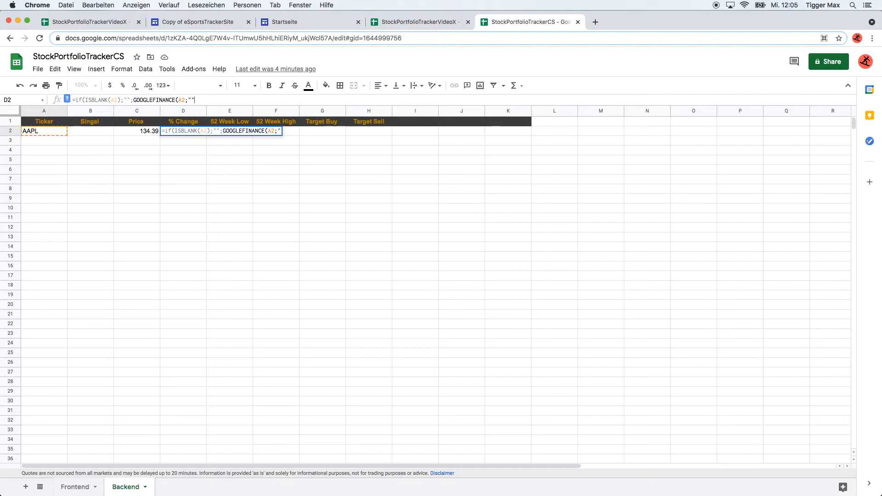
pyautogui.write('change')
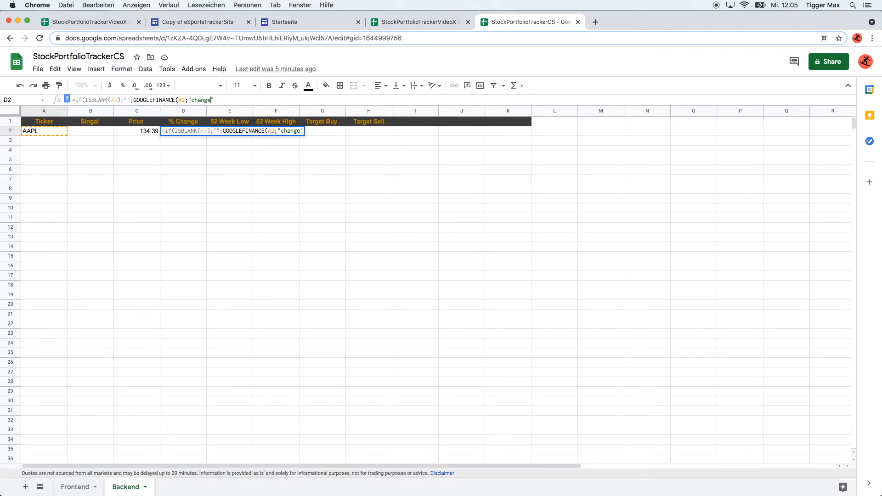
pyautogui.write('pct')
pyautogui.write(')')
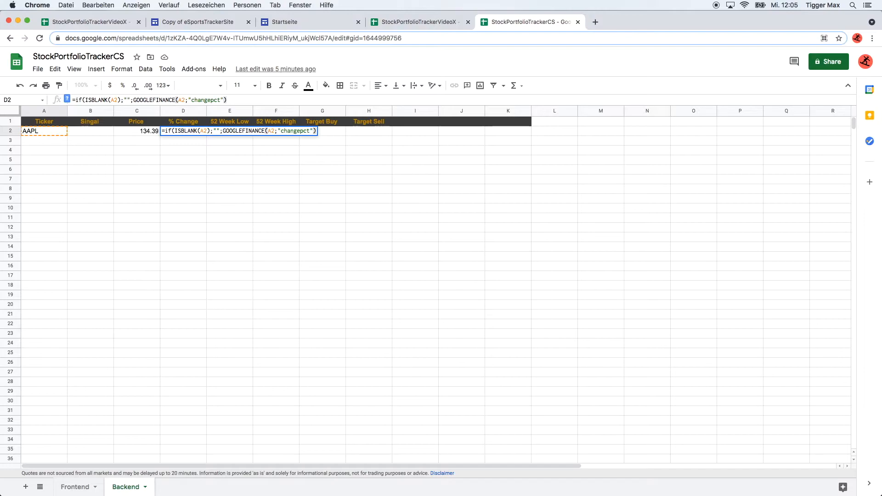
pyautogui.write('/100')
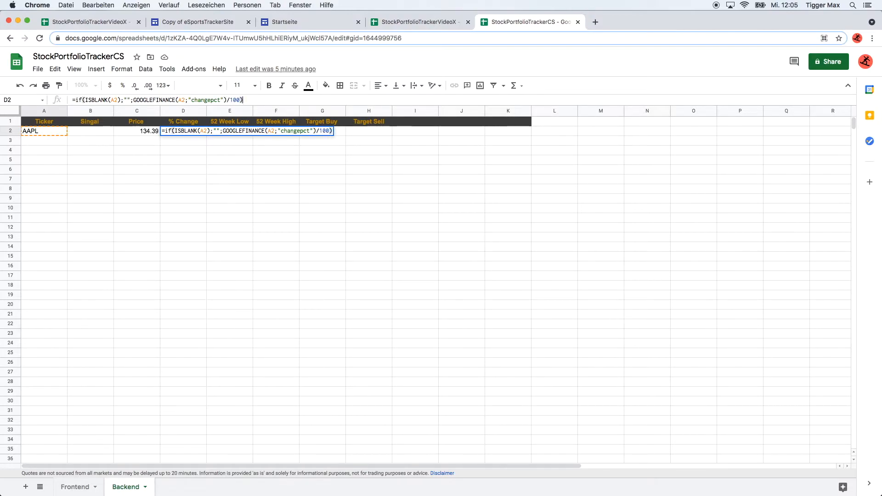
pyautogui.press('Return')
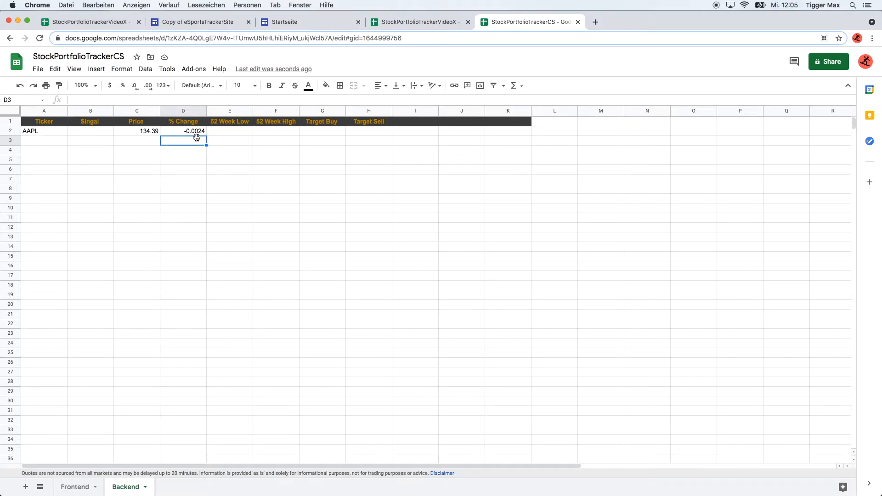
# Begin E2's formula with =if(ISBLANK(A2) referencing the ticker cell.
pyautogui.click(224, 131)
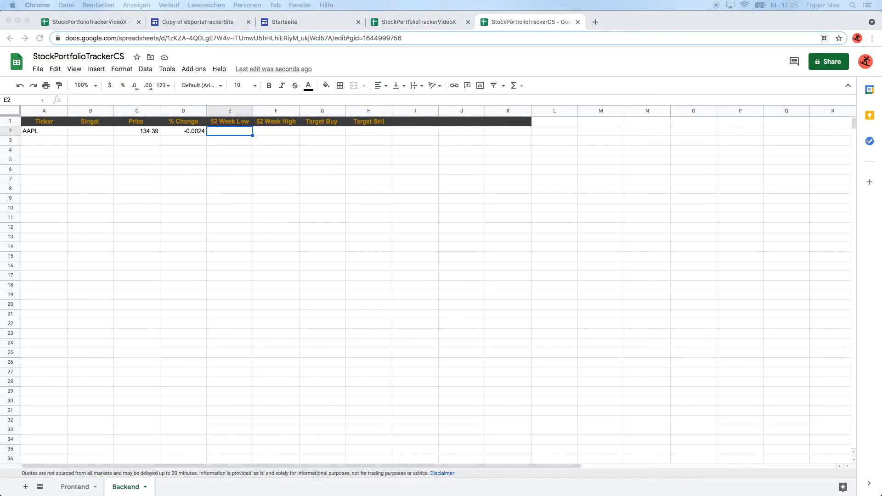
pyautogui.click(130, 99)
pyautogui.click(125, 100)
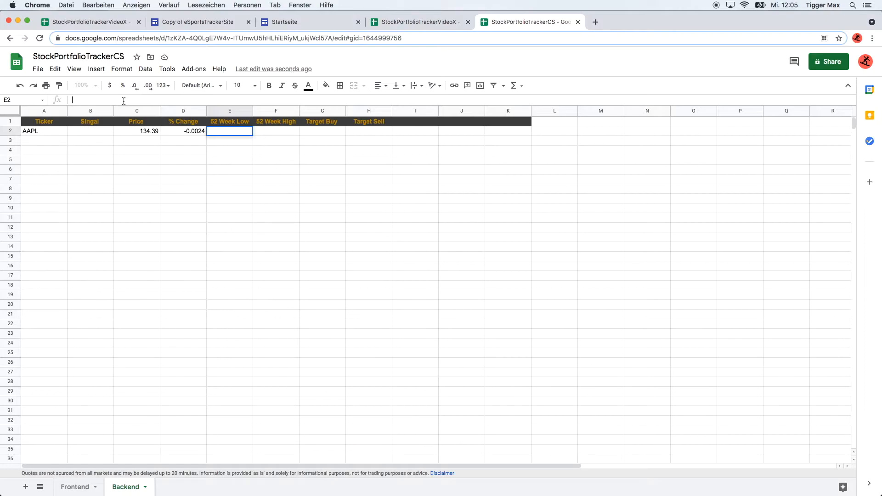
pyautogui.click(124, 101)
pyautogui.write('=')
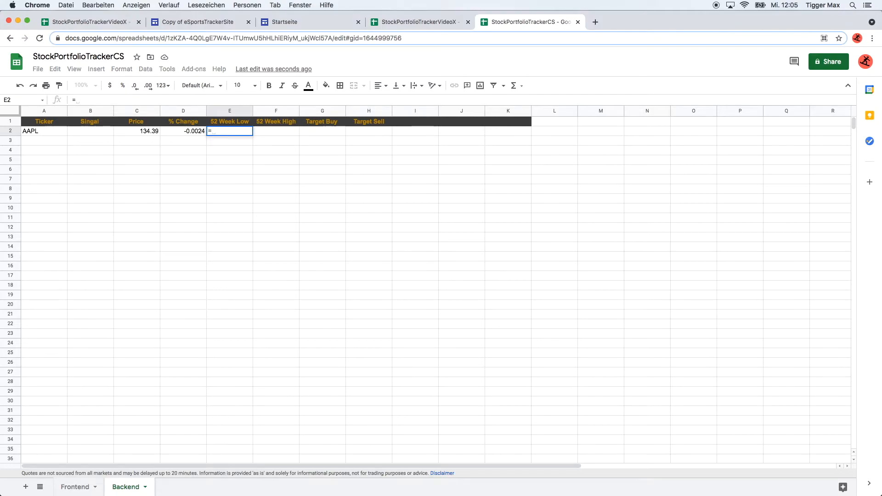
pyautogui.write('if')
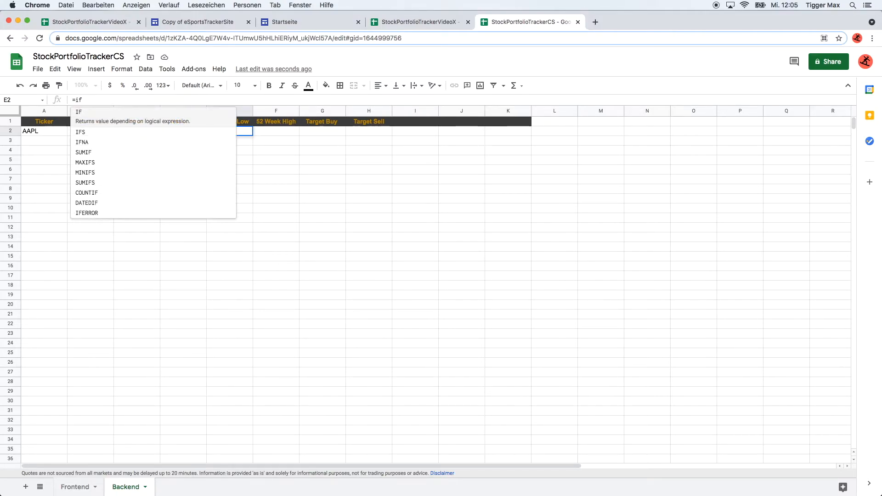
pyautogui.write('(isb')
pyautogui.press('Tab')
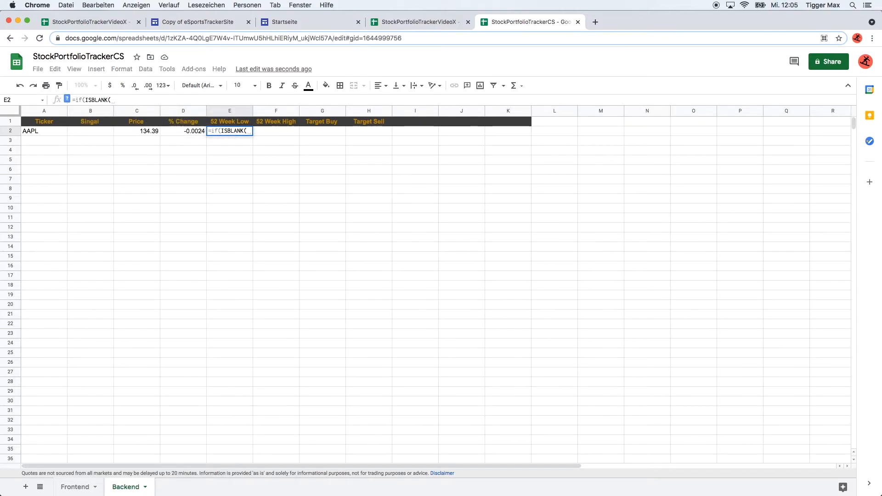
pyautogui.write(')')
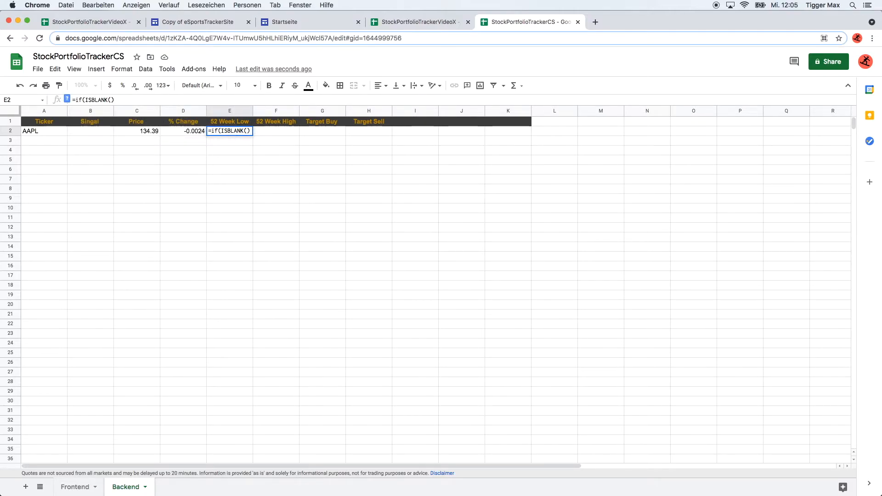
pyautogui.click(110, 99)
pyautogui.click(38, 131)
pyautogui.click(131, 100)
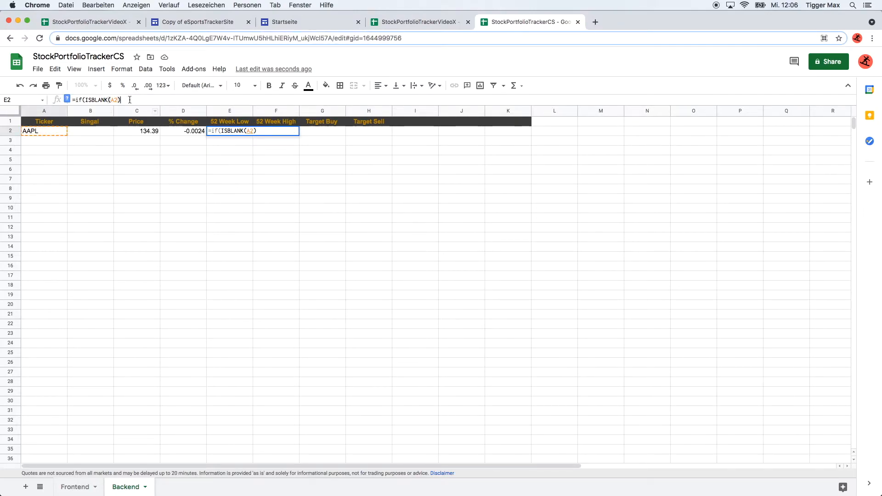
# Finish it with ;"";GOOGLEFINANCE(A2;"low52")) and commit the 52-week low.
pyautogui.write(';"";goo')
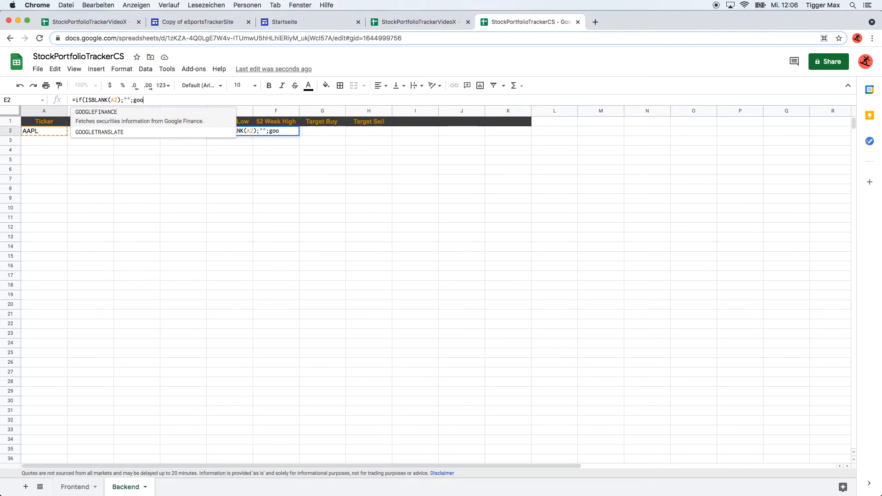
pyautogui.press('Tab')
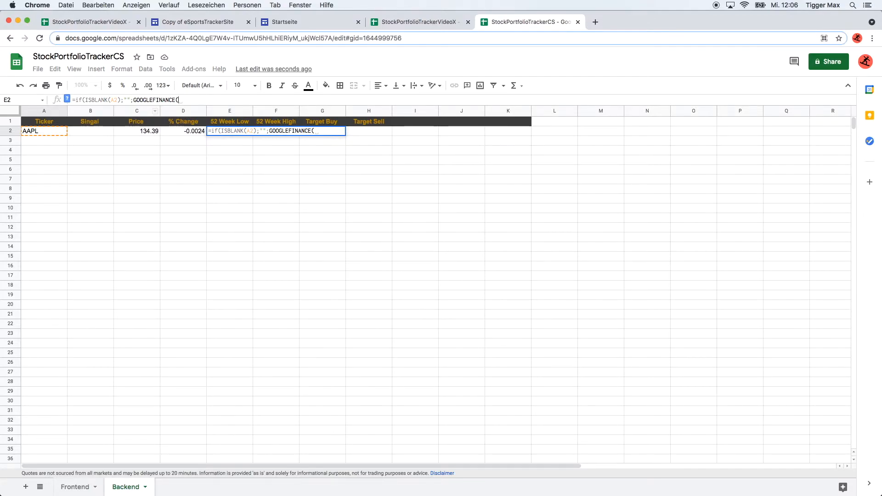
pyautogui.click(37, 132)
pyautogui.write(';""')
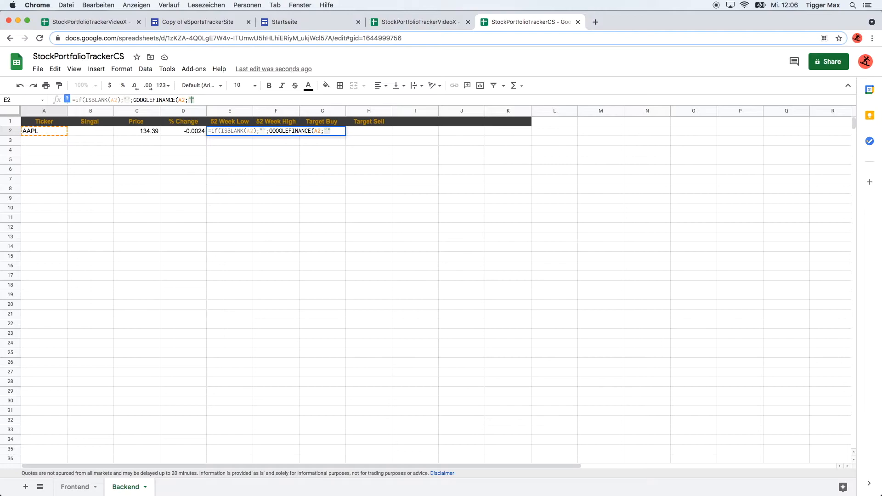
pyautogui.write('low52')
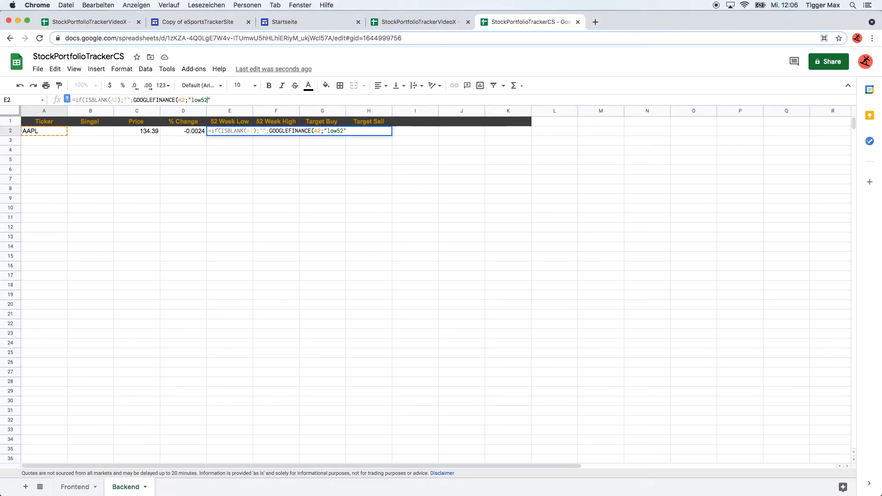
pyautogui.write('))')
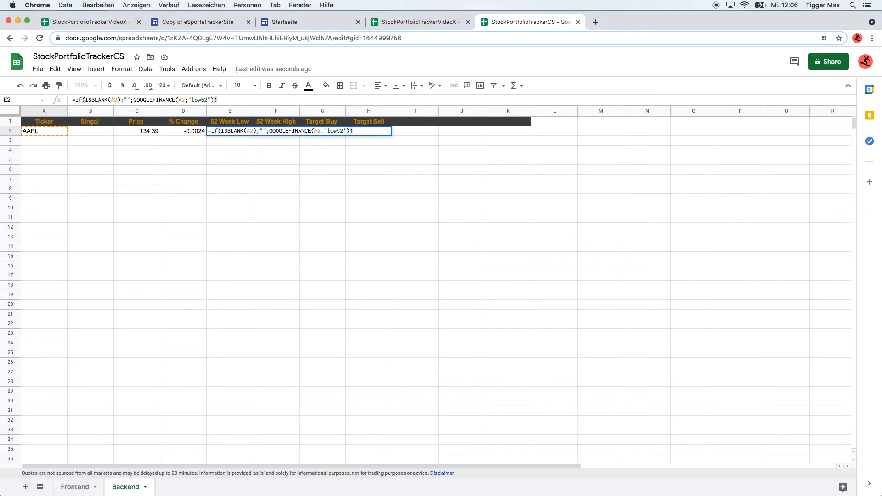
pyautogui.press('Return')
pyautogui.press('Up')
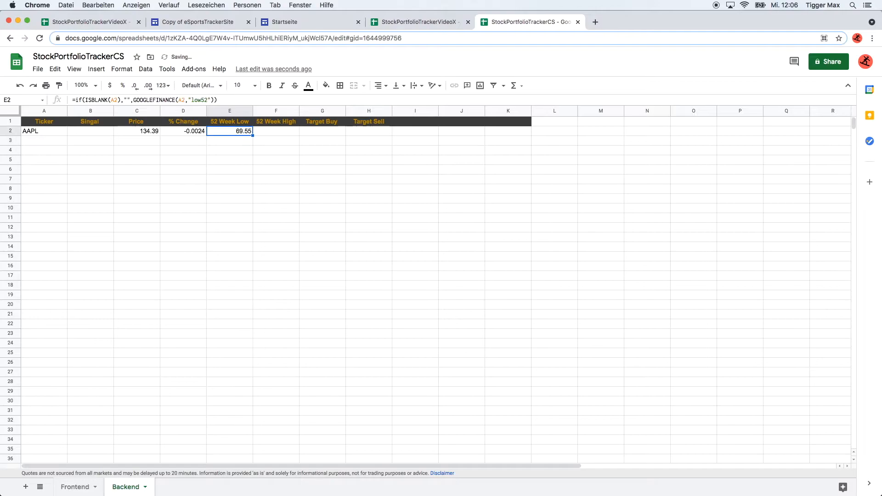
pyautogui.press('Right')
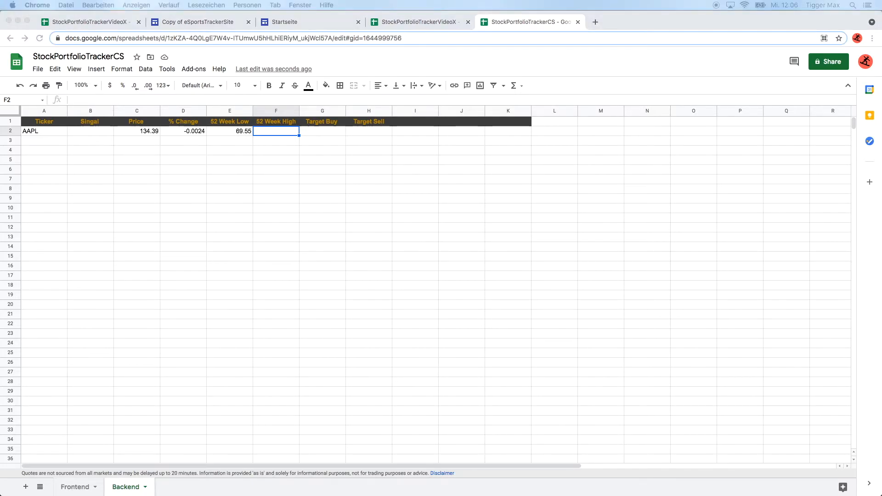
# Enter =GOOGLEFINANCE(A2;"high52") in F2, giving 145.09.
pyautogui.click(276, 134)
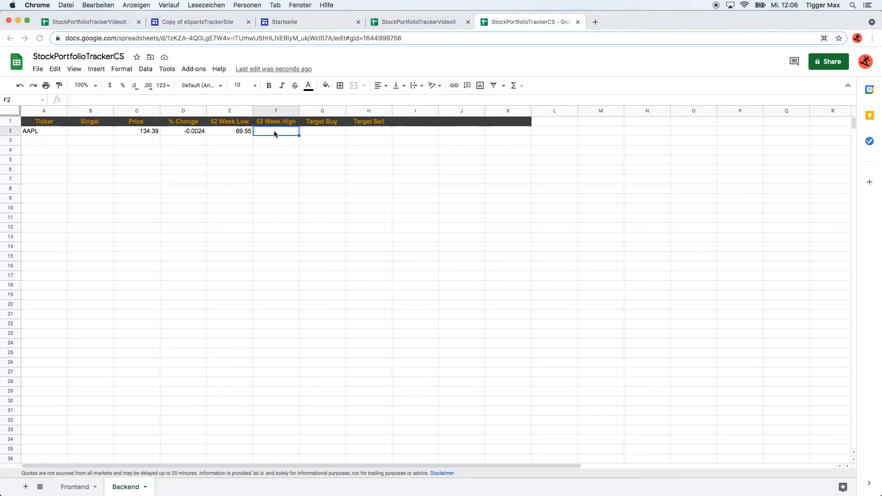
pyautogui.click(124, 99)
pyautogui.write('=')
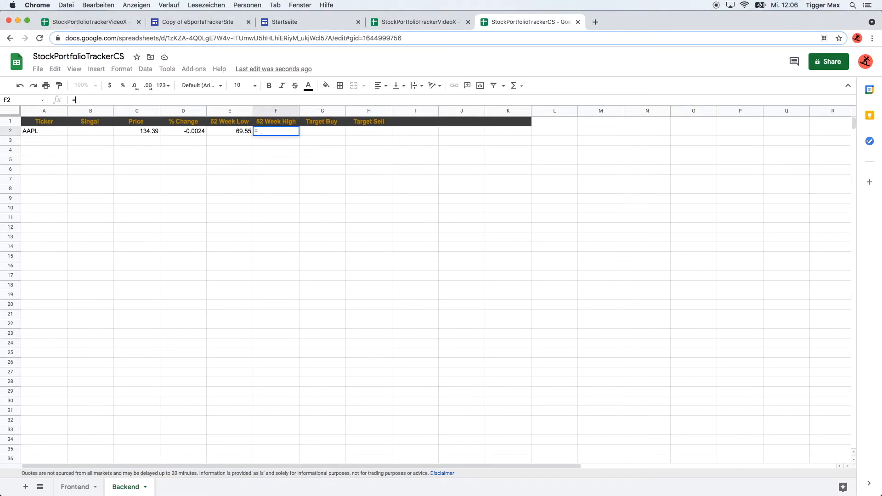
pyautogui.write('goog')
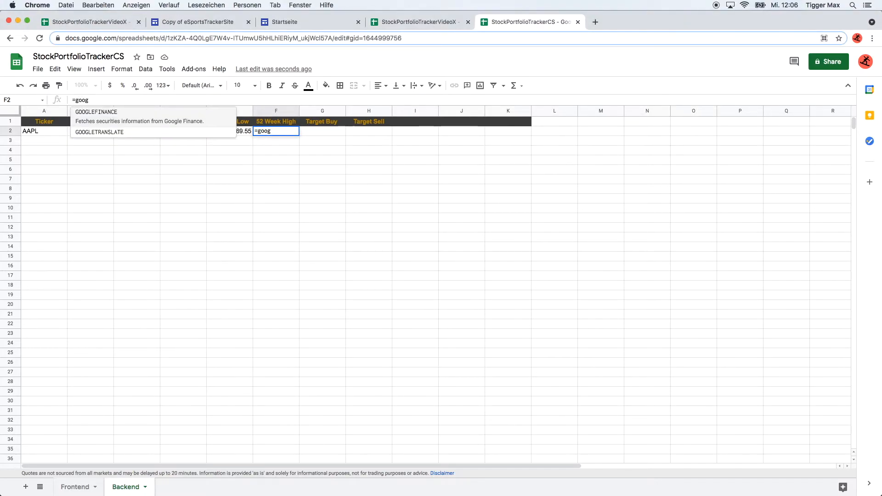
pyautogui.press('Tab')
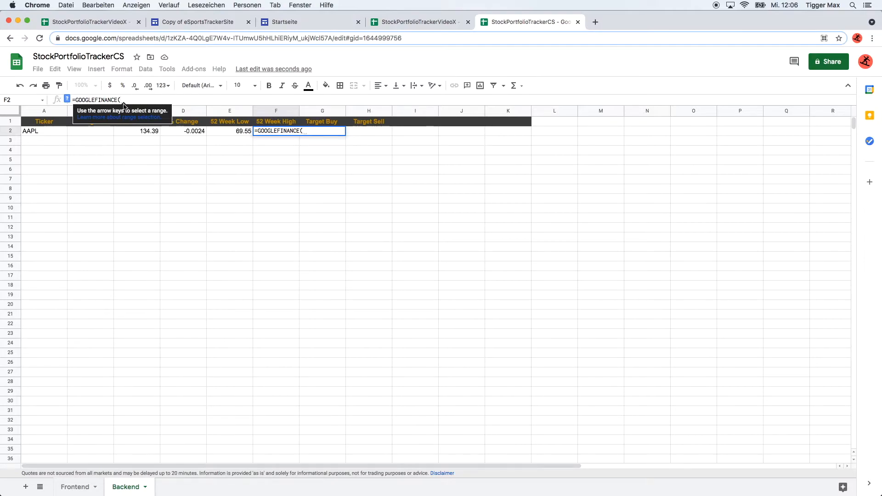
pyautogui.click(38, 135)
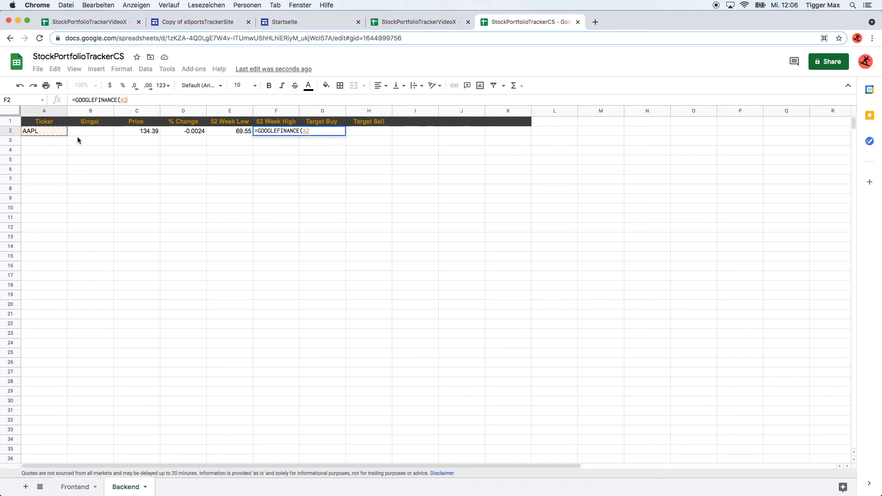
pyautogui.write(';""')
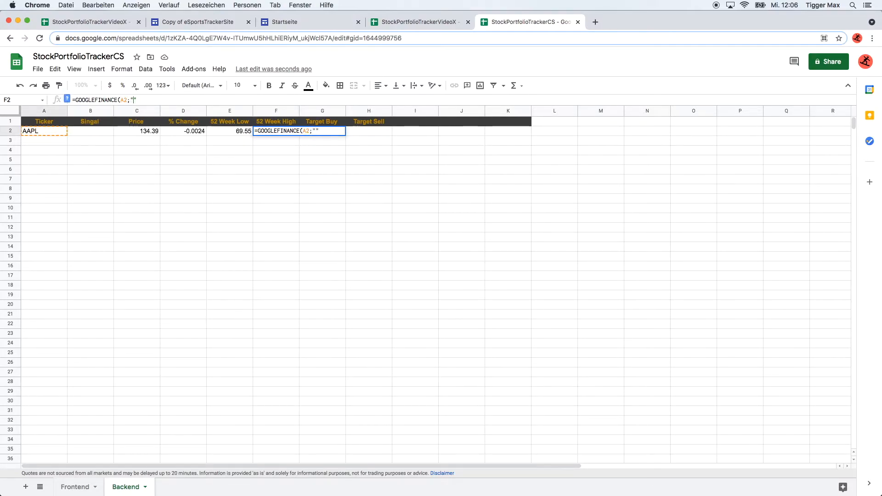
pyautogui.write('high52)')
pyautogui.press('BackSpace')
pyautogui.write(')')
pyautogui.press('Return')
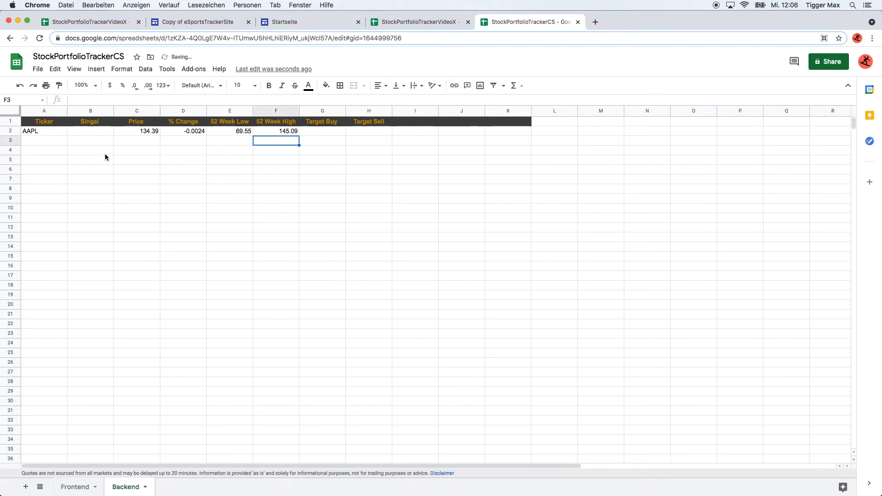
pyautogui.click(319, 133)
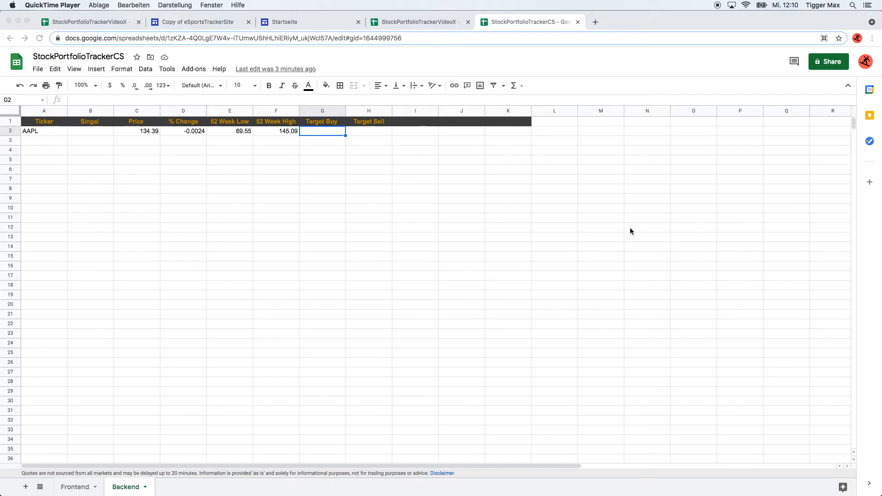
# Begin a price-history formula in J1: =GOOGLEFINANCE(A2;"price";...
pyautogui.click(476, 125)
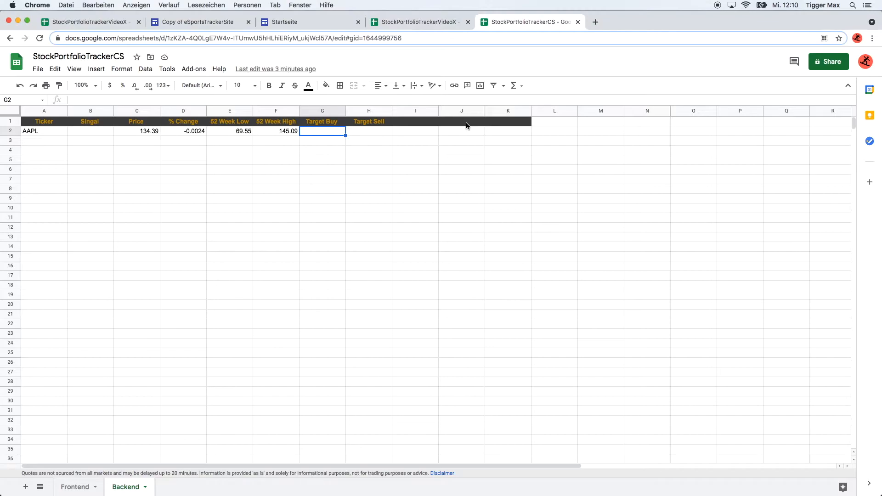
pyautogui.click(475, 123)
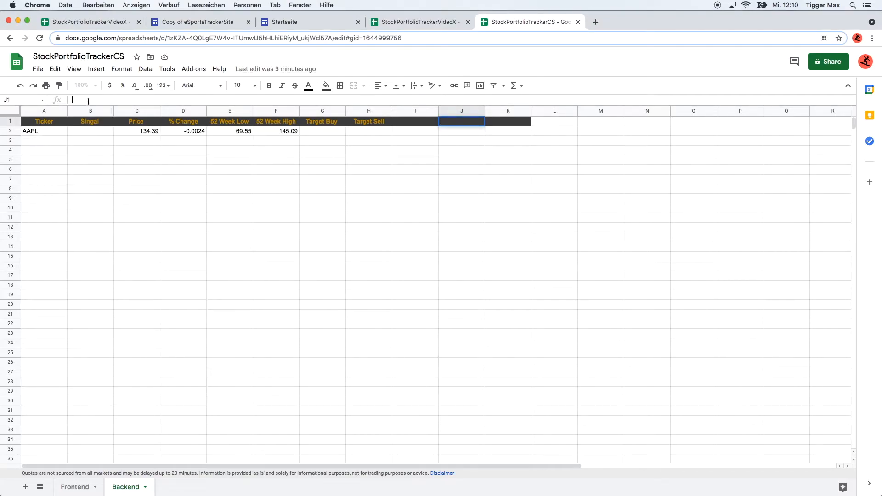
pyautogui.write('=googl')
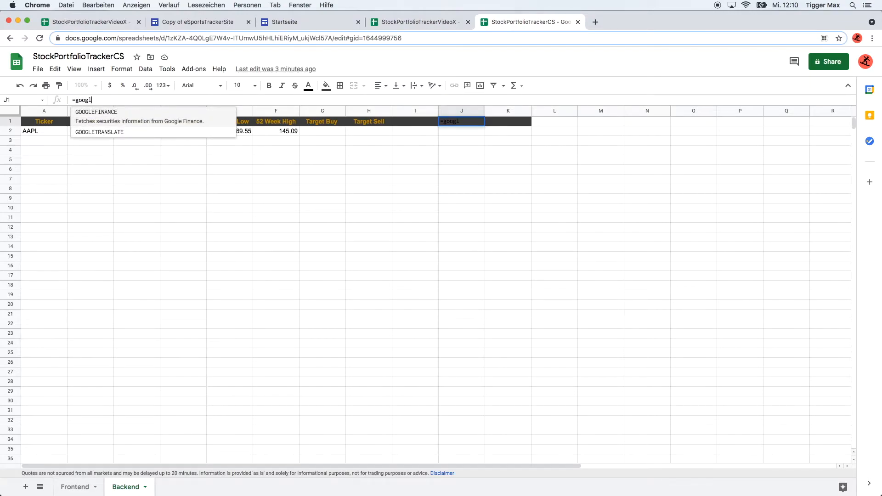
pyautogui.press('Tab')
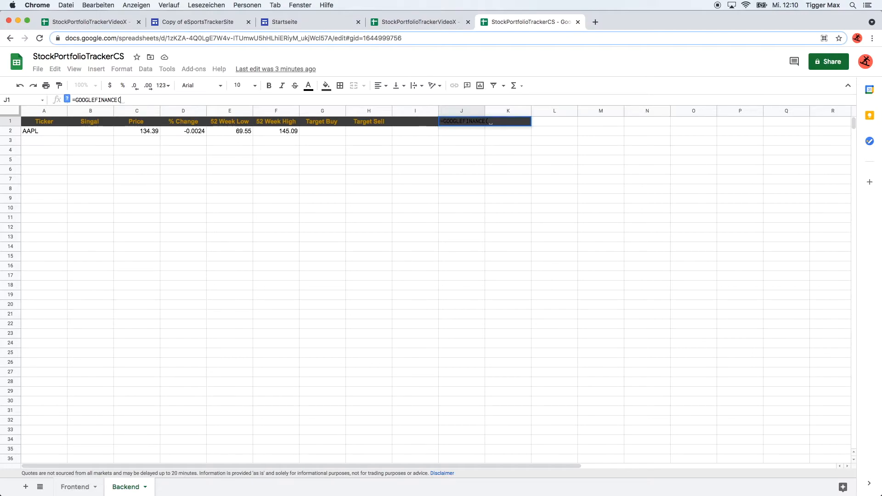
pyautogui.click(39, 131)
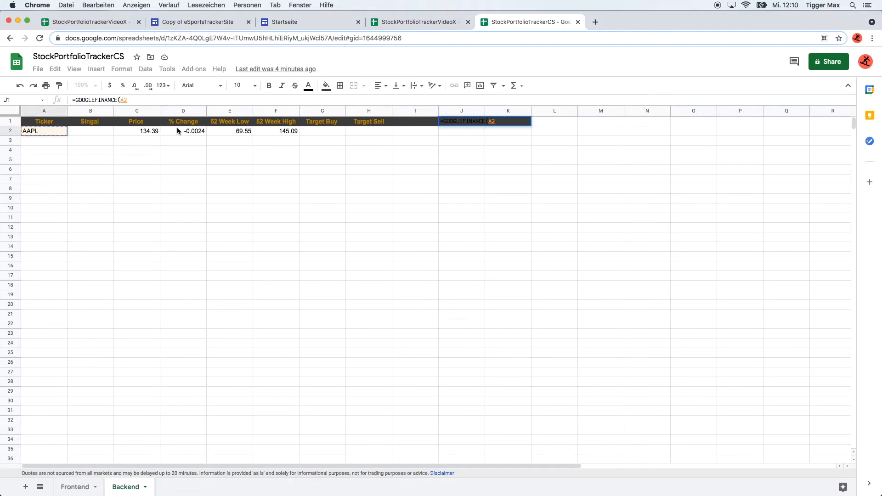
pyautogui.write(';""')
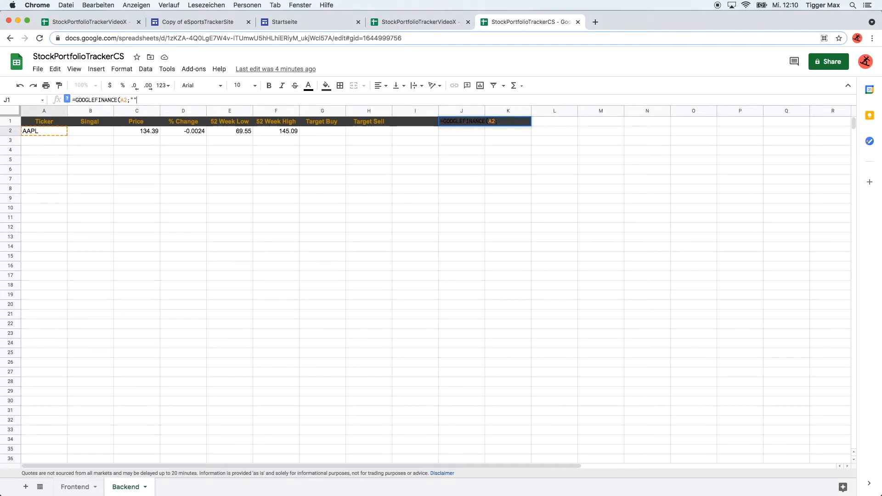
pyautogui.write('price')
pyautogui.write(';wor')
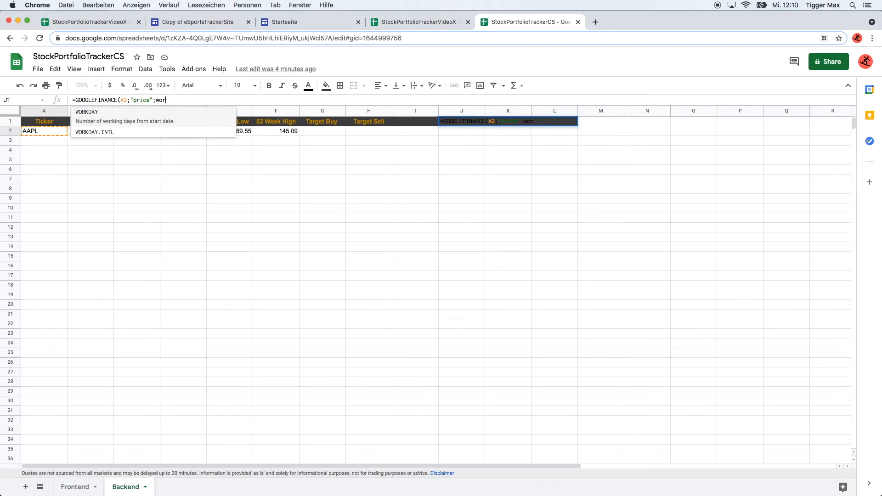
# Finish it with WORKDAY(TODAY();-250;TODAY()) and commit it.
pyautogui.press('Tab')
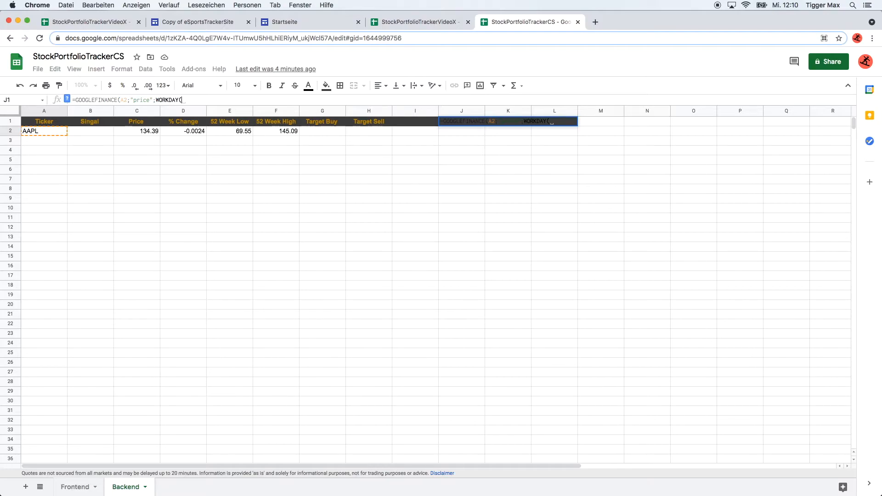
pyautogui.write('(')
pyautogui.press('BackSpace')
pyautogui.write('TODAY()')
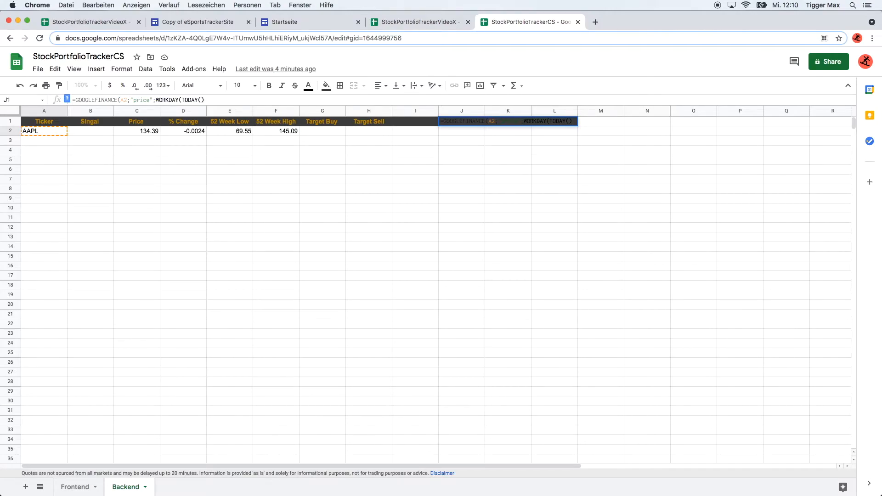
pyautogui.write(';')
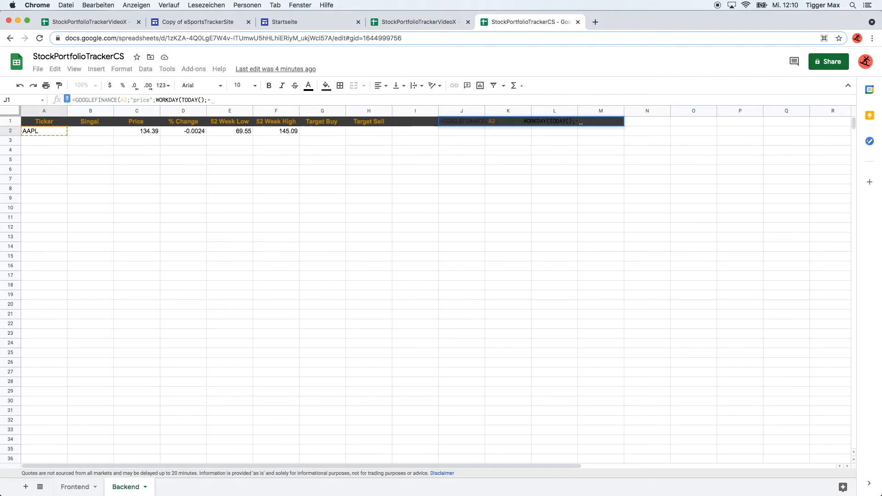
pyautogui.write('250')
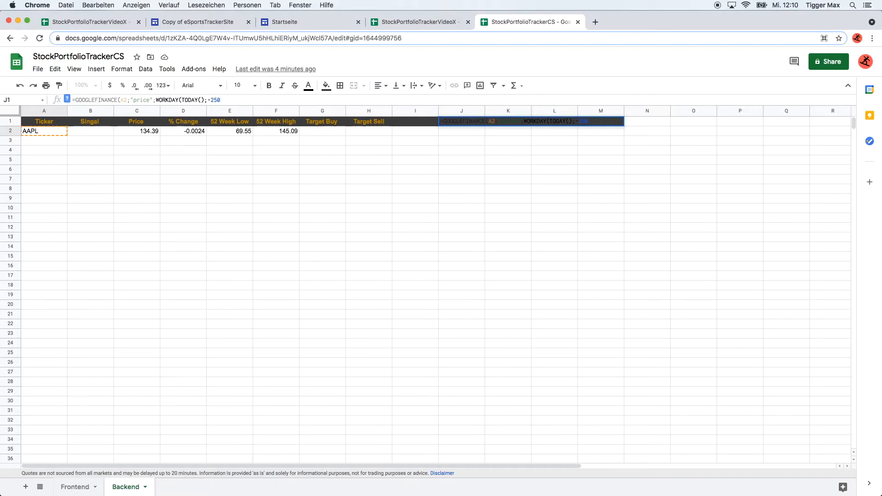
pyautogui.write(';')
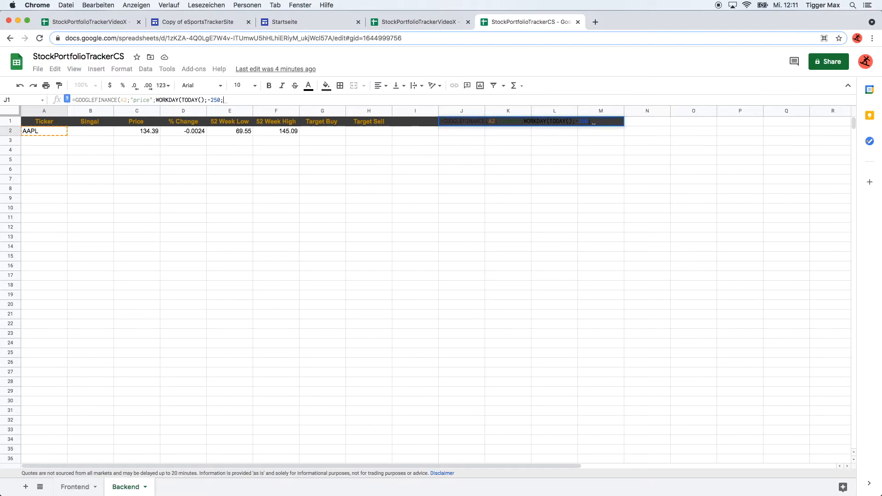
pyautogui.write('Today')
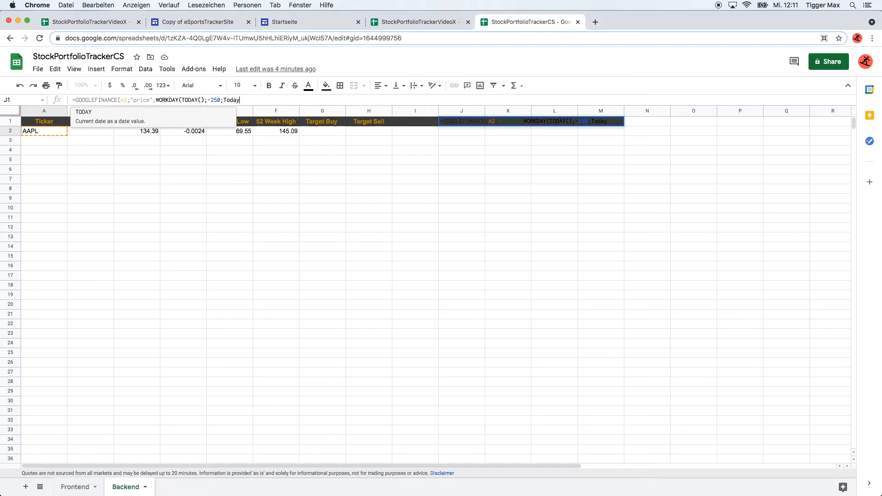
pyautogui.press('Tab')
pyautogui.write('))')
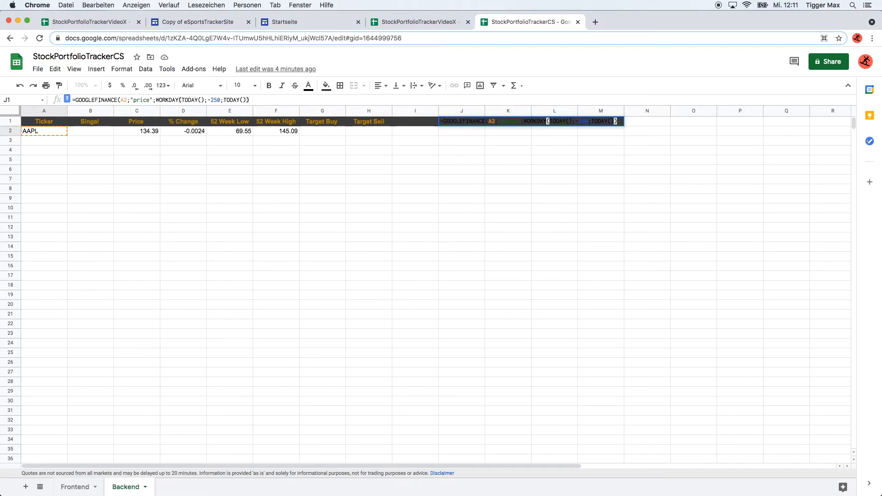
pyautogui.press('Return')
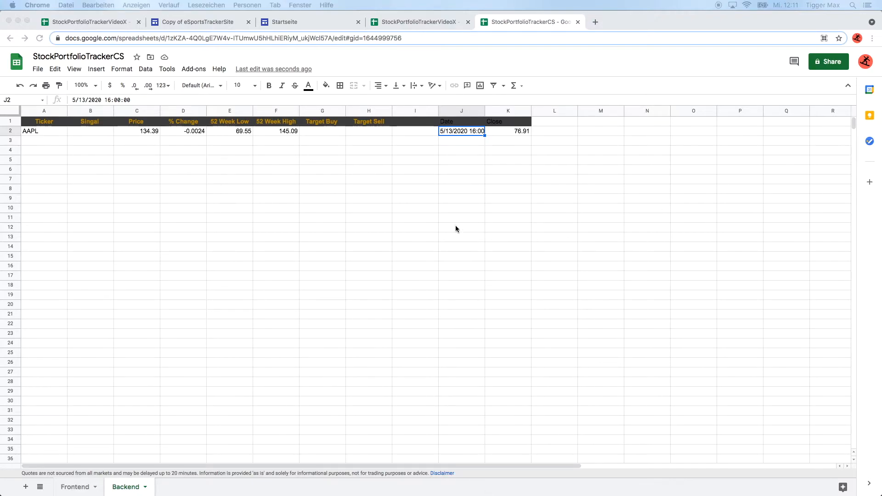
# Select the first ten returned dates in column J.
pyautogui.click(482, 143)
pyautogui.click(480, 132)
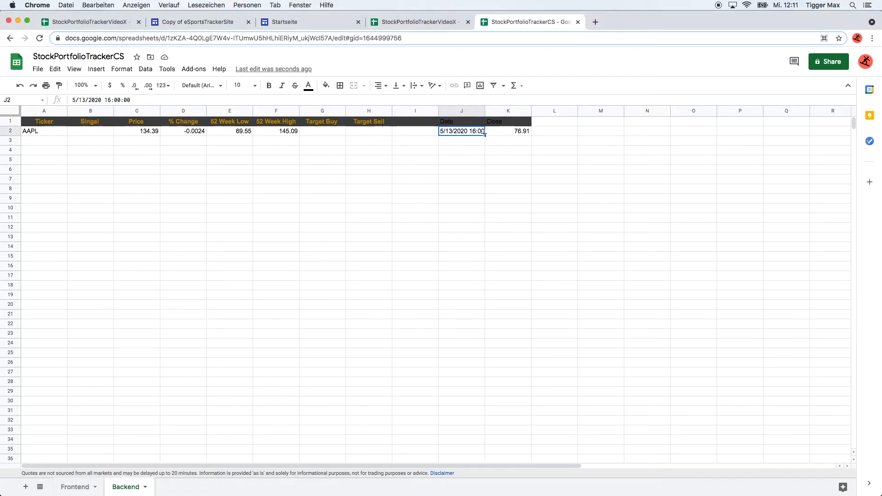
pyautogui.moveTo(480, 132); pyautogui.dragTo(475, 222)
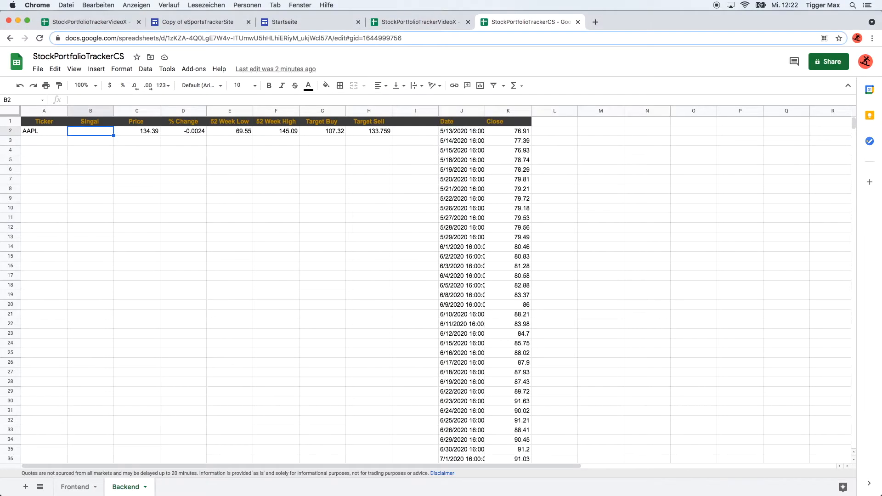
# Start B2's Signal formula with IF(ISBLANK(A2);"" so an empty ticker gives a blank.
pyautogui.click(124, 100)
pyautogui.write('=')
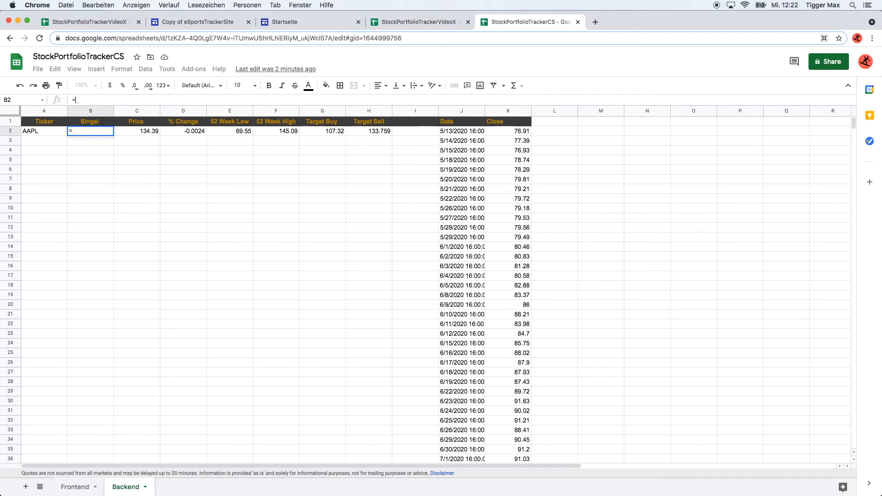
pyautogui.write('if')
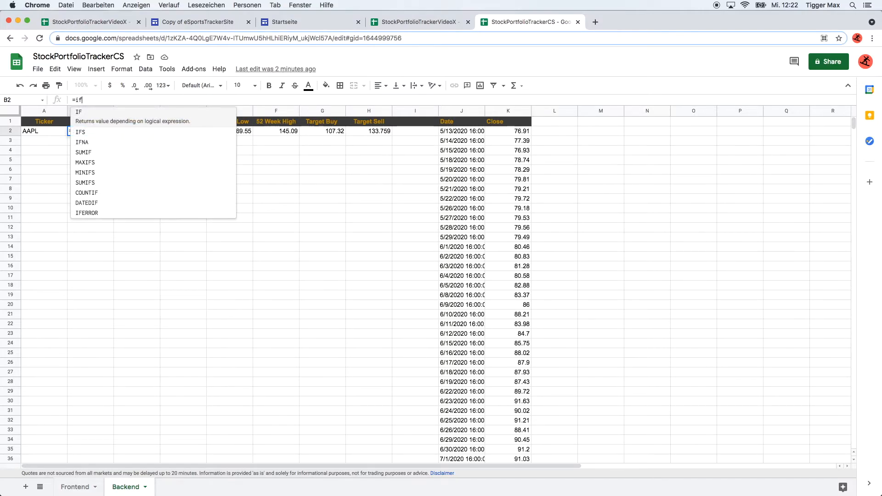
pyautogui.write('(')
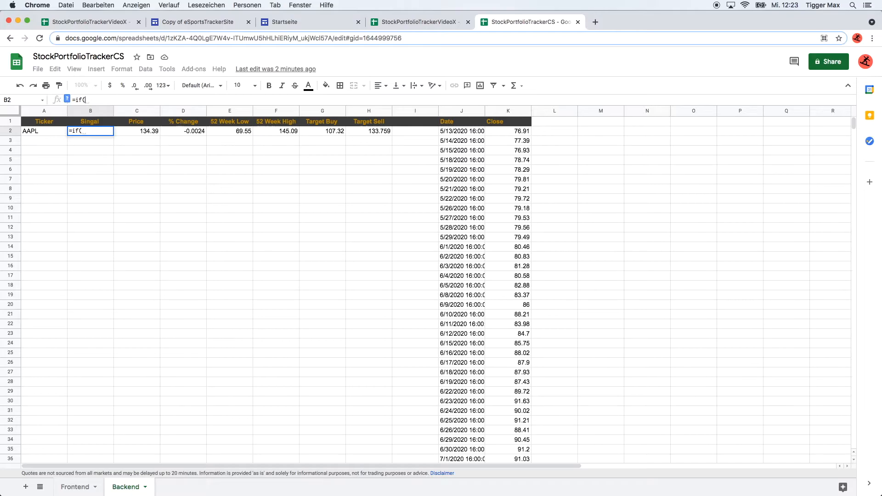
pyautogui.write('is')
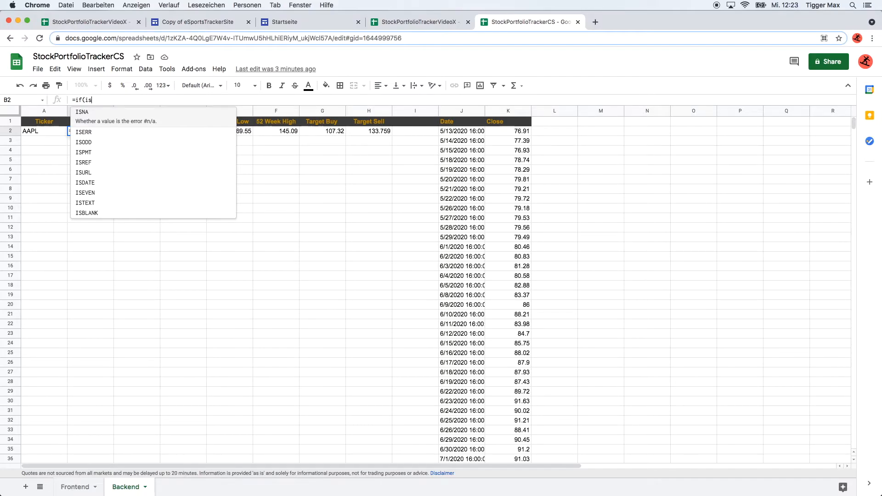
pyautogui.write('bla')
pyautogui.press('Tab')
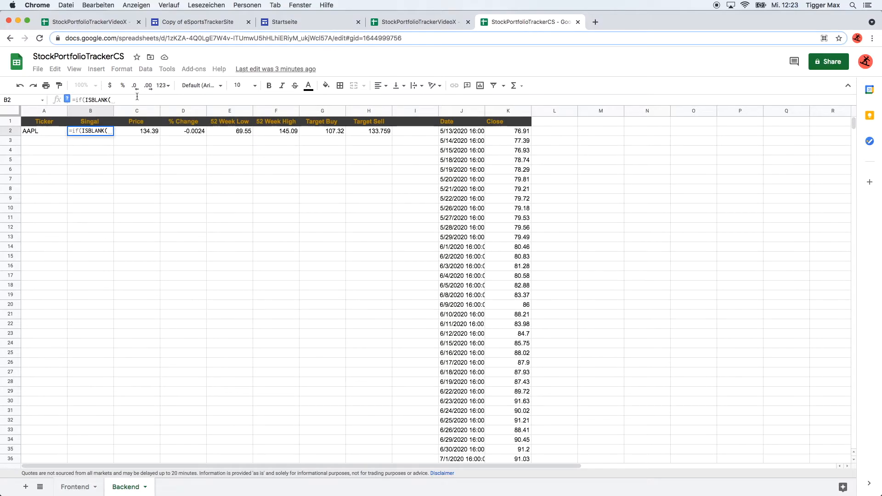
pyautogui.click(31, 133)
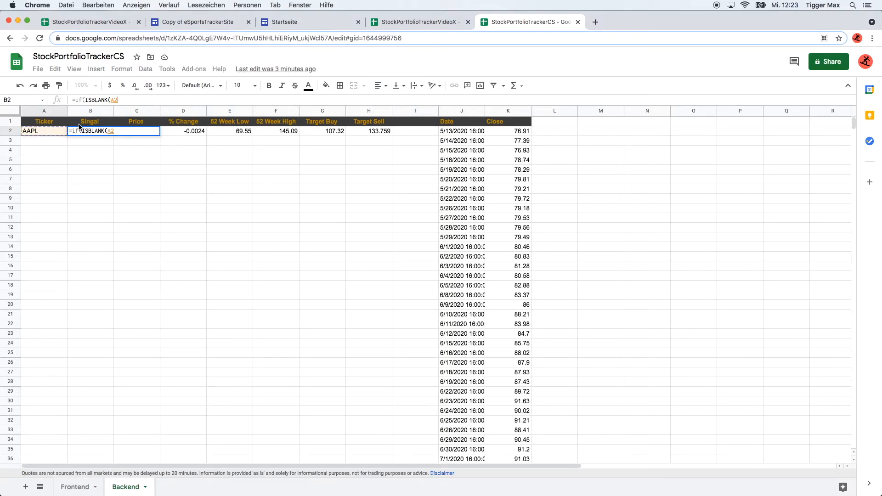
pyautogui.write(');""')
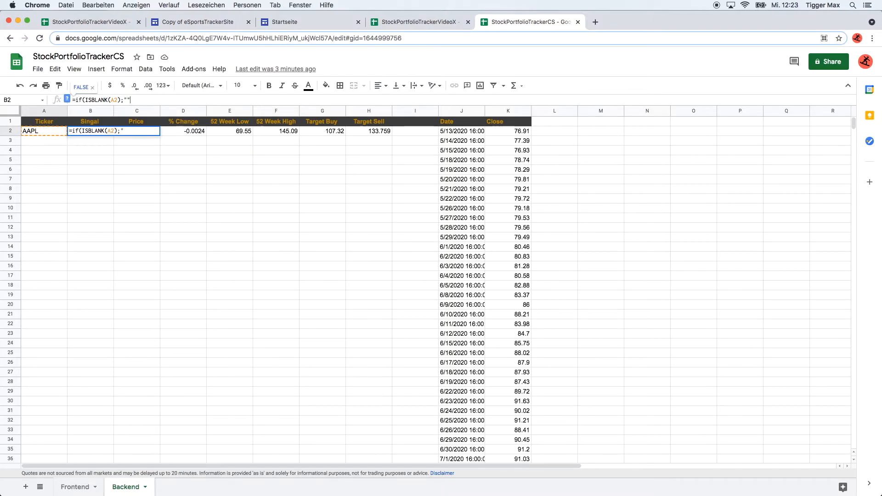
pyautogui.write(';')
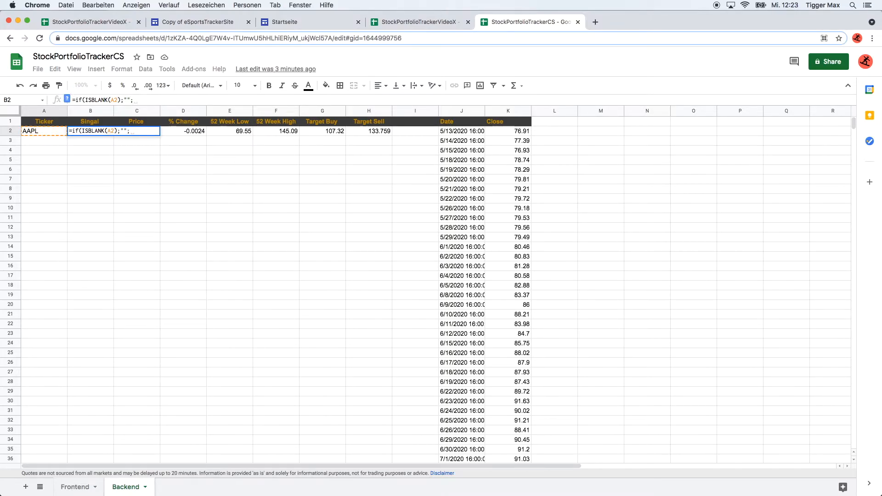
pyautogui.write('IF')
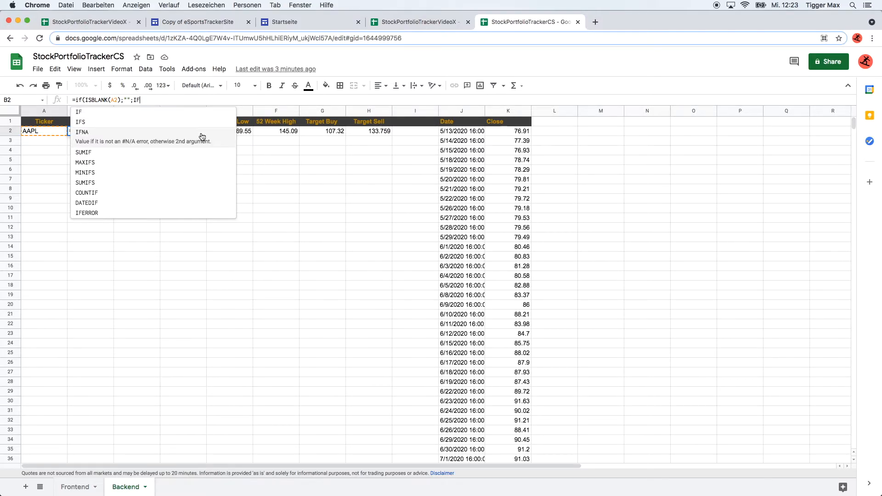
# Add the nested IF returning "Sell" when price C2 exceeds target sell H2.
pyautogui.click(152, 109)
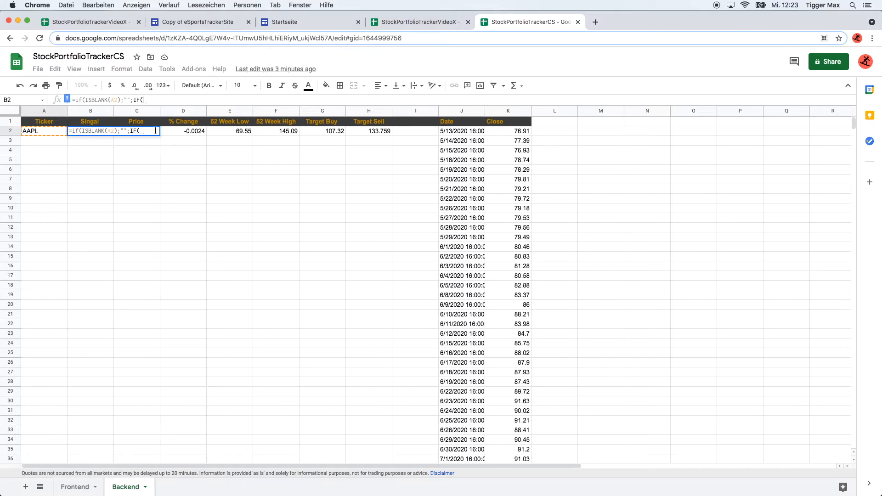
pyautogui.write('C2')
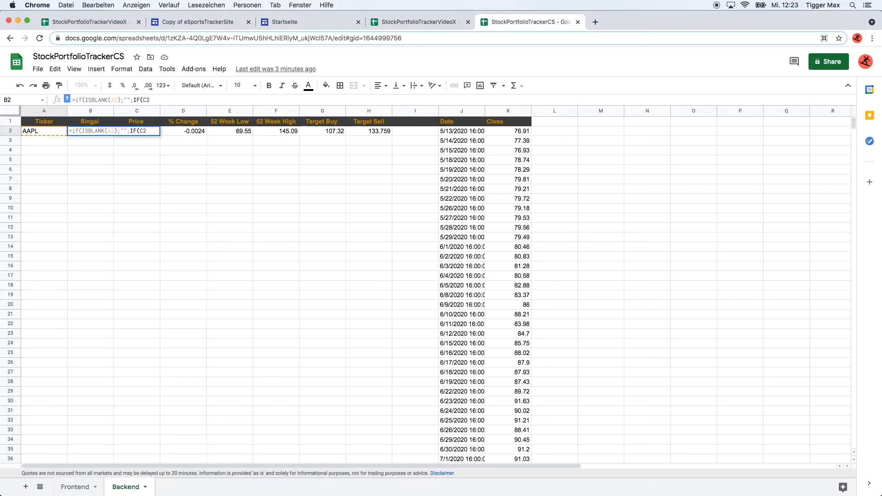
pyautogui.write('>')
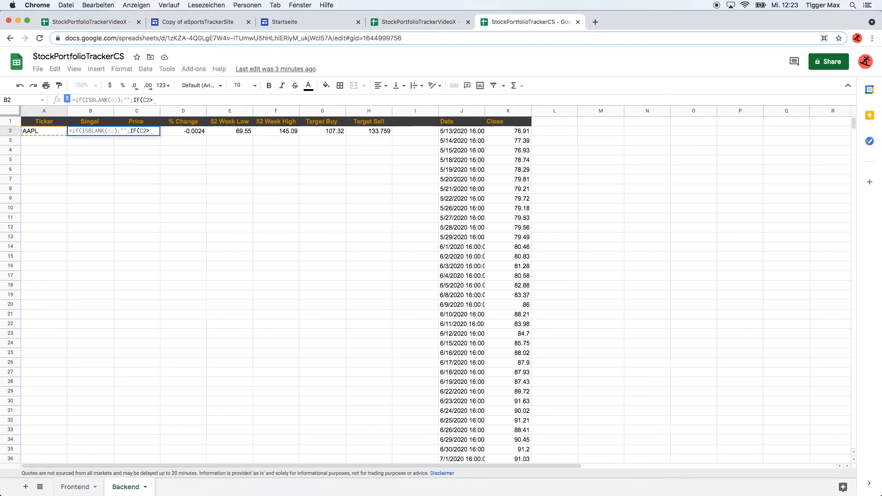
pyautogui.click(378, 132)
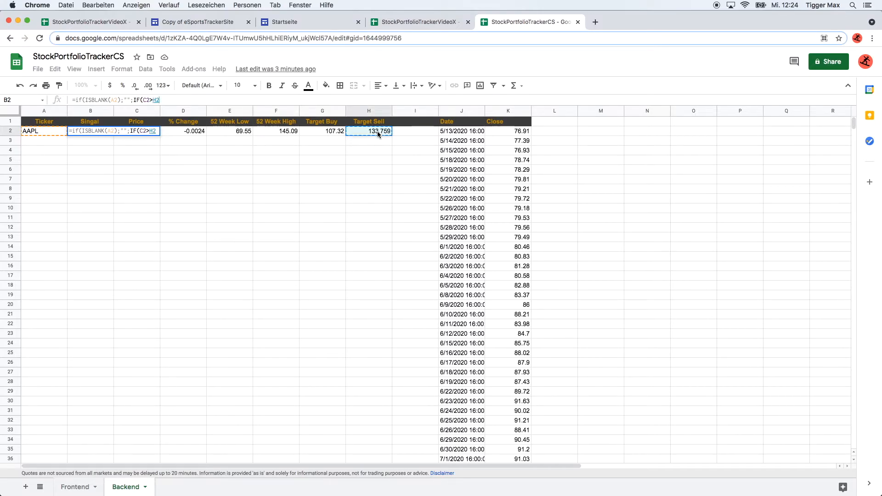
pyautogui.write(';"Sell')
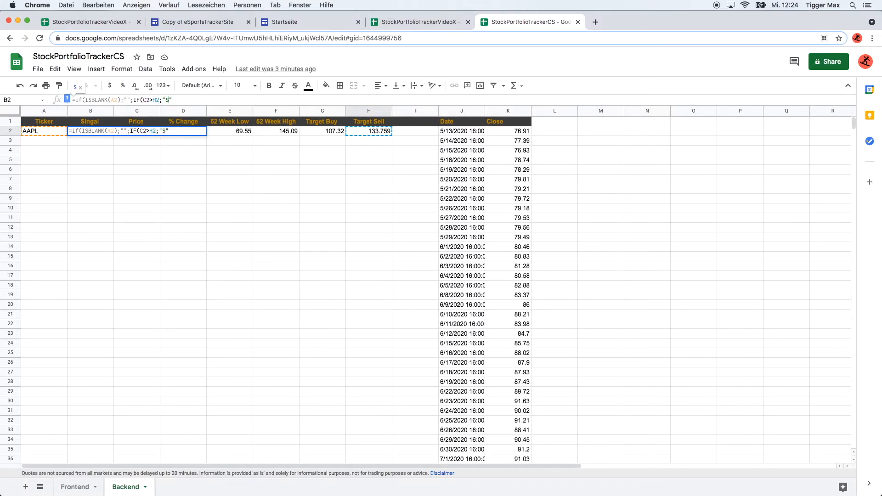
pyautogui.write('"; IF')
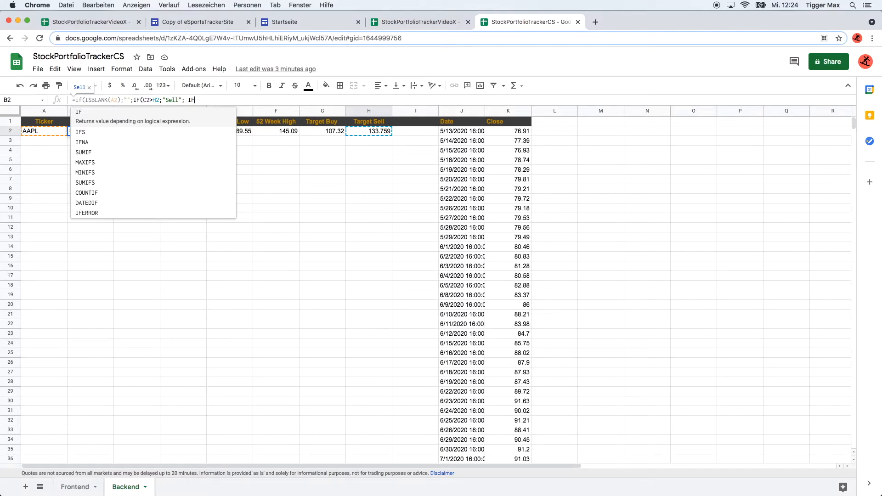
pyautogui.write('(')
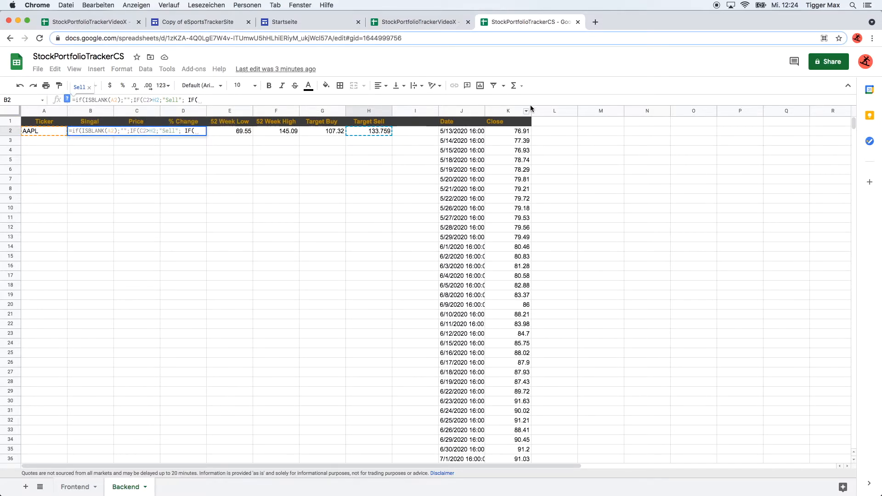
# Finish B2 with IF(C3<G2;"Buy";"Hold") so the cell shows Sell for AAPL.
pyautogui.click(329, 132)
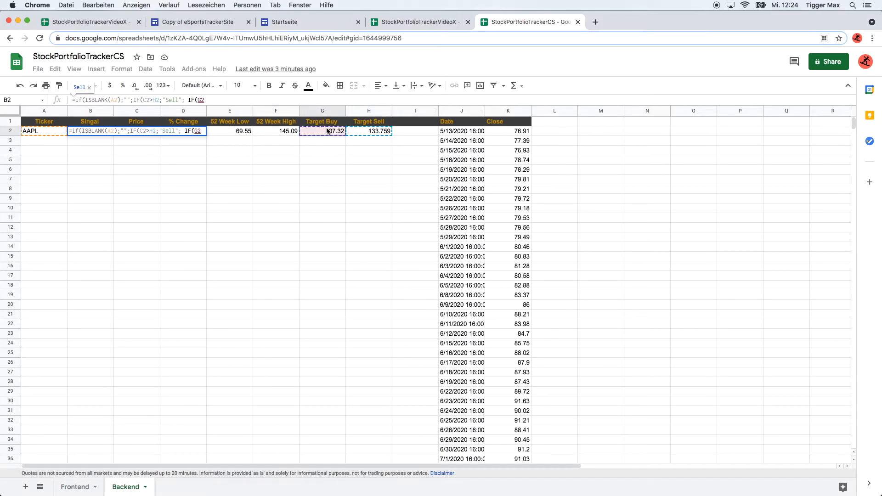
pyautogui.write('<')
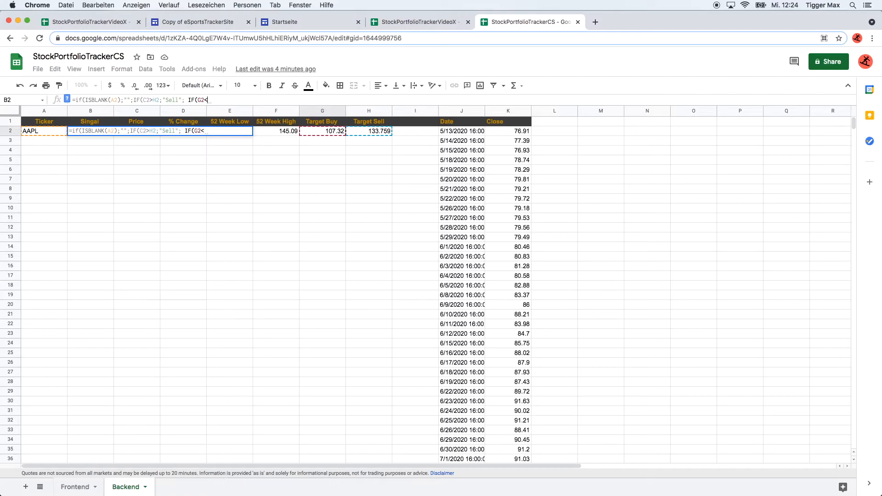
pyautogui.press('Left')
pyautogui.press('BackSpace')
pyautogui.press('BackSpace')
pyautogui.write('C3')
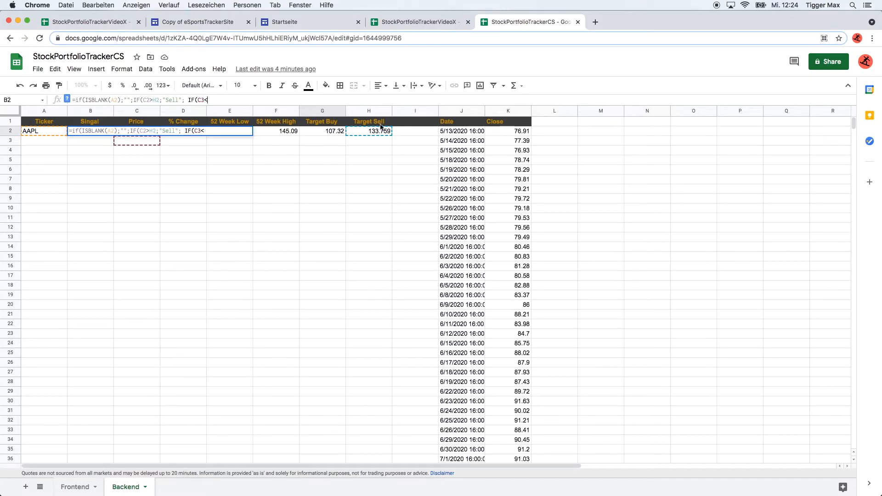
pyautogui.click(333, 131)
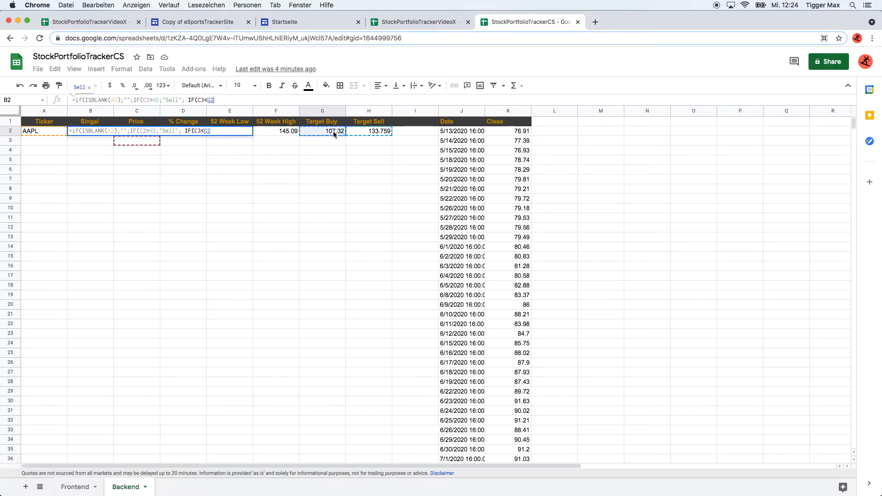
pyautogui.write(';"Buy";')
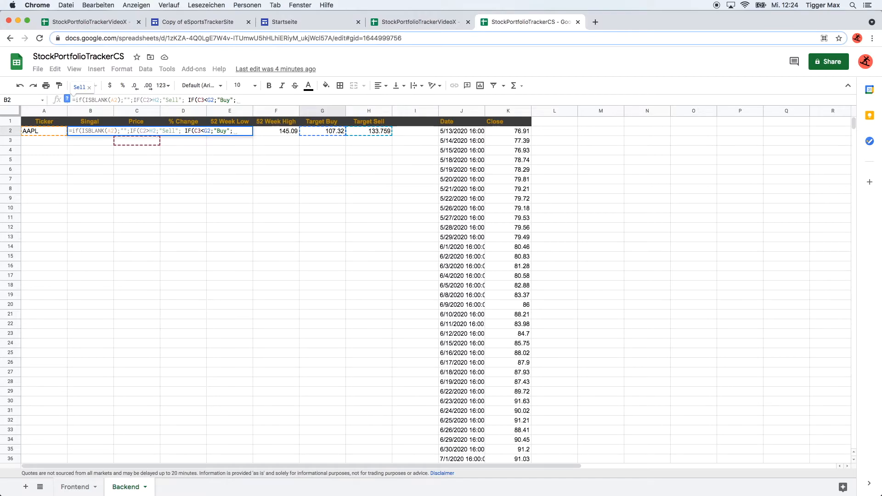
pyautogui.write('"hol')
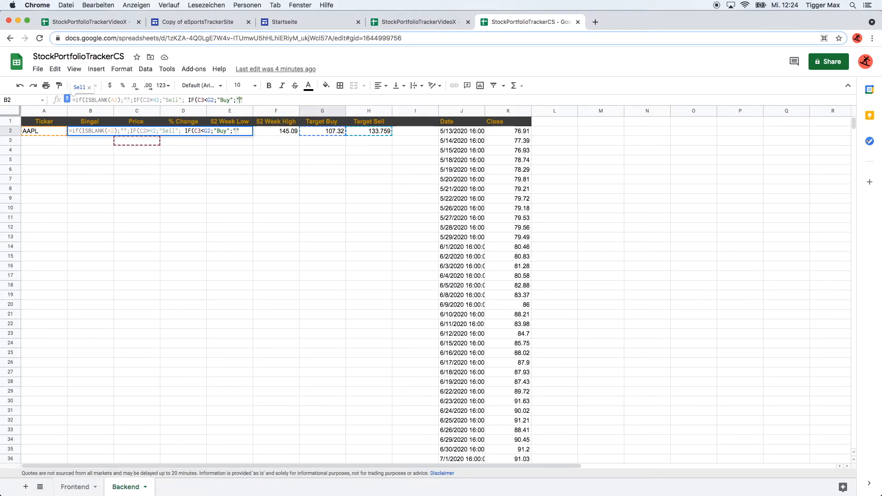
pyautogui.press('BackSpace')
pyautogui.press('BackSpace')
pyautogui.press('BackSpace')
pyautogui.write('Hold"')
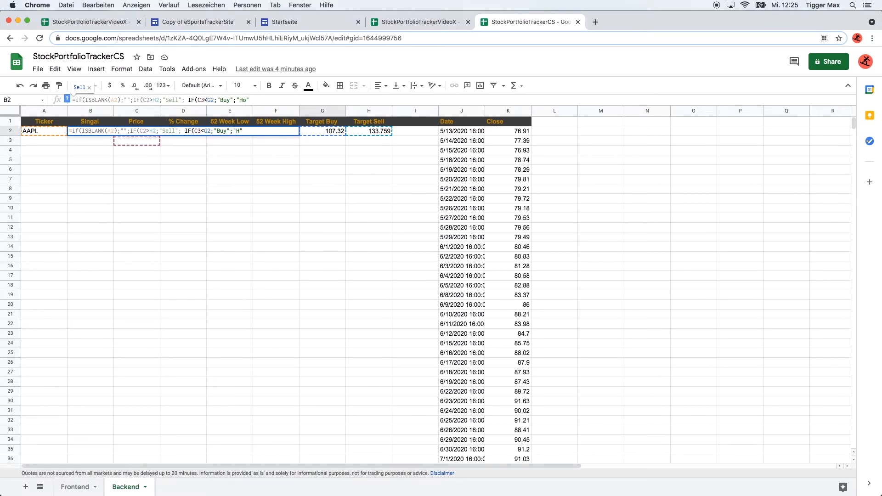
pyautogui.write(')))')
pyautogui.press('Return')
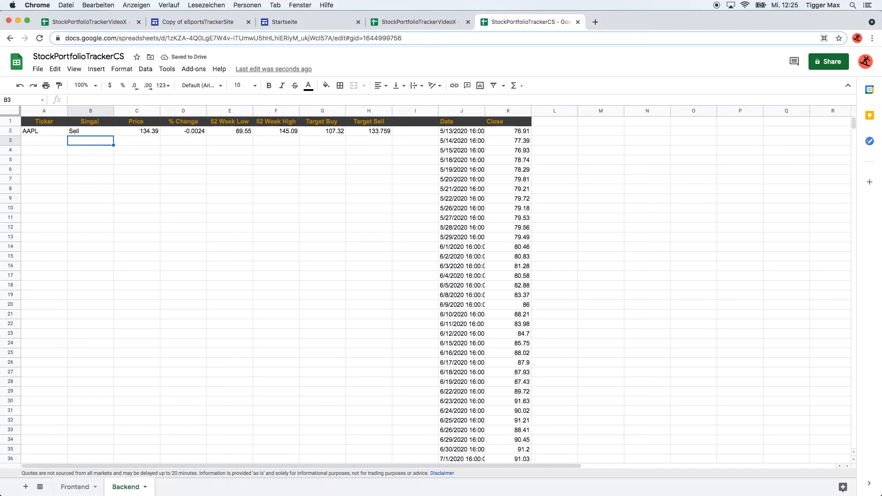
# Switch to the finished StockPortfolioTrackerVideoX dashboard, scroll through it, and open its Backend sheet.
pyautogui.click(87, 131)
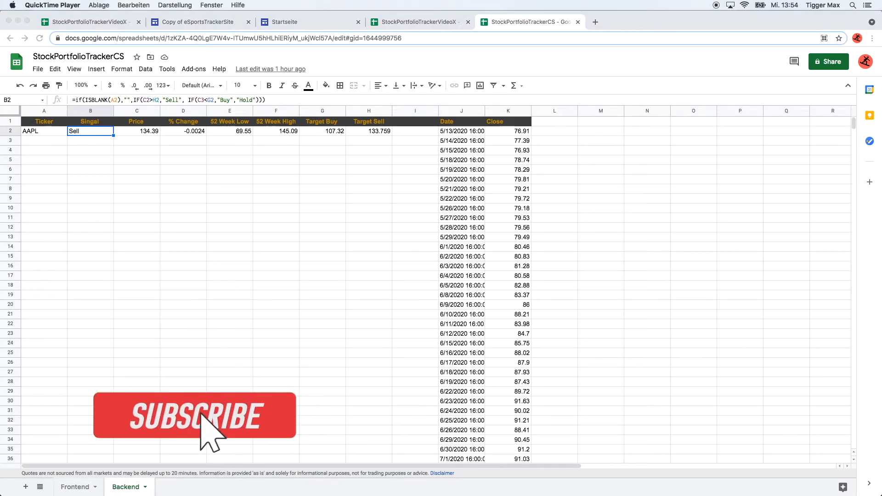
pyautogui.click(74, 487)
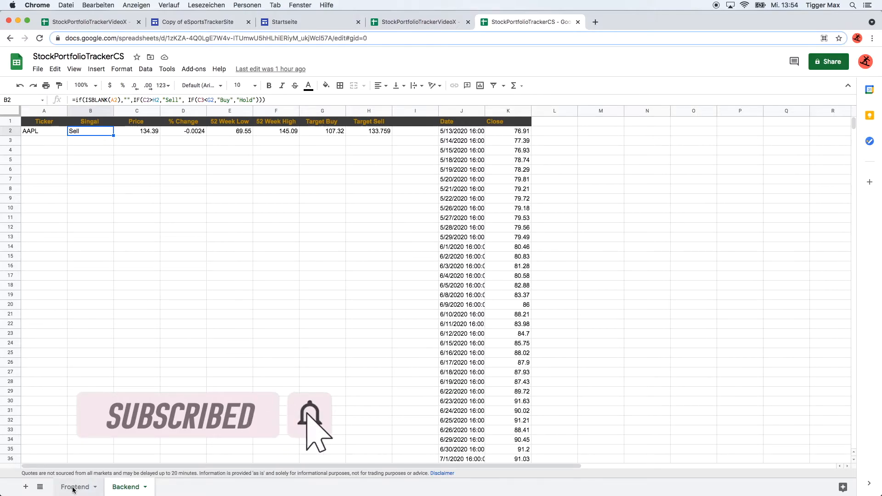
pyautogui.click(74, 488)
pyautogui.click(94, 21)
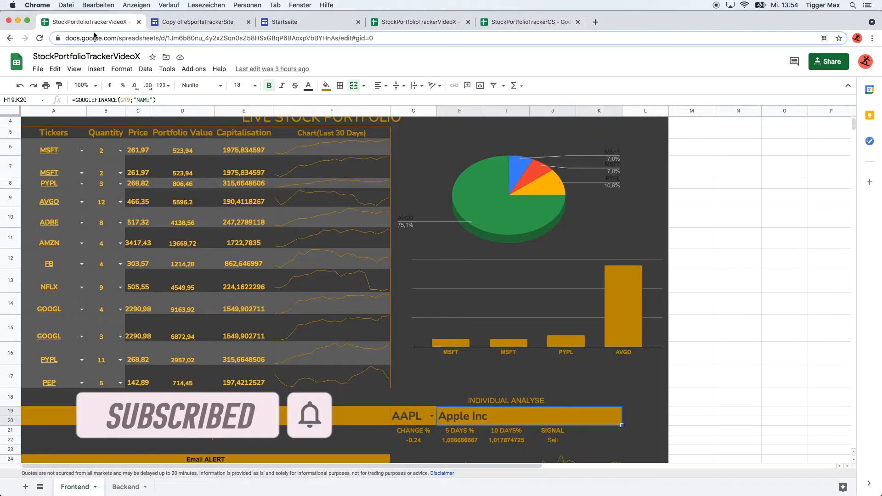
pyautogui.scroll(-3, 297, 383)
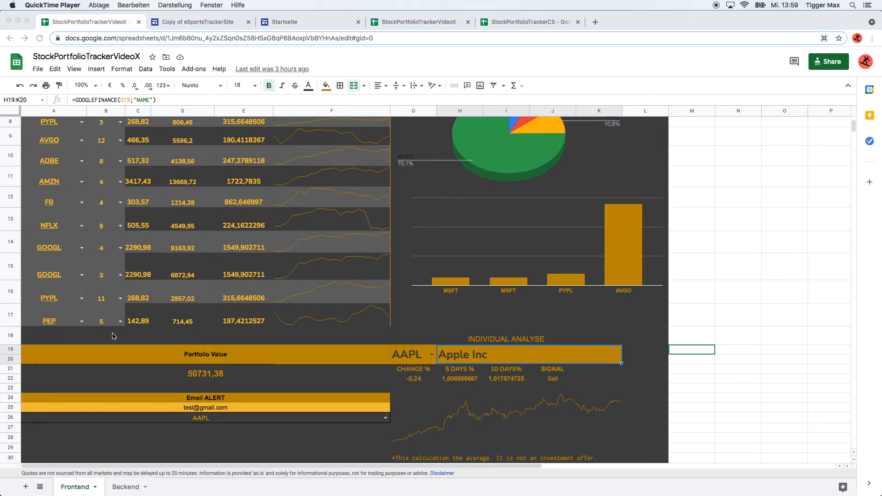
pyautogui.click(119, 488)
# Inspect the reference's five-workday price formula and 133.5 close, then return to StockPortfolioTrackerCS.
pyautogui.doubleClick(122, 487)
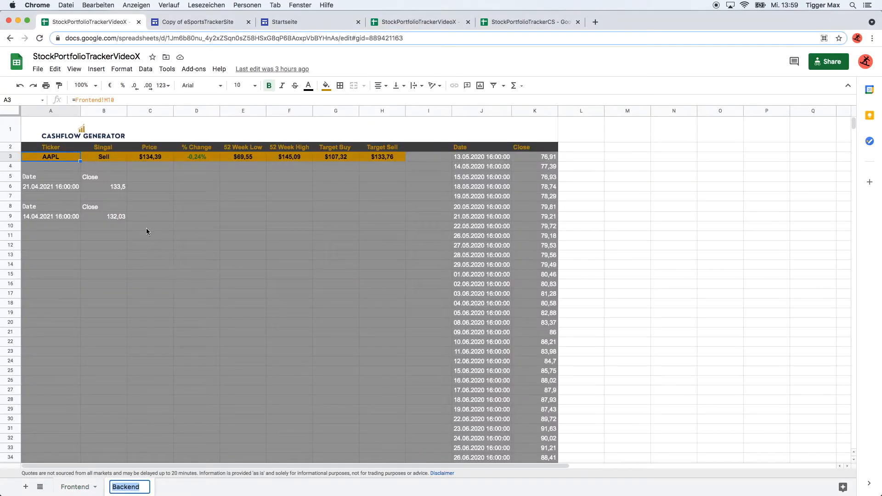
pyautogui.click(48, 176)
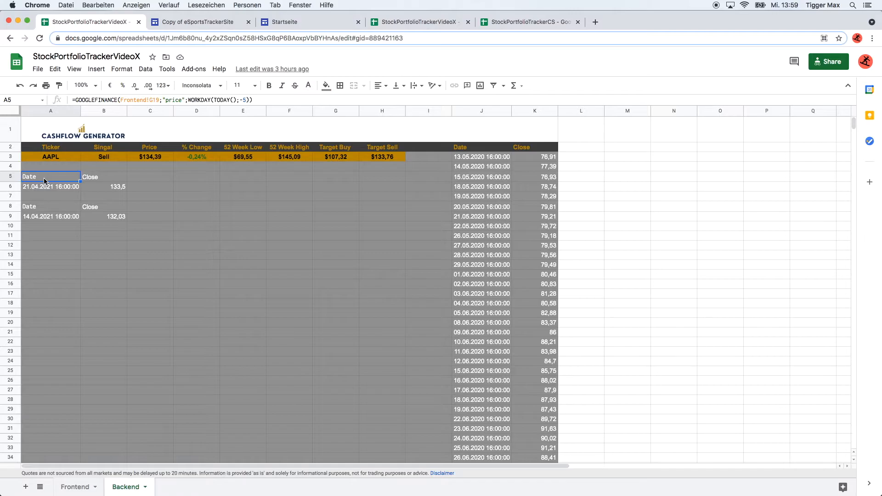
pyautogui.click(120, 189)
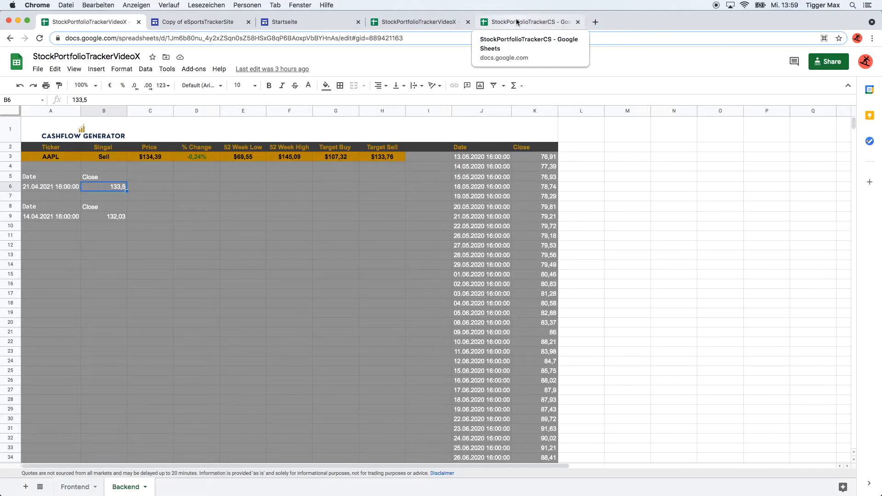
pyautogui.click(498, 23)
pyautogui.click(41, 152)
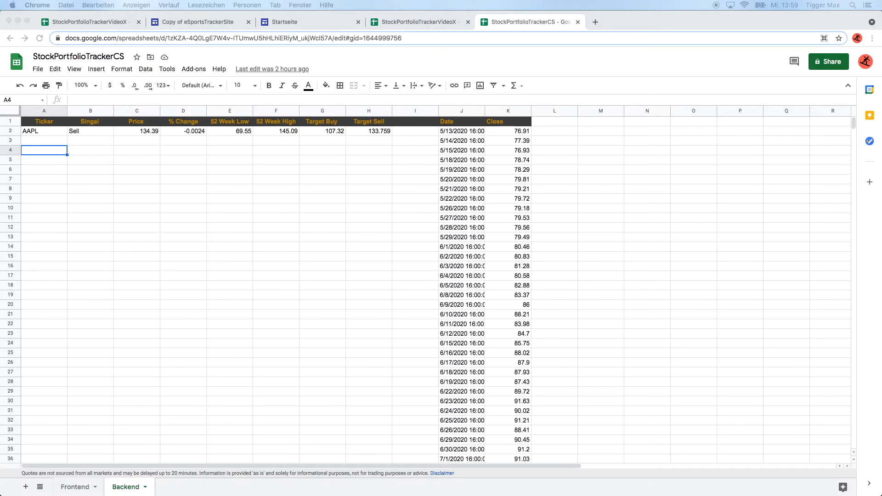
# Enter =GOOGLEFINANCE(A2;"price";WORKDAY(TODAY();-5)) in A4, returning 4/21/2021 16:00 and 133.5.
pyautogui.click(51, 154)
pyautogui.click(118, 100)
pyautogui.write('=goo')
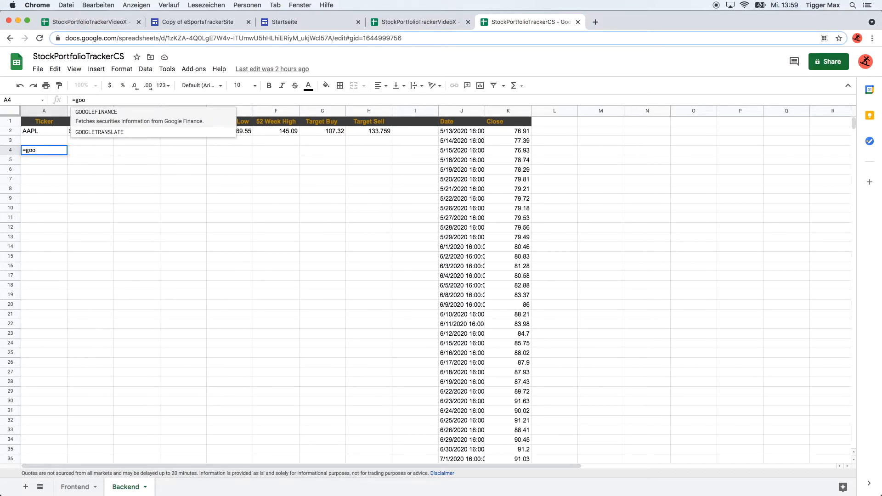
pyautogui.press('Tab')
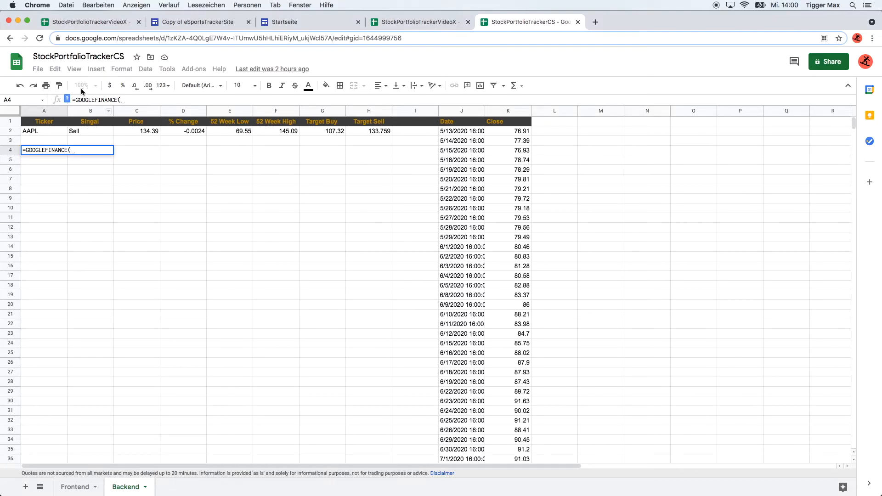
pyautogui.click(37, 132)
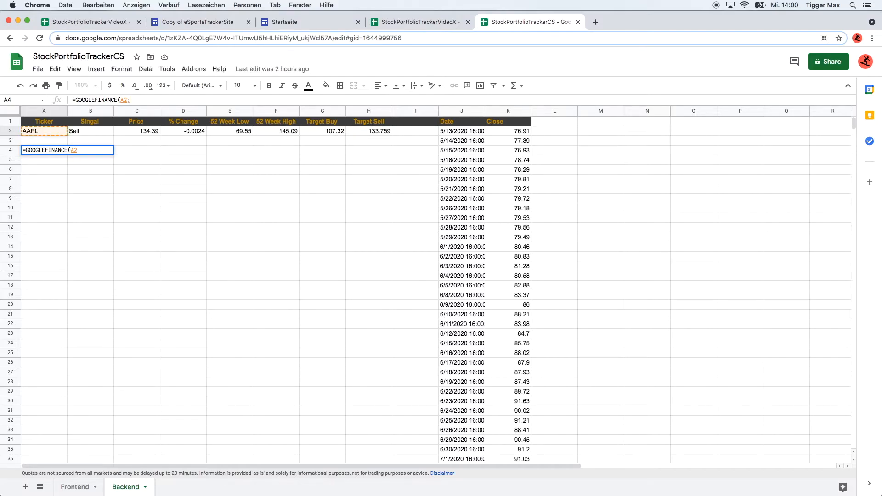
pyautogui.write(';""')
pyautogui.write('price')
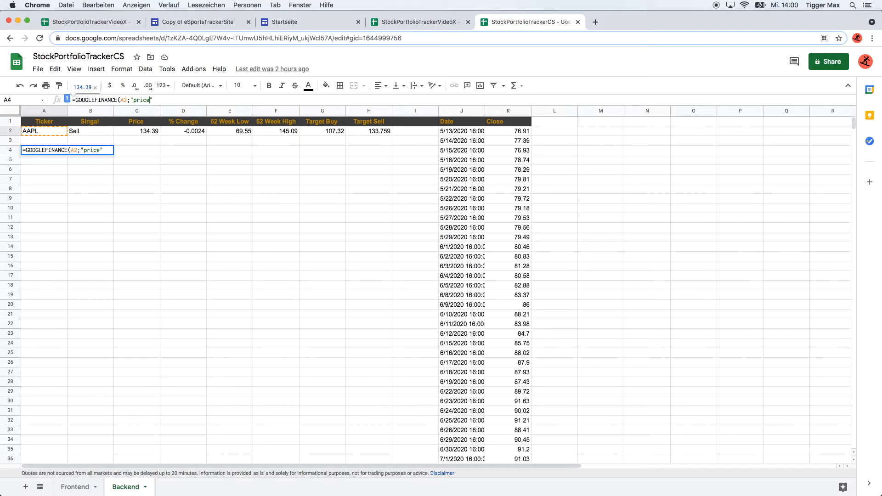
pyautogui.write(';wo')
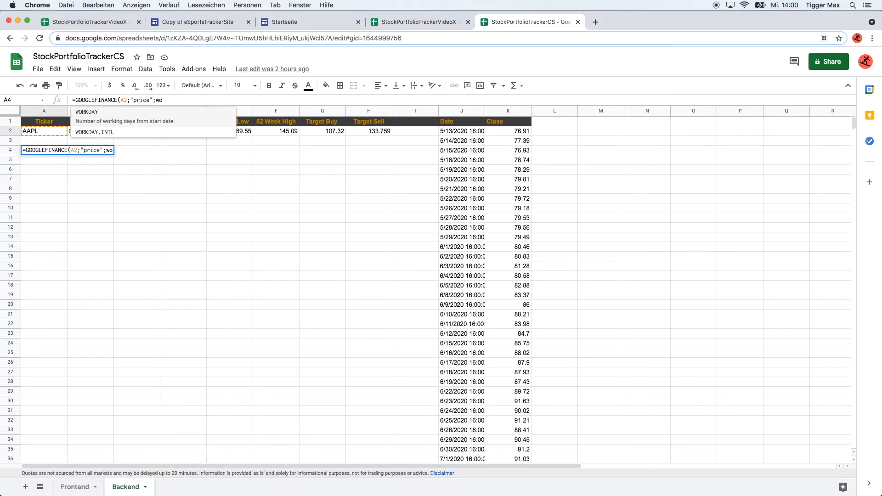
pyautogui.press('Tab')
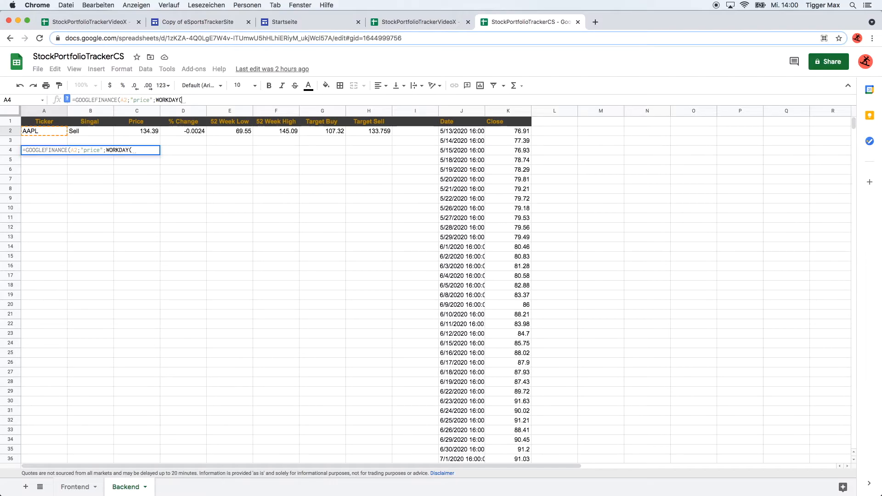
pyautogui.write('to')
pyautogui.press('Tab')
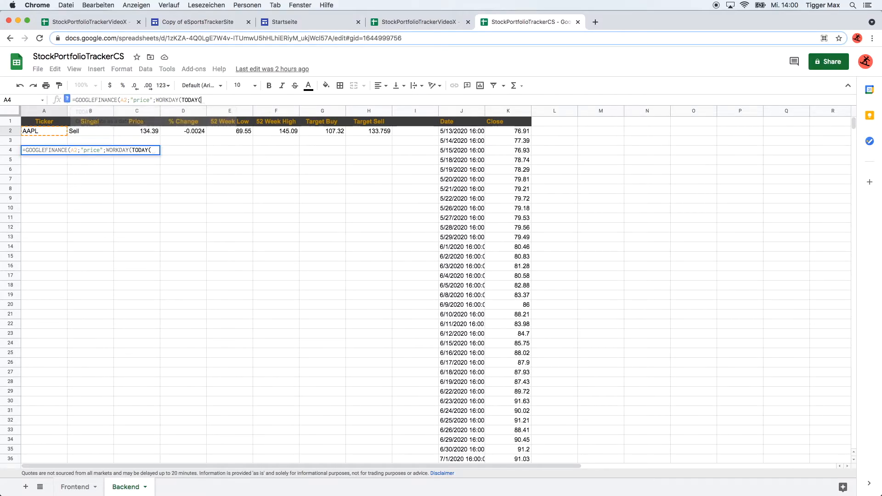
pyautogui.write(');')
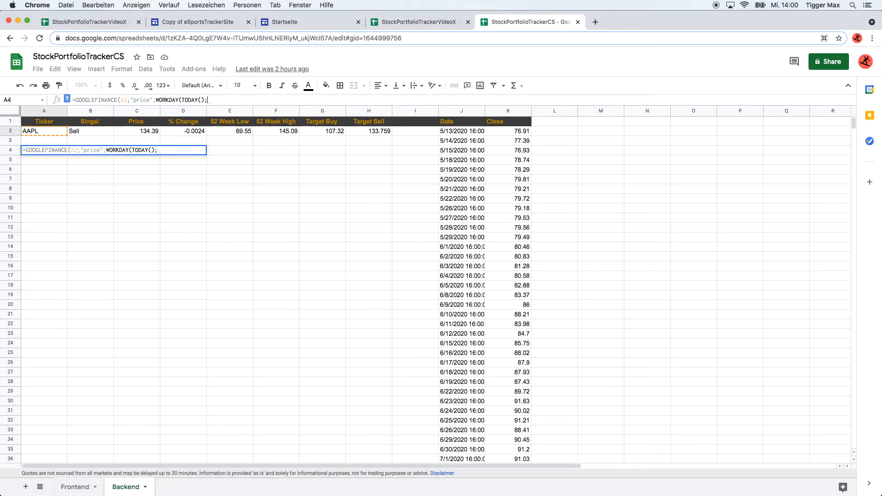
pyautogui.write('5))')
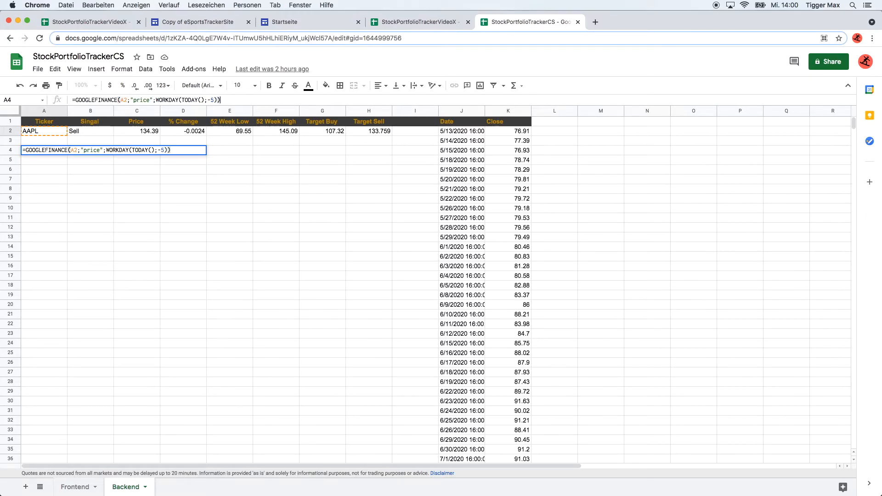
pyautogui.press('Return')
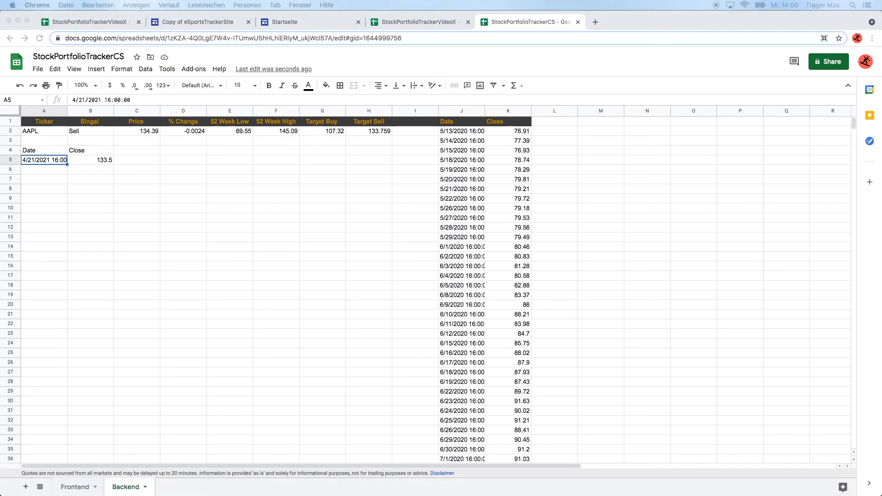
# Enter =GOOGLEFINANCE(A2;"price";WORKDAY(TODAY();-10)) in A7, returning 4/14/2021 16:00 and 132.03.
pyautogui.click(41, 179)
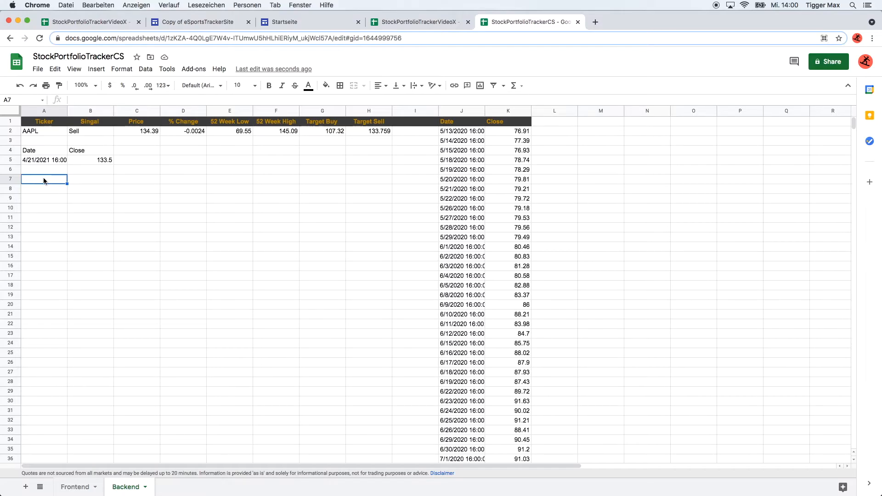
pyautogui.write('=')
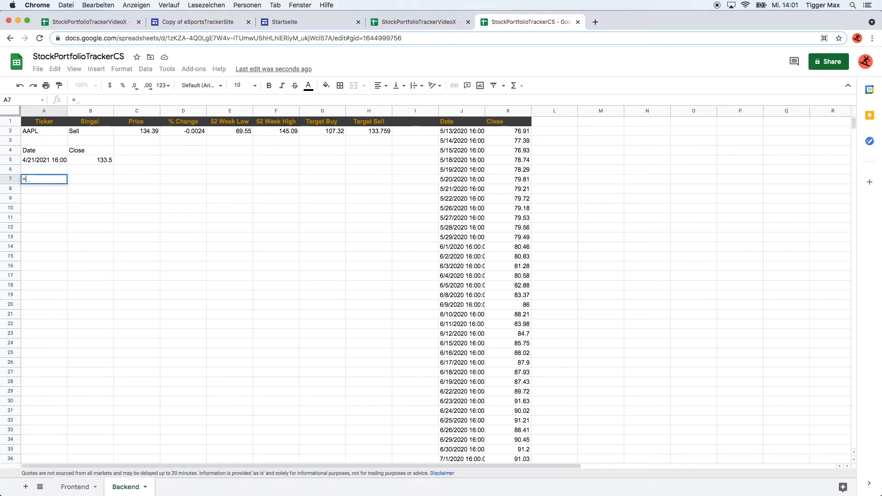
pyautogui.write('Goog')
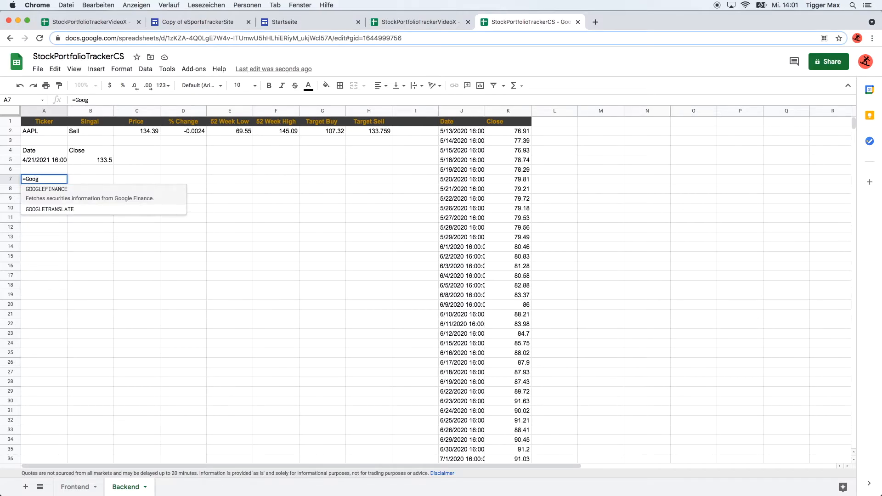
pyautogui.press('Tab')
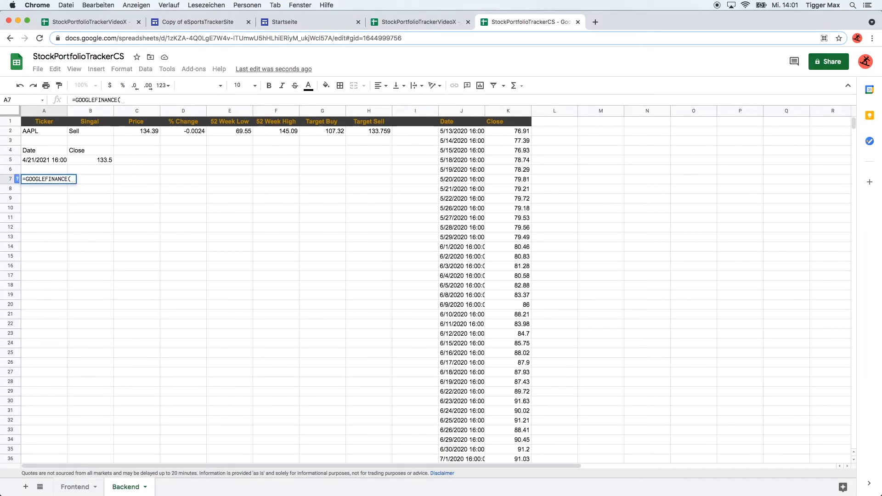
pyautogui.click(36, 132)
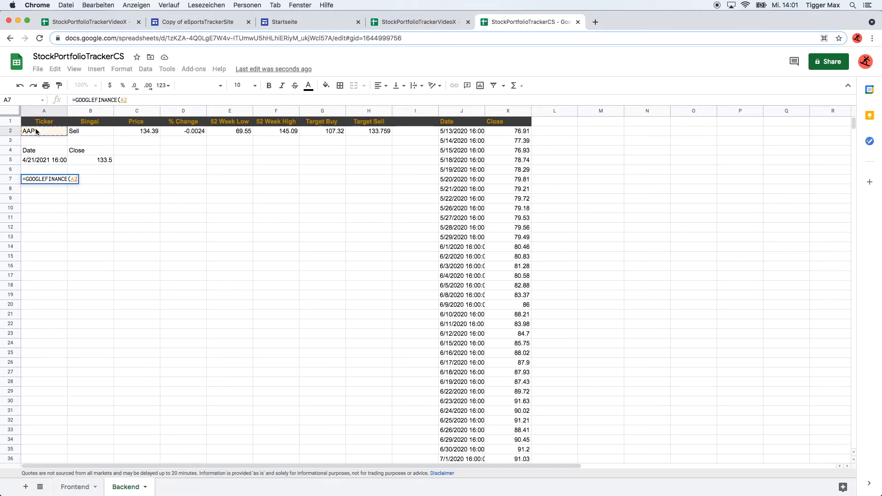
pyautogui.write(';"price"')
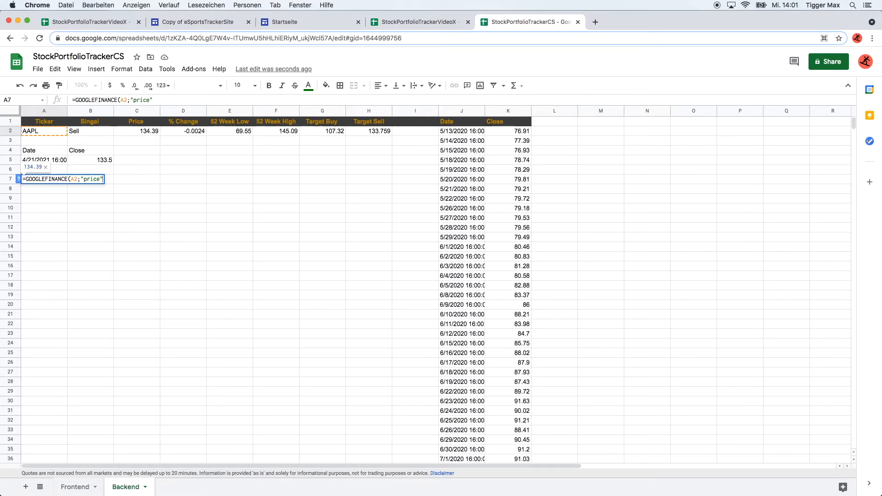
pyautogui.write(';wo')
pyautogui.press('Tab')
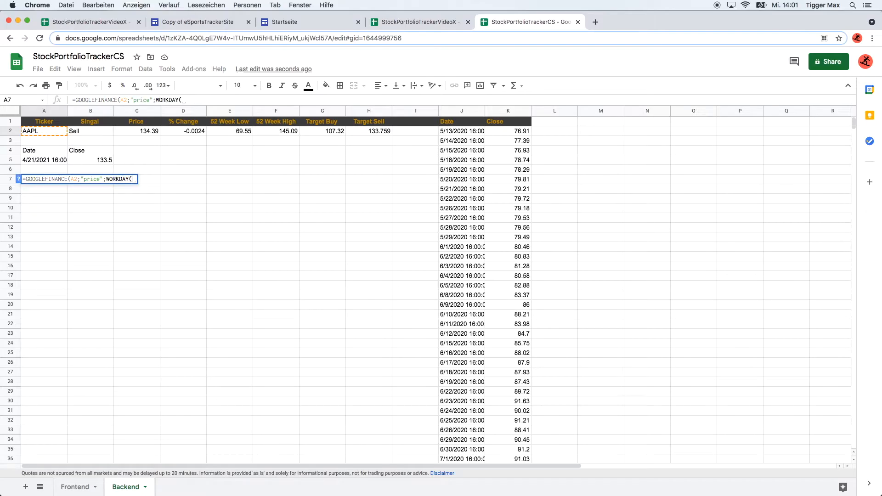
pyautogui.write('TOda')
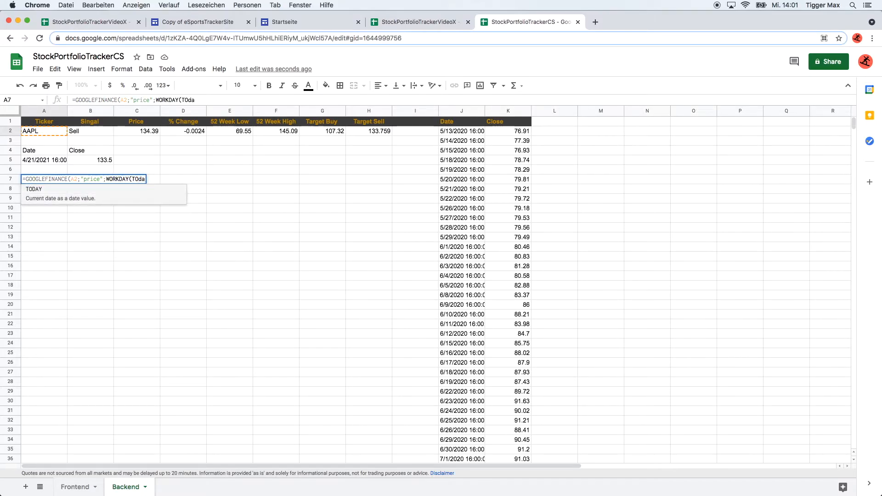
pyautogui.press('Tab')
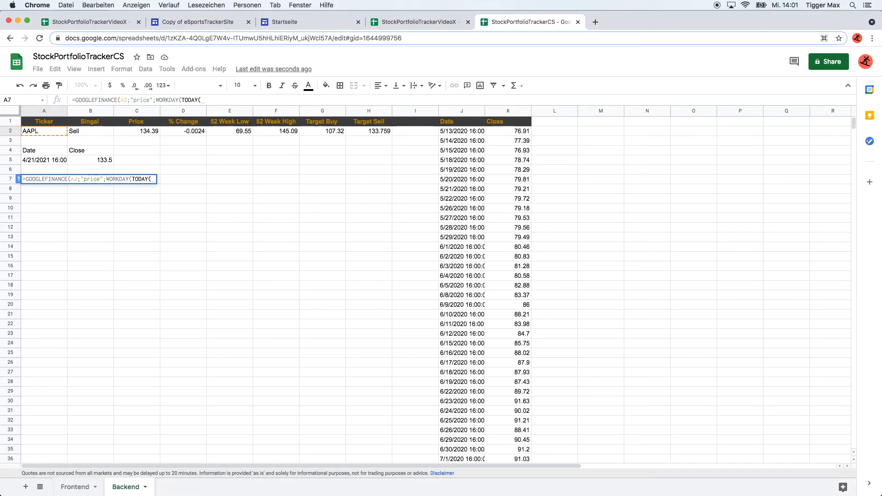
pyautogui.write(')')
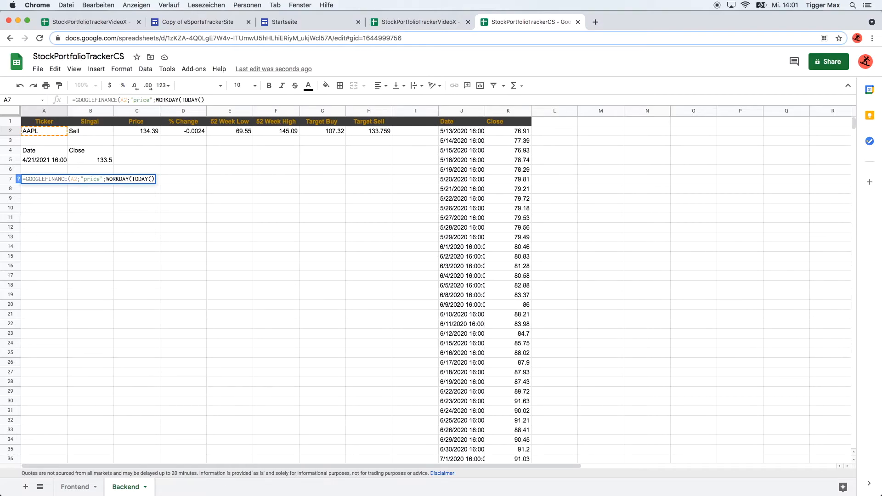
pyautogui.write(';-10==')
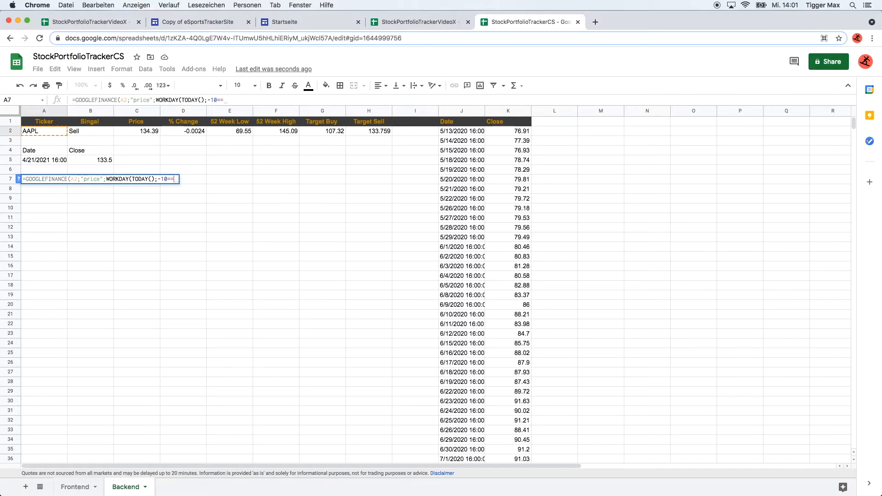
pyautogui.press('BackSpace')
pyautogui.press('BackSpace')
pyautogui.write('))')
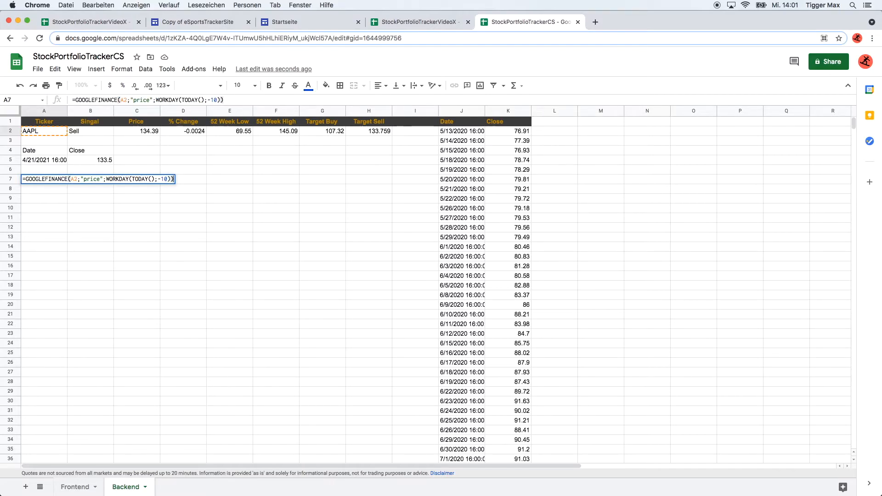
pyautogui.press('Return')
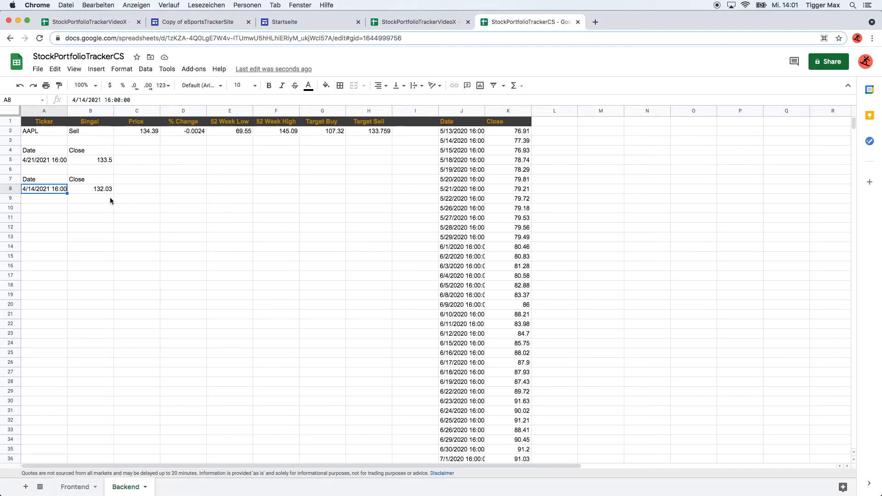
# On the Frontend sheet, merge the Ind. Analyse heading across E29:H29.
pyautogui.click(74, 487)
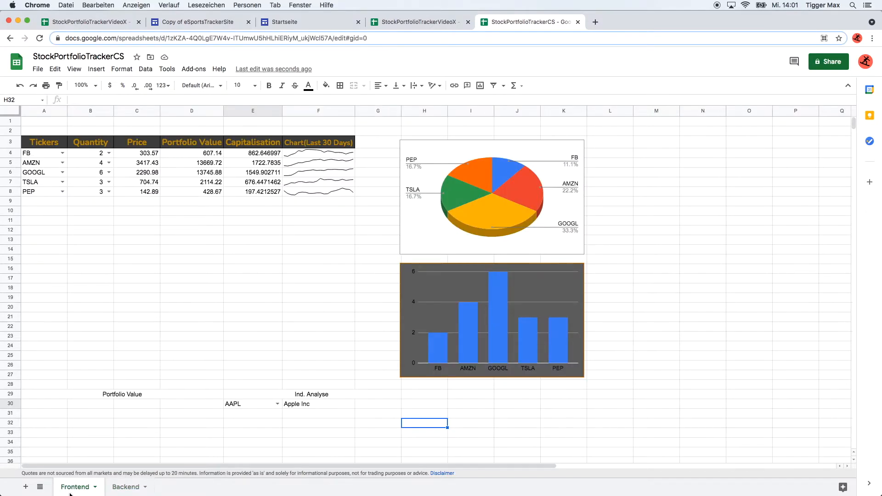
pyautogui.click(271, 420)
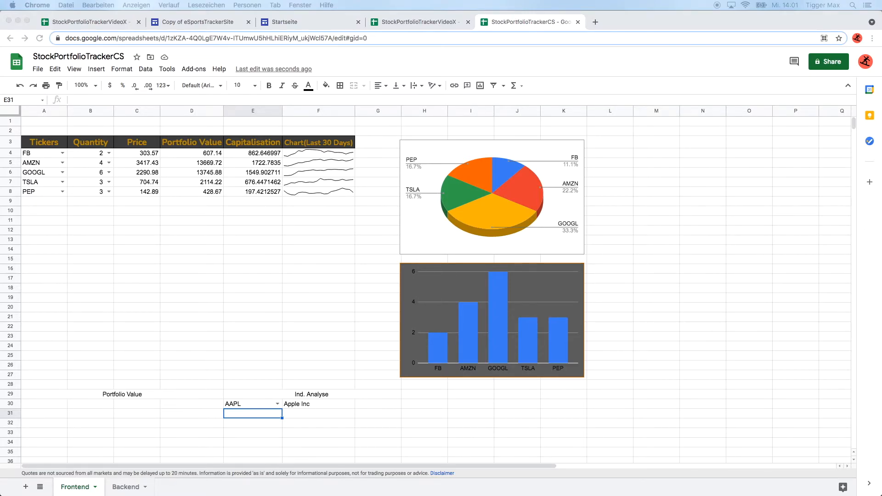
pyautogui.click(153, 396)
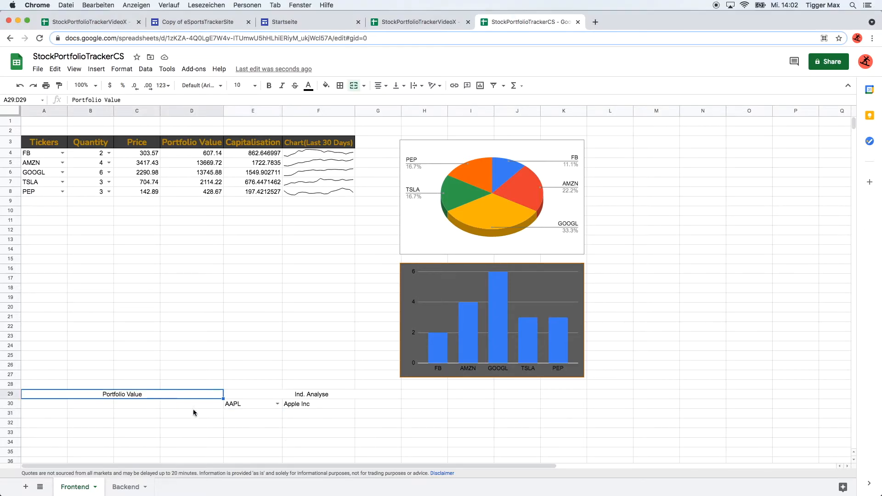
pyautogui.moveTo(252, 397); pyautogui.dragTo(422, 391)
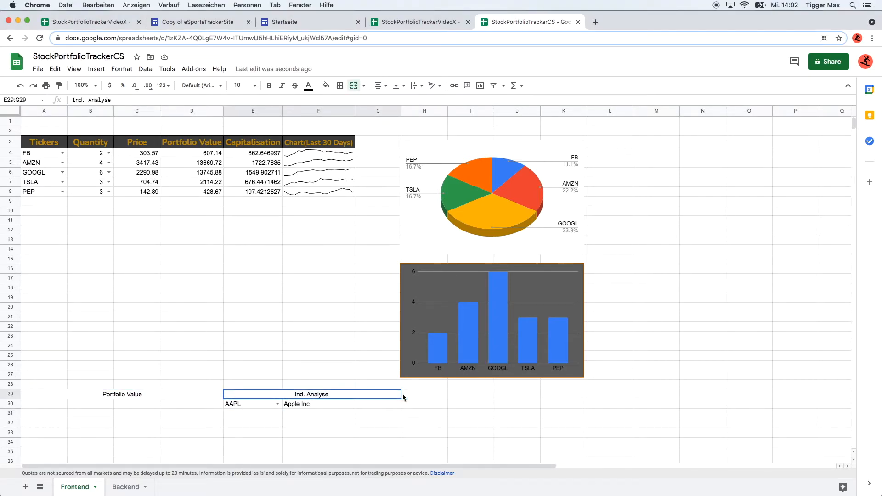
pyautogui.click(354, 89)
pyautogui.click(321, 423)
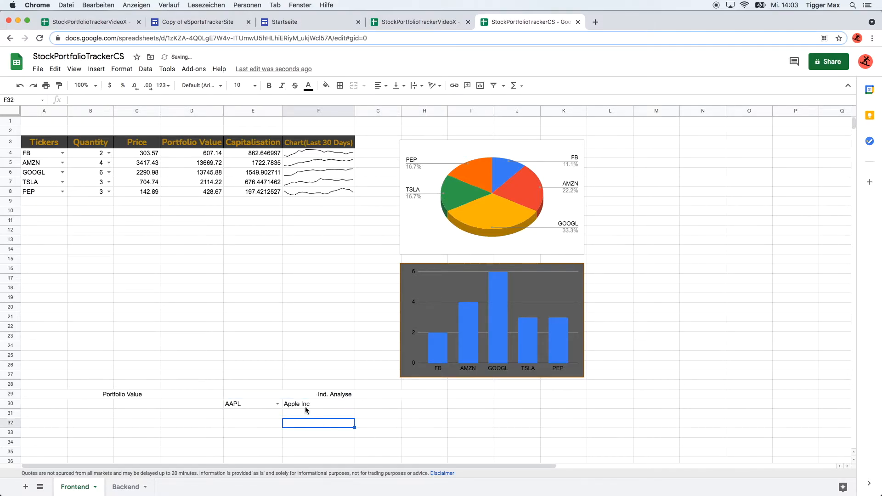
# Merge F30:H30 and centre Apple Inc horizontally within it.
pyautogui.moveTo(326, 405); pyautogui.dragTo(432, 407)
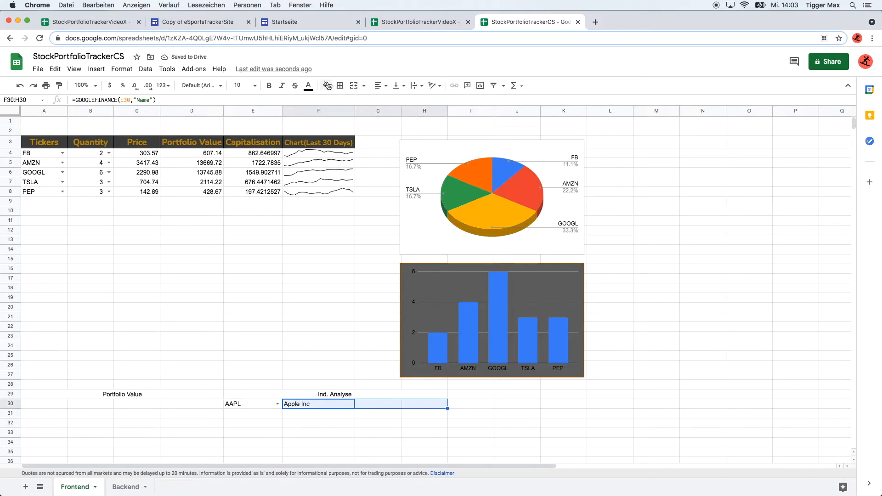
pyautogui.click(354, 85)
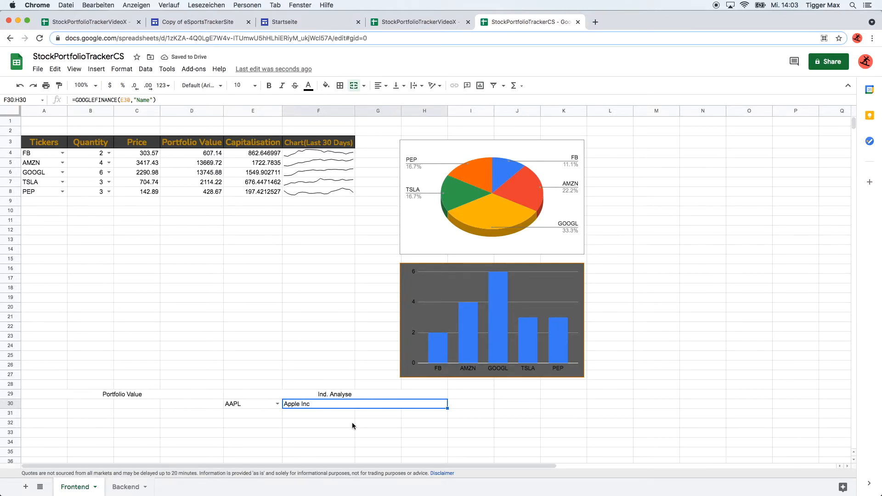
pyautogui.click(353, 85)
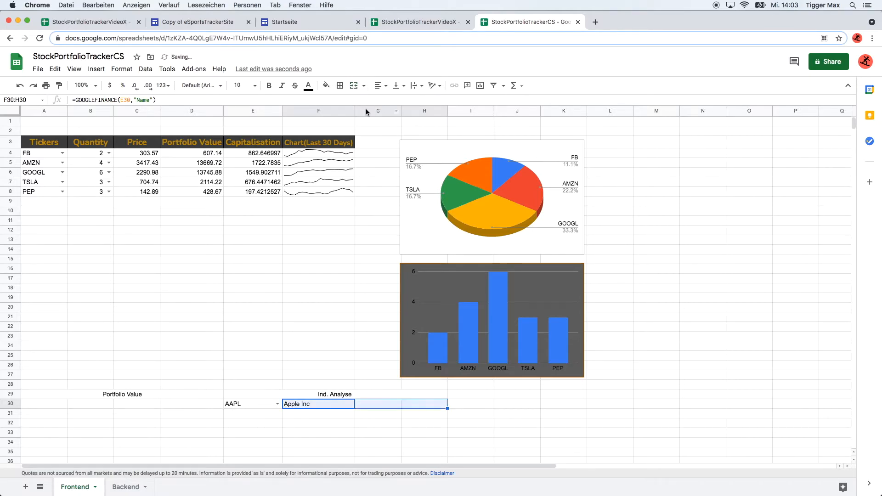
pyautogui.click(363, 86)
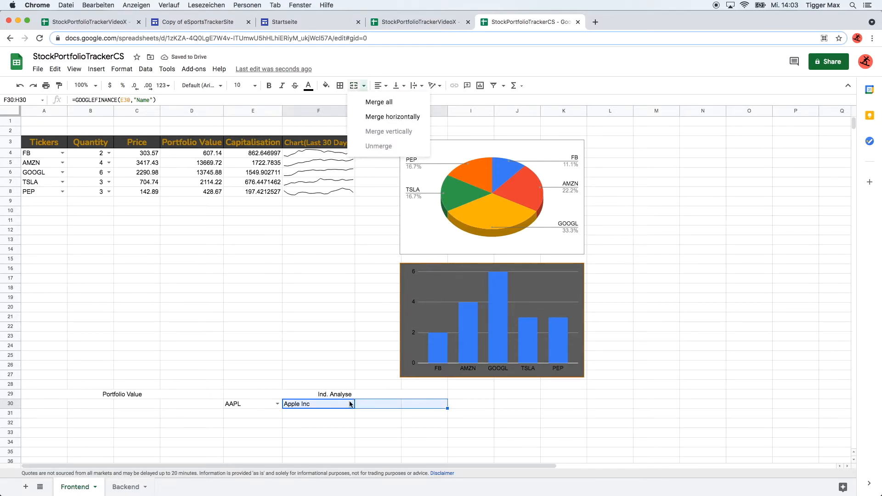
pyautogui.click(335, 422)
pyautogui.moveTo(331, 404); pyautogui.dragTo(416, 408)
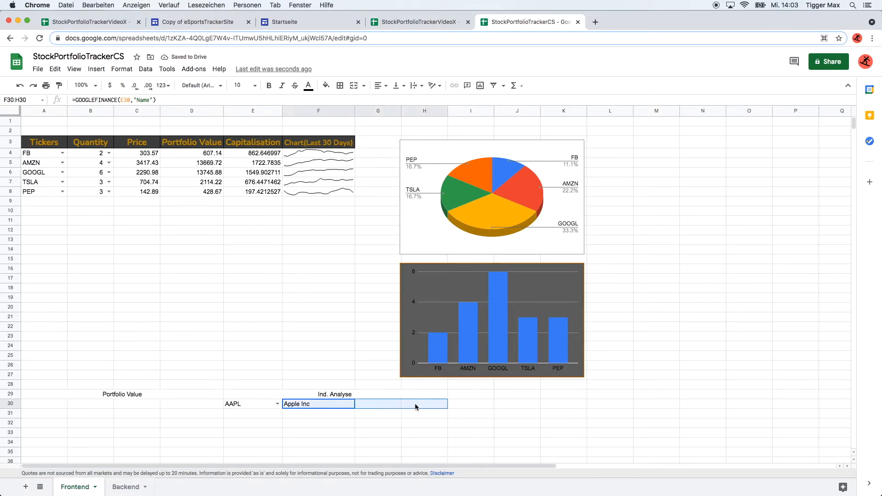
pyautogui.click(353, 85)
pyautogui.click(379, 85)
pyautogui.click(391, 101)
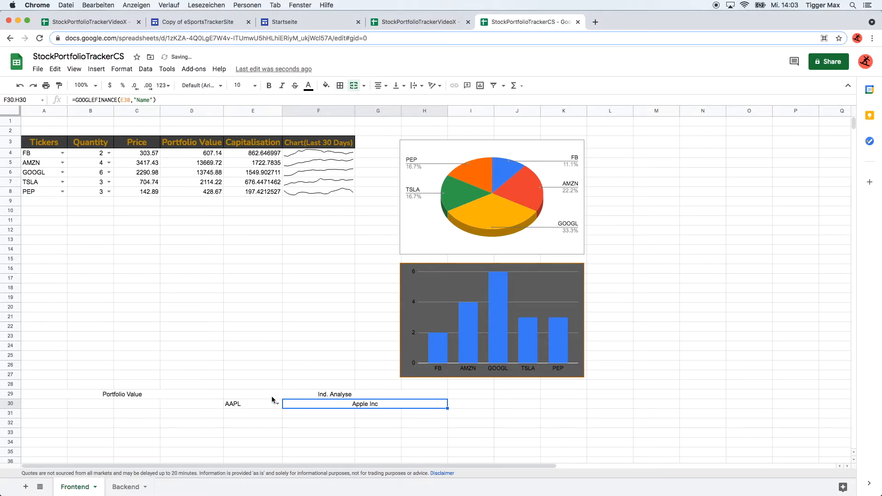
pyautogui.moveTo(260, 396); pyautogui.dragTo(124, 394)
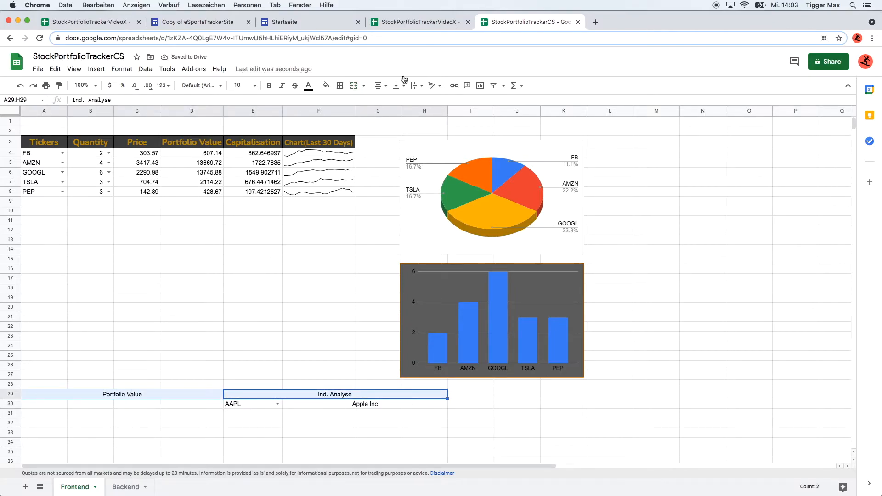
# Fill the row 29 heading cells gold.
pyautogui.click(326, 85)
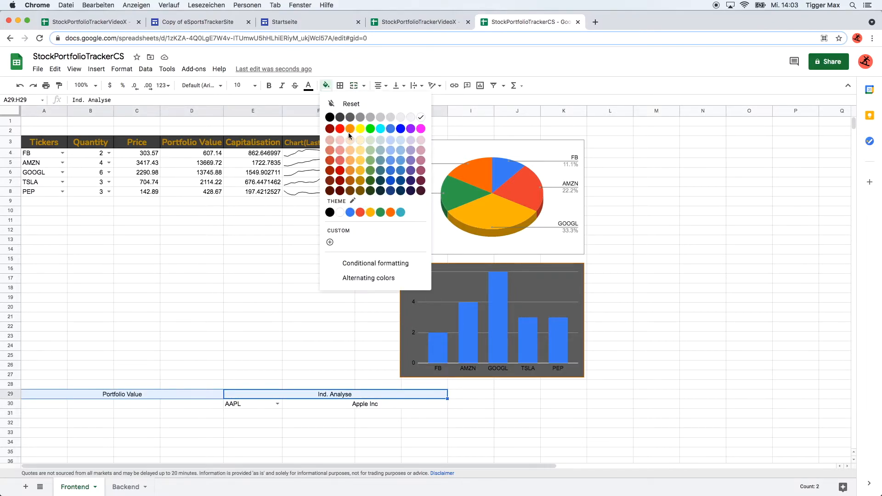
pyautogui.click(360, 174)
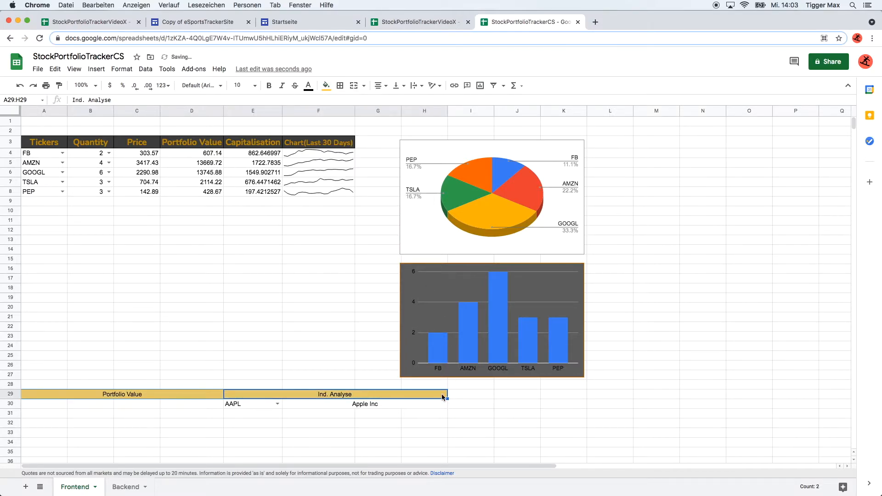
pyautogui.click(275, 291)
# Shade the dashboard area A4:G28 dark grey.
pyautogui.click(44, 154)
pyautogui.moveTo(106, 192); pyautogui.dragTo(358, 386)
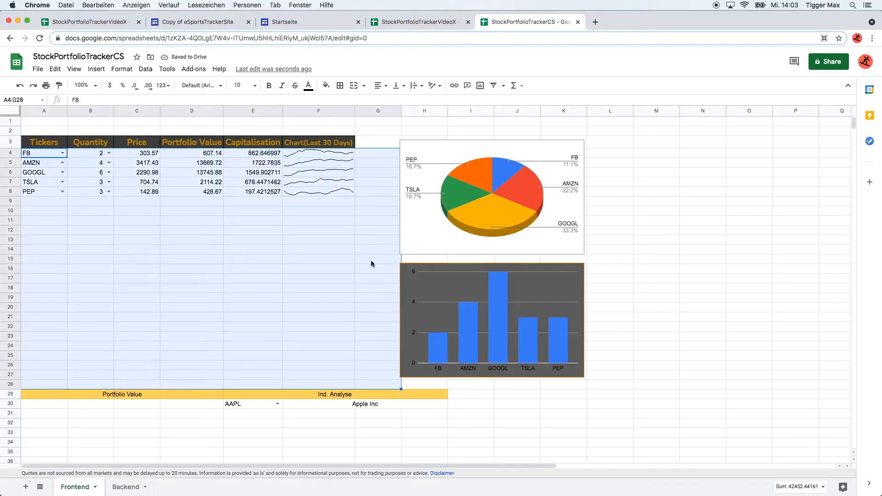
pyautogui.click(326, 85)
pyautogui.click(351, 117)
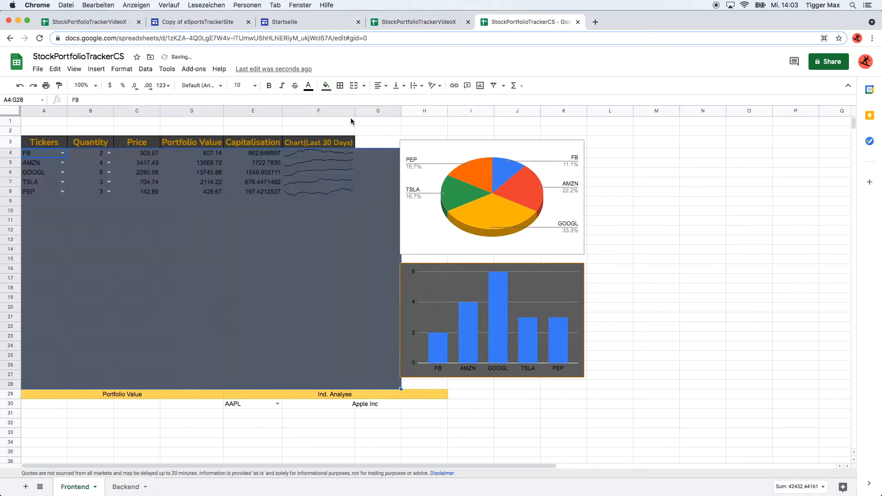
pyautogui.click(263, 222)
# Add borders around every cell of the ticker table A4:F9.
pyautogui.moveTo(46, 155); pyautogui.dragTo(318, 202)
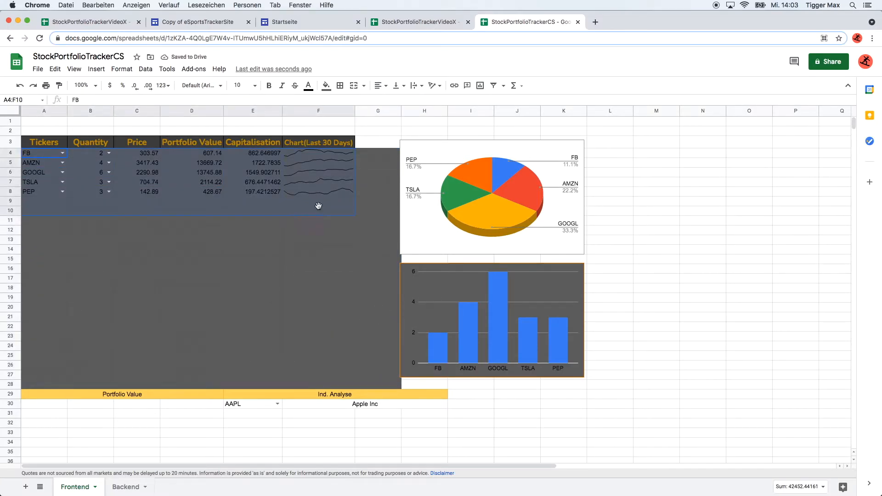
pyautogui.click(343, 91)
pyautogui.click(346, 105)
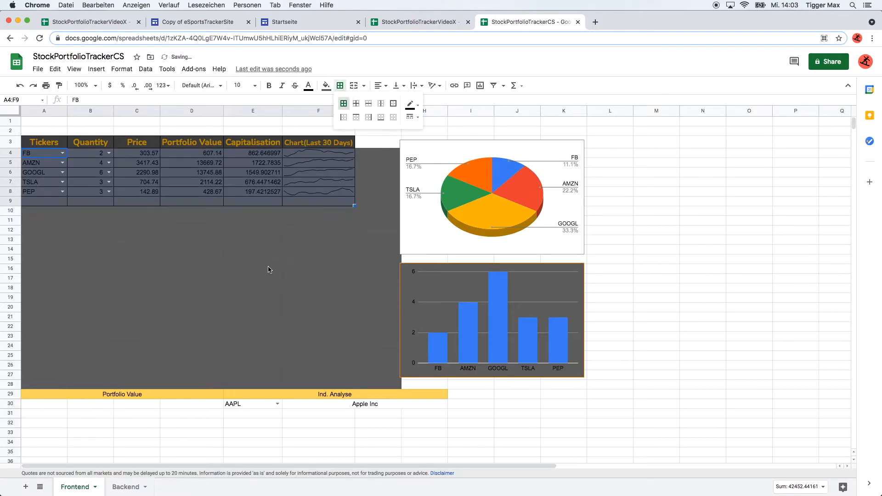
pyautogui.click(267, 268)
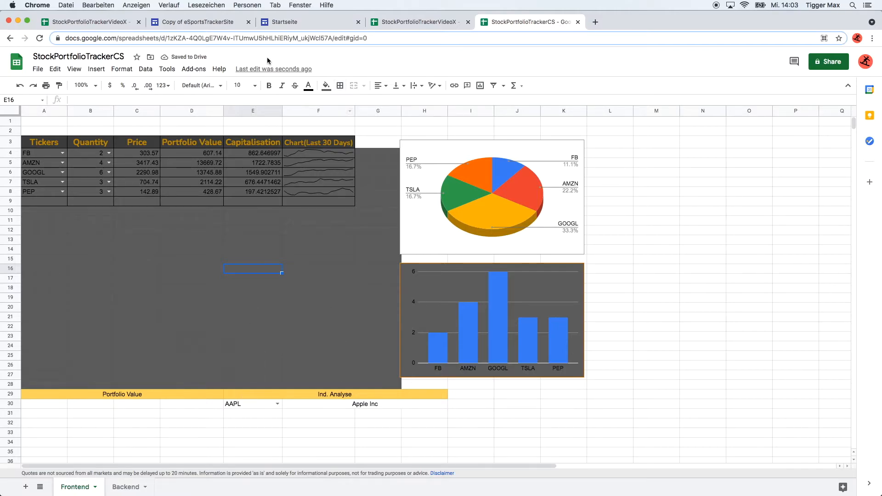
# Compare with the finished StockPortfolioTrackerVideoX Frontend dashboard, then return to StockPortfolioTrackerCS.
pyautogui.click(102, 23)
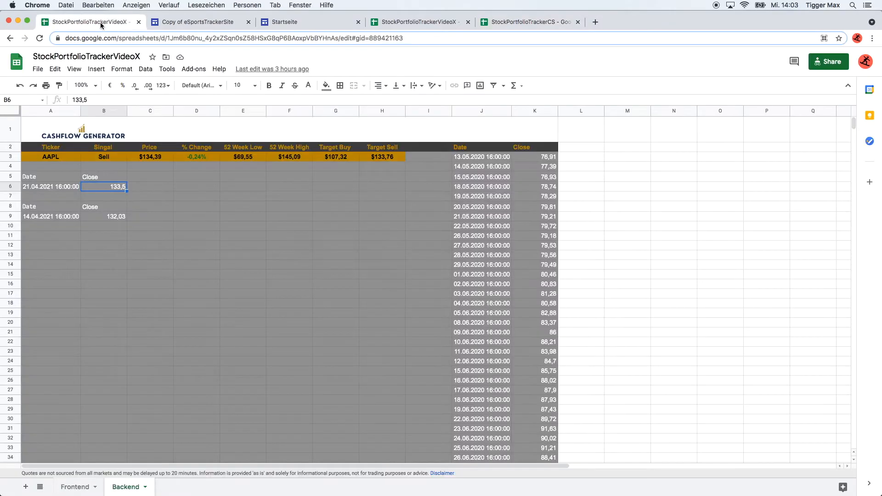
pyautogui.click(80, 487)
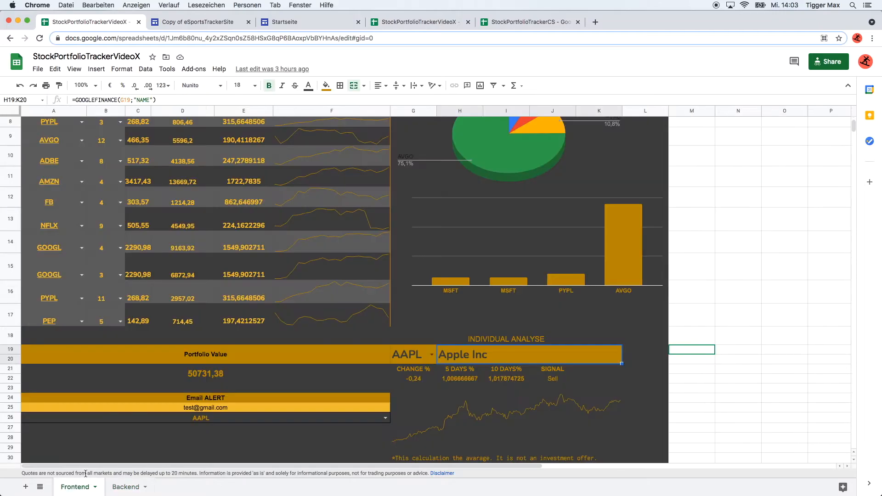
pyautogui.scroll(-5, 194, 413)
pyautogui.scroll(3, 197, 412)
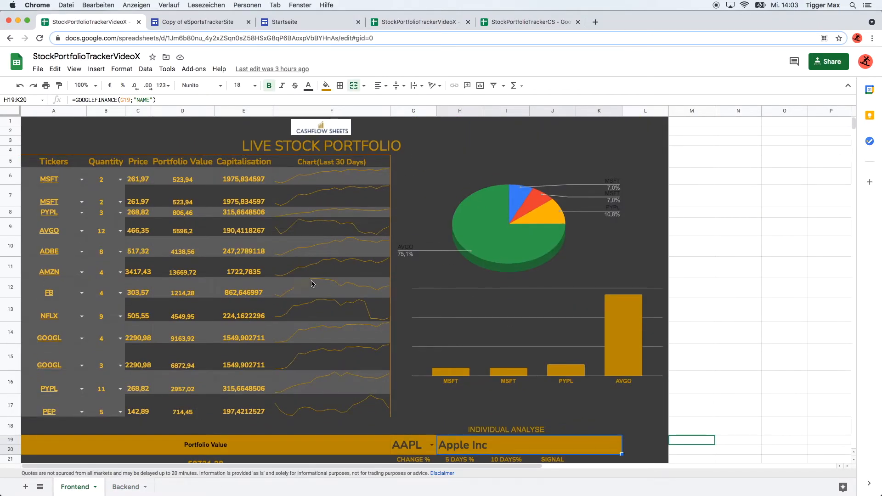
pyautogui.click(505, 22)
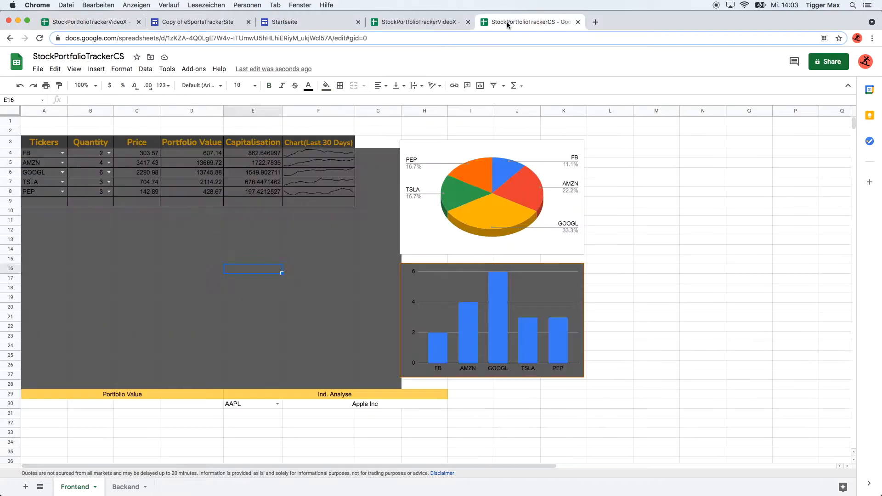
# Fill cell G3 dark grey to extend the background.
pyautogui.click(374, 144)
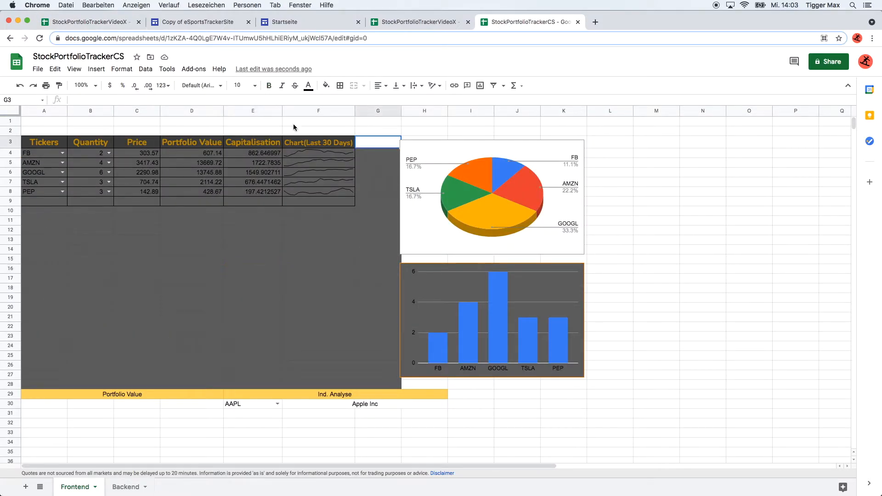
pyautogui.click(326, 86)
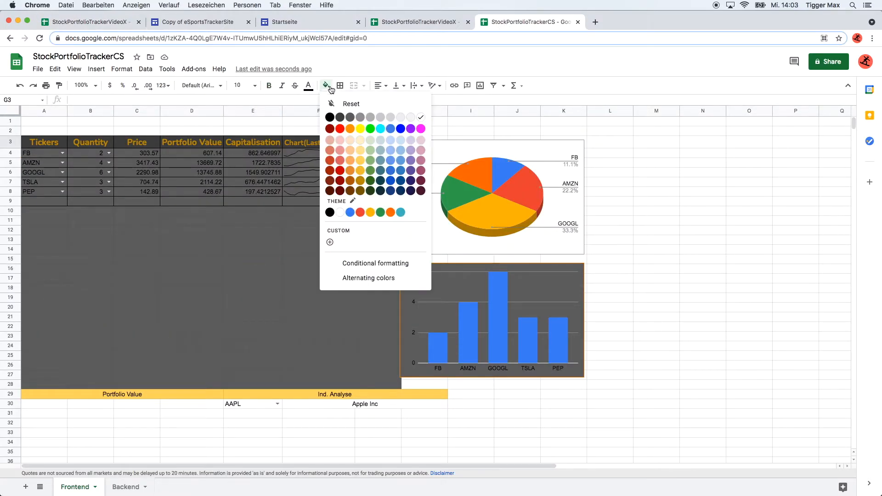
pyautogui.click(343, 118)
pyautogui.click(302, 289)
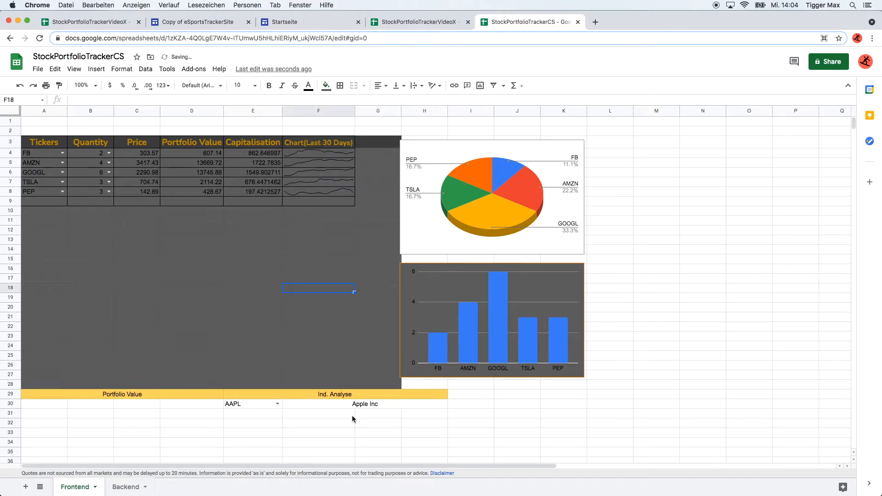
# Centre AAPL in E30 and give row 30 (A30:H30) a dark grey fill with gold text.
pyautogui.moveTo(264, 408); pyautogui.dragTo(355, 405)
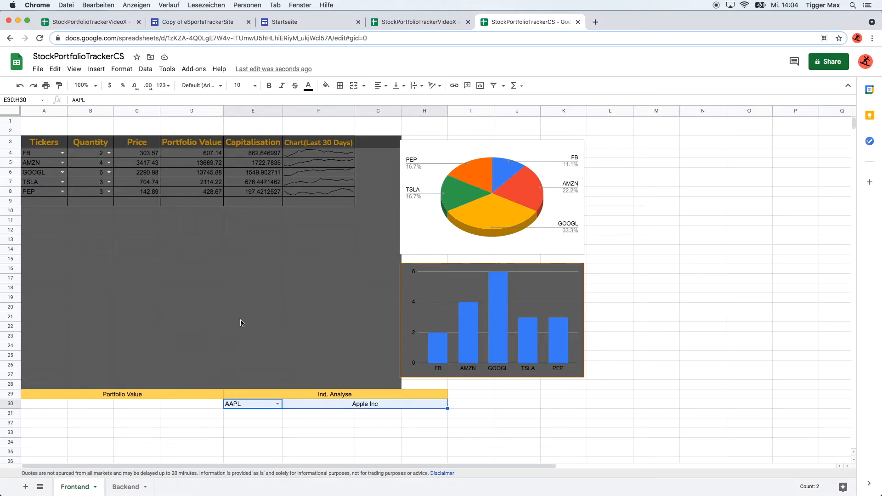
pyautogui.click(378, 86)
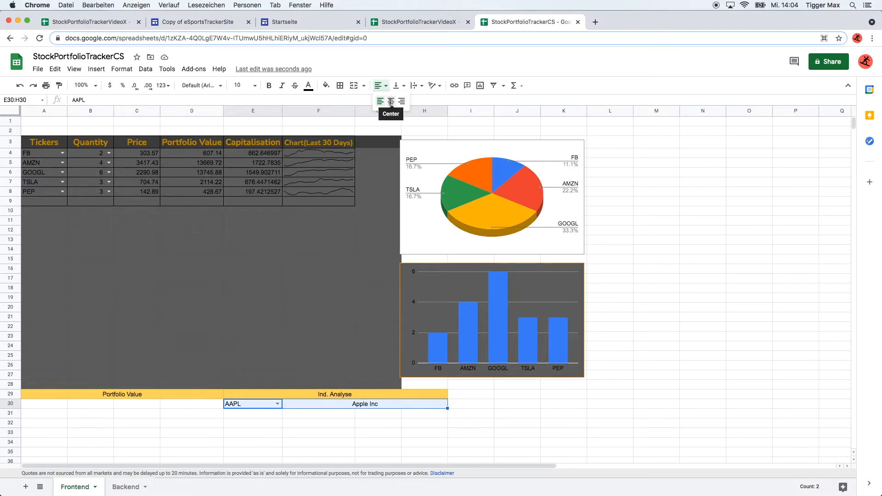
pyautogui.click(391, 107)
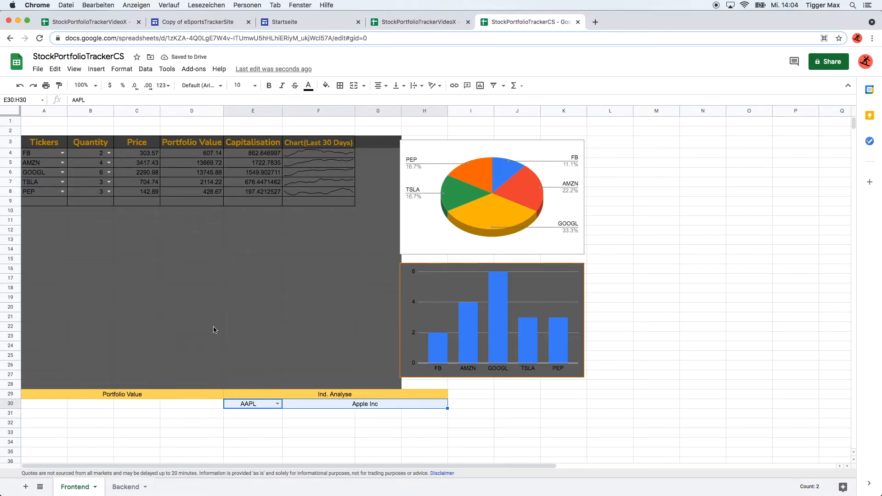
pyautogui.moveTo(64, 404); pyautogui.dragTo(387, 407)
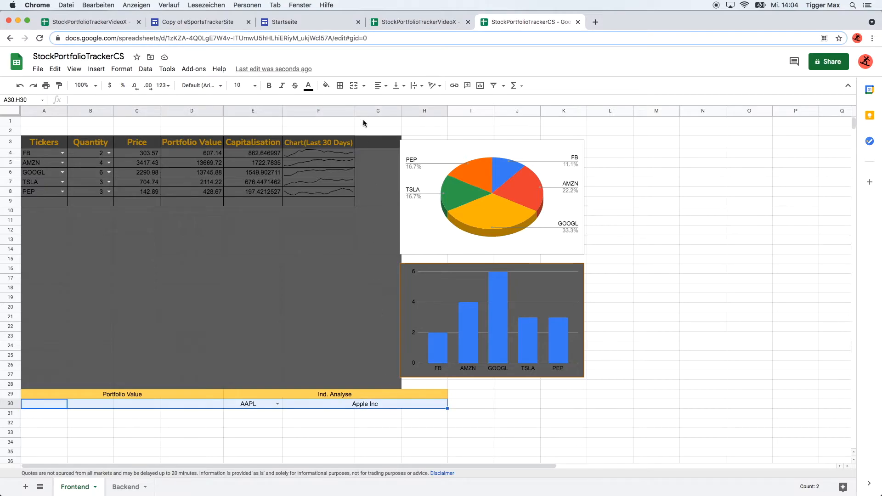
pyautogui.click(326, 85)
pyautogui.click(343, 120)
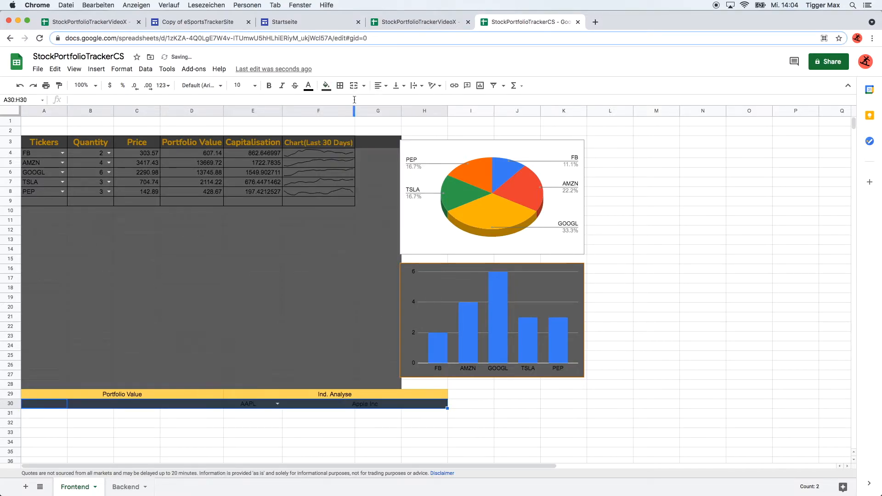
pyautogui.click(309, 86)
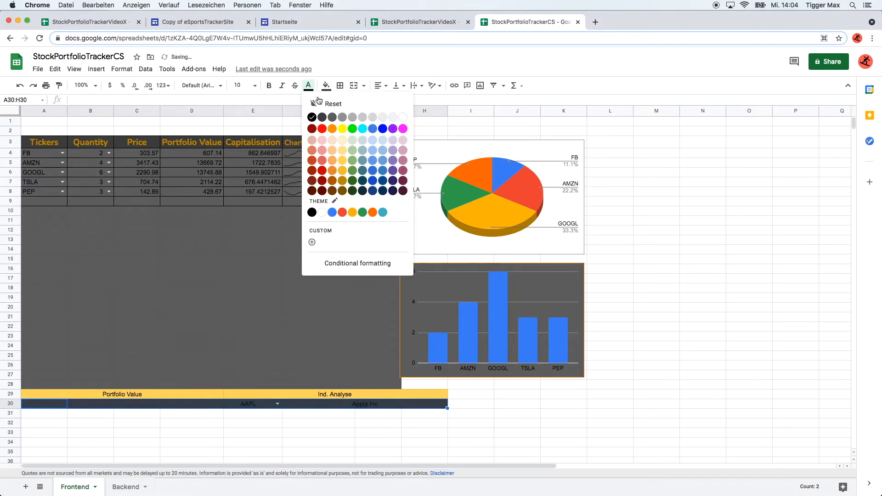
pyautogui.click(341, 181)
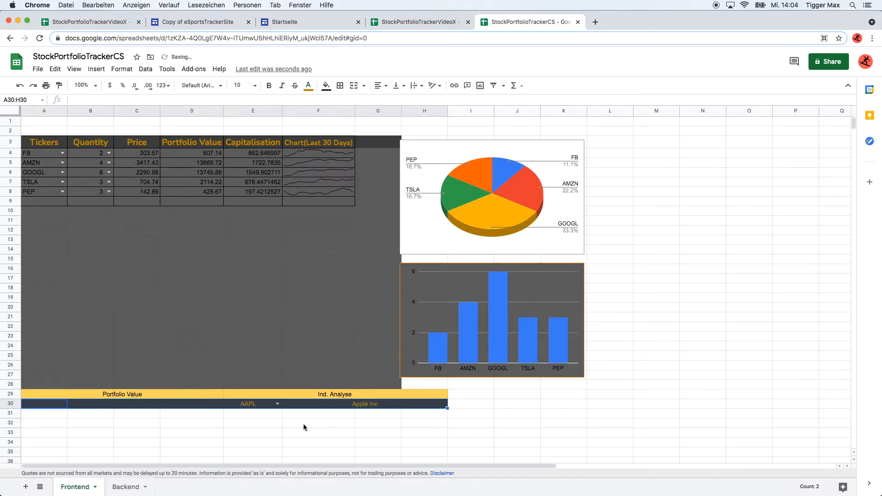
# Resize and align the pie and bar charts so they stack flush beside the portfolio table.
pyautogui.click(179, 434)
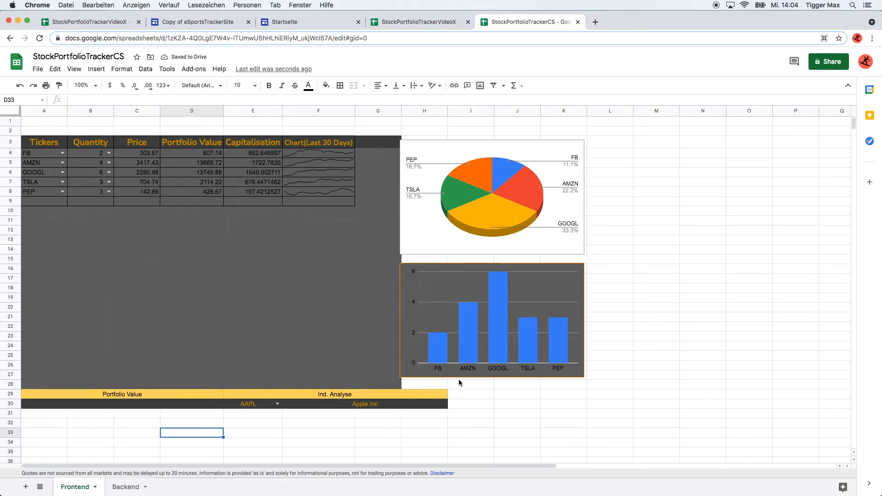
pyautogui.click(440, 147)
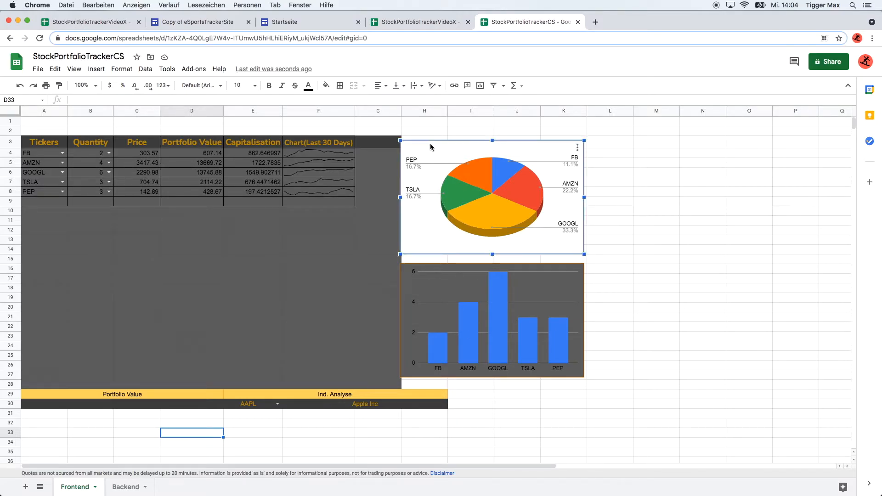
pyautogui.moveTo(433, 145); pyautogui.dragTo(433, 142)
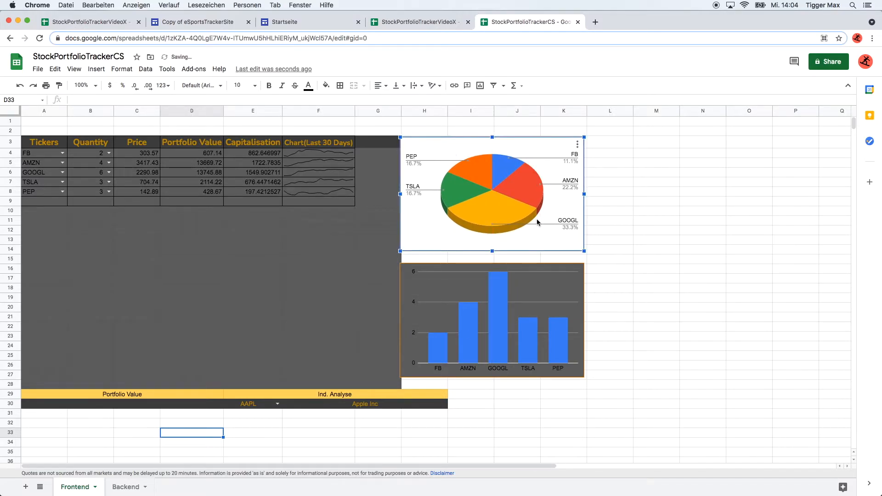
pyautogui.moveTo(584, 252); pyautogui.dragTo(587, 254)
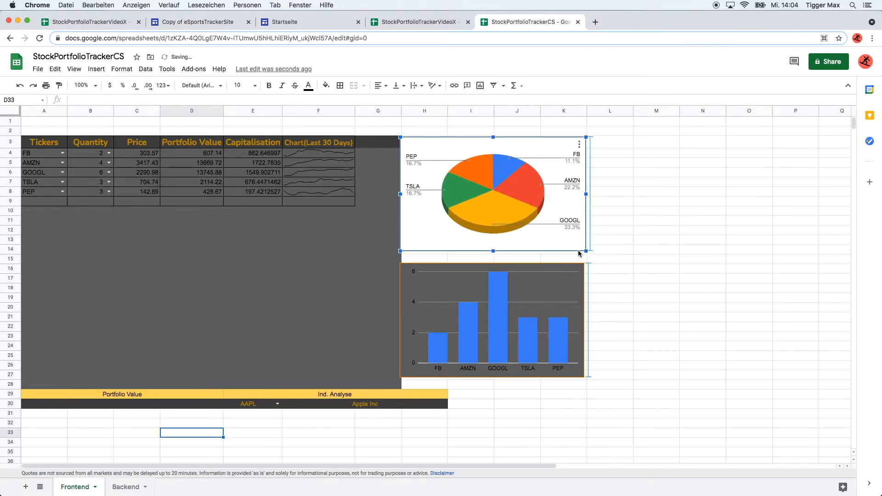
pyautogui.click(527, 264)
pyautogui.moveTo(492, 263); pyautogui.dragTo(493, 251)
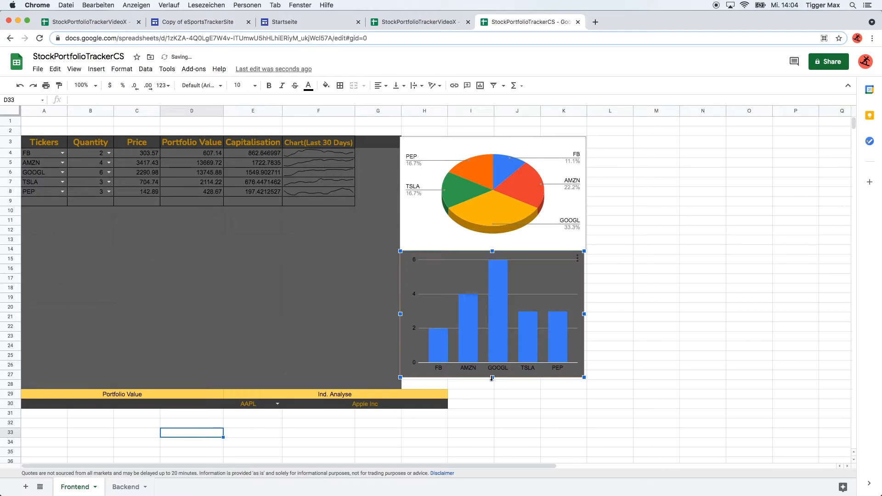
pyautogui.moveTo(492, 377); pyautogui.dragTo(491, 391)
pyautogui.moveTo(584, 320); pyautogui.dragTo(586, 320)
pyautogui.click(634, 396)
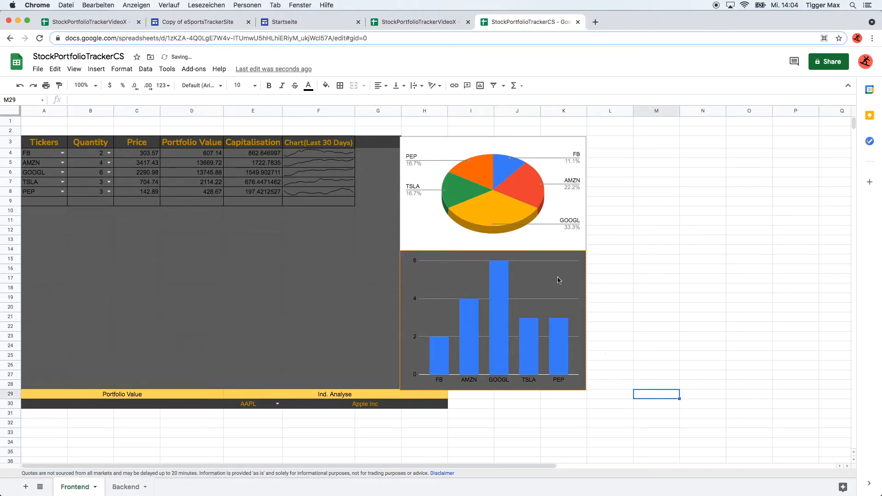
# Set the pie chart's Chart style background colour to dark grey.
pyautogui.click(535, 151)
pyautogui.doubleClick(534, 152)
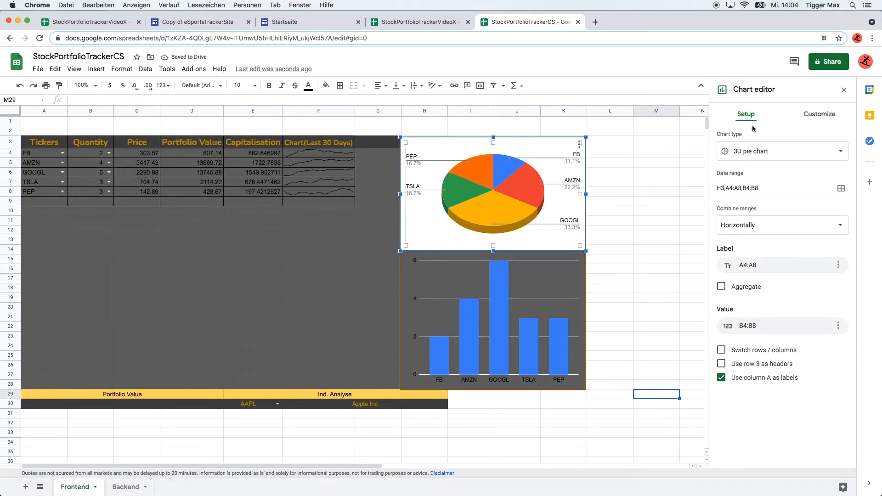
pyautogui.click(813, 118)
pyautogui.click(741, 133)
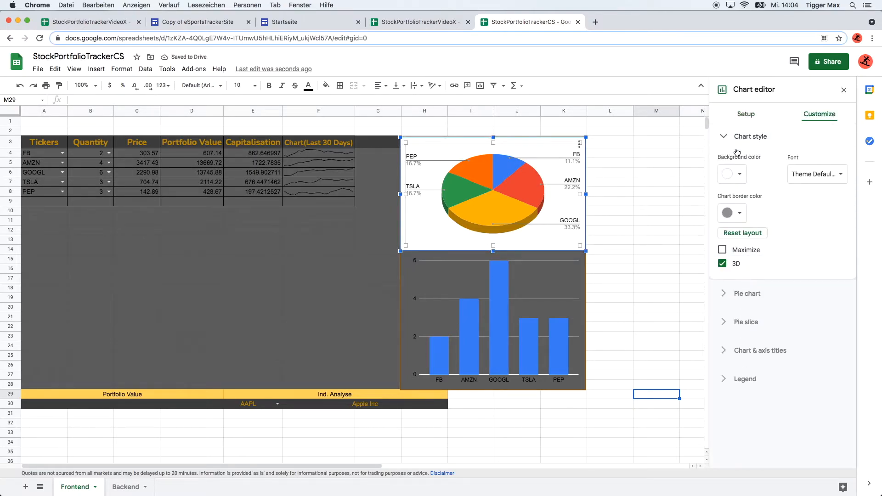
pyautogui.click(741, 178)
pyautogui.click(747, 210)
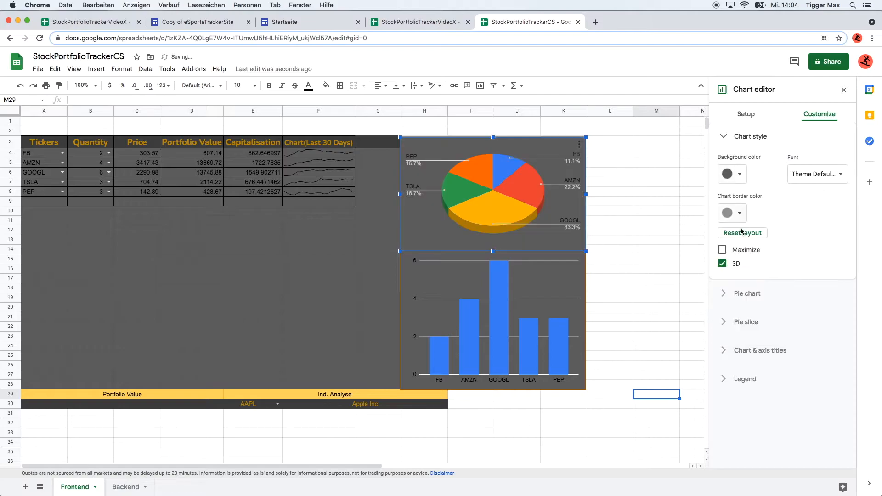
pyautogui.click(655, 327)
pyautogui.click(659, 290)
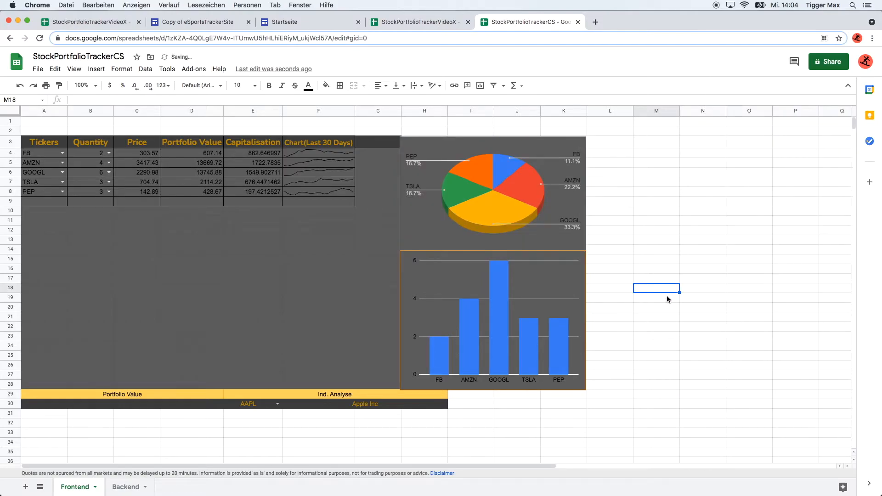
pyautogui.click(443, 143)
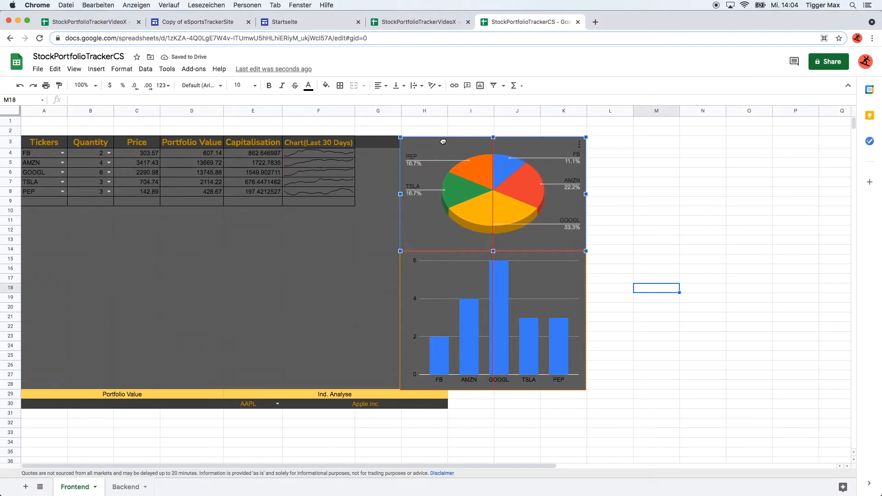
pyautogui.click(629, 231)
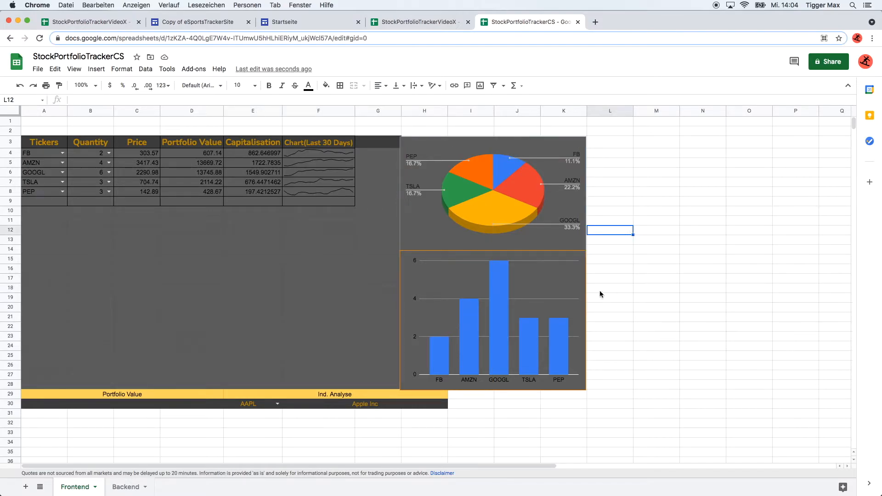
# Fill I29:K29 yellow and I30:K30 dark grey to extend the header bars.
pyautogui.scroll(-1, 502, 380)
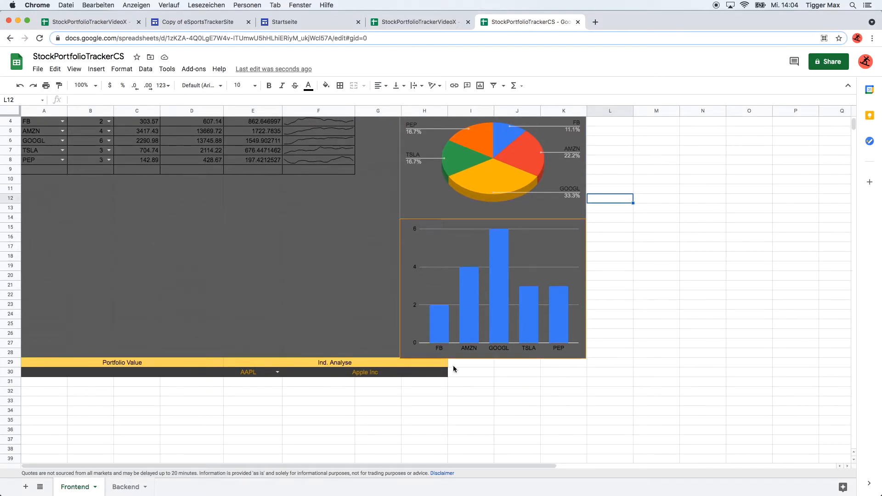
pyautogui.moveTo(454, 363); pyautogui.dragTo(551, 364)
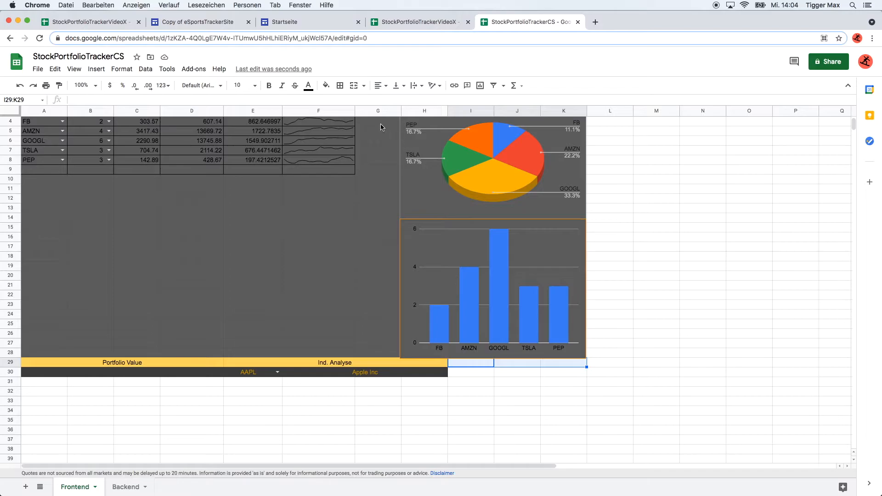
pyautogui.click(325, 88)
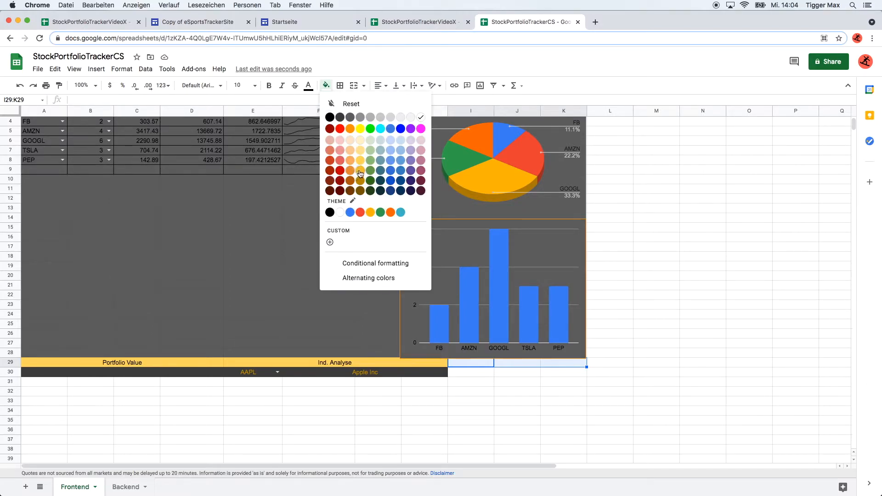
pyautogui.click(362, 170)
pyautogui.click(493, 390)
pyautogui.moveTo(478, 372); pyautogui.dragTo(576, 374)
pyautogui.click(326, 85)
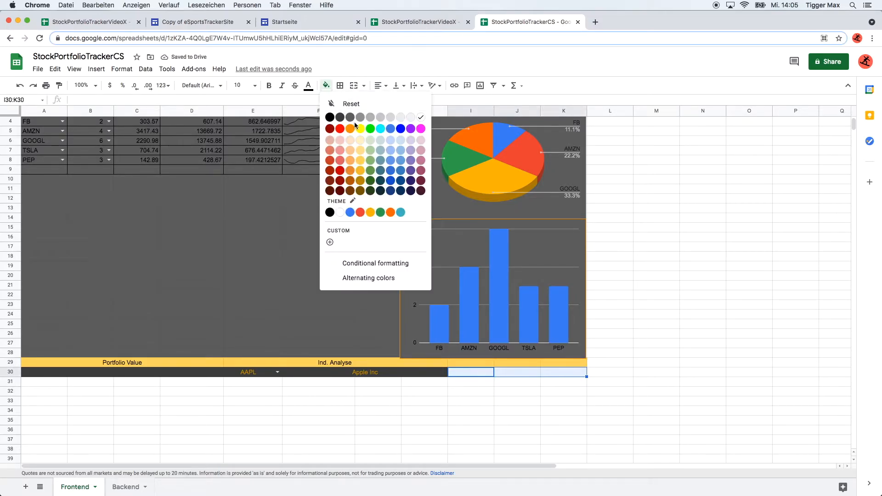
pyautogui.click(338, 115)
pyautogui.click(480, 402)
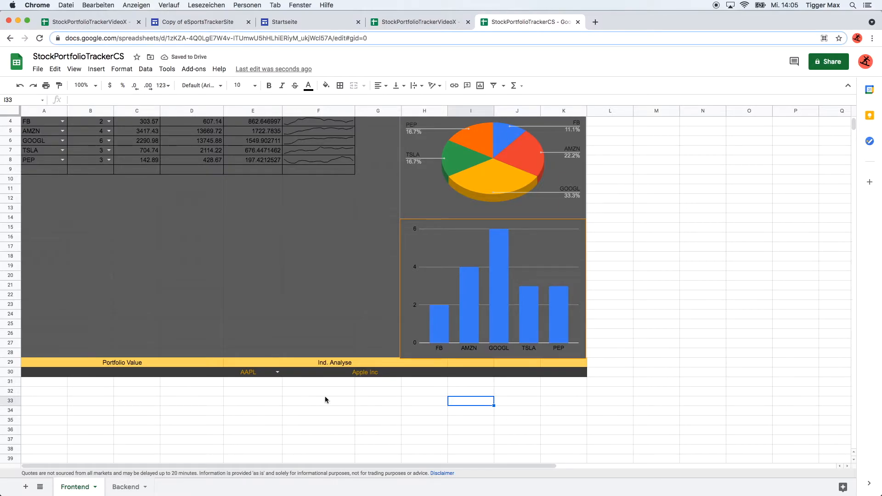
# Enter the labels Change %, 5 Days, 10 Days and Signal in F31:I31.
pyautogui.click(302, 384)
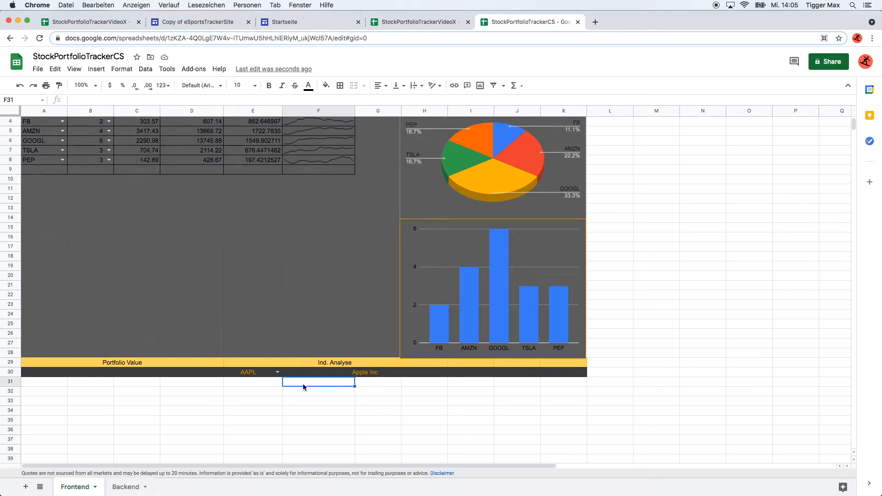
pyautogui.write('Change %')
pyautogui.press('Tab')
pyautogui.write('5 Days')
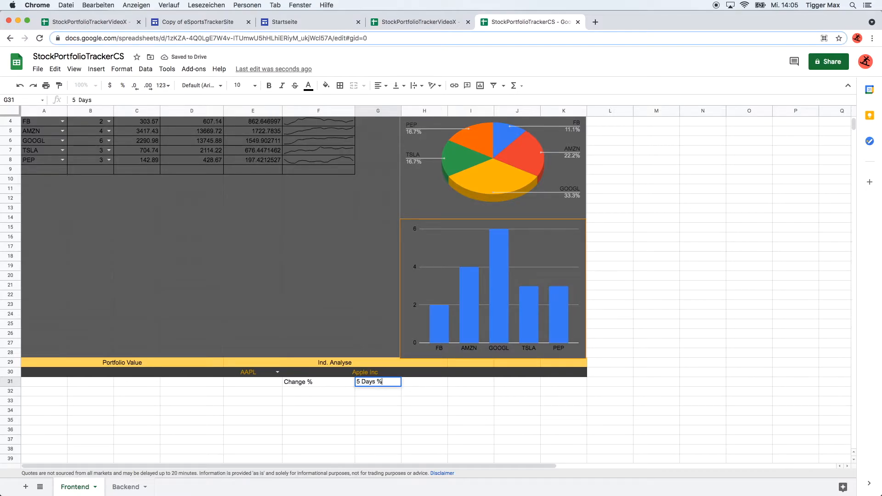
pyautogui.press('Tab')
pyautogui.write('10 Days')
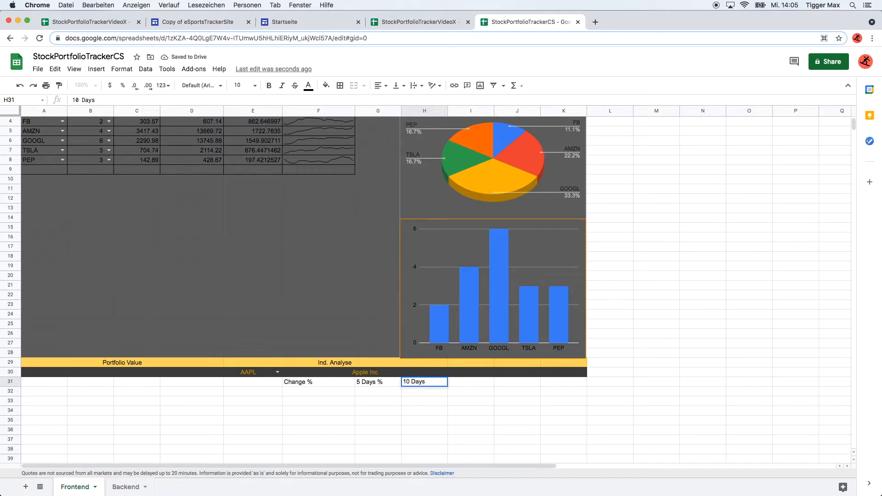
pyautogui.press('Tab')
pyautogui.write('Signal')
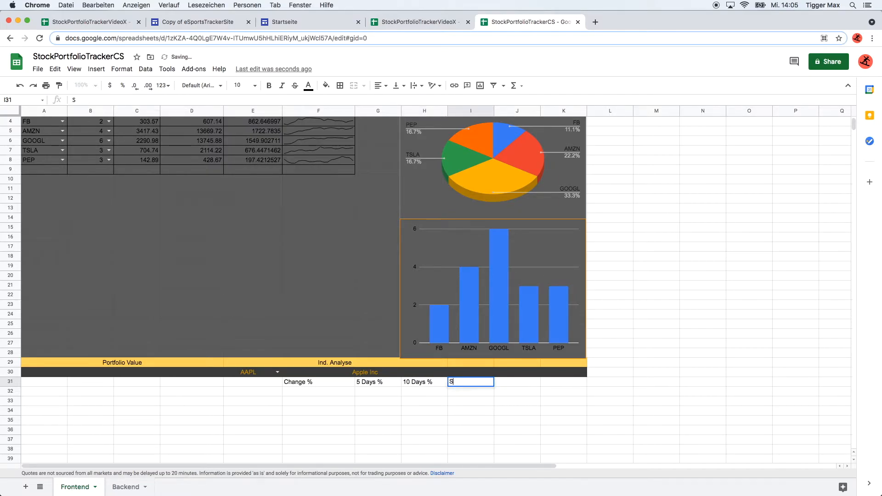
pyautogui.click(289, 413)
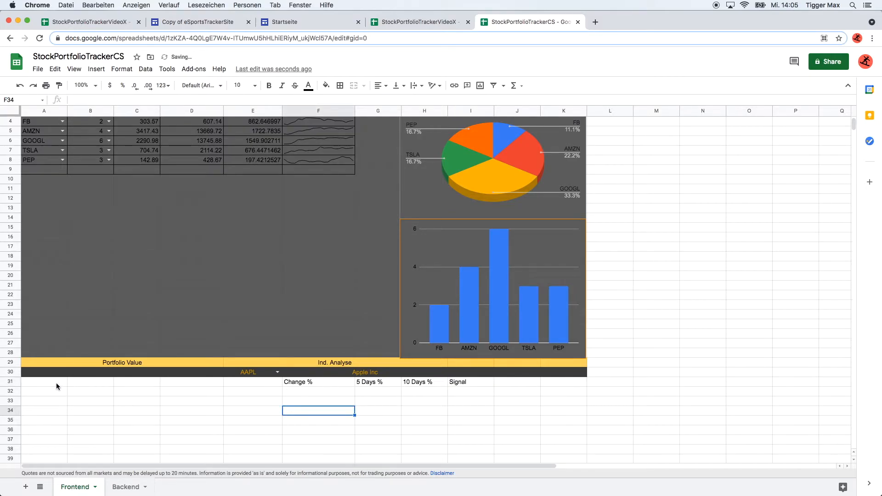
# Give row 31 (A31:K31) a dark grey fill and orange text.
pyautogui.moveTo(277, 382); pyautogui.dragTo(284, 382)
pyautogui.click(302, 395)
pyautogui.moveTo(46, 382); pyautogui.dragTo(546, 382)
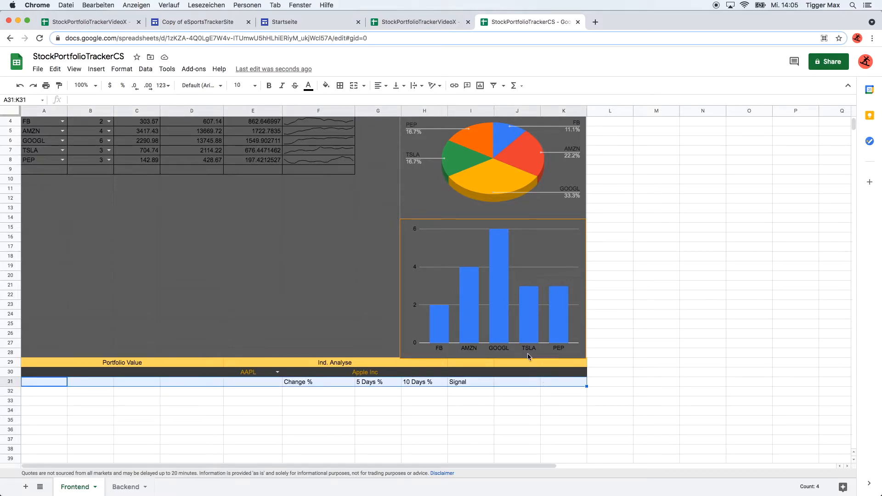
pyautogui.click(325, 85)
pyautogui.click(340, 118)
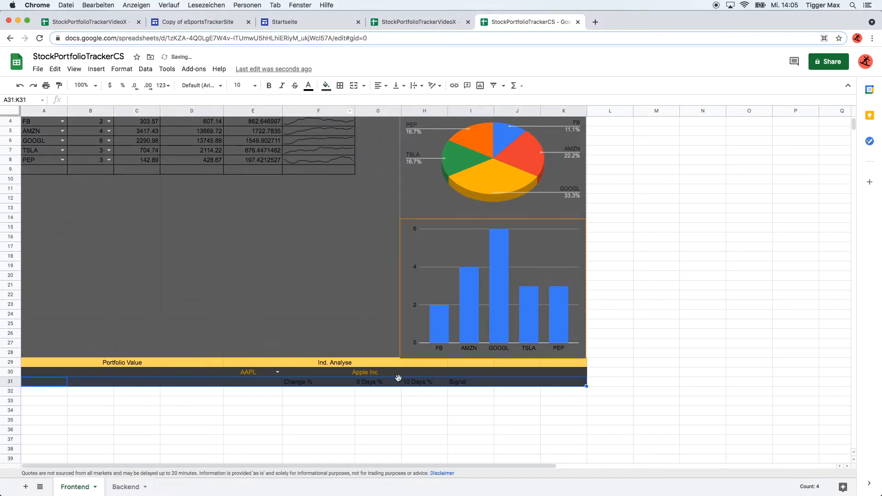
pyautogui.click(311, 87)
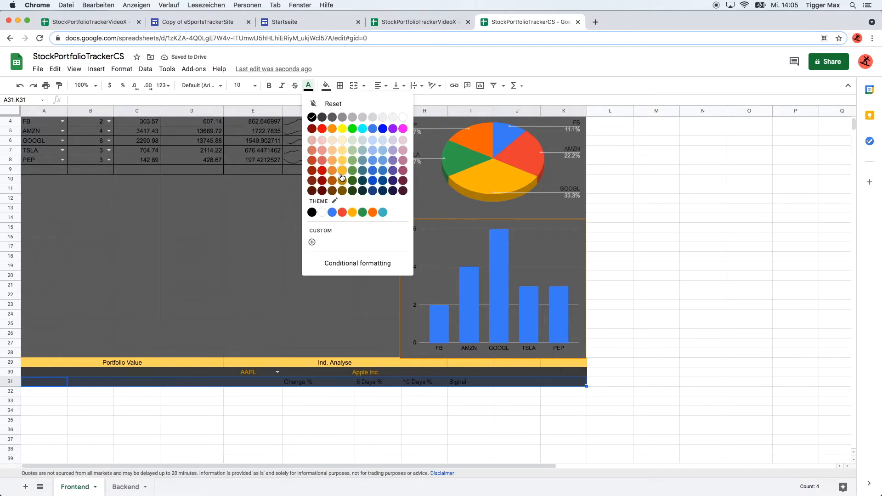
pyautogui.click(342, 182)
pyautogui.click(438, 413)
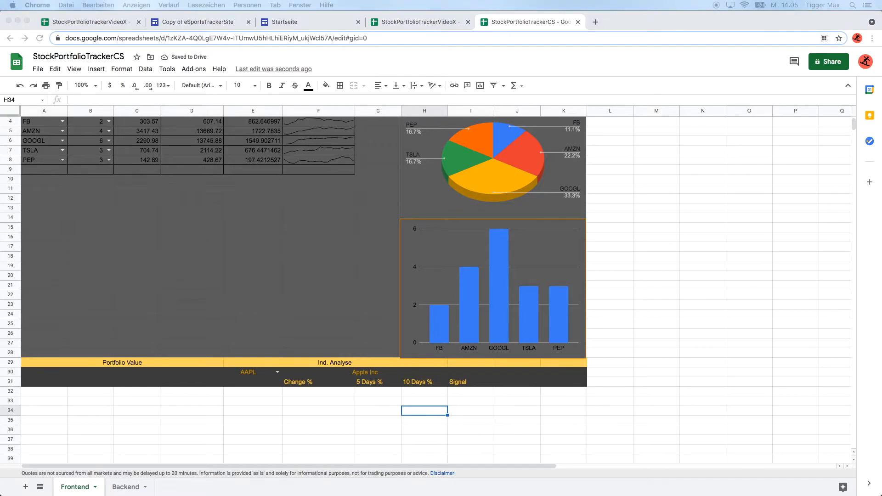
# Enter =GOOGLEFINANCE(E30;"changepct") in F32 so Change % shows -0.24.
pyautogui.click(315, 393)
pyautogui.click(104, 101)
pyautogui.write('=')
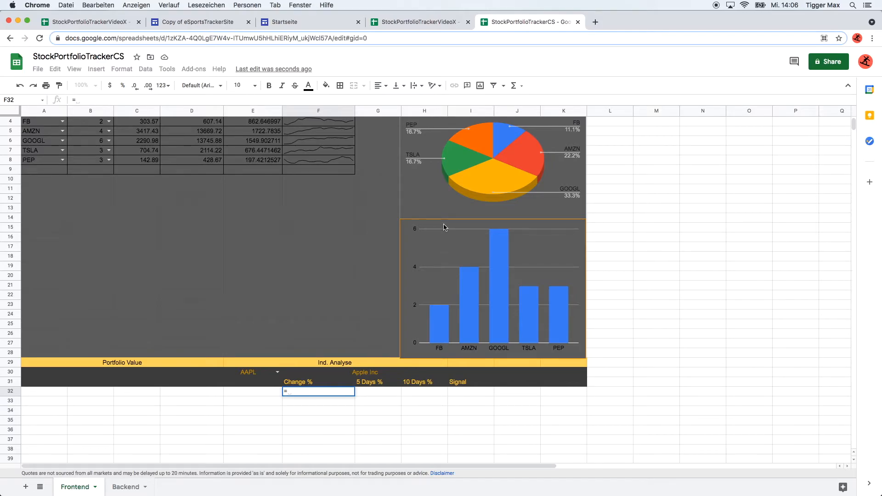
pyautogui.write('goo')
pyautogui.press('Tab')
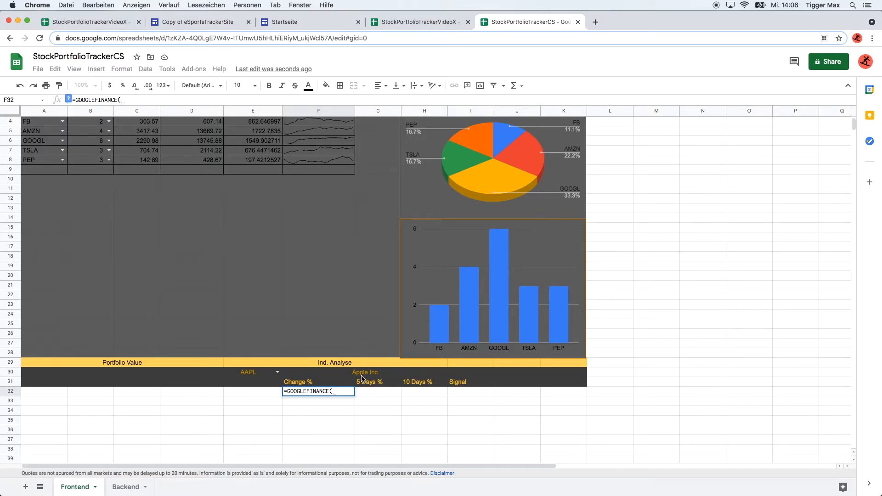
pyautogui.click(246, 377)
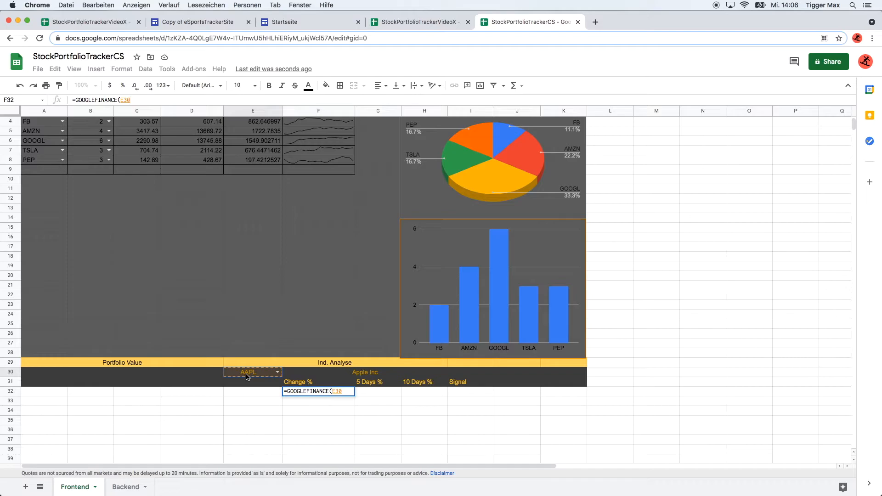
pyautogui.write(';""')
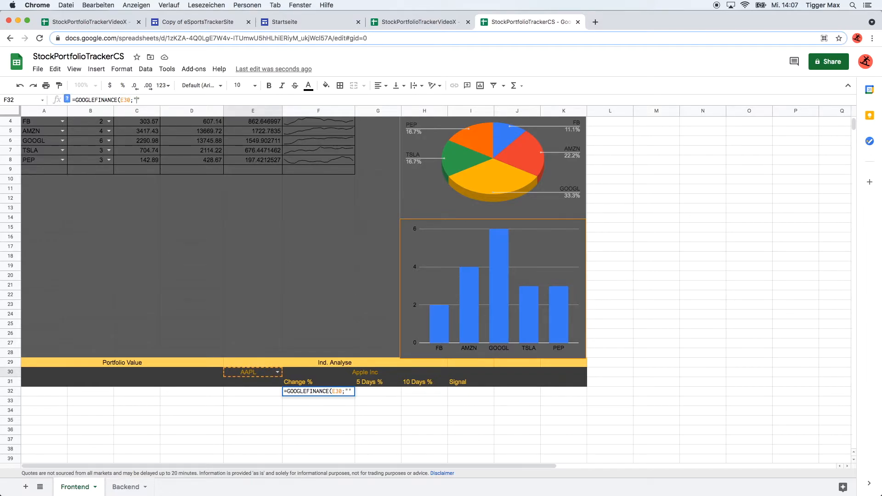
pyautogui.write('changepct')
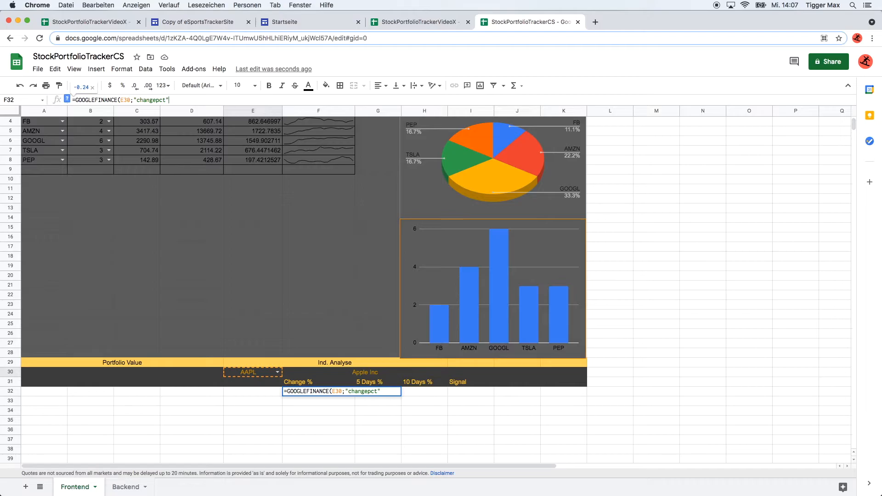
pyautogui.press('Return')
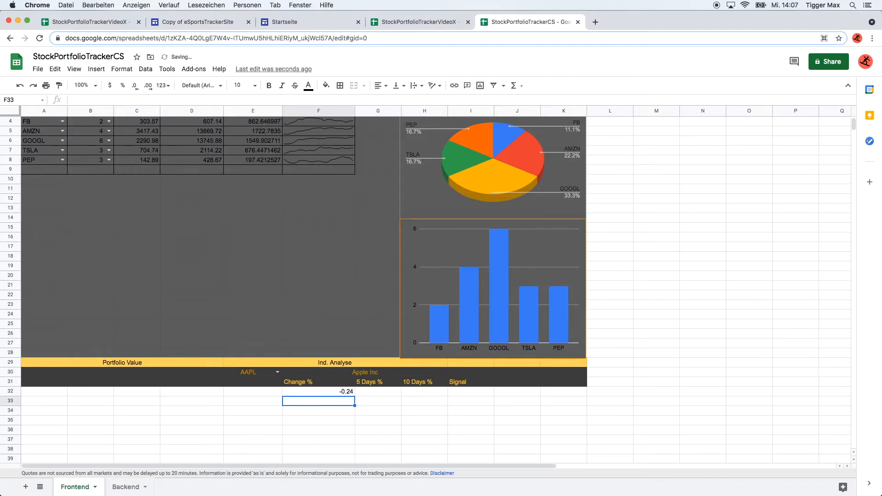
pyautogui.press('Up')
pyautogui.press('Right')
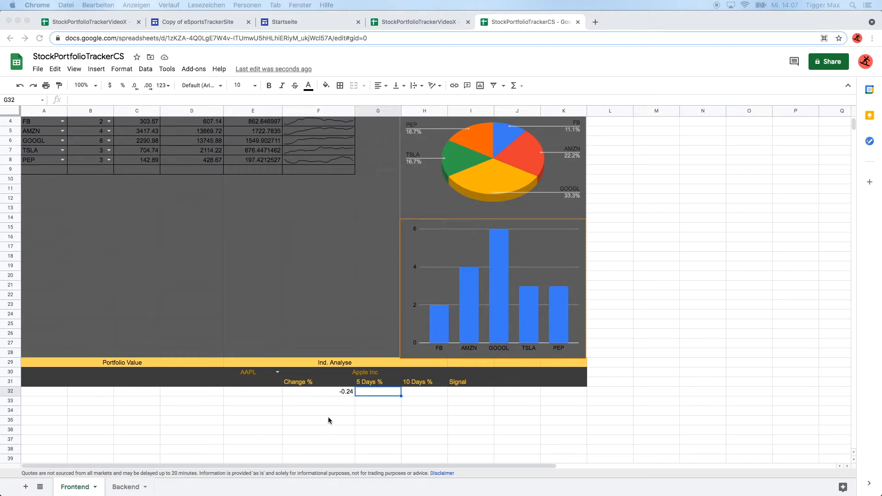
# Enter =Backend!C2/Backend!B5 in G32 for the 5 Days % ratio.
pyautogui.click(124, 488)
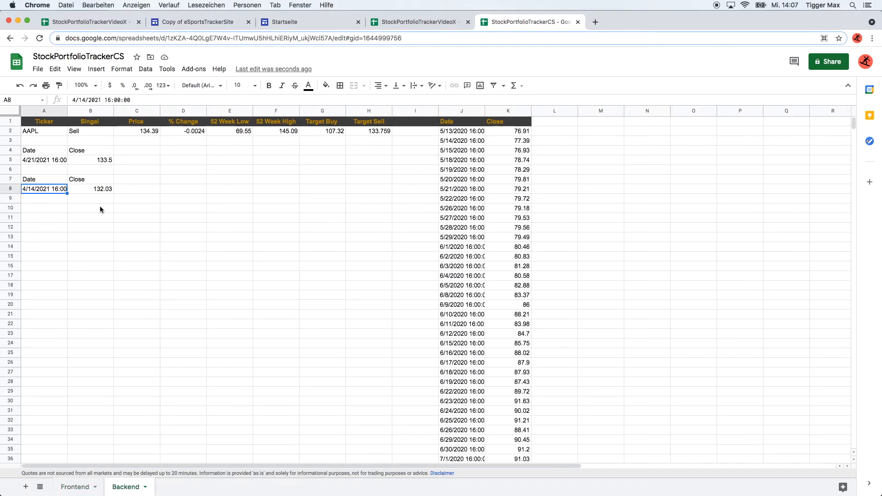
pyautogui.click(100, 161)
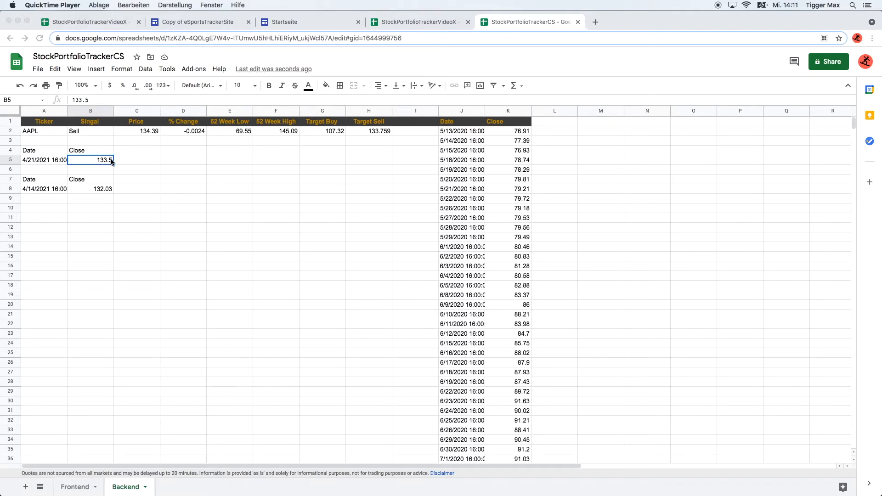
pyautogui.click(75, 487)
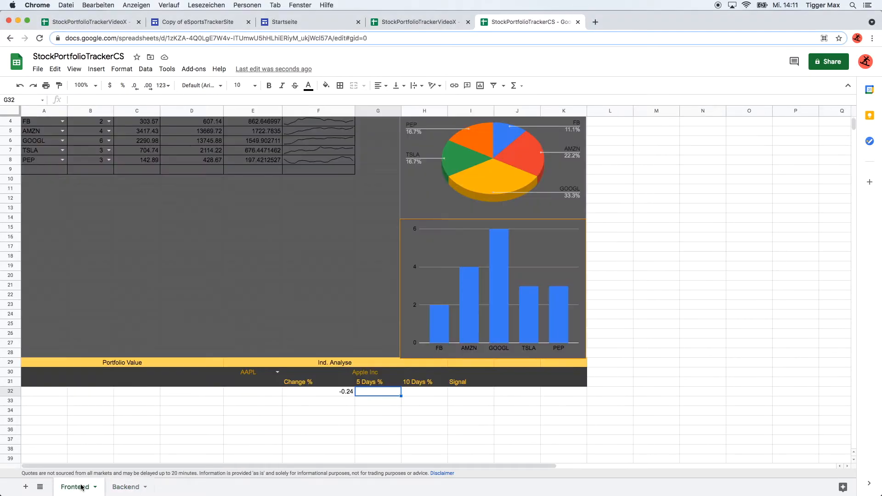
pyautogui.click(100, 100)
pyautogui.write('=')
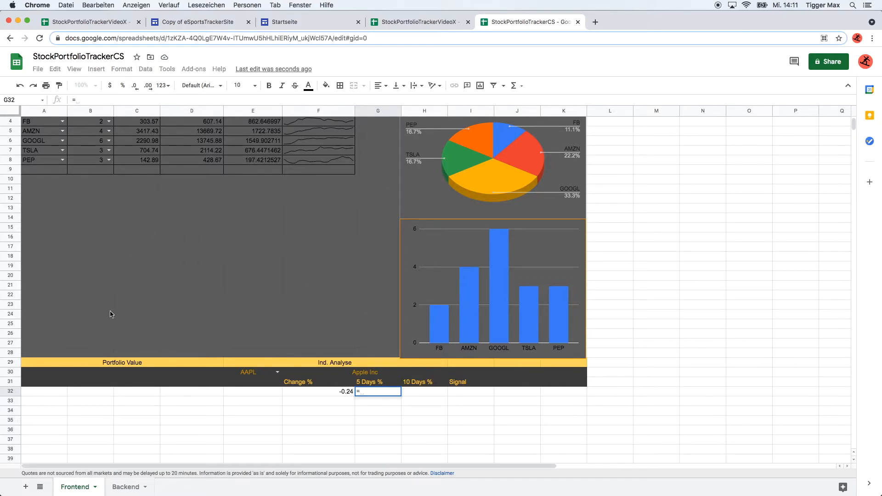
pyautogui.click(126, 486)
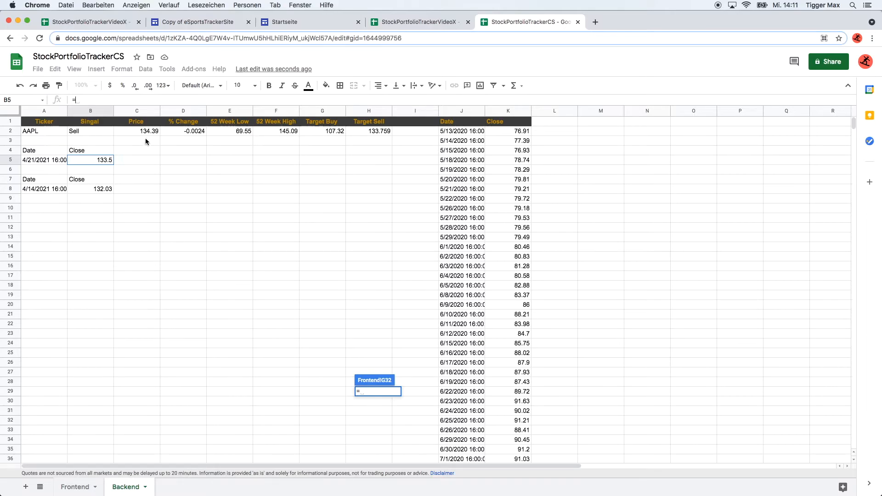
pyautogui.click(147, 131)
pyautogui.write('/')
pyautogui.click(105, 160)
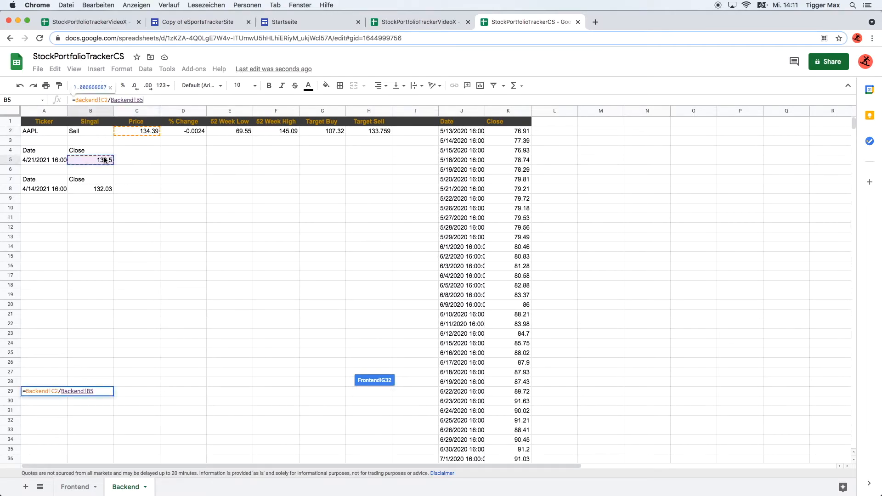
pyautogui.press('Return')
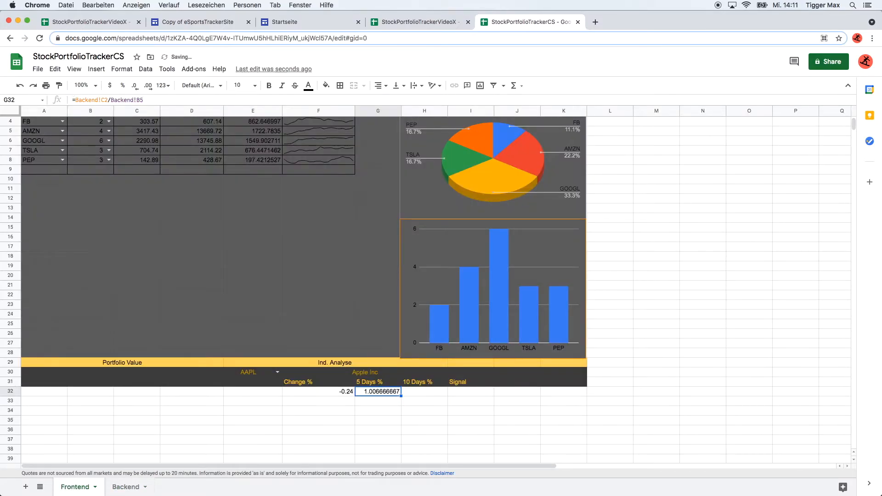
# Enter =Backend!C2/Backend!B8 in H32 for the 10 Days % ratio.
pyautogui.click(417, 393)
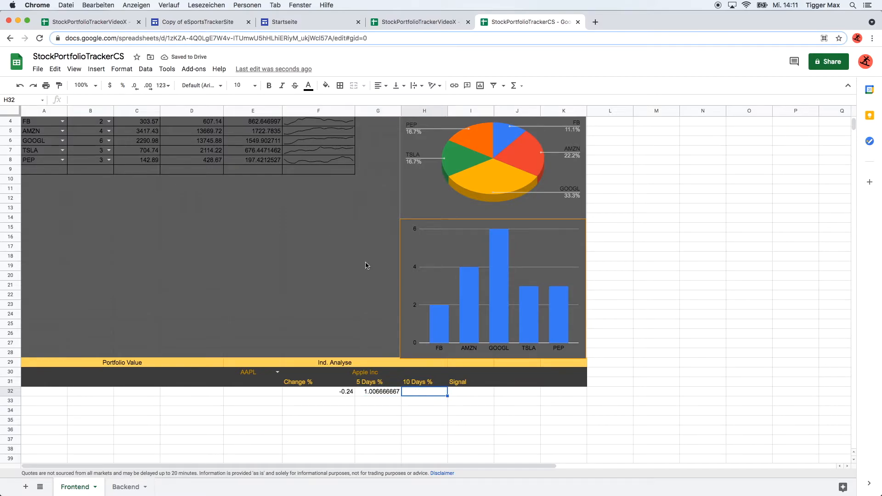
pyautogui.click(86, 99)
pyautogui.write('=')
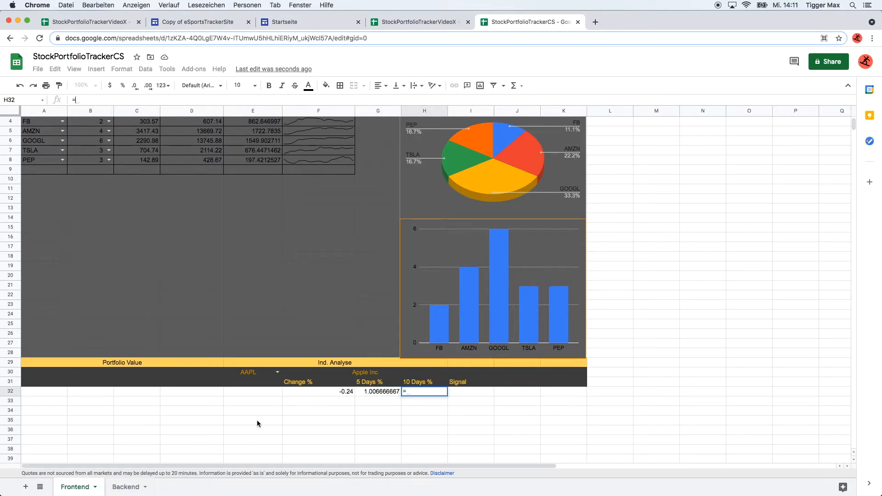
pyautogui.click(125, 487)
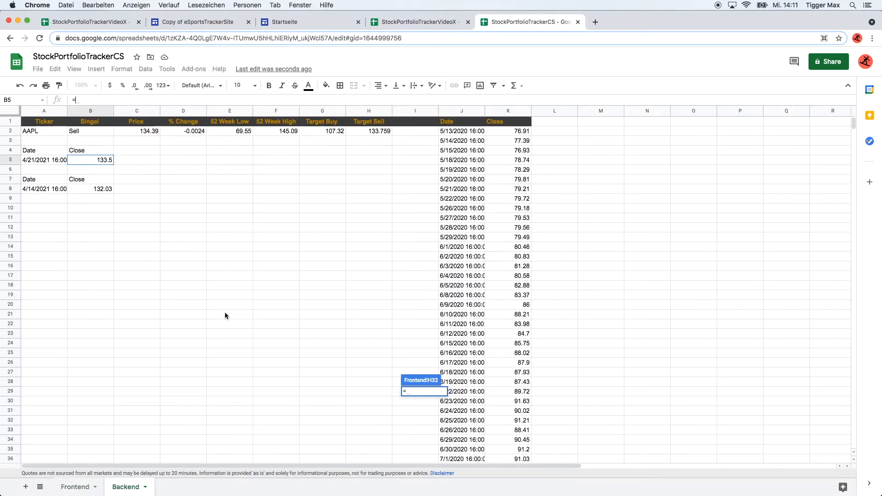
pyautogui.click(144, 133)
pyautogui.write('/')
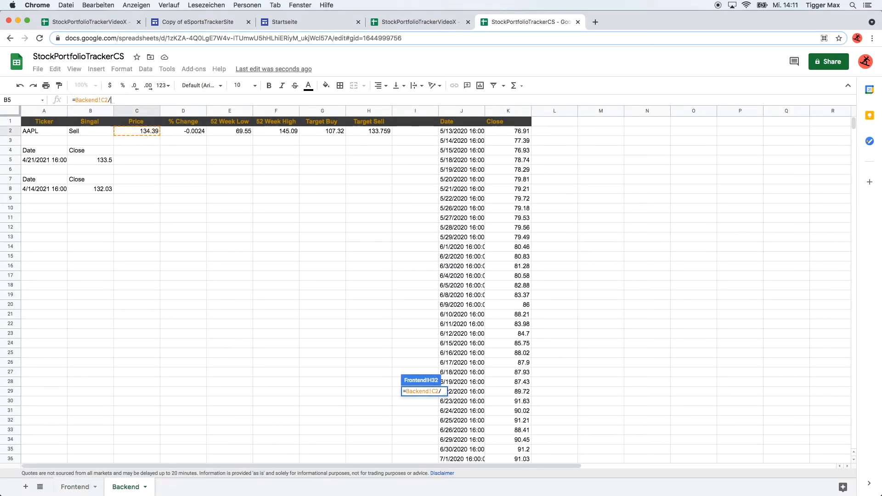
pyautogui.click(94, 189)
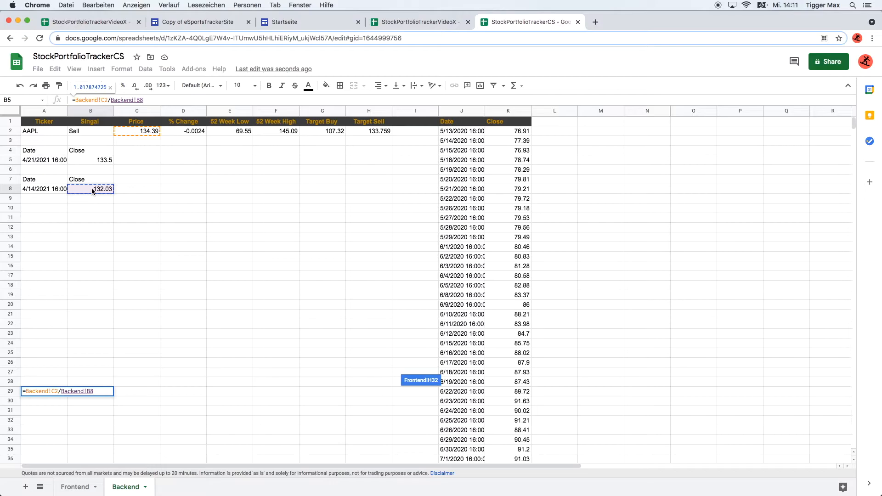
pyautogui.press('Return')
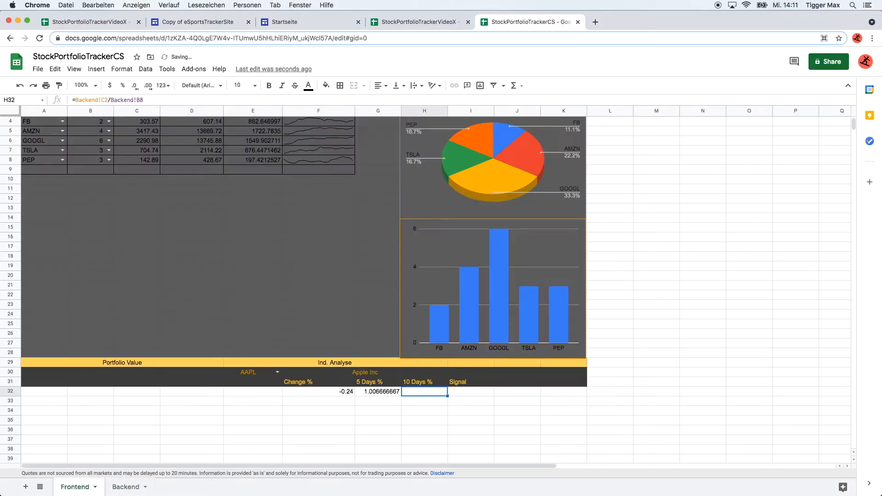
# Link the Signal cell I32 to =Backend!B2 so it shows Sell.
pyautogui.click(470, 394)
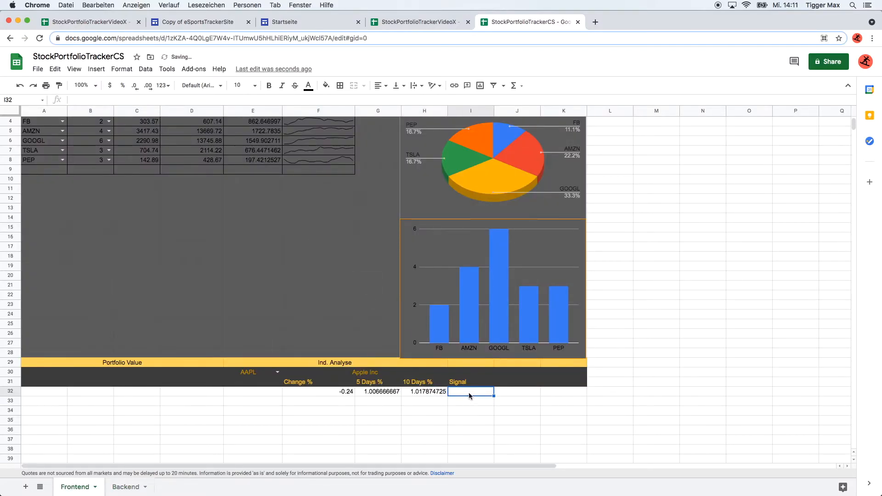
pyautogui.write('=')
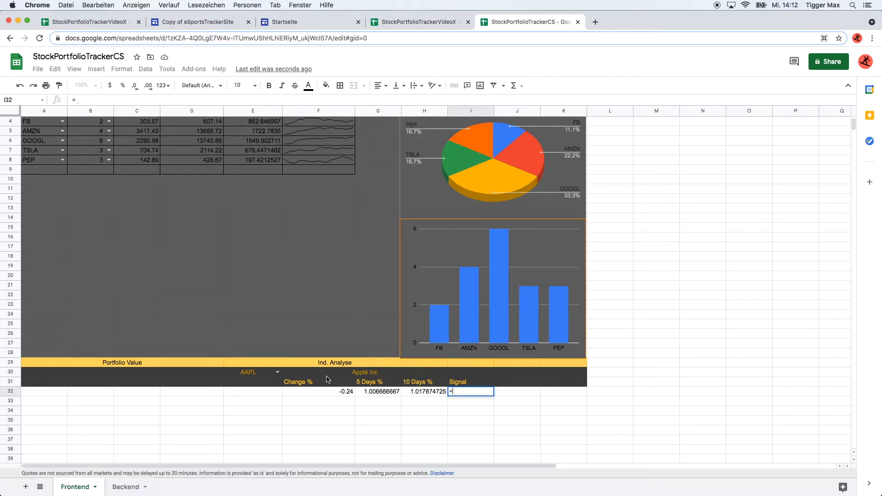
pyautogui.click(126, 487)
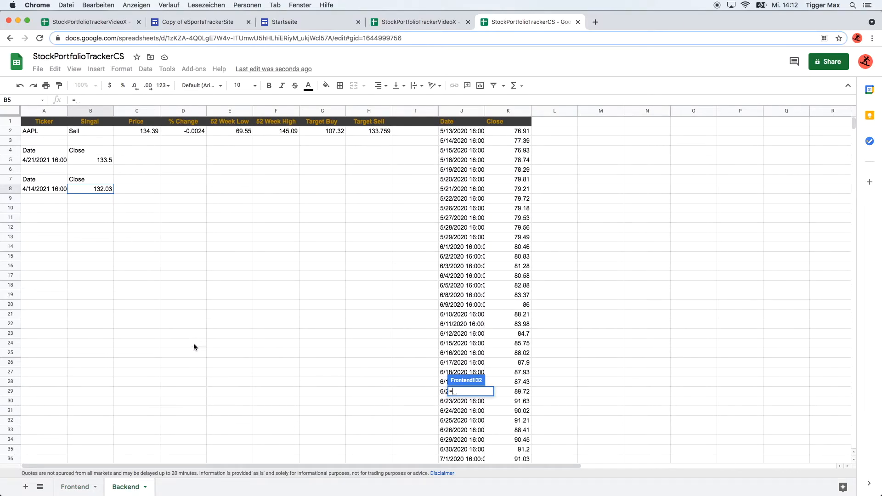
pyautogui.click(84, 133)
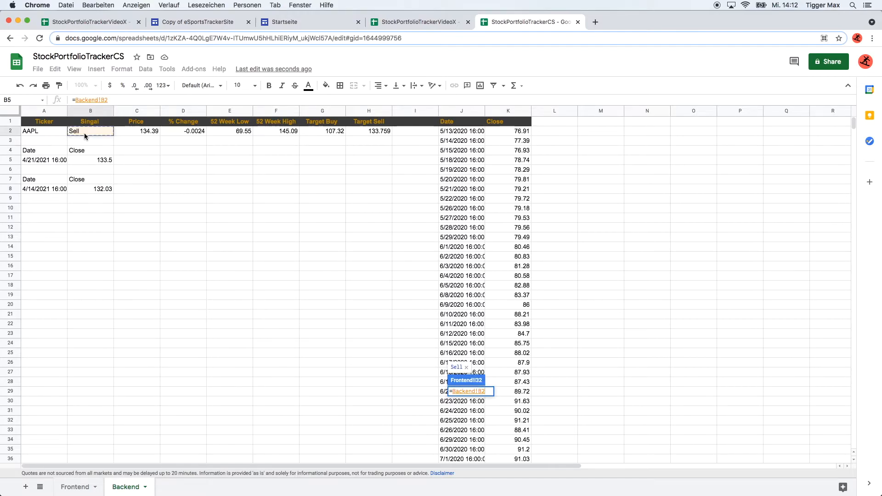
pyautogui.press('Return')
pyautogui.click(467, 413)
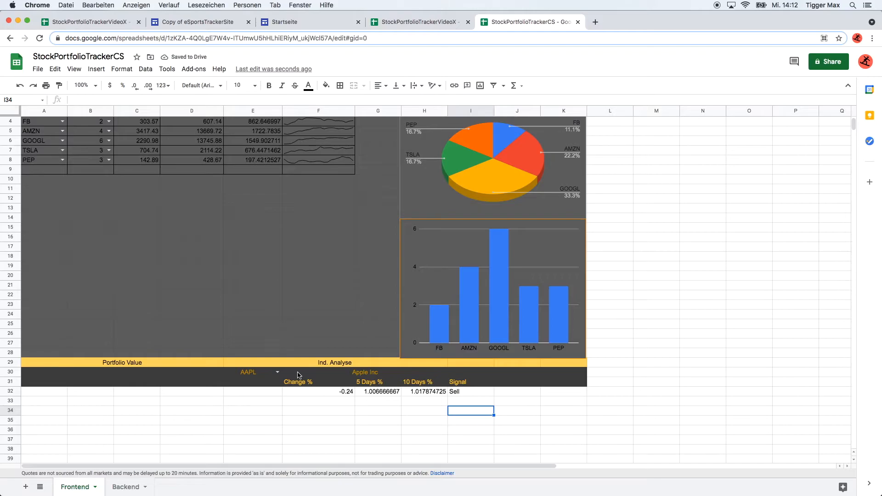
# Give A32:K32 a dark grey fill and dark yellow text.
pyautogui.click(253, 393)
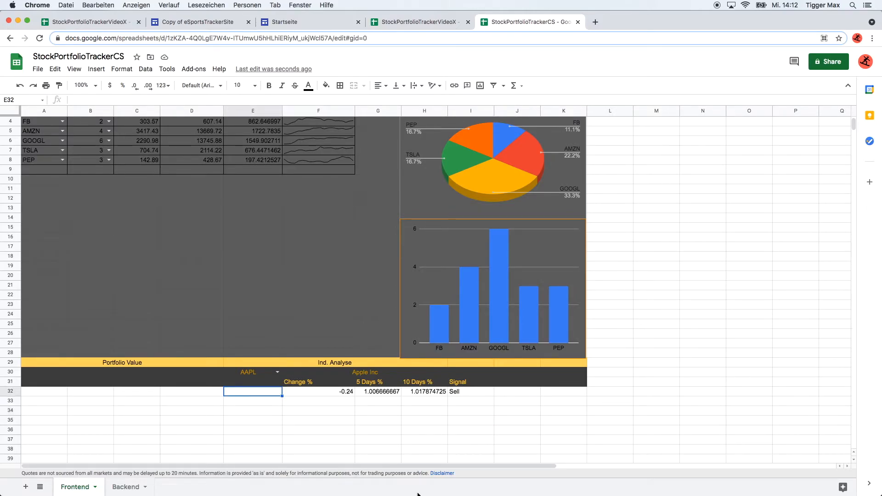
pyautogui.moveTo(49, 397); pyautogui.dragTo(561, 390)
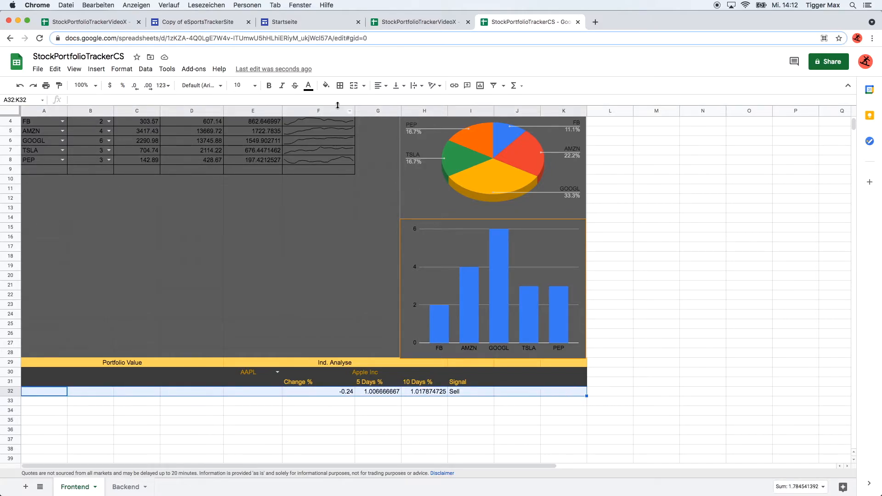
pyautogui.click(325, 86)
pyautogui.click(340, 117)
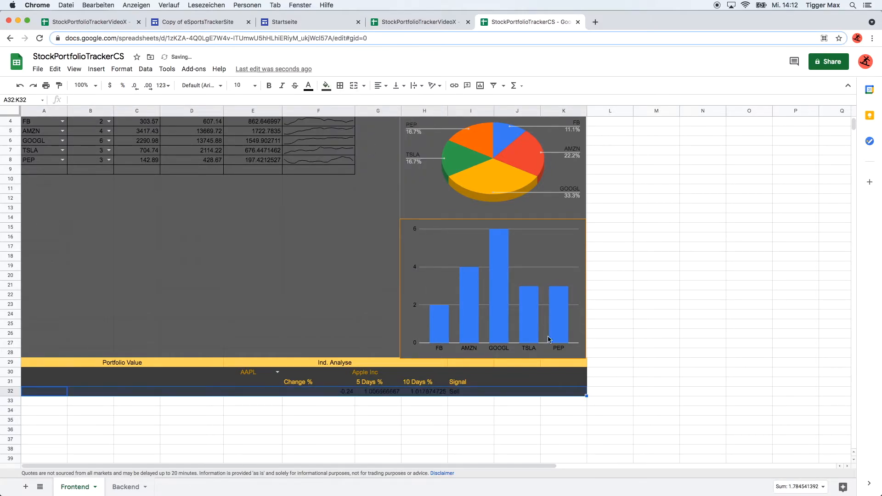
pyautogui.click(308, 85)
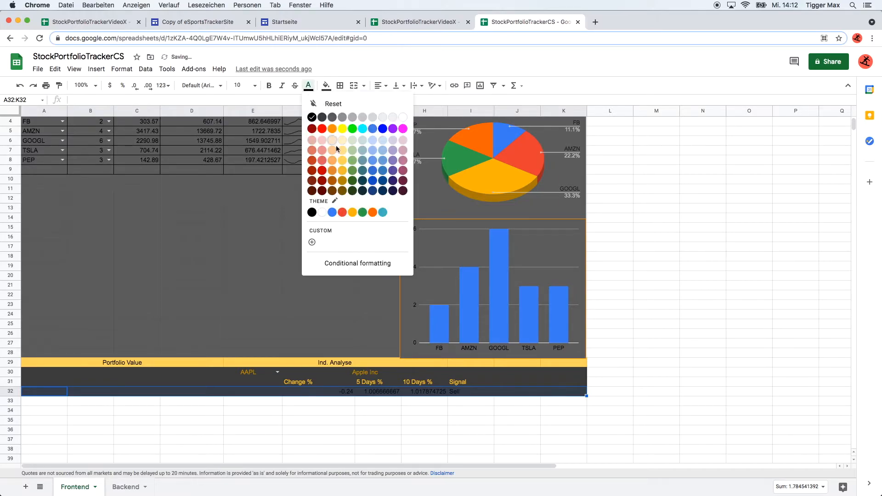
pyautogui.click(343, 174)
pyautogui.click(640, 440)
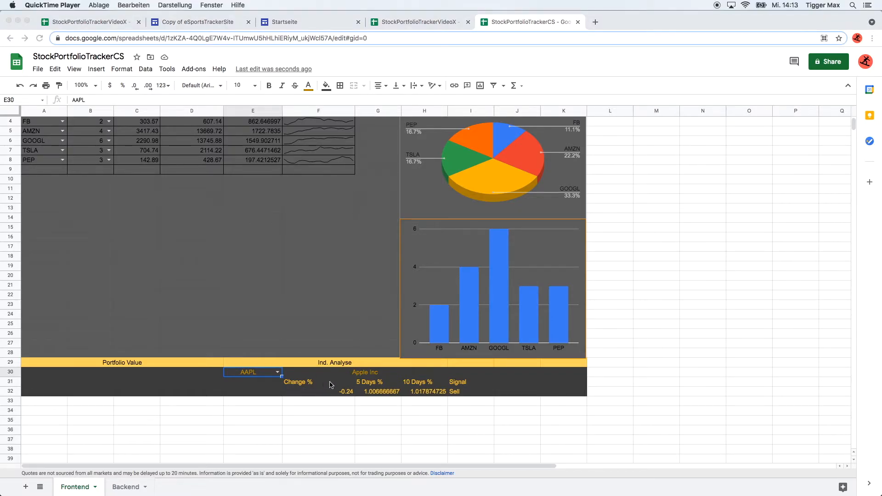
# Pick AMZN, then TSLA, as the analysed ticker in the E30 dropdown.
pyautogui.click(285, 379)
pyautogui.click(277, 372)
pyautogui.click(251, 409)
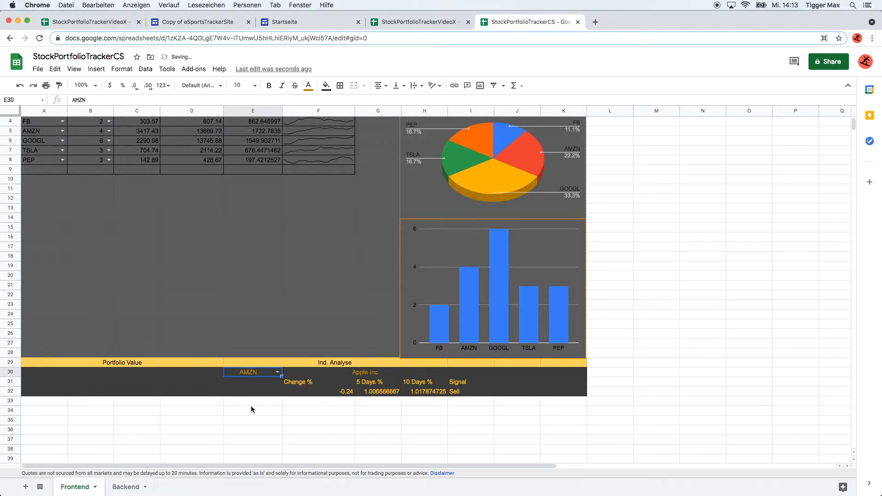
pyautogui.click(278, 373)
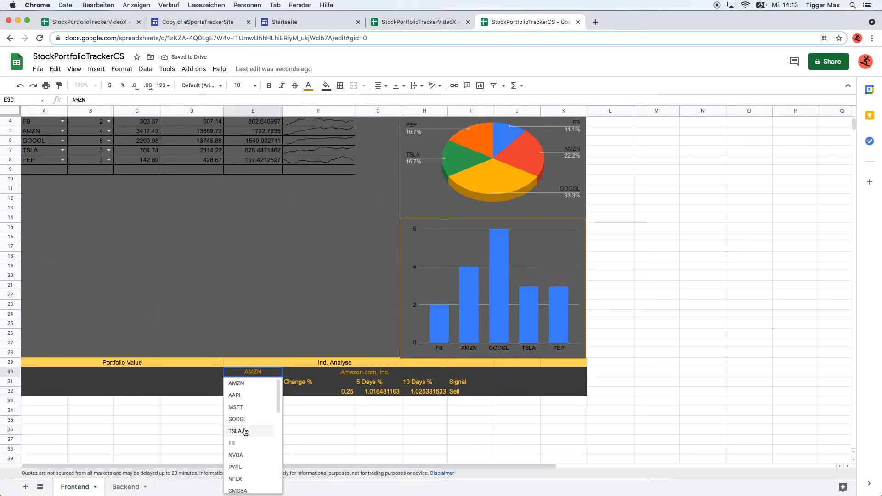
pyautogui.click(248, 430)
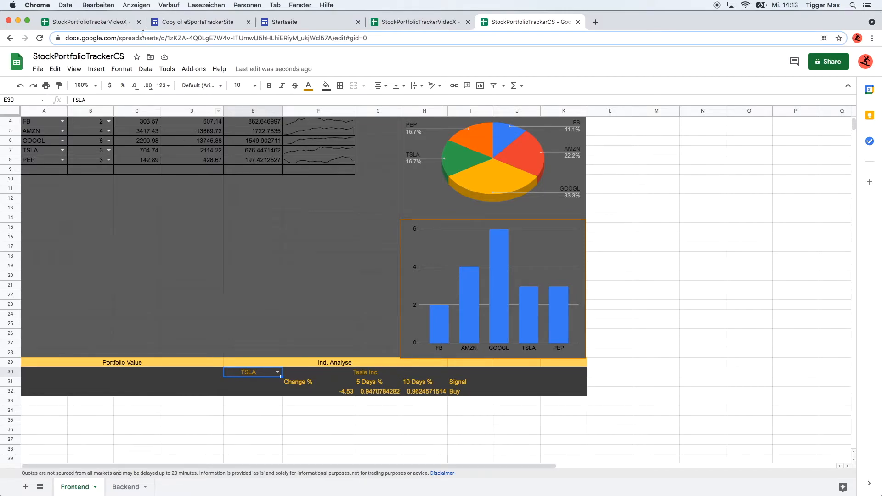
pyautogui.click(93, 22)
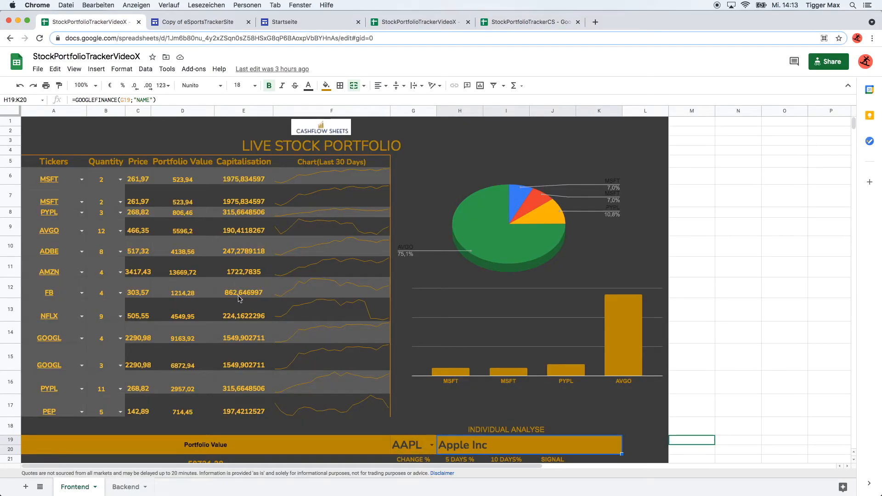
# Change the Email ALERT ticker from AAPL to GOOGL and inspect the sparkline formula.
pyautogui.scroll(-3, 238, 300)
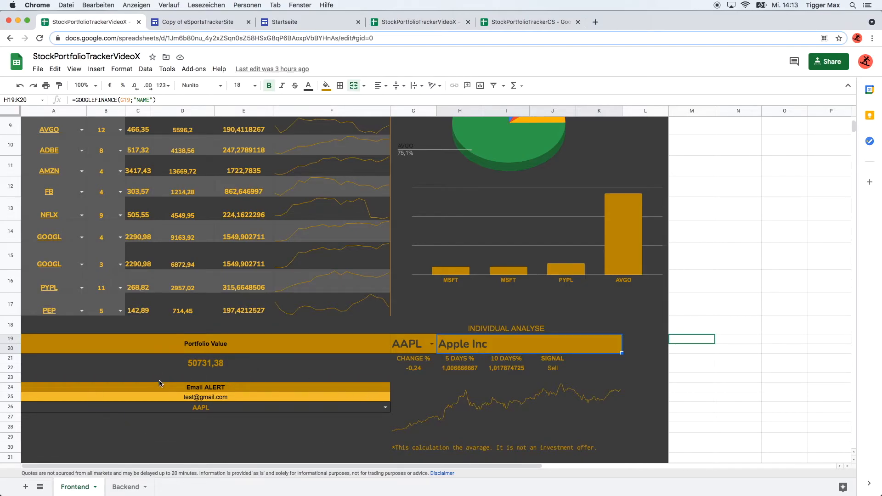
pyautogui.click(385, 408)
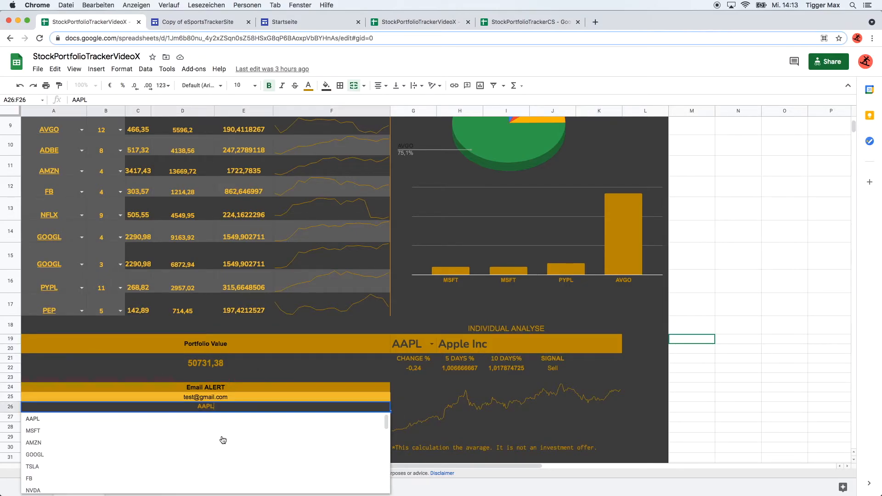
pyautogui.click(197, 455)
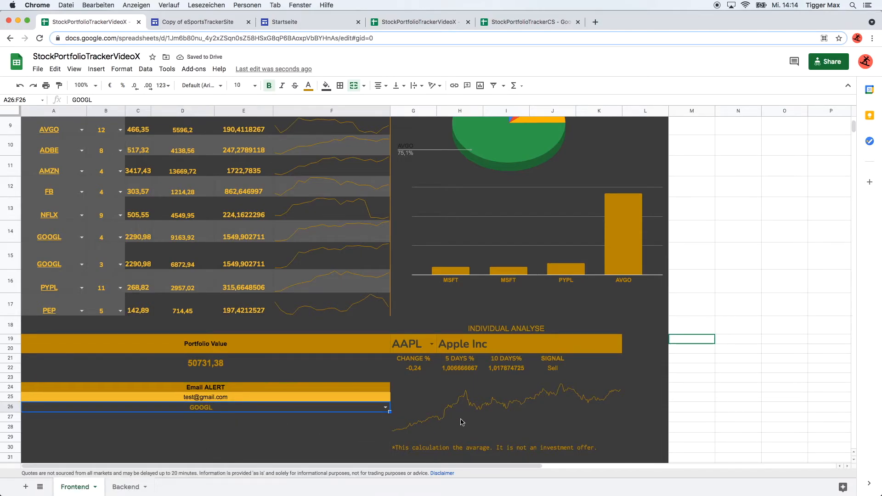
pyautogui.click(467, 417)
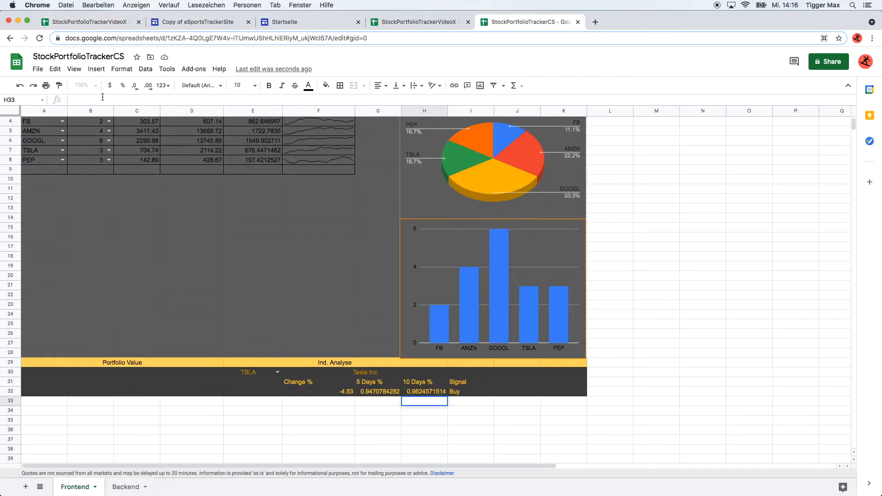
# Enter =SPARKLINE(Backend!J2:K241) in H33 to chart the Backend price history.
pyautogui.write('=')
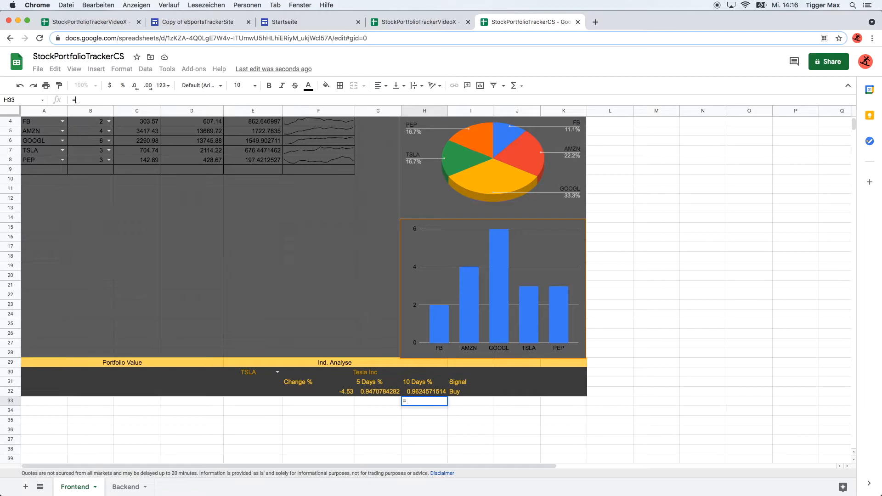
pyautogui.write('SPAR')
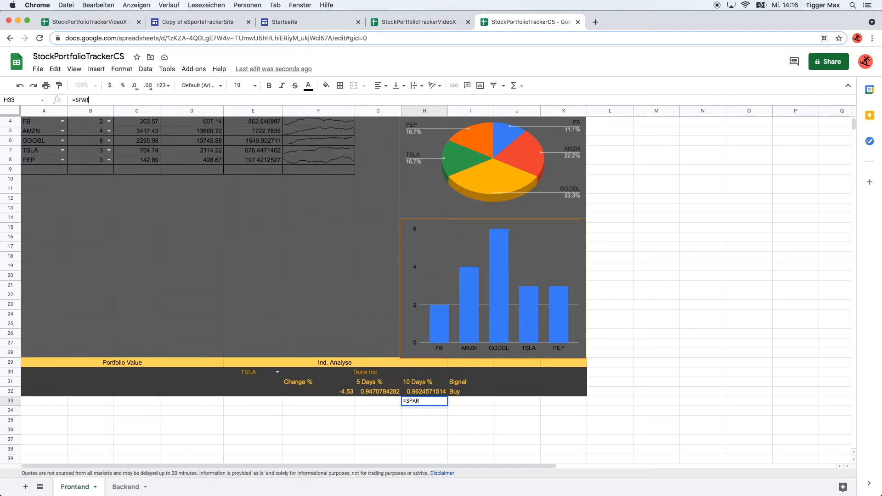
pyautogui.write('KLINE(')
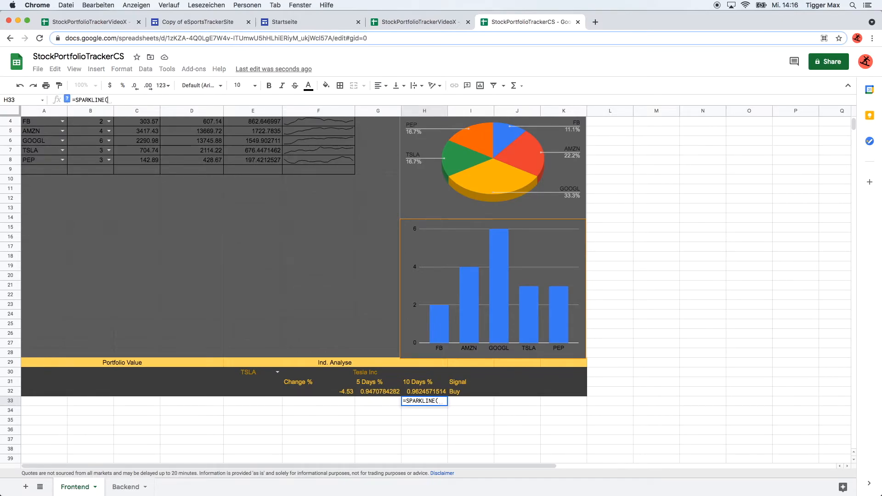
pyautogui.click(116, 492)
pyautogui.scroll(10, 529, 214)
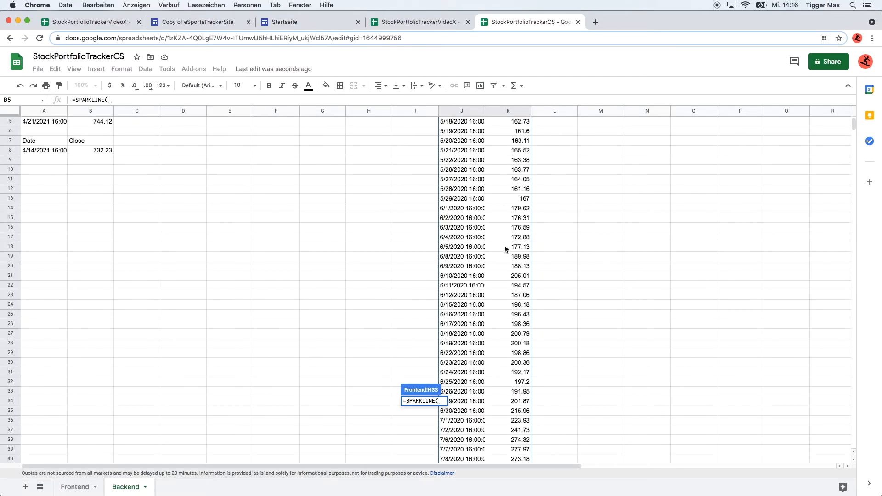
pyautogui.scroll(-20, 505, 249)
pyautogui.scroll(15, 500, 266)
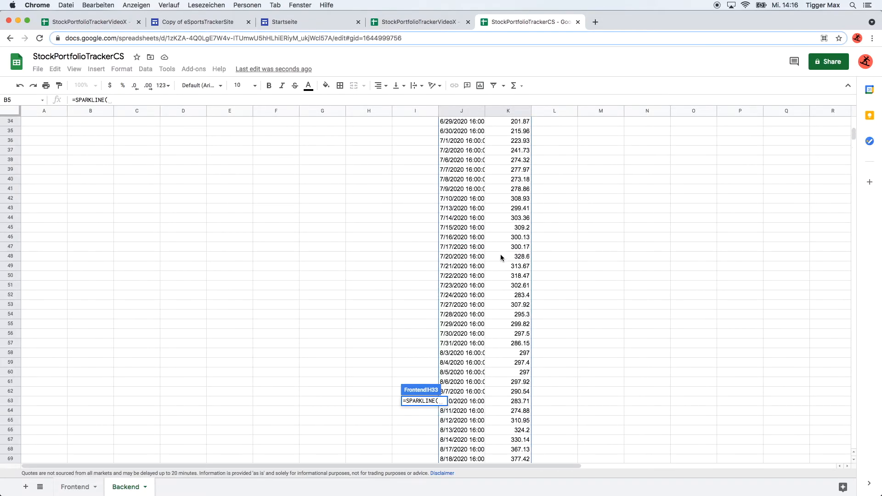
pyautogui.scroll(10, 497, 249)
pyautogui.click(463, 150)
pyautogui.click(454, 132)
pyautogui.moveTo(494, 188); pyautogui.dragTo(500, 449)
pyautogui.moveTo(502, 366); pyautogui.dragTo(516, 335)
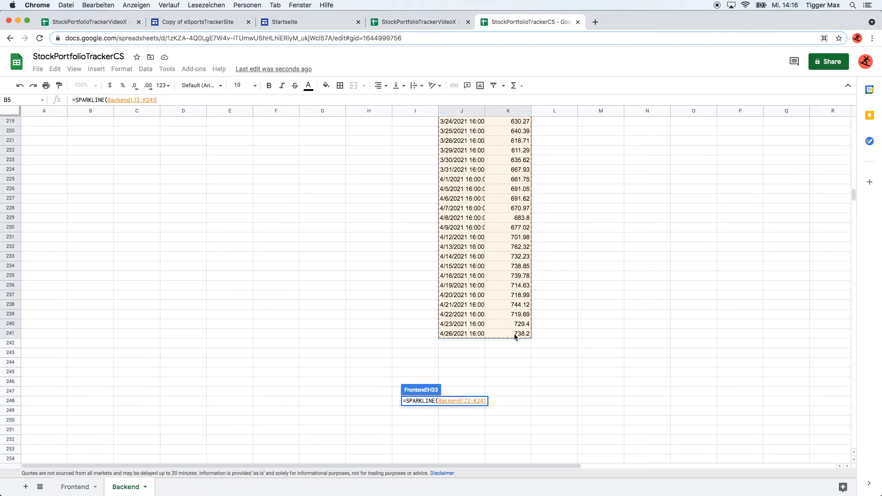
pyautogui.click(173, 100)
pyautogui.write(')')
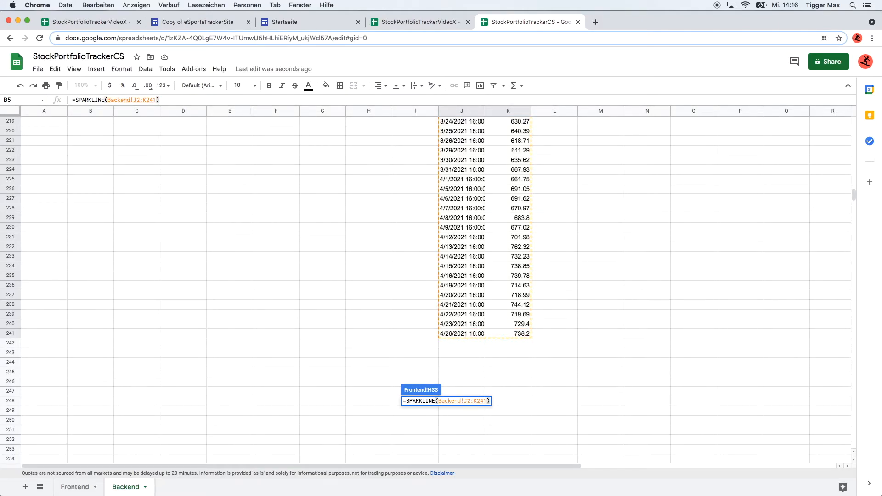
pyautogui.press('Return')
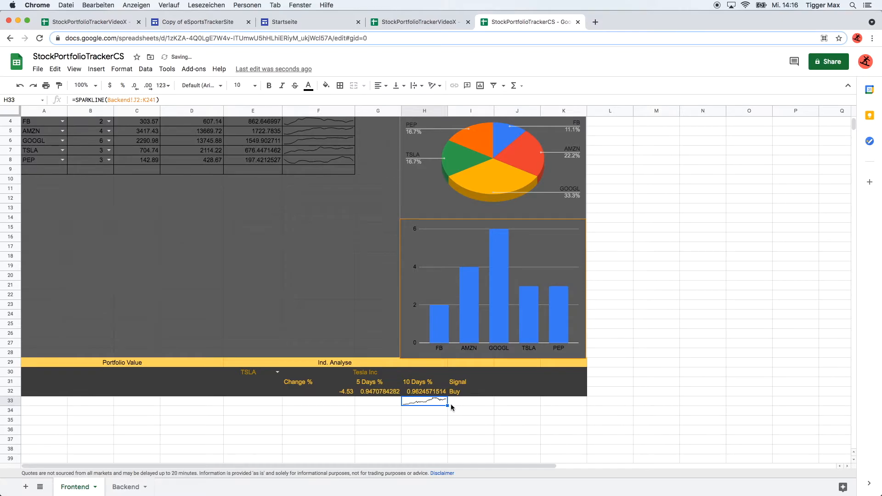
# Merge F33:J38 for the sparkline, fill it gold and set orange text.
pyautogui.moveTo(404, 402); pyautogui.dragTo(453, 443)
pyautogui.moveTo(312, 397); pyautogui.dragTo(502, 451)
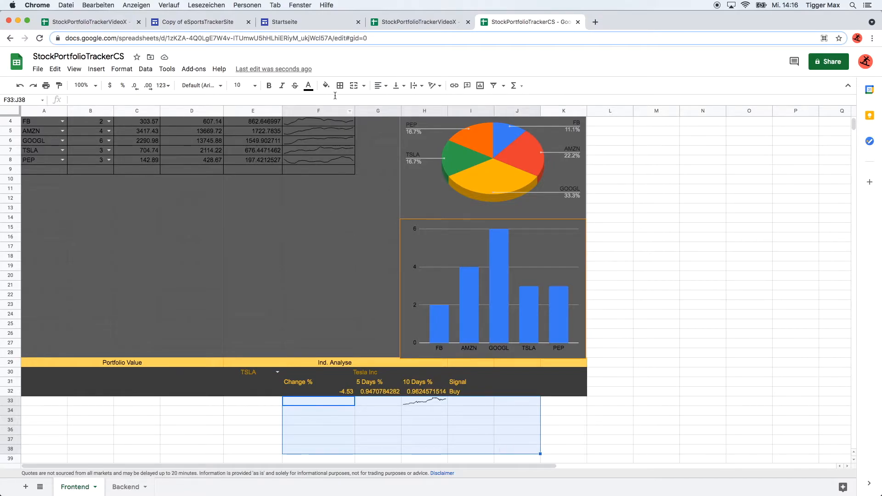
pyautogui.click(353, 85)
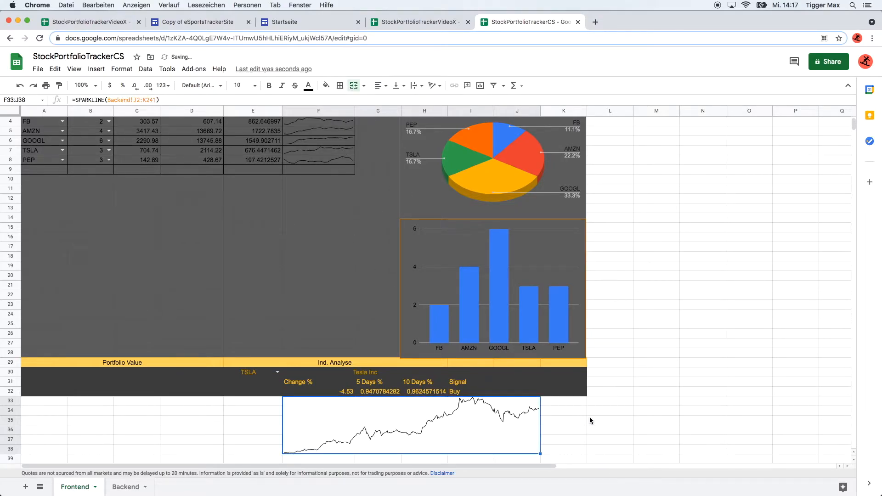
pyautogui.click(328, 87)
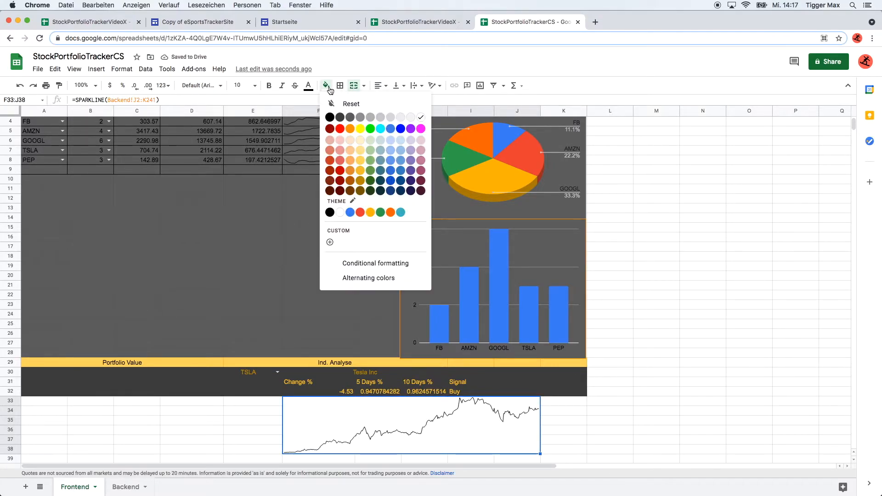
pyautogui.click(360, 170)
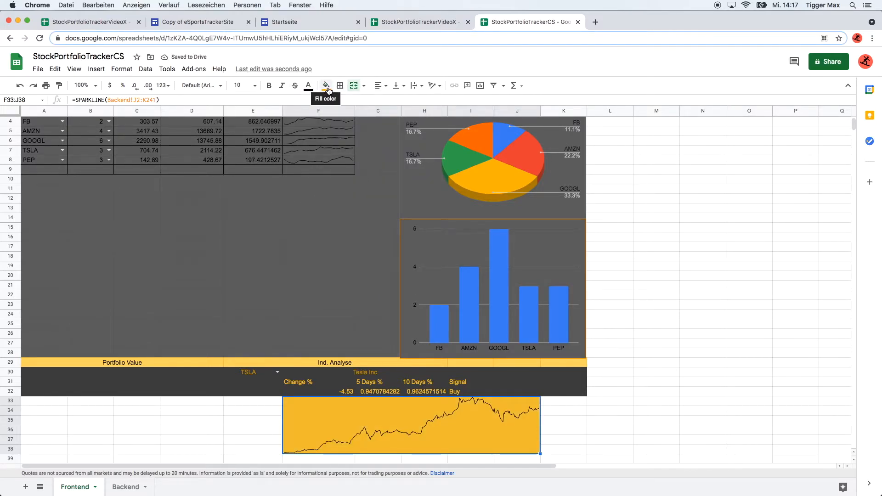
pyautogui.click(309, 86)
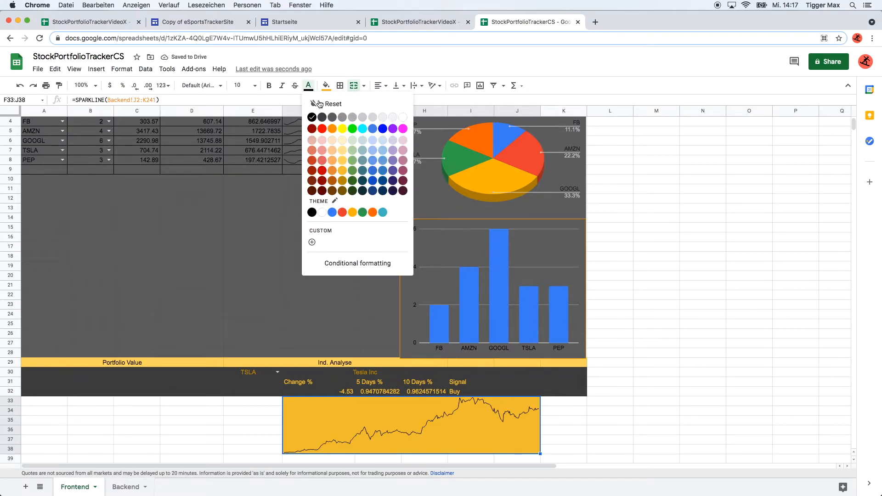
pyautogui.click(333, 129)
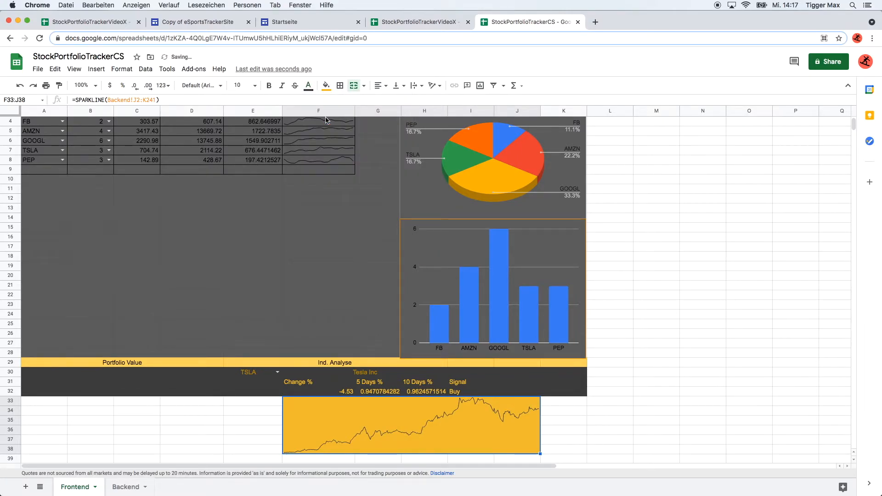
pyautogui.click(649, 385)
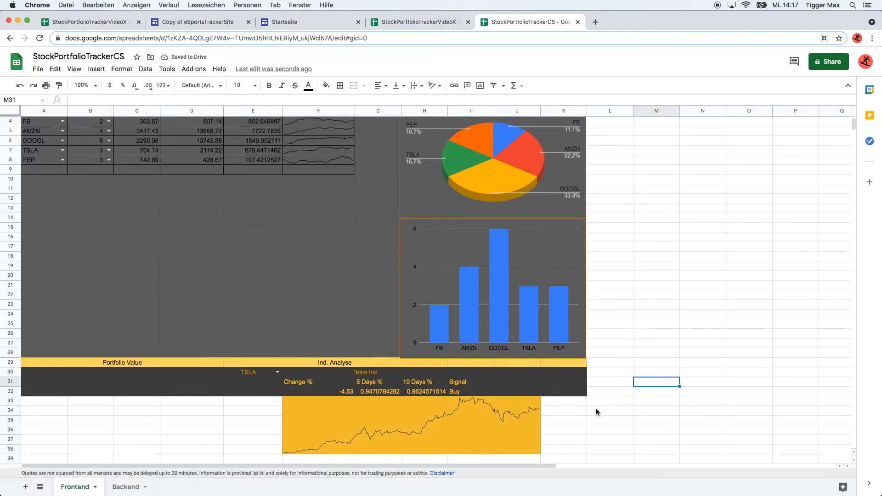
# Widen the merged sparkline block to cover F33:K38.
pyautogui.moveTo(581, 404); pyautogui.dragTo(564, 448)
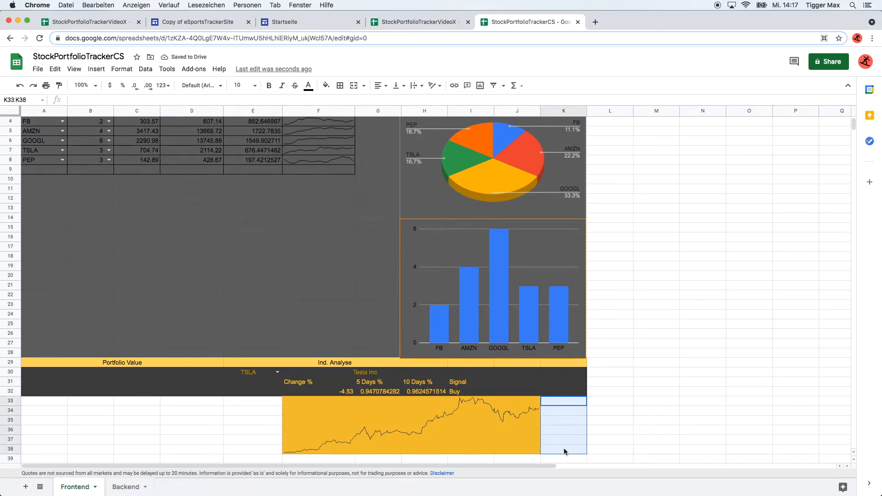
pyautogui.moveTo(512, 432); pyautogui.dragTo(574, 451)
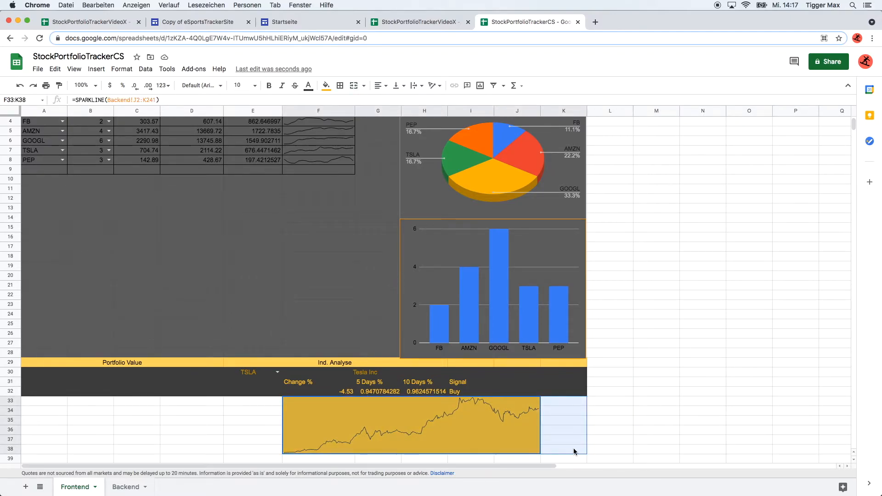
pyautogui.click(353, 85)
pyautogui.click(646, 391)
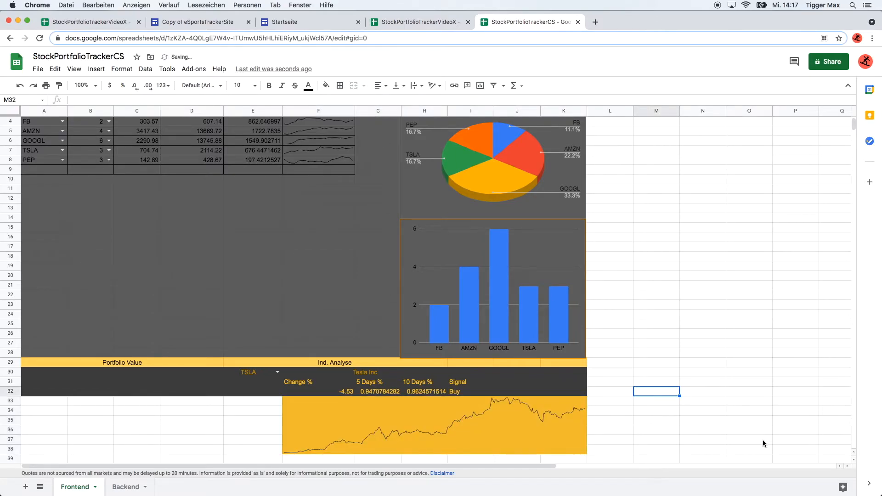
pyautogui.scroll(-1, 754, 434)
pyautogui.scroll(-1, 748, 429)
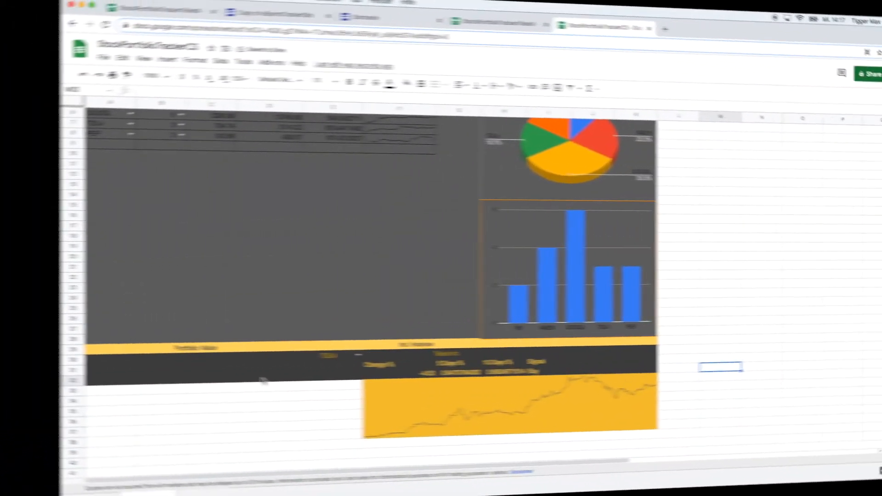
pyautogui.click(116, 357)
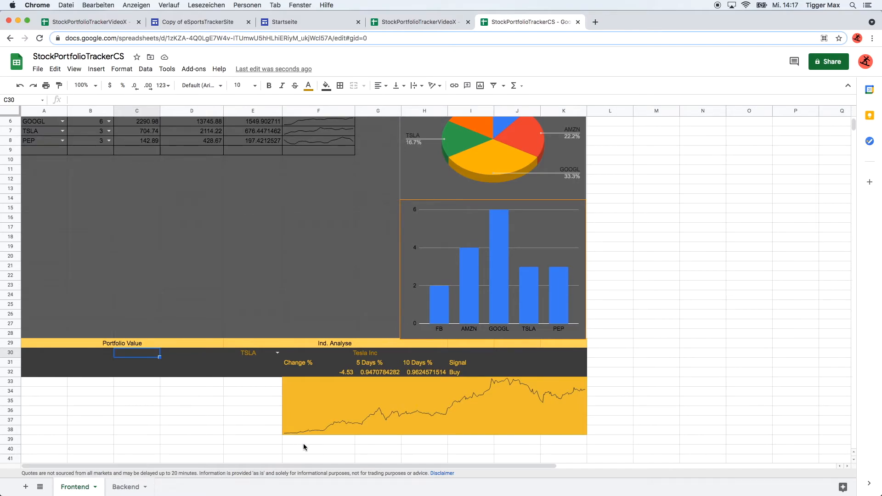
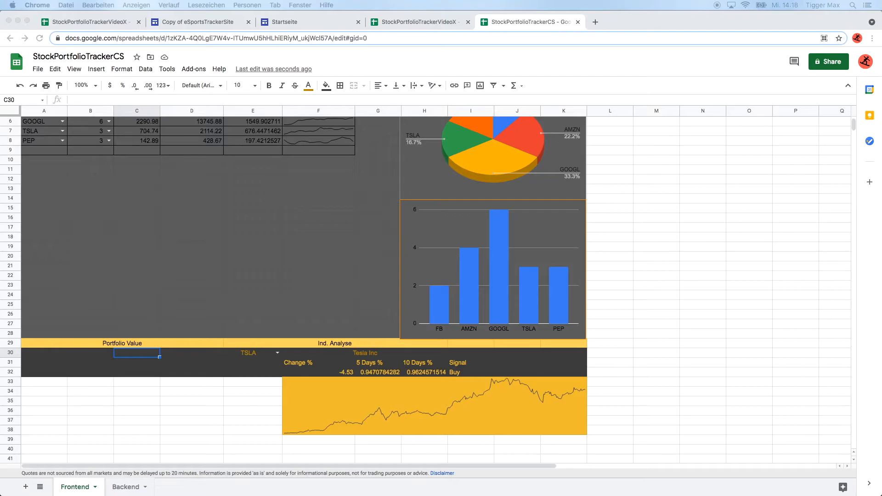
# Enter =SUM(D4:D8) in A30 to total the Portfolio Value column (30565.63).
pyautogui.click(152, 354)
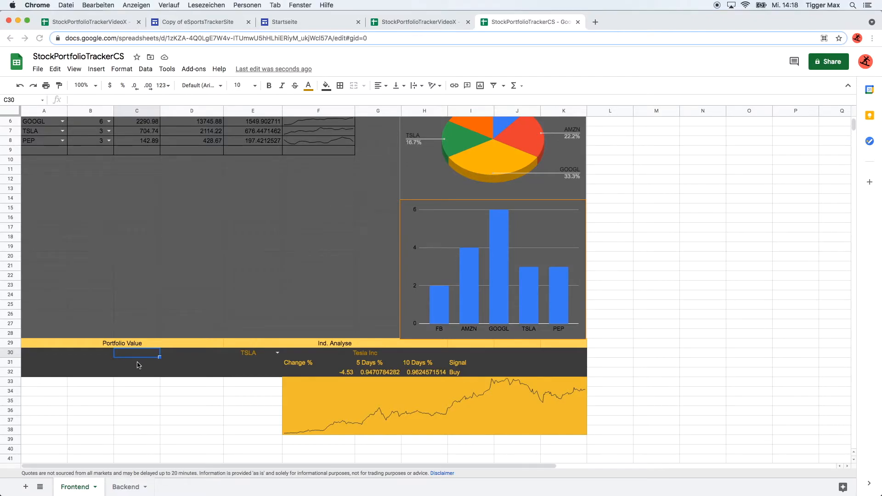
pyautogui.click(87, 356)
pyautogui.moveTo(57, 356); pyautogui.dragTo(192, 357)
pyautogui.click(130, 100)
pyautogui.write('=sum')
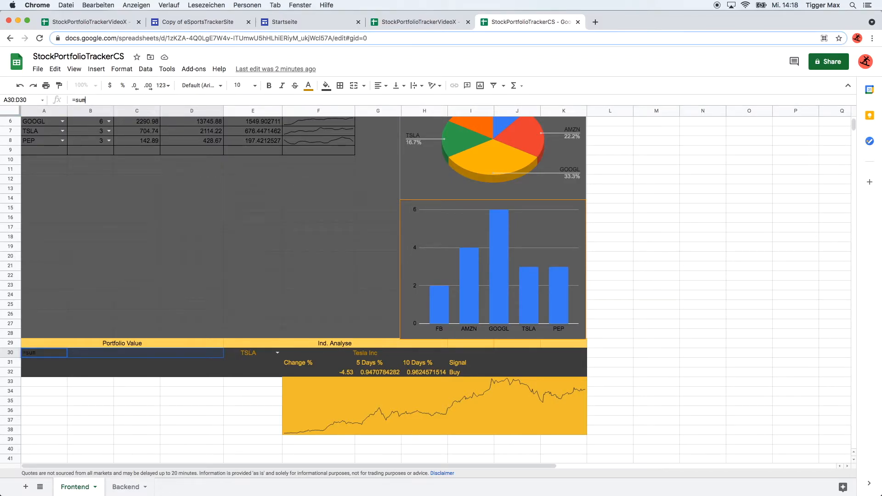
pyautogui.press('BackSpace')
pyautogui.press('BackSpace')
pyautogui.write('SU')
pyautogui.scroll(-3, 207, 283)
pyautogui.scroll(5, 207, 280)
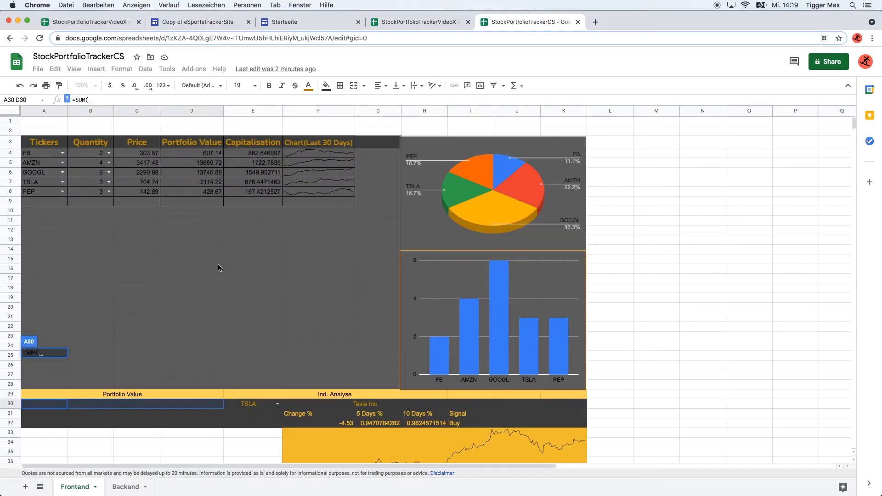
pyautogui.moveTo(197, 156); pyautogui.dragTo(202, 192)
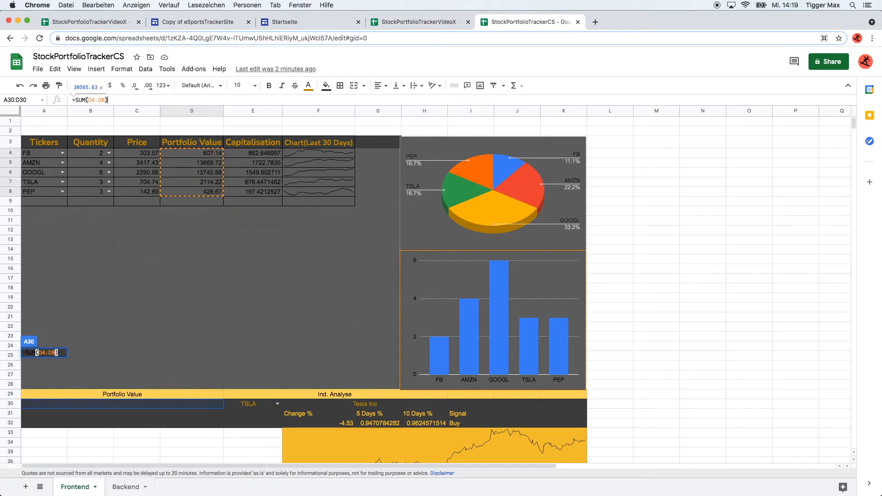
pyautogui.press('Return')
# Merge A30:D30 and centre the portfolio total in it.
pyautogui.click(126, 414)
pyautogui.moveTo(63, 405); pyautogui.dragTo(180, 406)
pyautogui.click(358, 88)
pyautogui.click(387, 87)
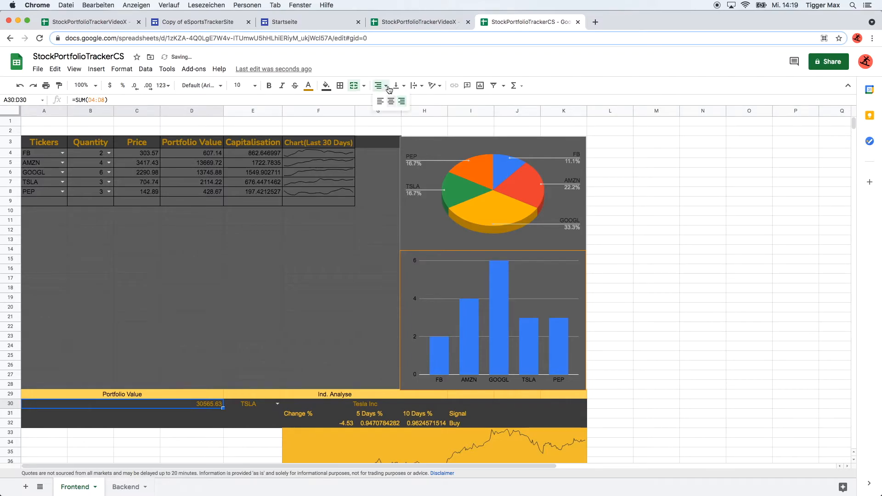
pyautogui.click(391, 101)
pyautogui.click(136, 425)
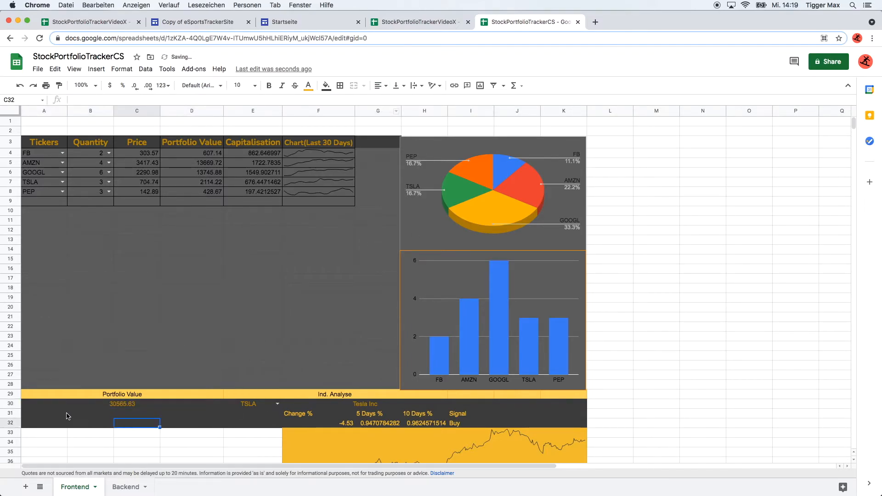
pyautogui.click(66, 414)
pyautogui.click(85, 422)
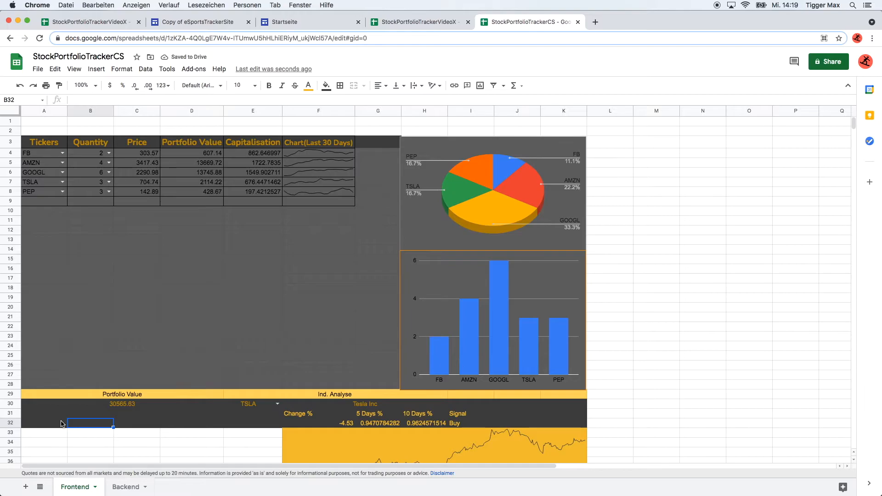
# Type Email Alert in A31 and merge A31:D31 with the label centred.
pyautogui.moveTo(44, 416); pyautogui.dragTo(224, 415)
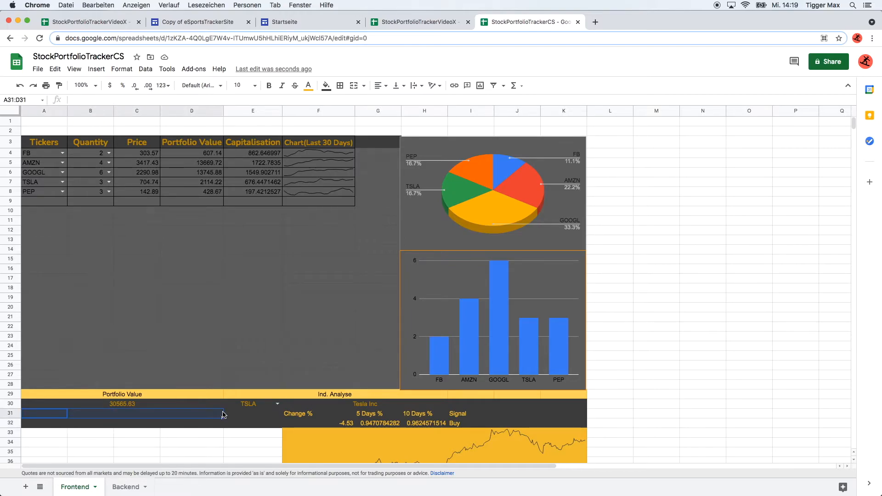
pyautogui.write('Email Alert')
pyautogui.click(364, 86)
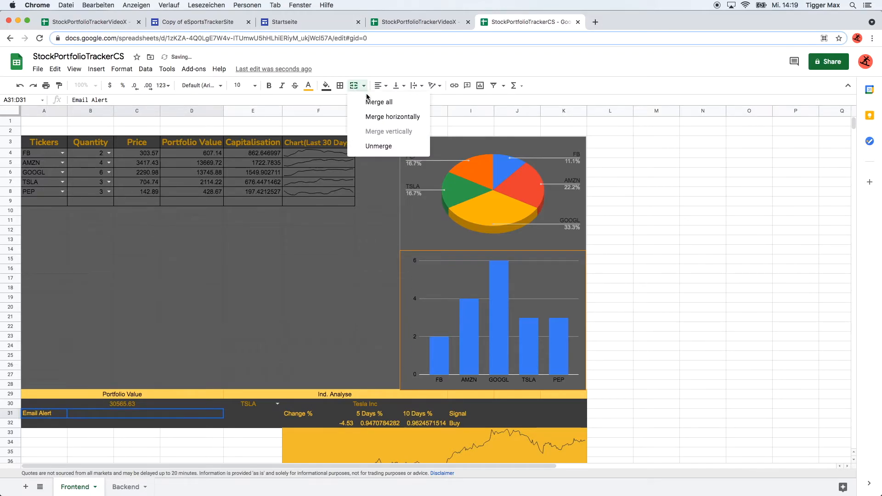
pyautogui.click(381, 101)
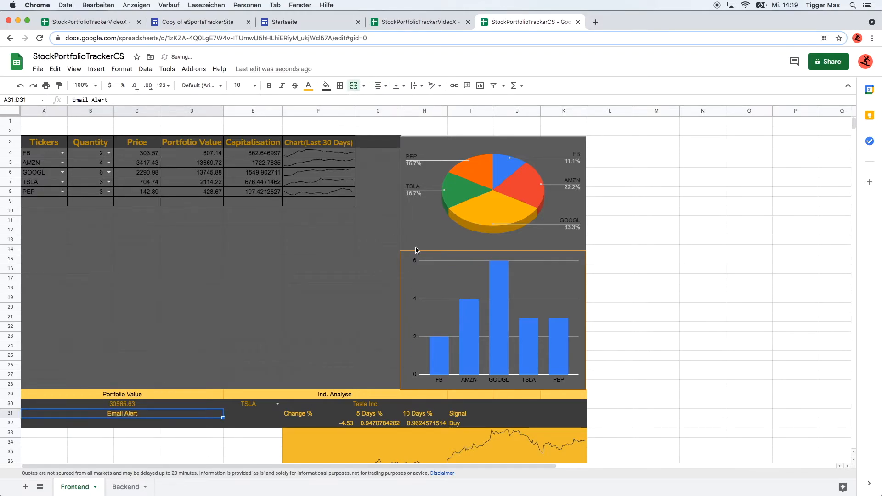
# Merge A32:D32, enter the test e-mail address and centre it.
pyautogui.moveTo(44, 423); pyautogui.dragTo(209, 428)
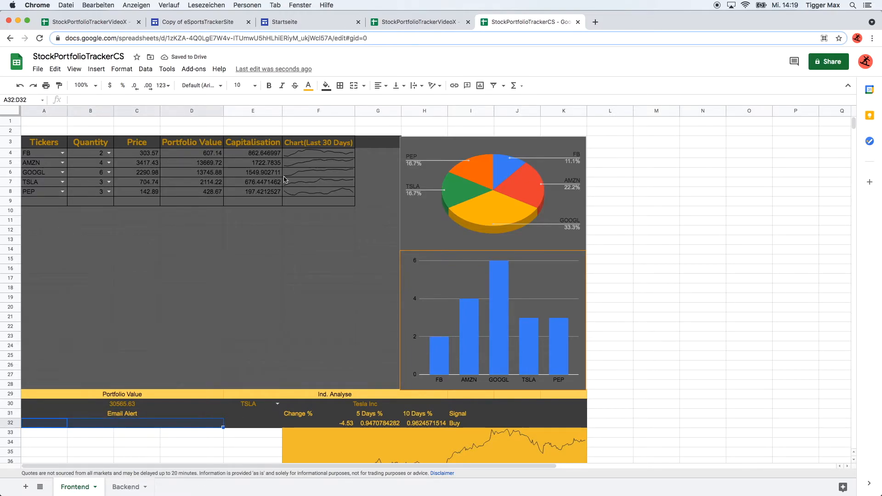
pyautogui.click(354, 85)
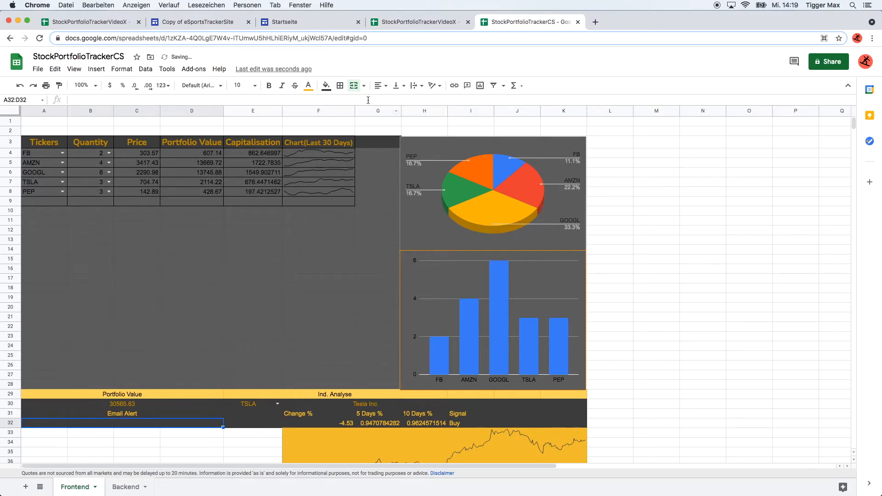
pyautogui.write('test')
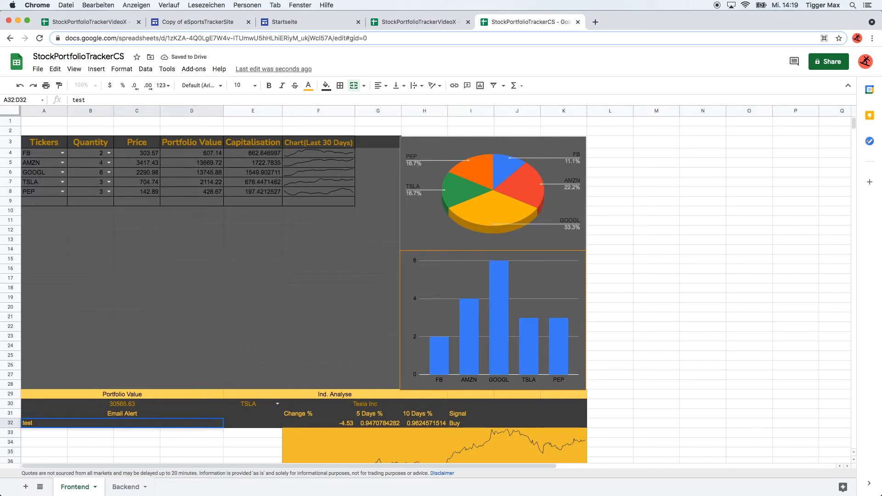
pyautogui.write('@gmail.com')
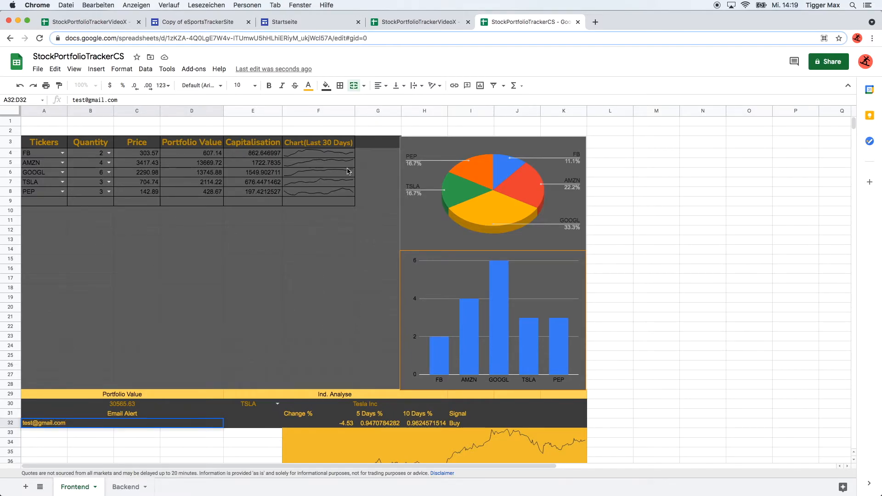
pyautogui.click(379, 86)
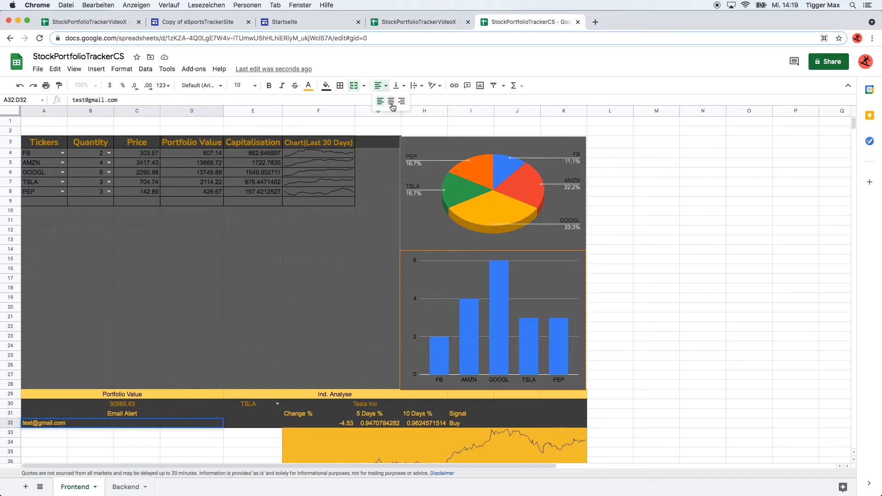
pyautogui.click(393, 109)
pyautogui.moveTo(46, 433); pyautogui.dragTo(221, 434)
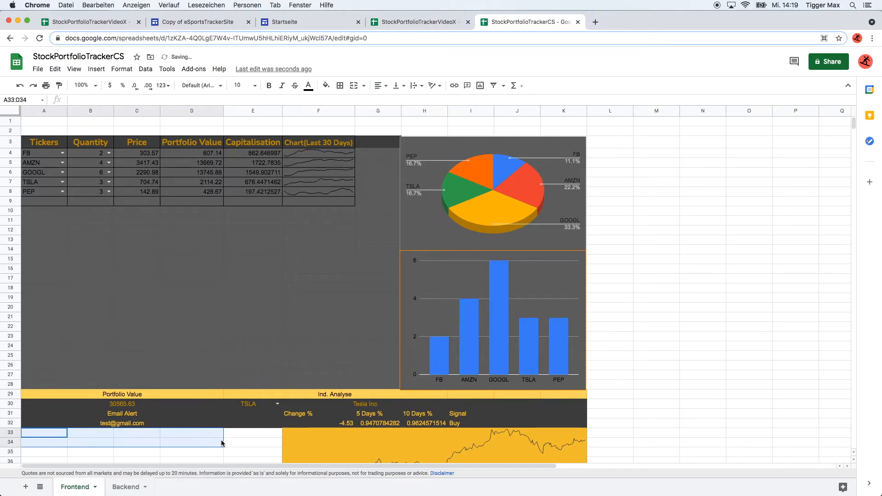
# Check the TSLA cell's data validation, then merge A33:E33 into one cell.
pyautogui.click(354, 86)
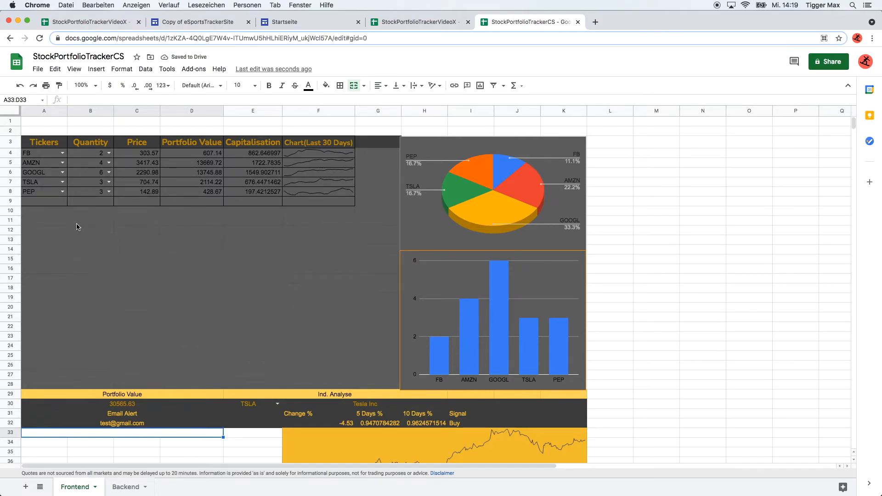
pyautogui.rightClick(47, 184)
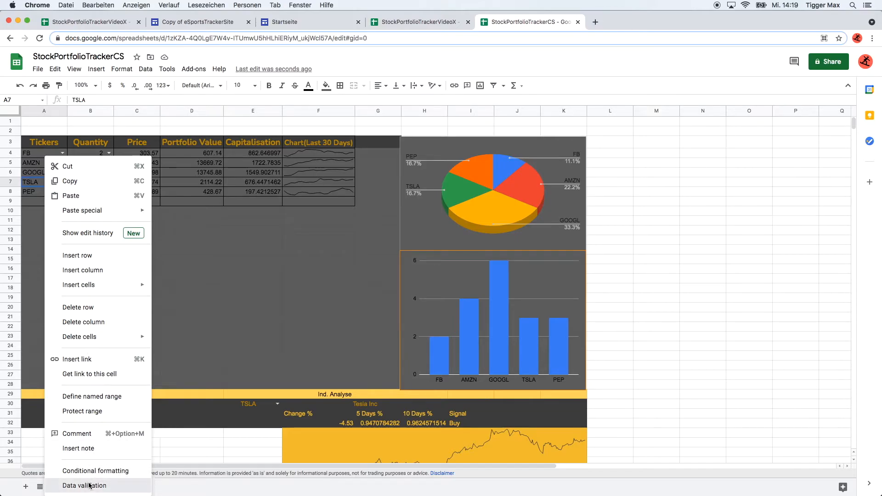
pyautogui.click(69, 485)
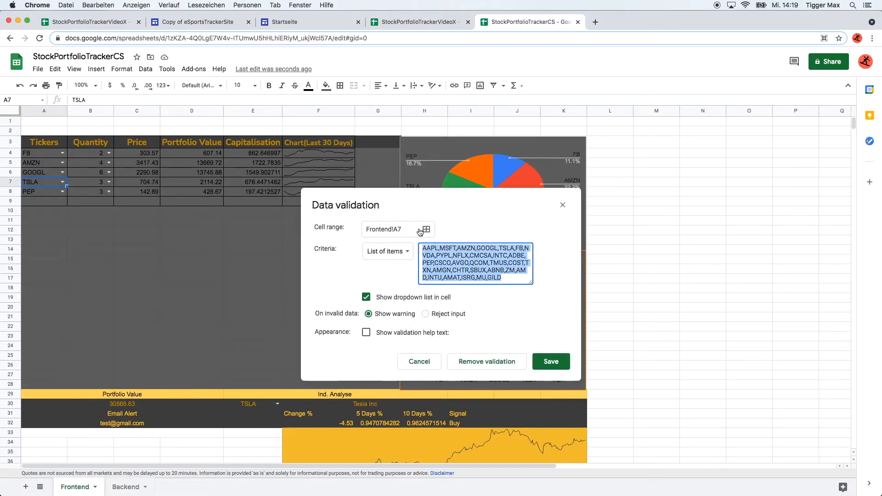
pyautogui.click(551, 361)
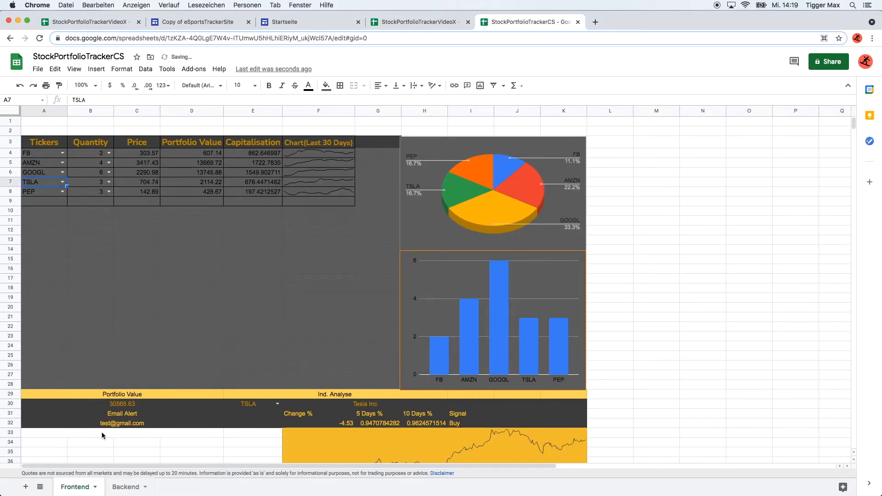
pyautogui.rightClick(89, 433)
pyautogui.moveTo(248, 434); pyautogui.dragTo(59, 434)
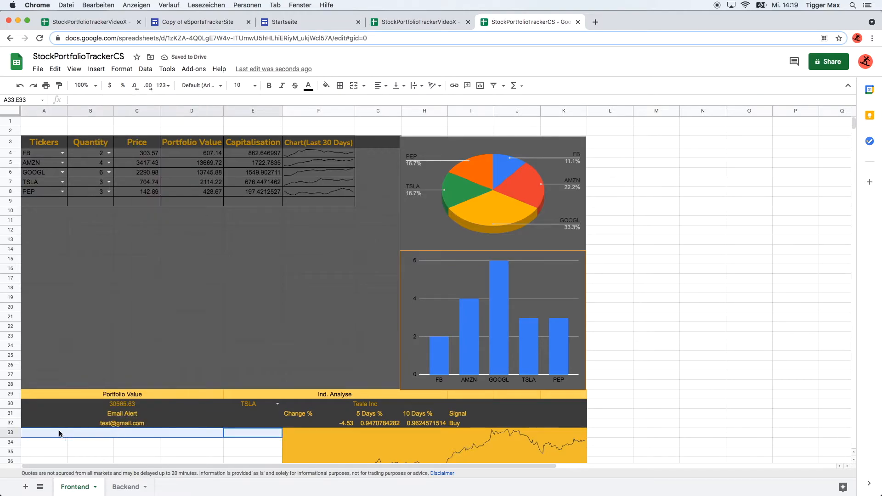
pyautogui.click(354, 86)
pyautogui.click(354, 86)
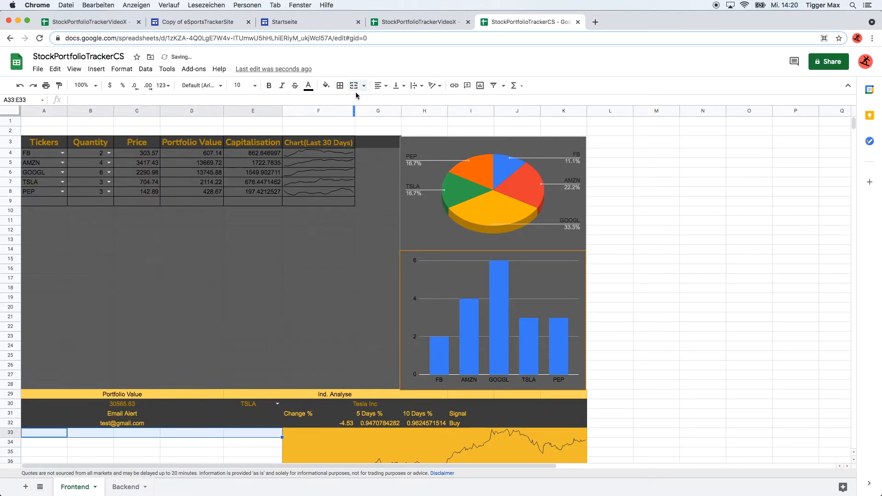
pyautogui.click(354, 86)
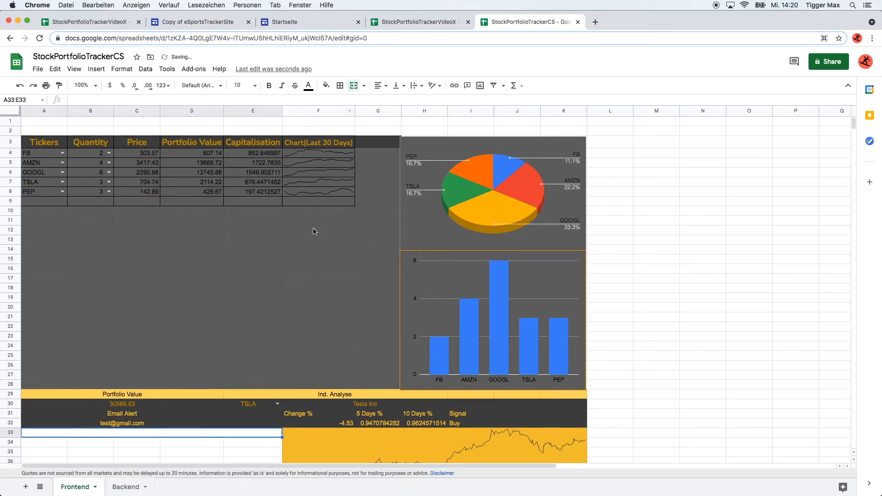
# Give merged A33:E33 a dropdown validation rule using the pasted ticker list.
pyautogui.rightClick(156, 433)
pyautogui.click(179, 425)
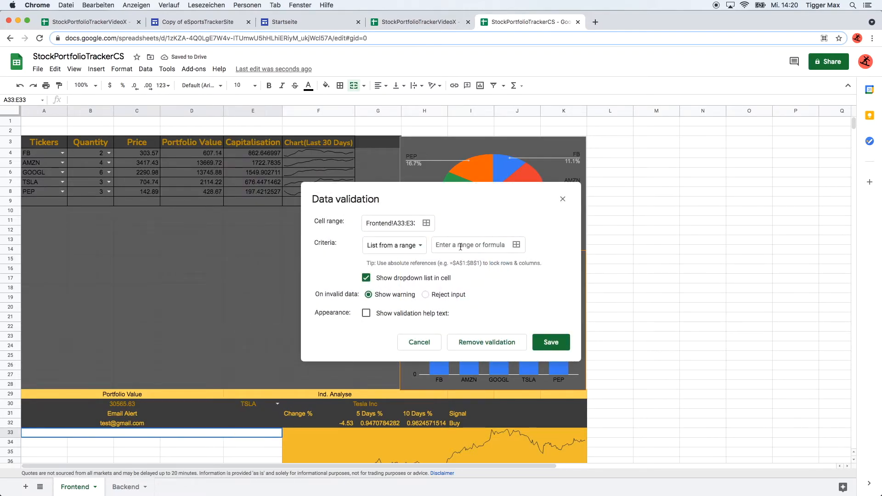
pyautogui.click(393, 246)
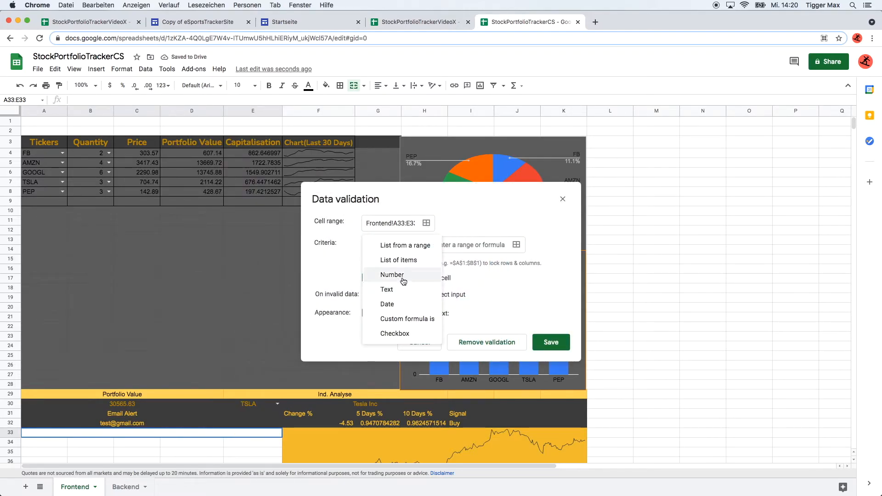
pyautogui.click(399, 260)
pyautogui.click(476, 245)
pyautogui.press('super+v')
pyautogui.click(551, 330)
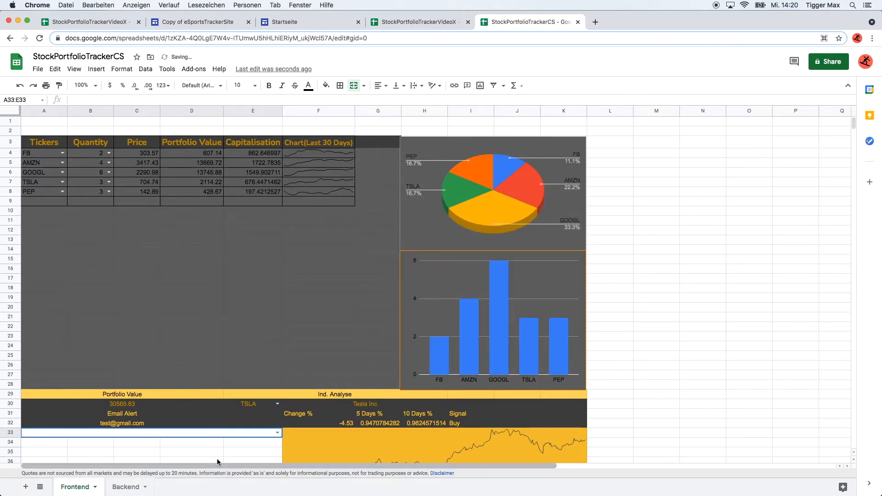
# Pick AMD from the A33 ticker dropdown and centre it.
pyautogui.click(277, 433)
pyautogui.click(170, 319)
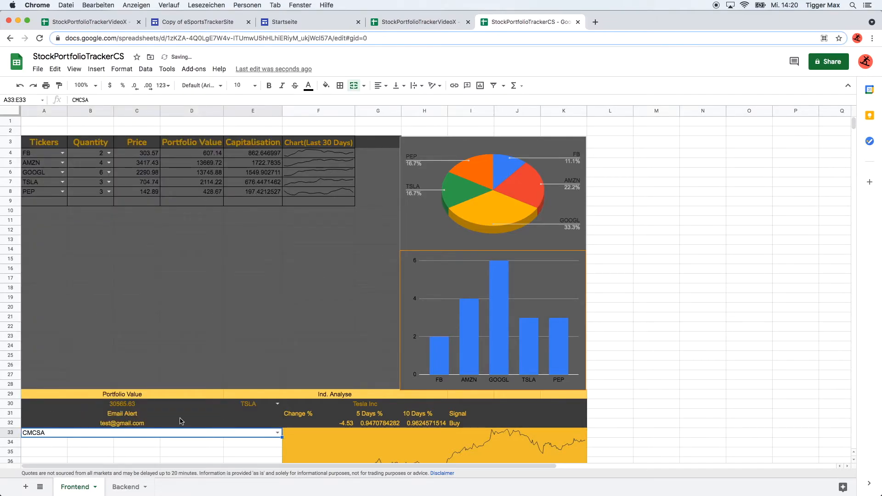
pyautogui.click(277, 434)
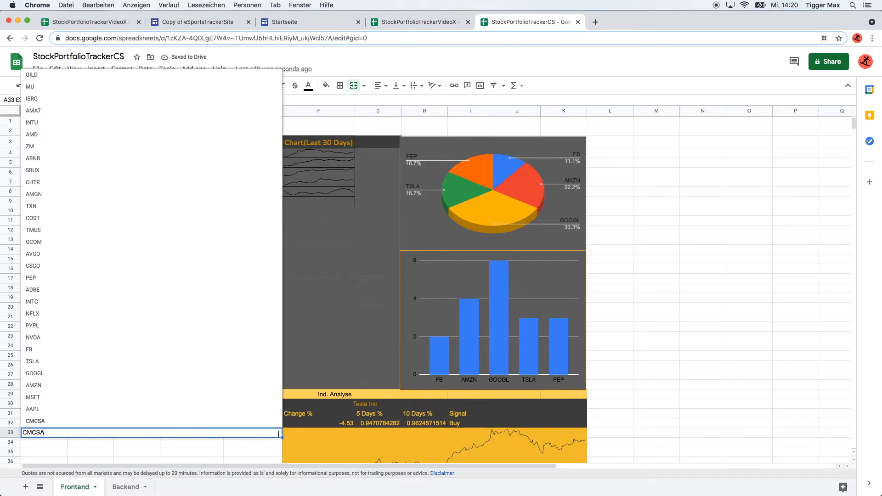
pyautogui.click(142, 141)
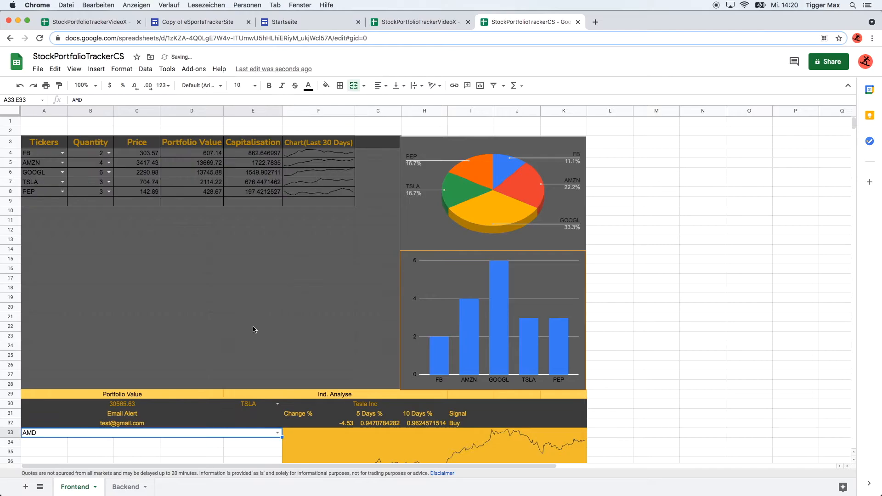
pyautogui.click(386, 87)
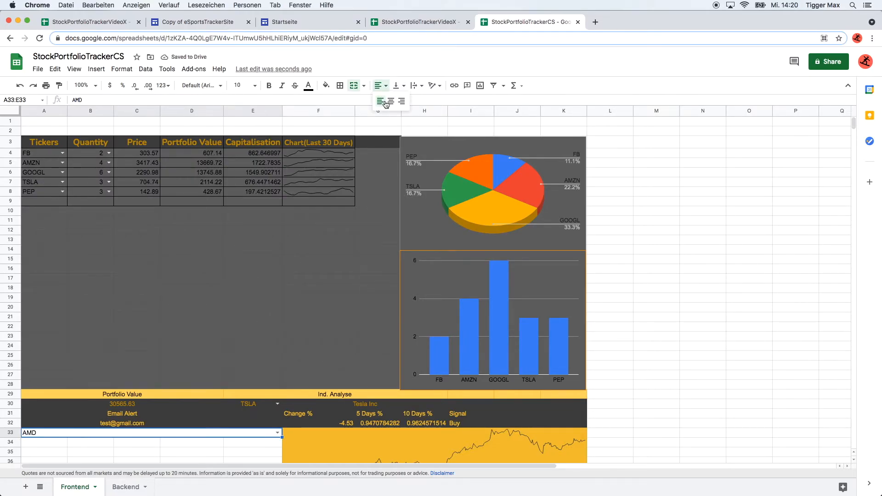
pyautogui.click(391, 101)
pyautogui.click(641, 327)
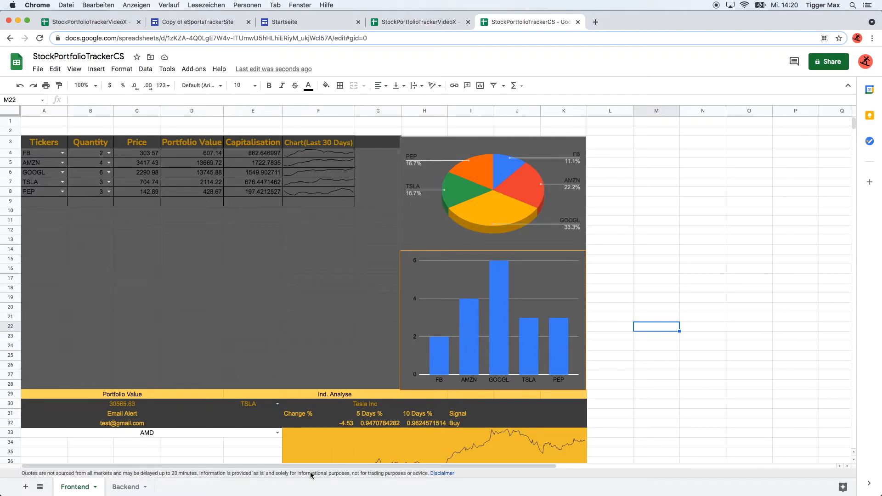
# Fill the AMD cell dark grey with golden orange text.
pyautogui.click(196, 441)
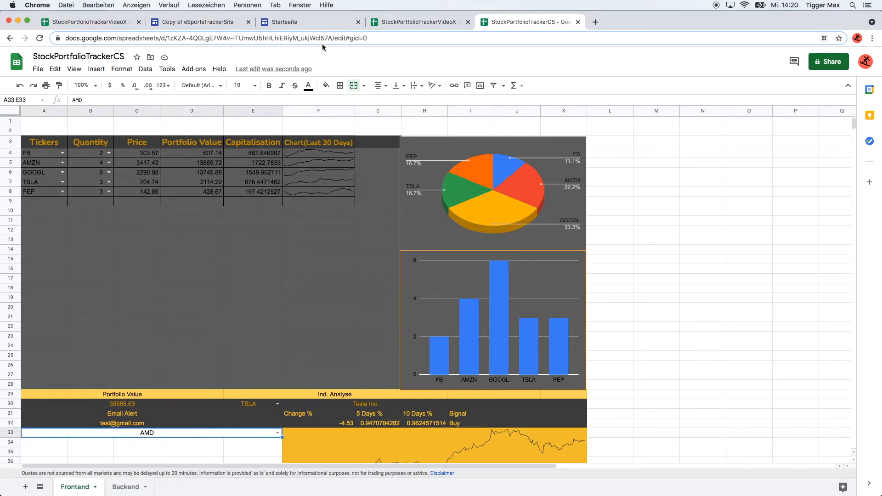
pyautogui.click(326, 85)
pyautogui.click(337, 119)
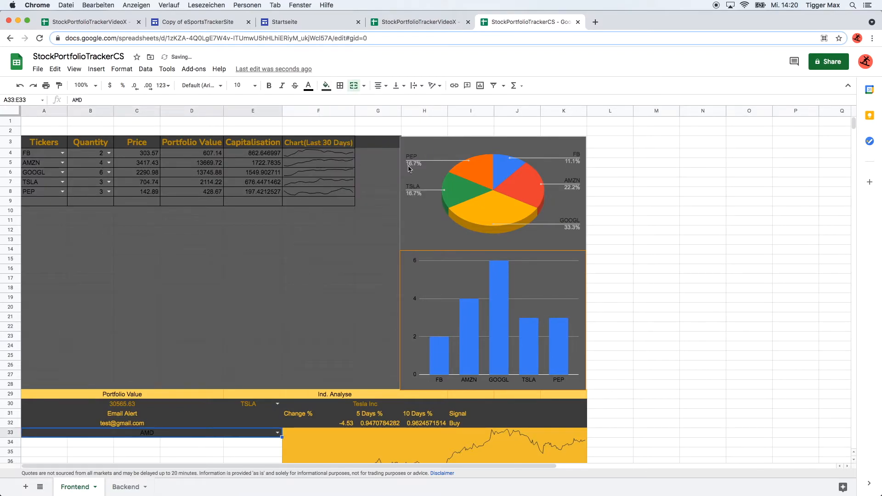
pyautogui.click(315, 89)
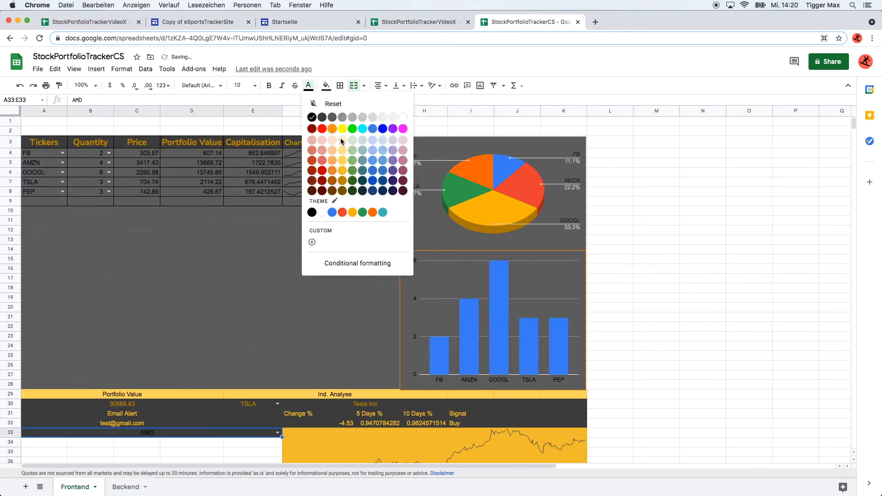
pyautogui.click(343, 179)
pyautogui.click(606, 345)
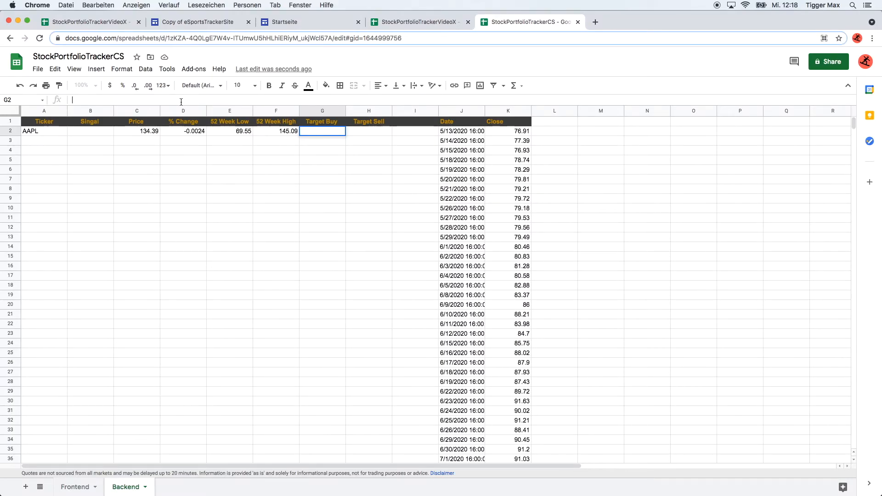
# Enter =IF(ISBLANK(A2);"";((F2-E2)*0.5)+E2) in G2, giving a Target Buy of 107.32.
pyautogui.write('=IF(')
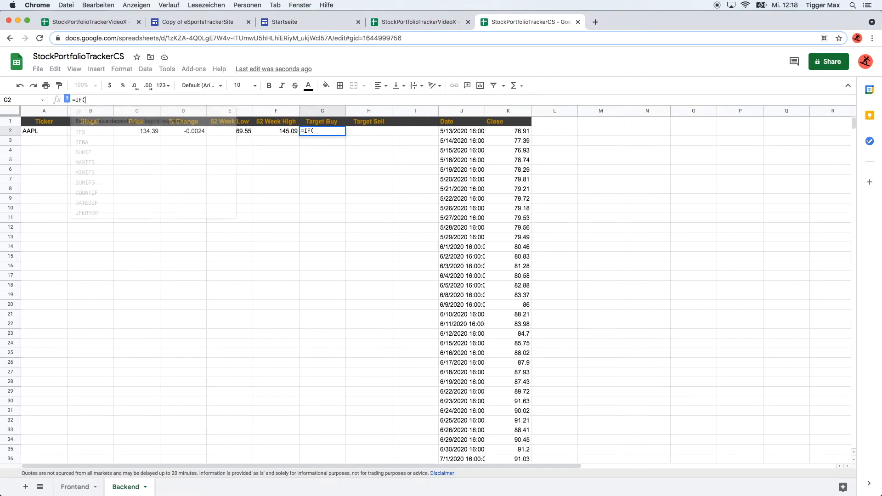
pyautogui.write('Isbl')
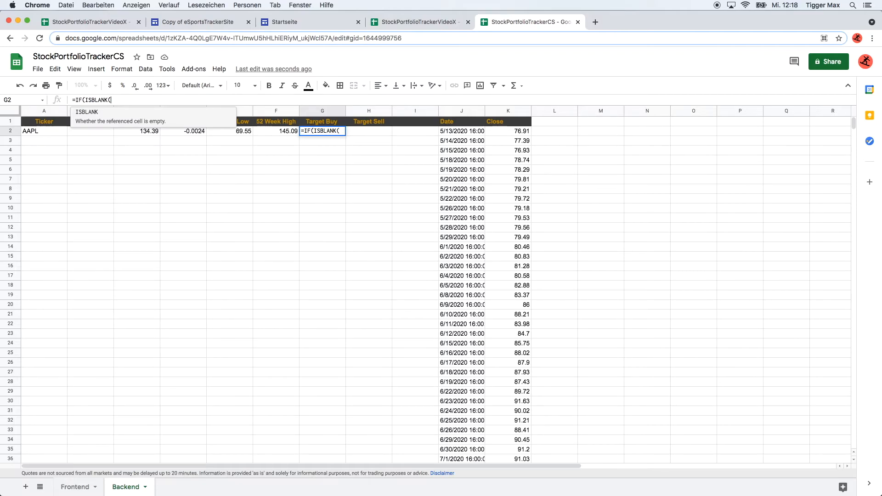
pyautogui.press('Tab')
pyautogui.write(')')
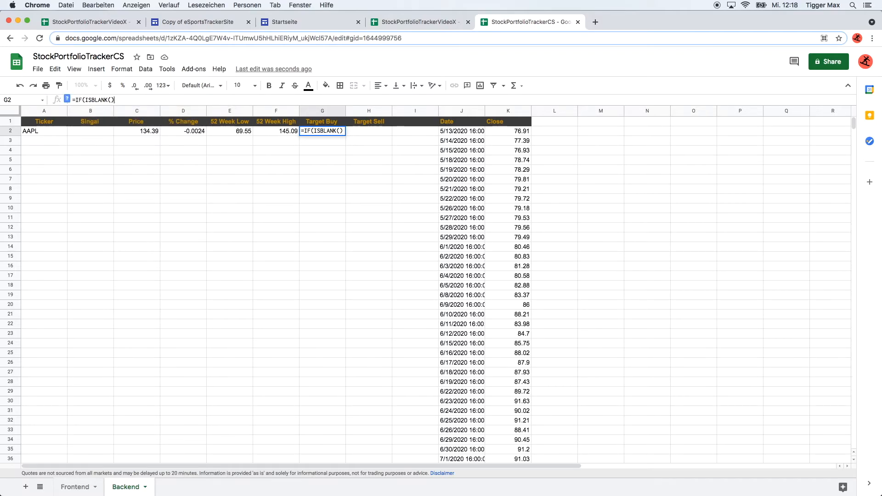
pyautogui.click(112, 100)
pyautogui.click(50, 131)
pyautogui.click(139, 98)
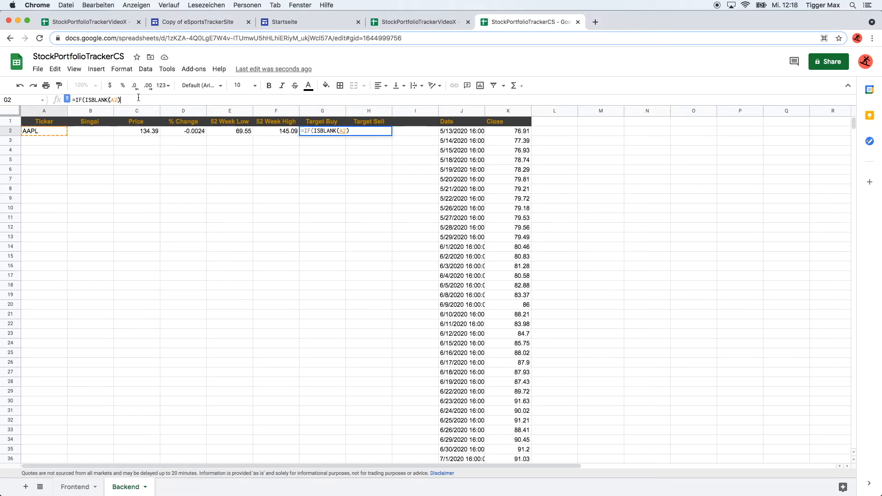
pyautogui.write(';"";((')
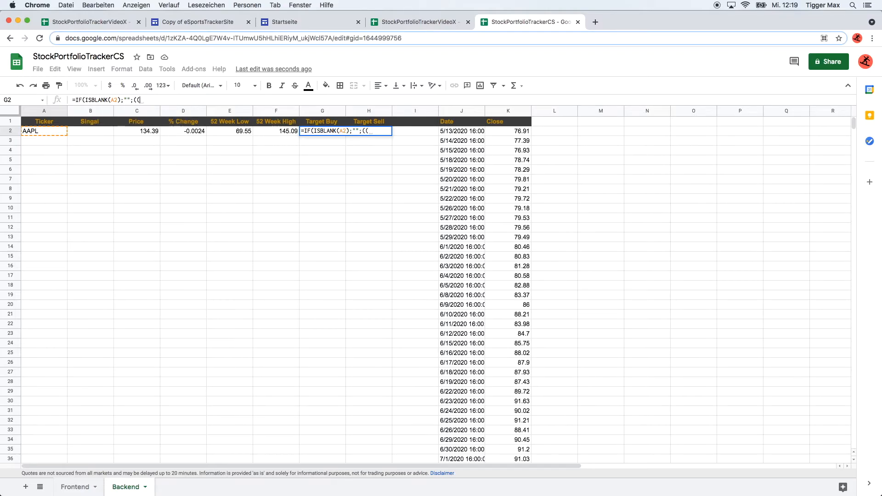
pyautogui.click(282, 133)
pyautogui.write('-')
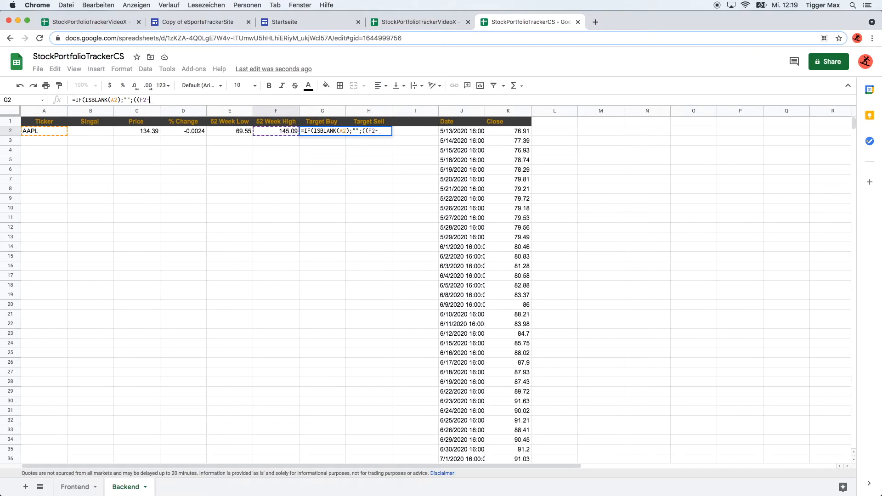
pyautogui.click(238, 133)
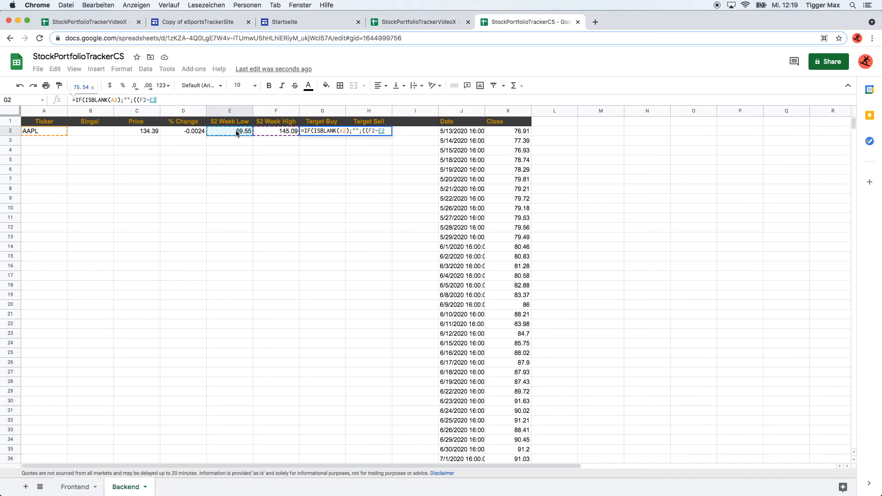
pyautogui.write(')*')
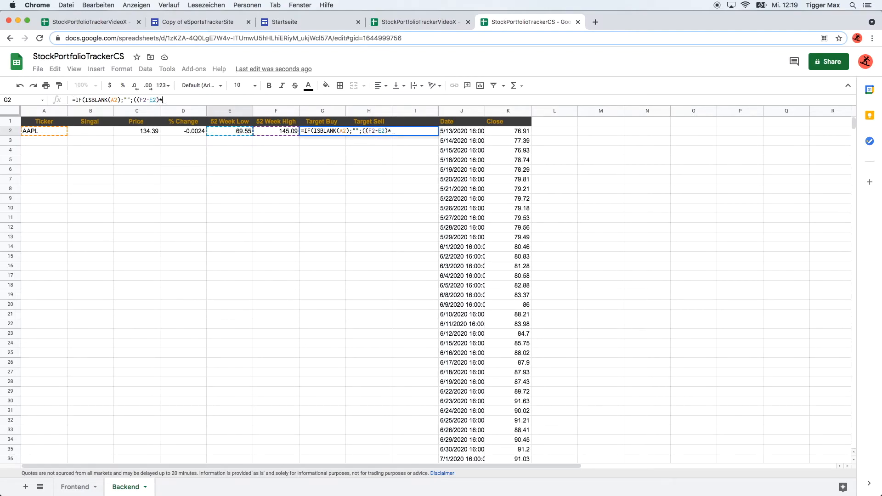
pyautogui.write('0')
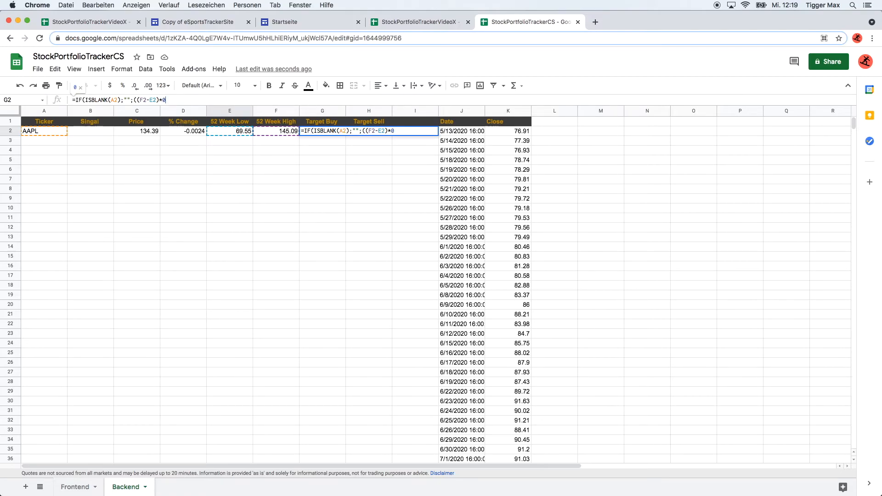
pyautogui.write('.5)+')
pyautogui.click(231, 132)
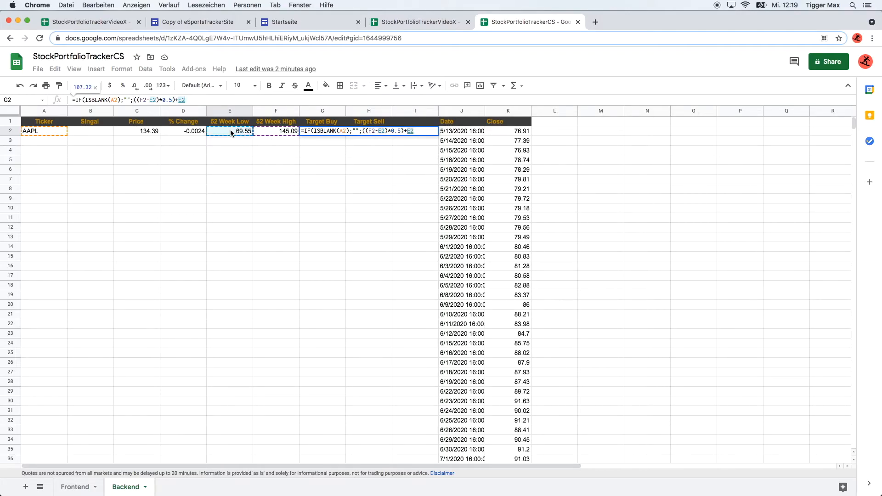
pyautogui.press('Return')
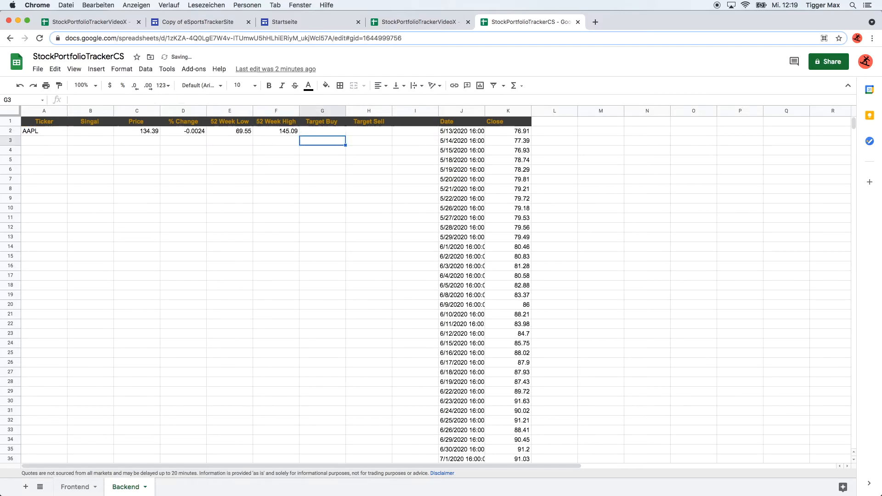
pyautogui.press('Up')
pyautogui.press('Right')
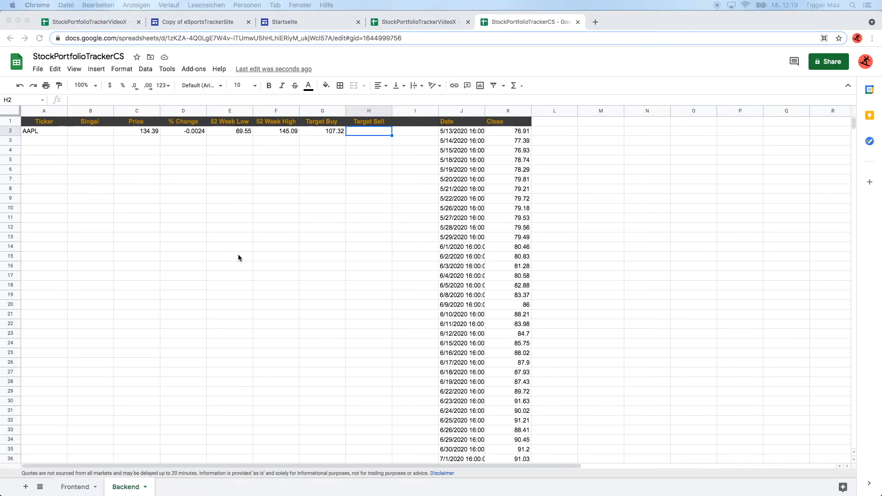
pyautogui.click(361, 132)
# Enter =IF(ISBLANK(A2);"";((F2-E2)*0.85)+E2) in H2 so Target Sell shows 133.759.
pyautogui.click(104, 101)
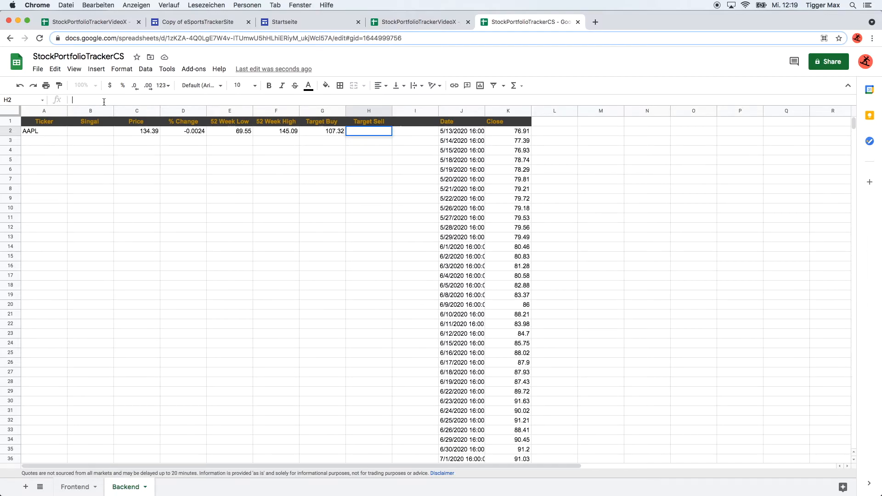
pyautogui.write('=')
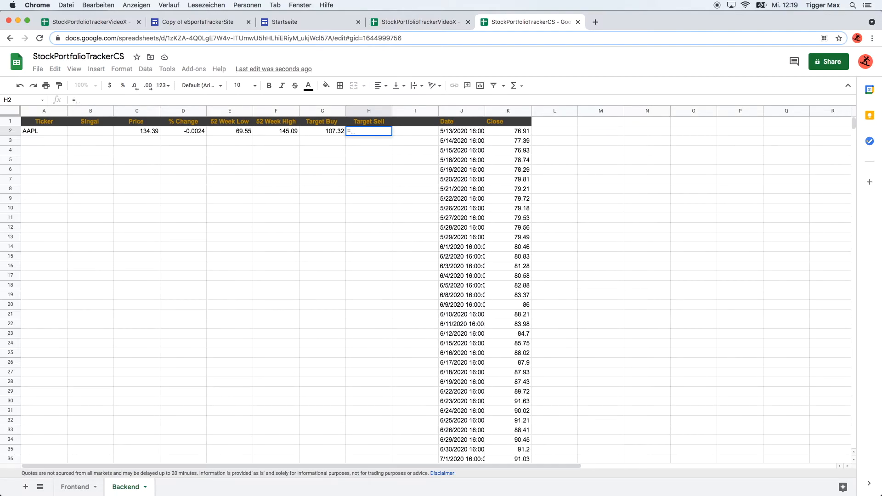
pyautogui.write('if(isbla')
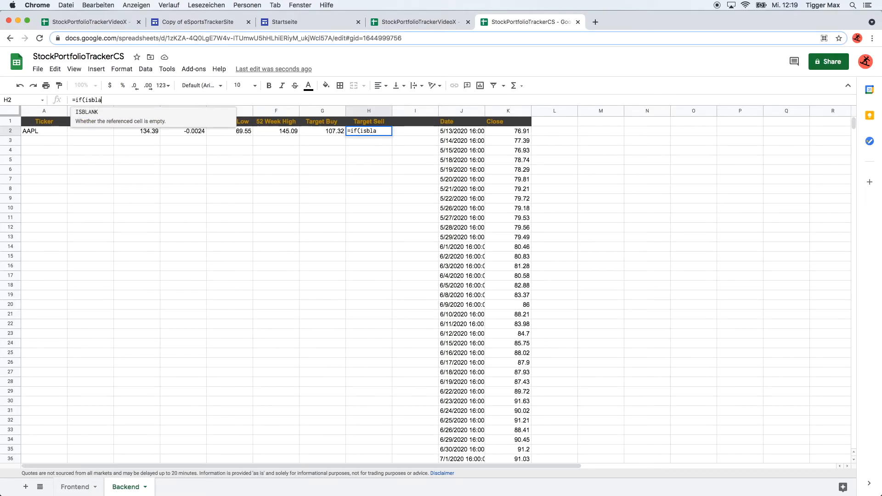
pyautogui.press('Tab')
pyautogui.write('(')
pyautogui.press('BackSpace')
pyautogui.write(')')
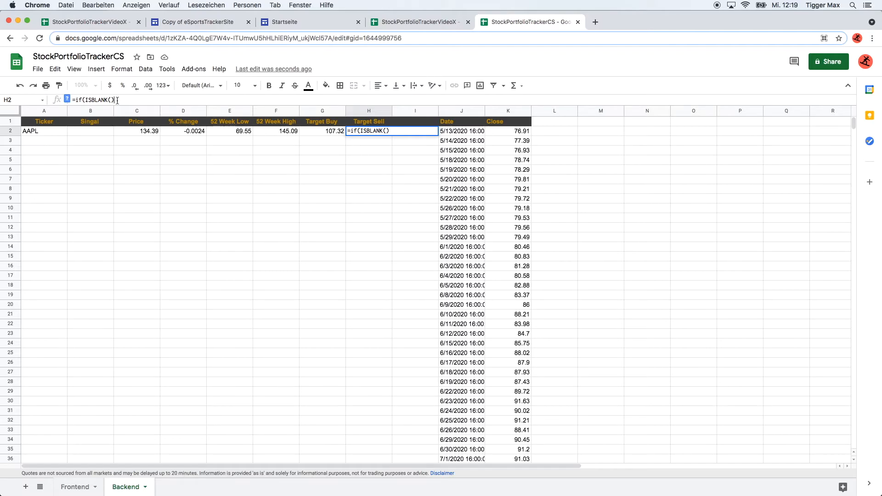
pyautogui.click(35, 135)
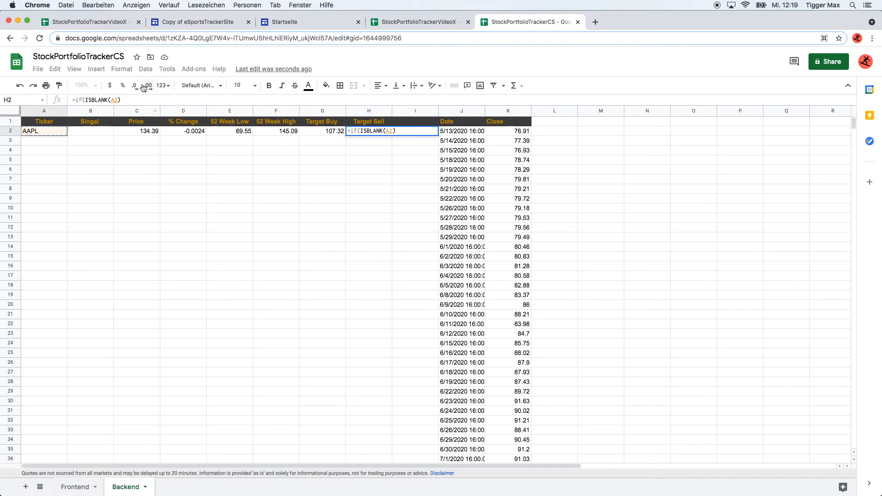
pyautogui.click(133, 101)
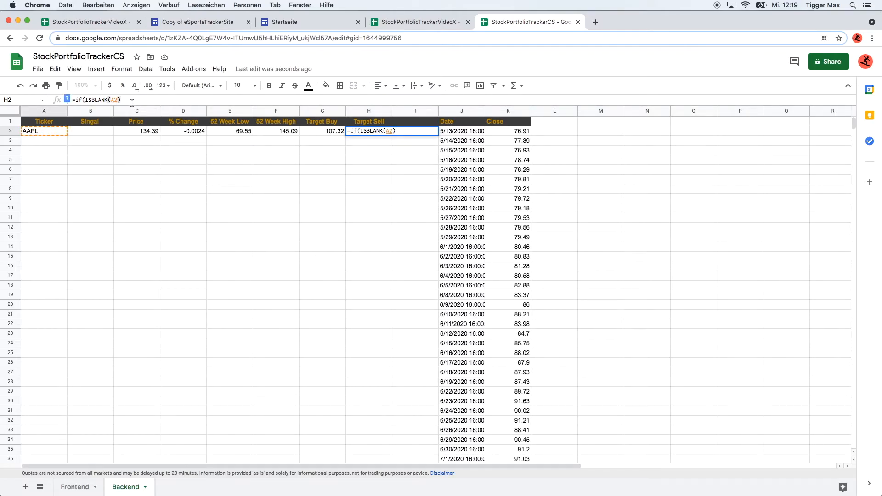
pyautogui.write(';"";')
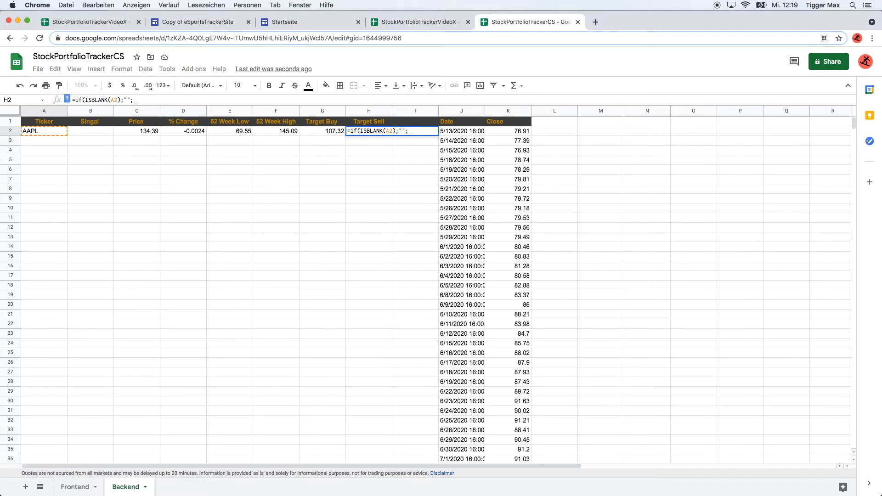
pyautogui.write('((')
pyautogui.click(284, 134)
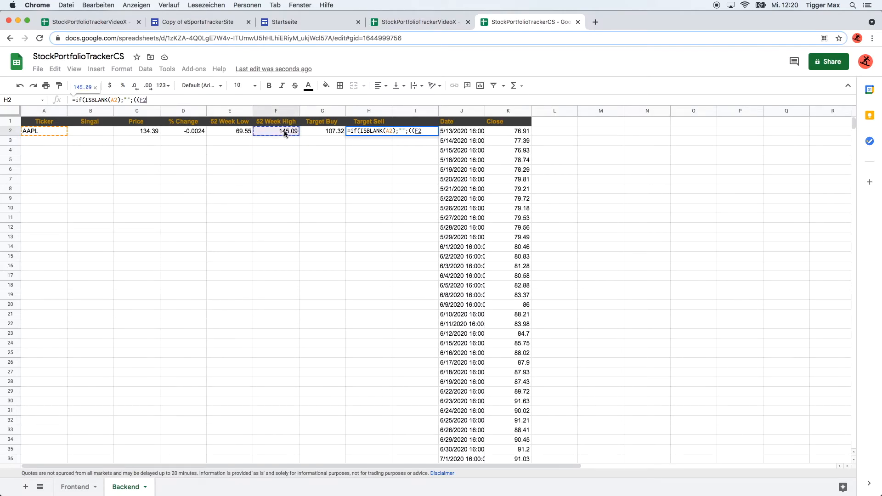
pyautogui.write('-')
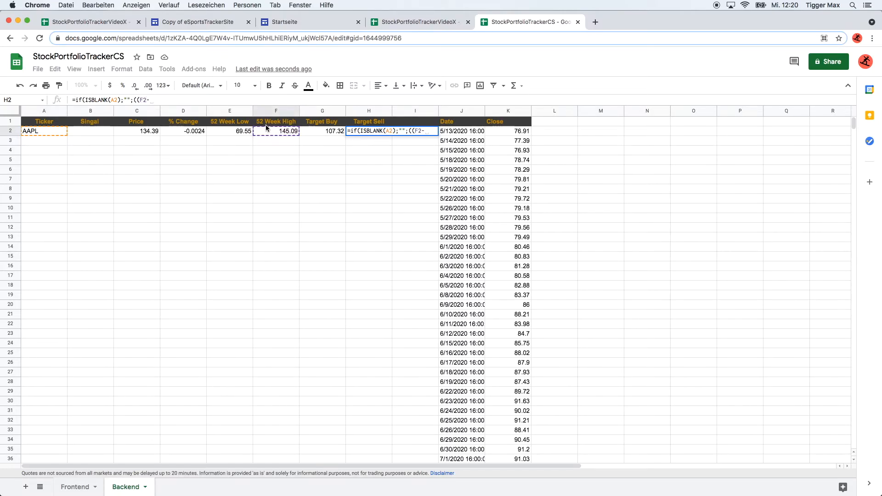
pyautogui.click(243, 134)
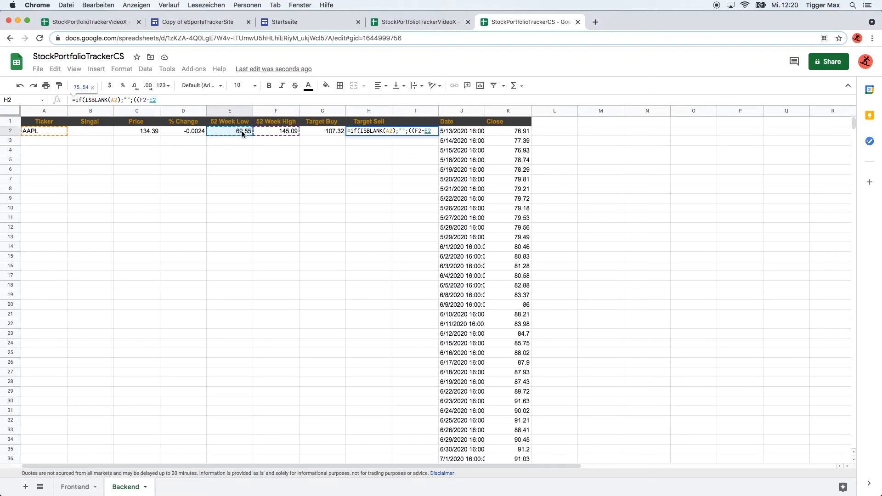
pyautogui.write(')')
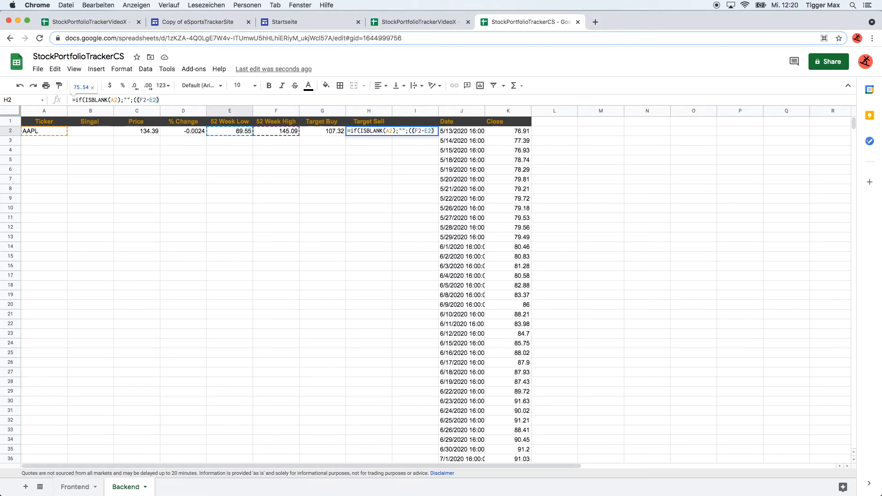
pyautogui.write('*')
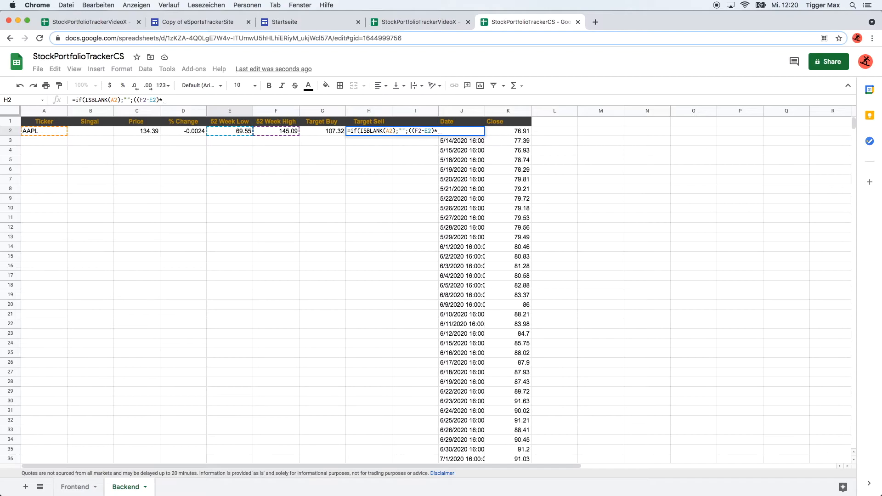
pyautogui.write('0.85')
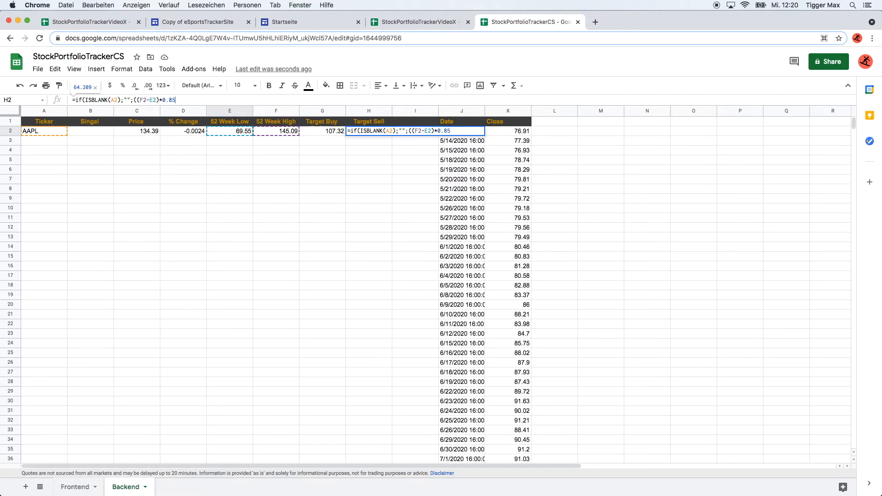
pyautogui.write(')+')
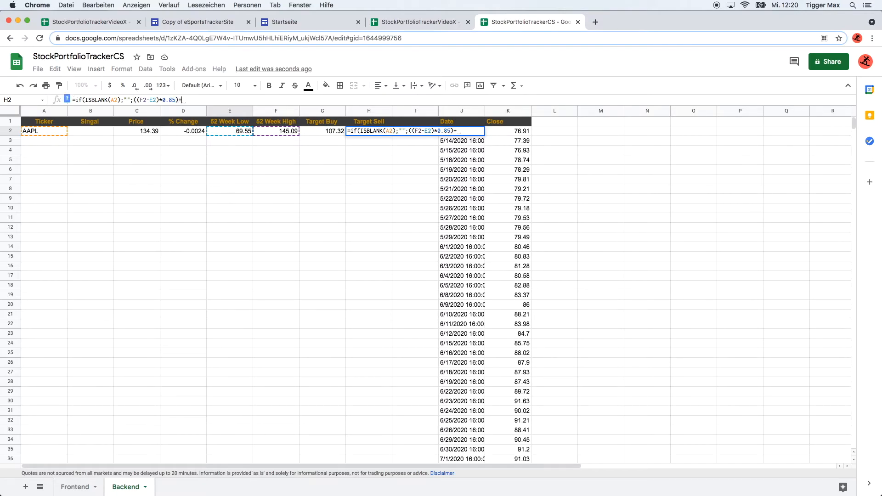
pyautogui.click(227, 133)
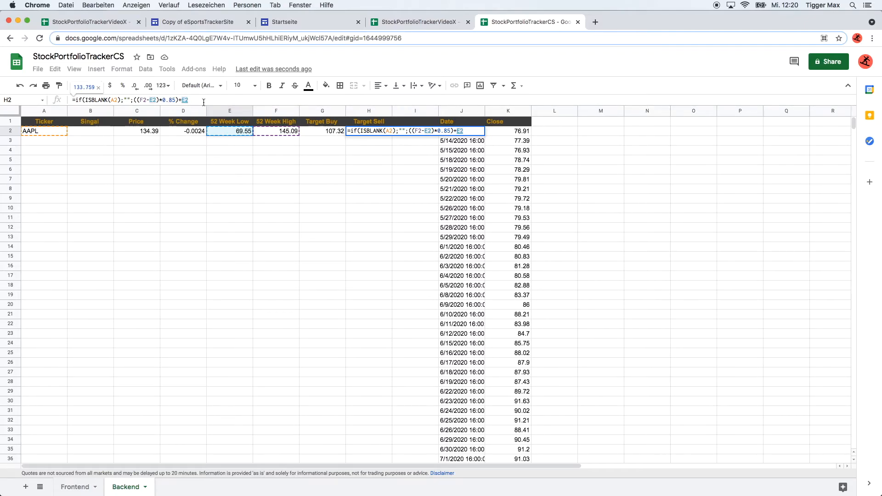
pyautogui.press('Return')
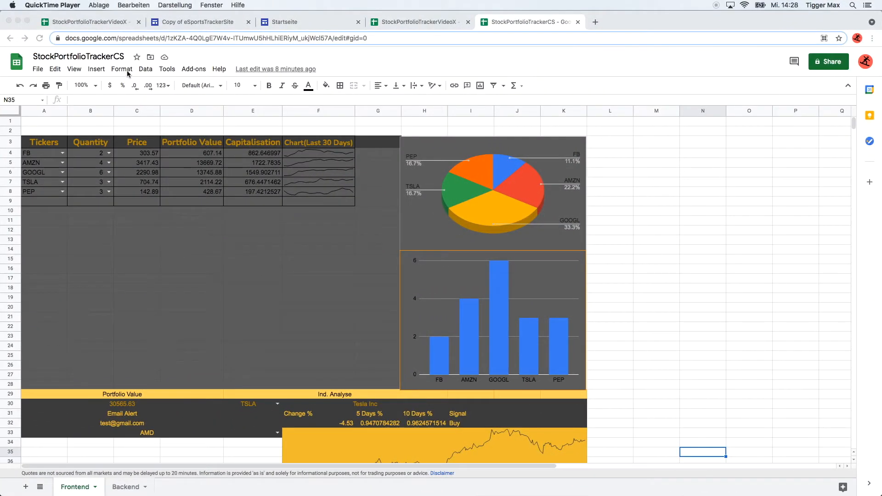
# Launch the spreadsheet's Script editor from Tools and dismiss the translation offer.
pyautogui.click(128, 71)
pyautogui.click(125, 71)
pyautogui.moveTo(170, 73)
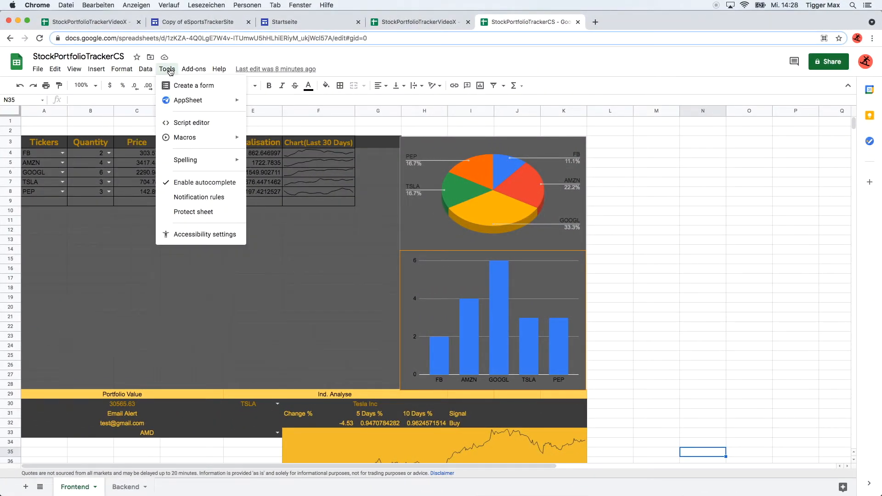
pyautogui.click(187, 122)
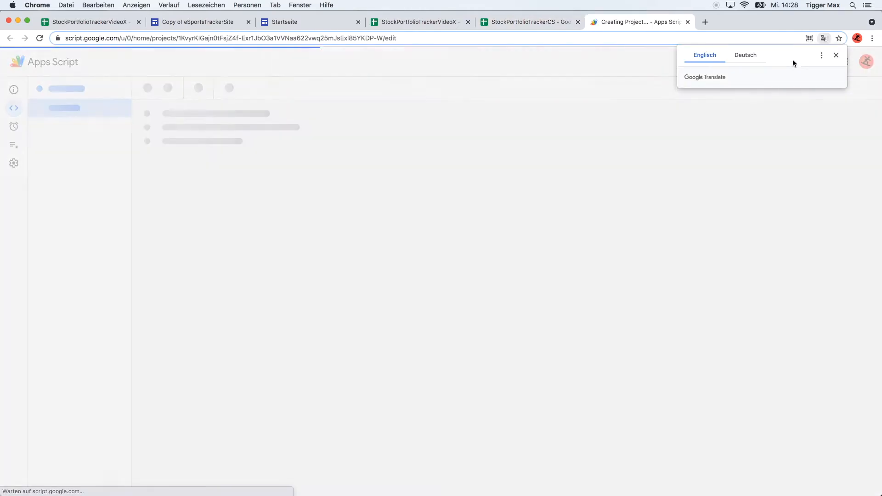
pyautogui.click(836, 55)
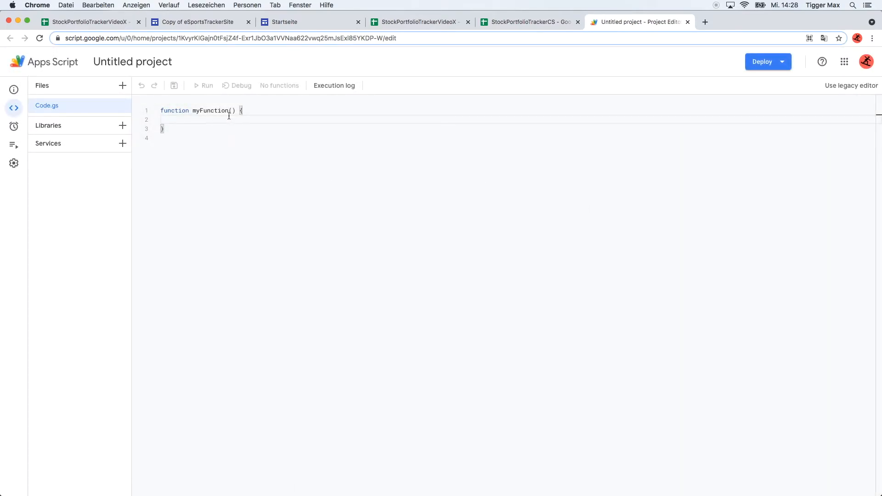
pyautogui.click(122, 86)
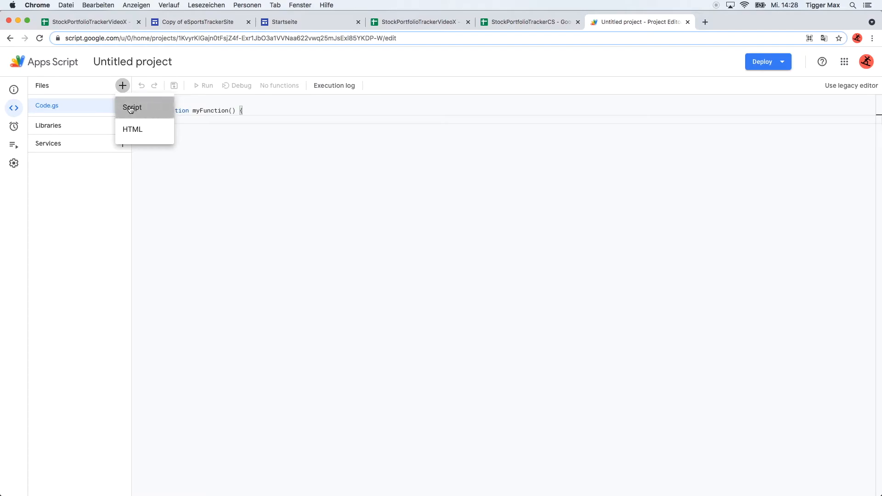
# Create script files named mailTracking and portfolioValue, then switch to mailTracking.gs.
pyautogui.click(131, 108)
pyautogui.write('m')
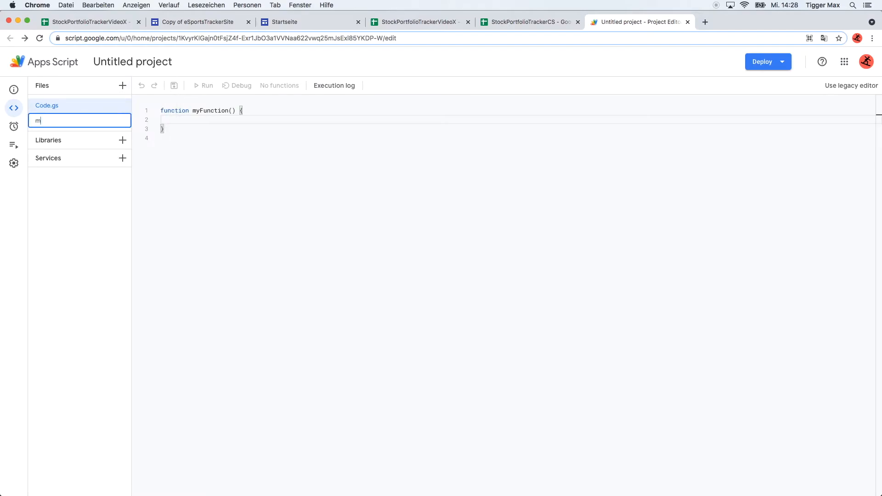
pyautogui.write('ailTracking')
pyautogui.press('Return')
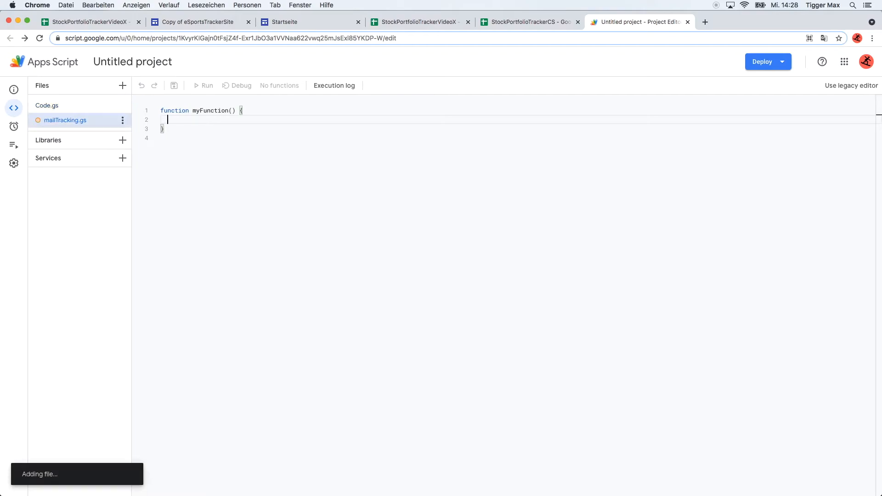
pyautogui.click(122, 85)
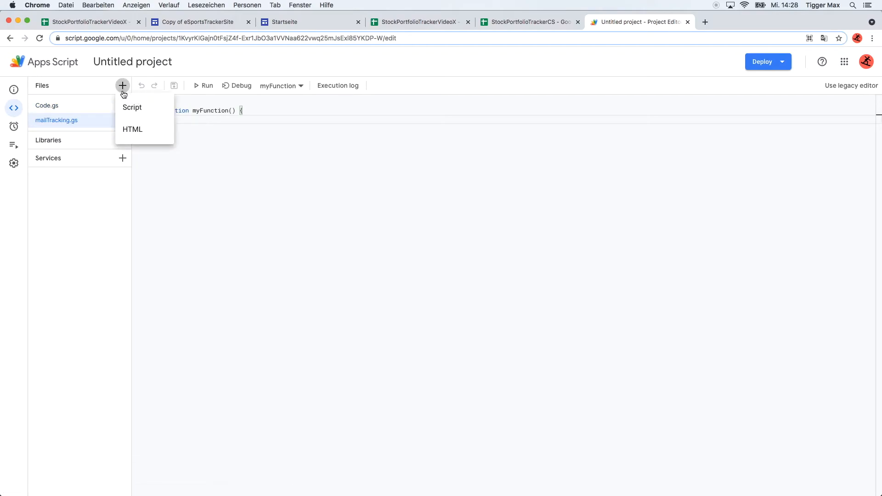
pyautogui.click(134, 107)
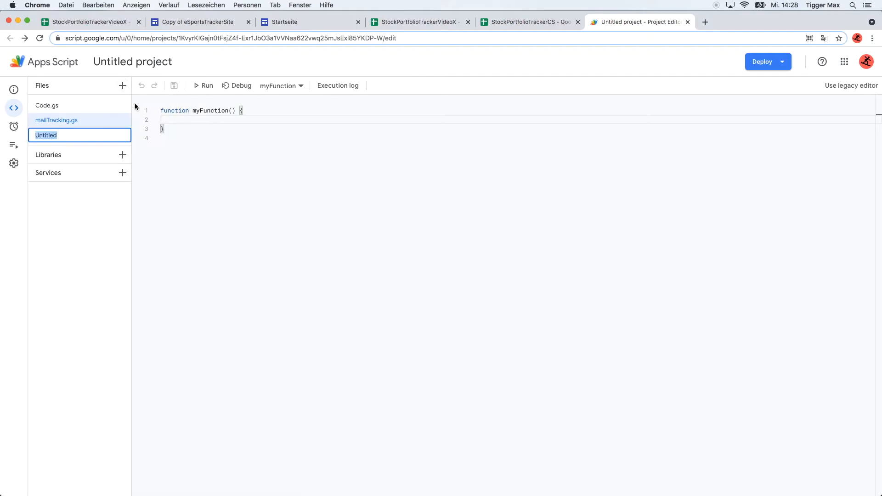
pyautogui.write('portfolioValue')
pyautogui.press('Return')
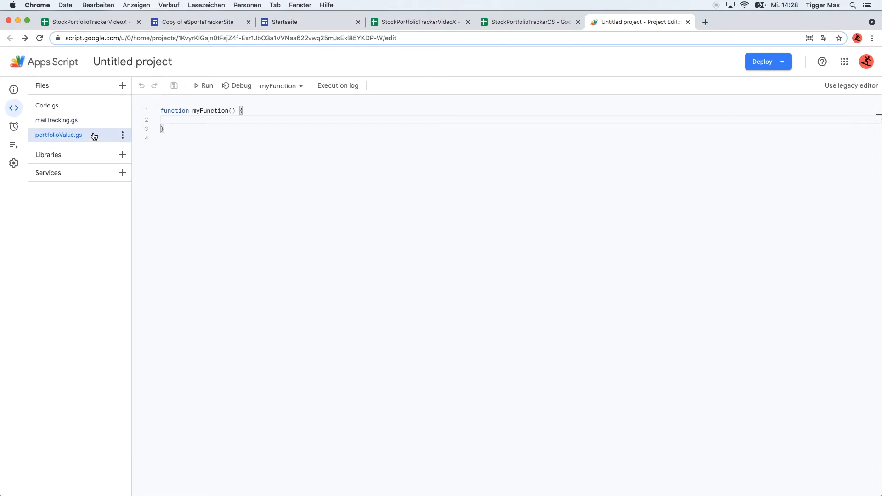
pyautogui.click(70, 120)
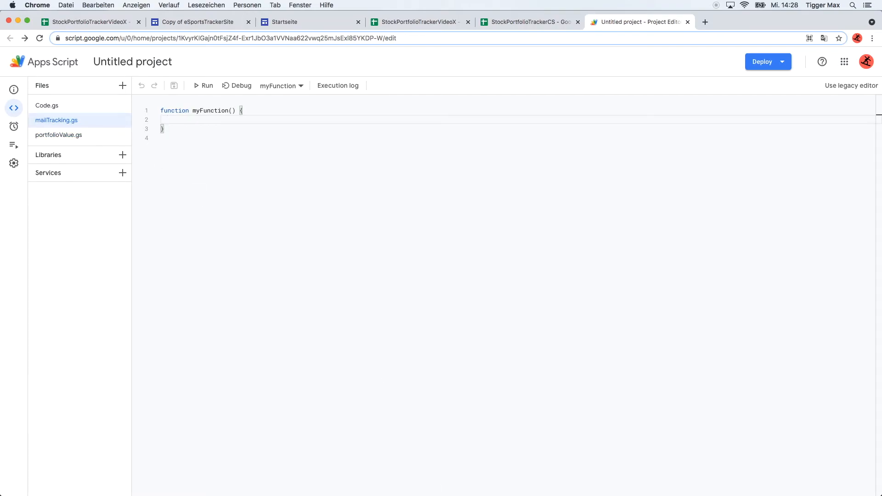
# Rename myFunction to stockPrice and declare var sh1 = SpreadsheetApp.getActive();.
pyautogui.doubleClick(215, 111)
pyautogui.write('stockPric')
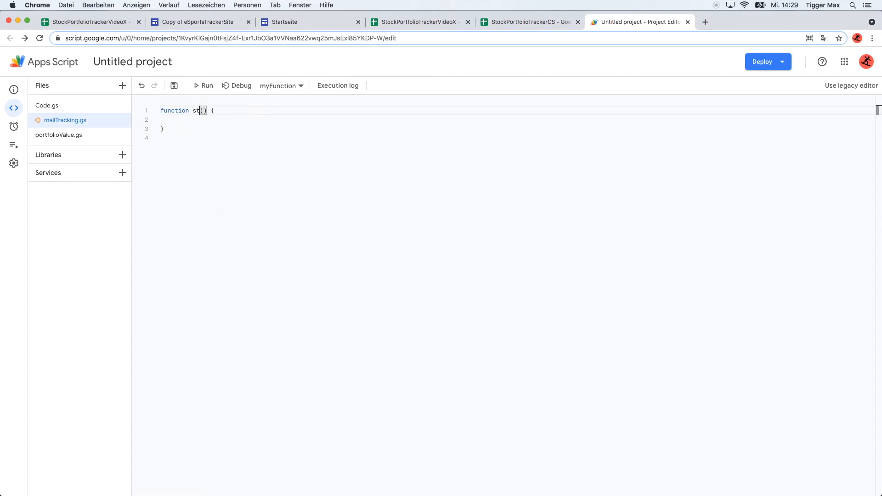
pyautogui.write('e')
pyautogui.press('Right')
pyautogui.press('Return')
pyautogui.write('var sh1')
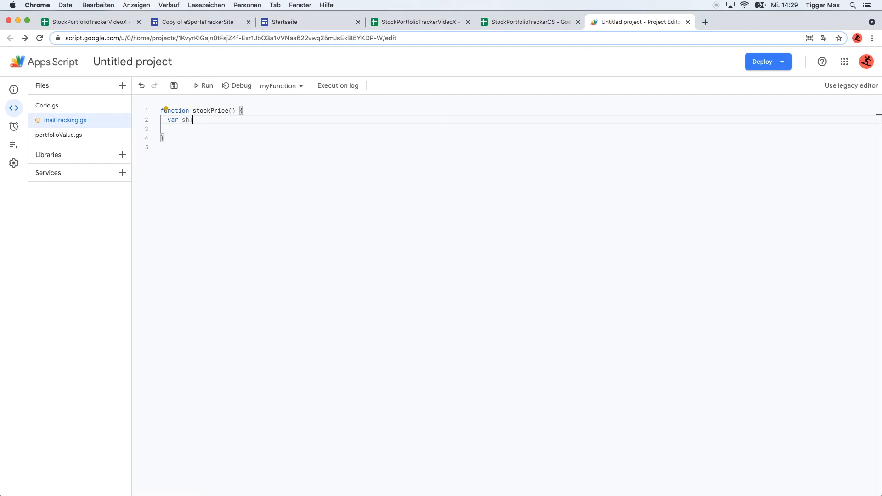
pyautogui.write(' = Spre')
pyautogui.press('Return')
pyautogui.write('.get')
pyautogui.press('Return')
pyautogui.write('();')
pyautogui.press('Return')
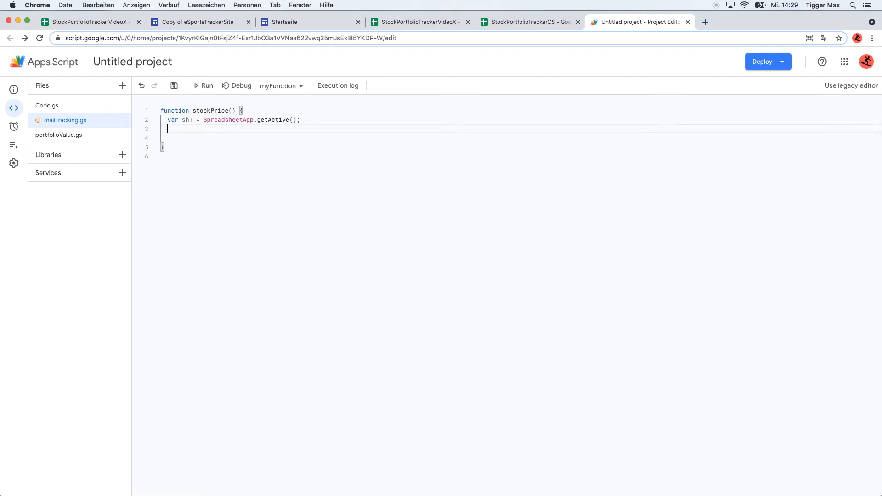
# Add var stkPrice = sh1.getSheetByName("Frontend").getRange().getValue(); on line 3.
pyautogui.write('var str')
pyautogui.press('BackSpace')
pyautogui.write('k')
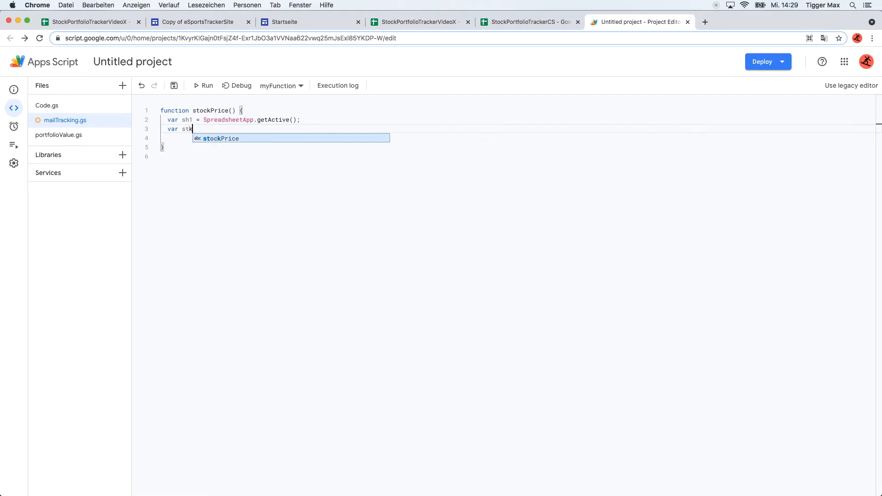
pyautogui.write('Price ')
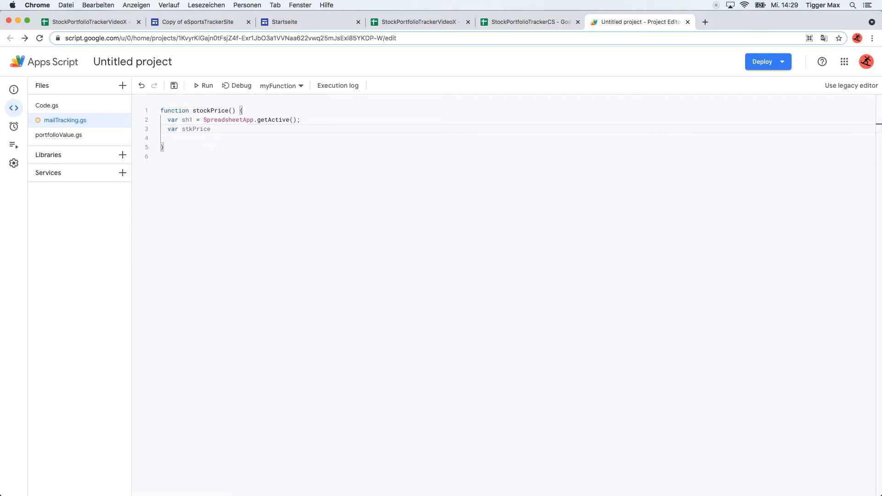
pyautogui.write('= s')
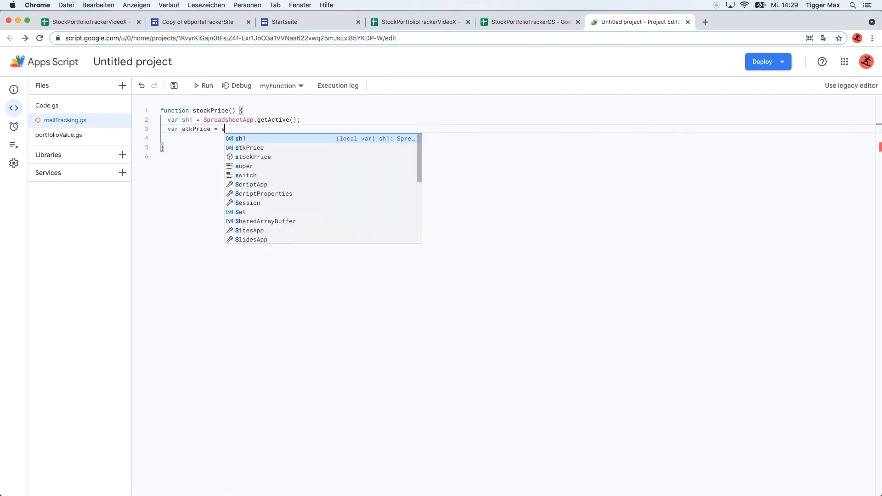
pyautogui.write('h1.')
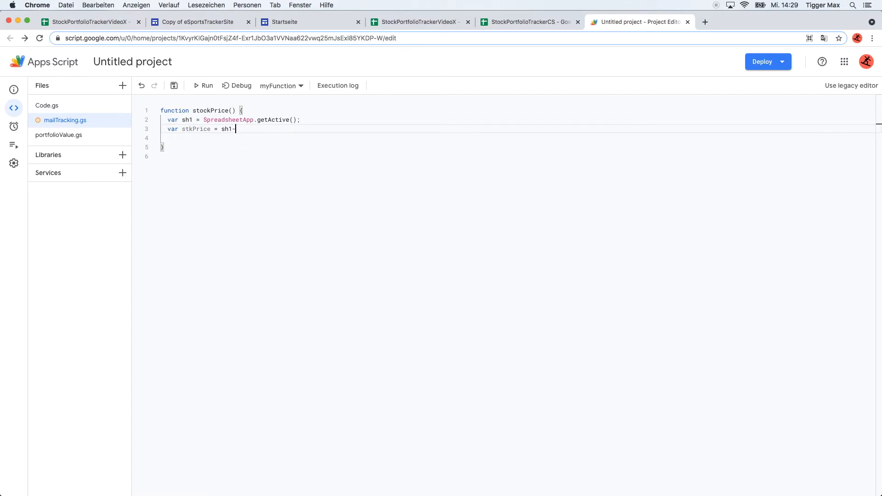
pyautogui.press('BackSpace')
pyautogui.write('.getBy')
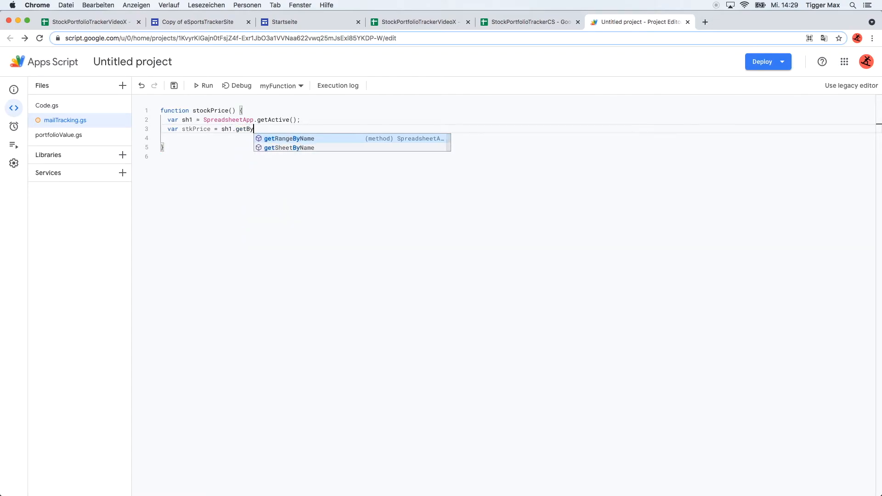
pyautogui.press('Down')
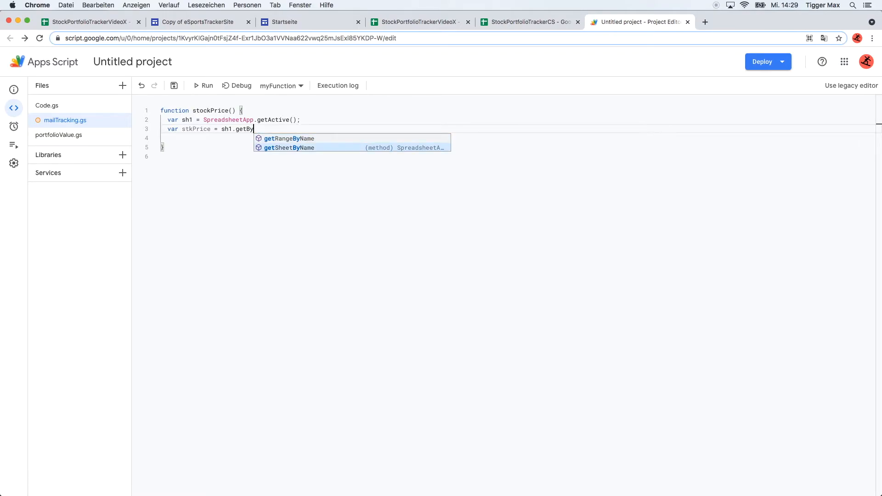
pyautogui.press('Return')
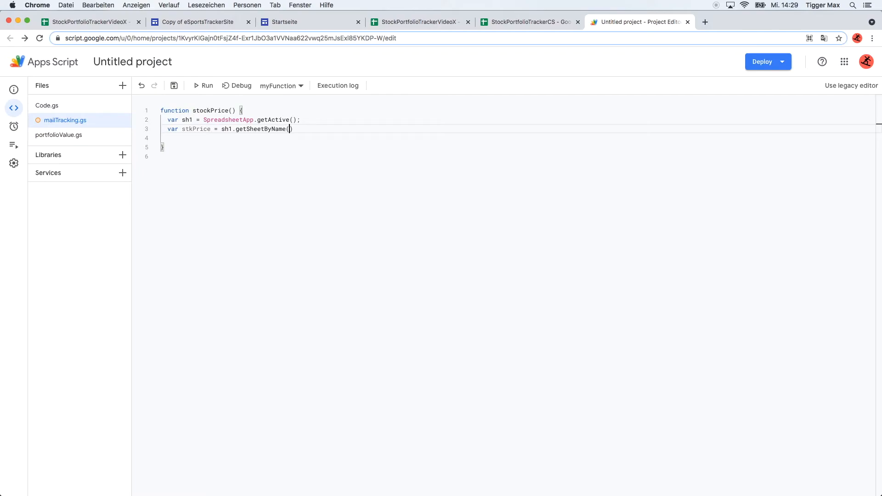
pyautogui.write('("')
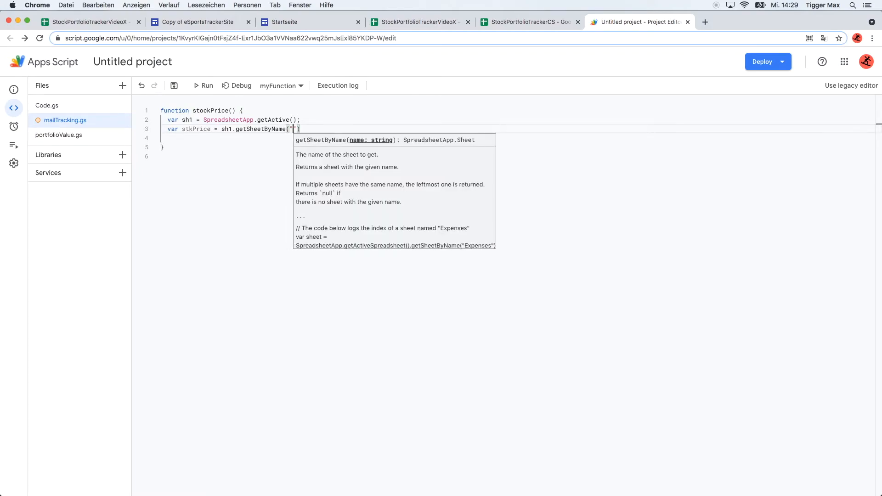
pyautogui.write('Front')
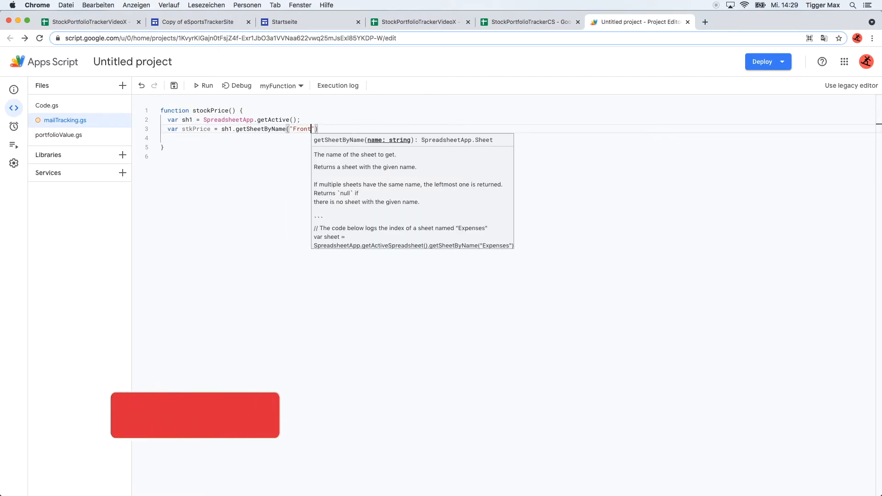
pyautogui.write('end"')
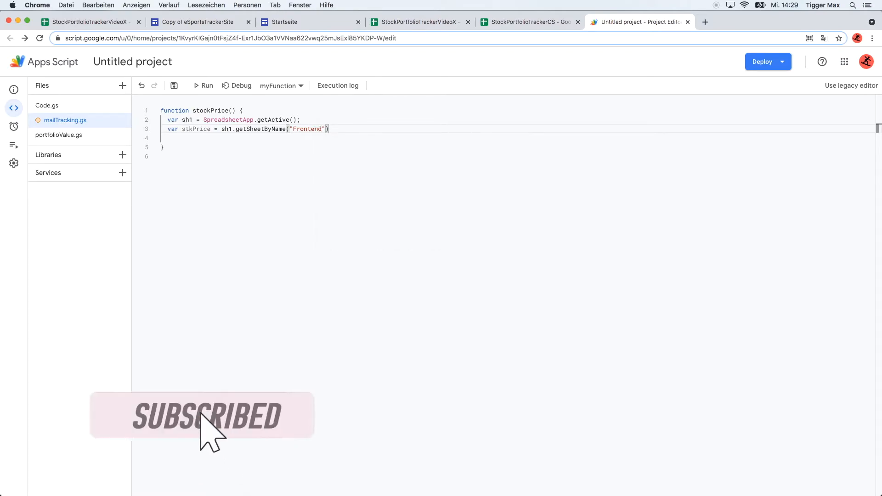
pyautogui.write(').get')
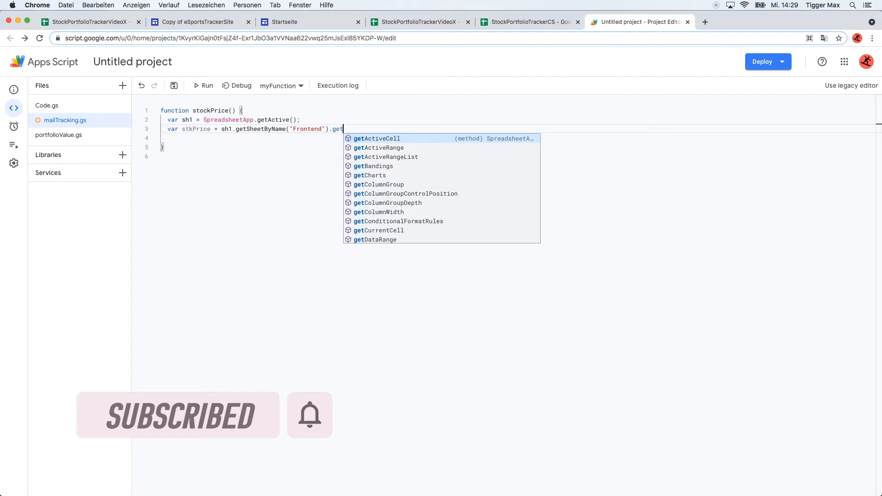
pyautogui.write('Ra')
pyautogui.press('Return')
pyautogui.write('()')
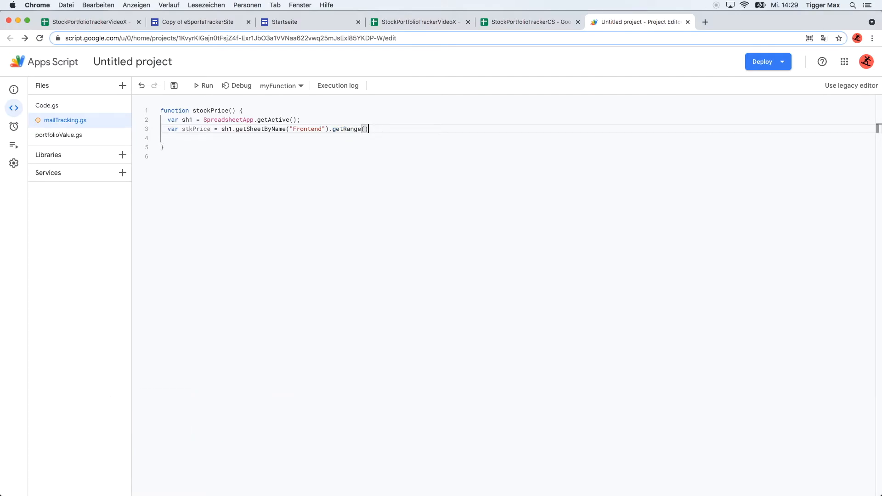
pyautogui.write('.get')
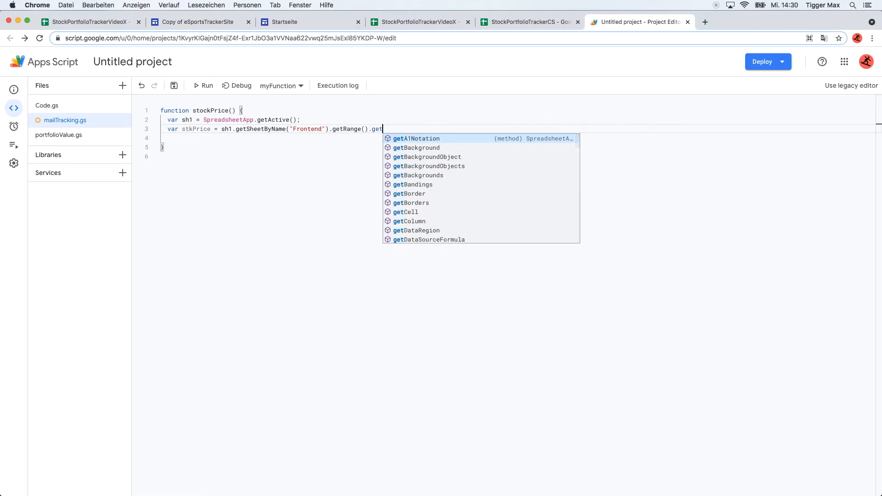
pyautogui.write('Va')
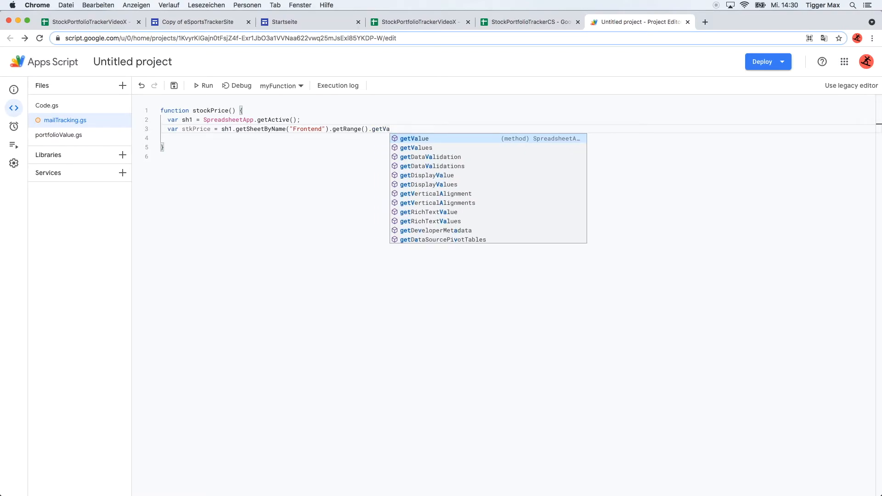
pyautogui.press('Return')
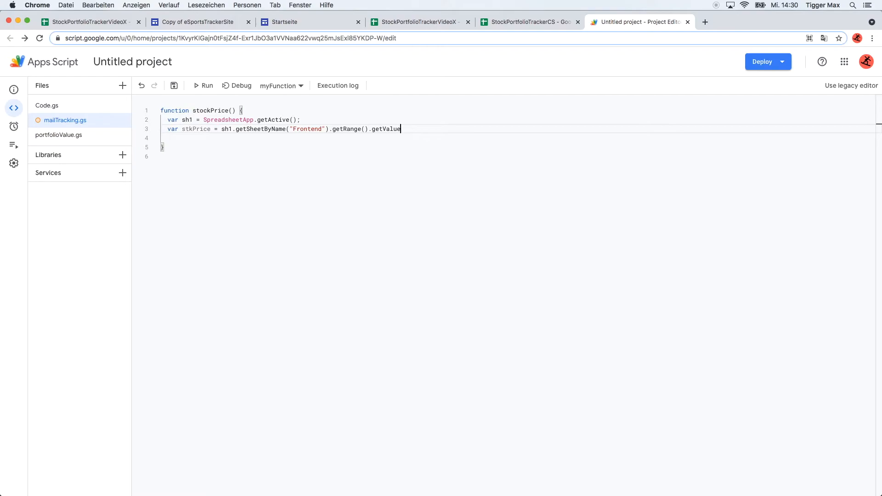
pyautogui.write('();')
# Check the portfolio total cell A30 in the sheet, then fill getRange with 1,30.
pyautogui.click(354, 129)
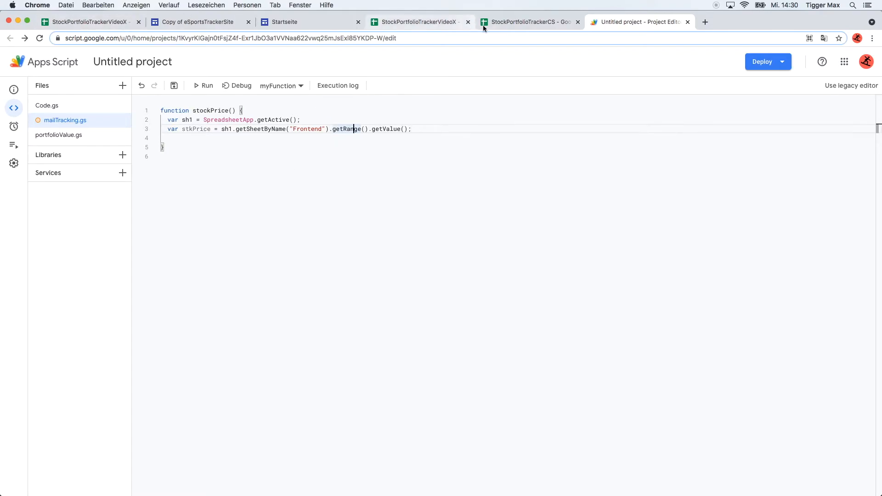
pyautogui.click(514, 25)
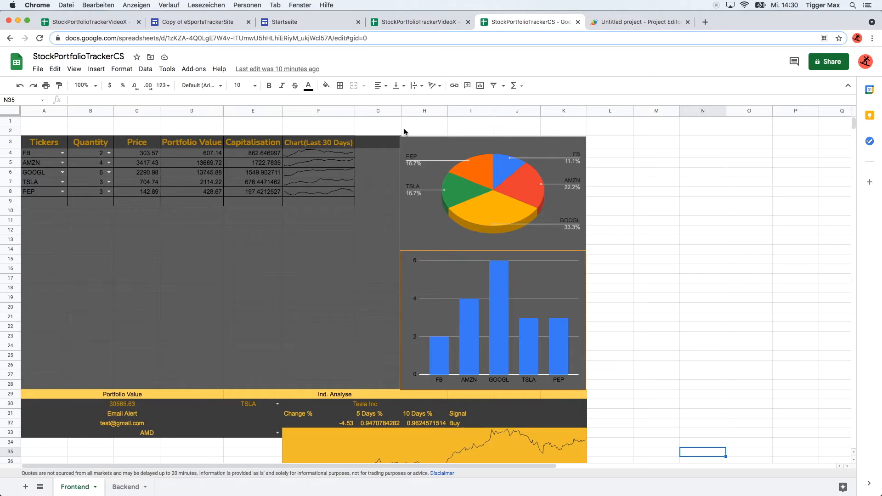
pyautogui.click(129, 408)
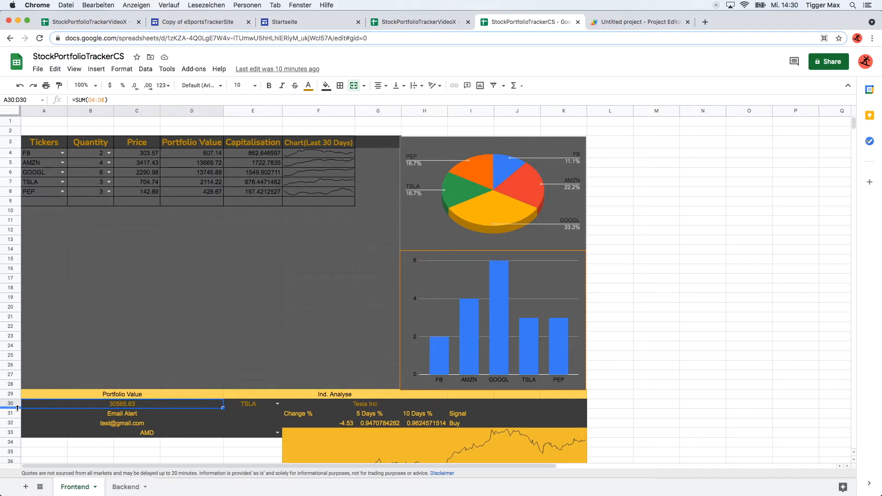
pyautogui.click(624, 24)
pyautogui.press('Right')
pyautogui.press('Right')
pyautogui.press('Right')
pyautogui.write('1,30')
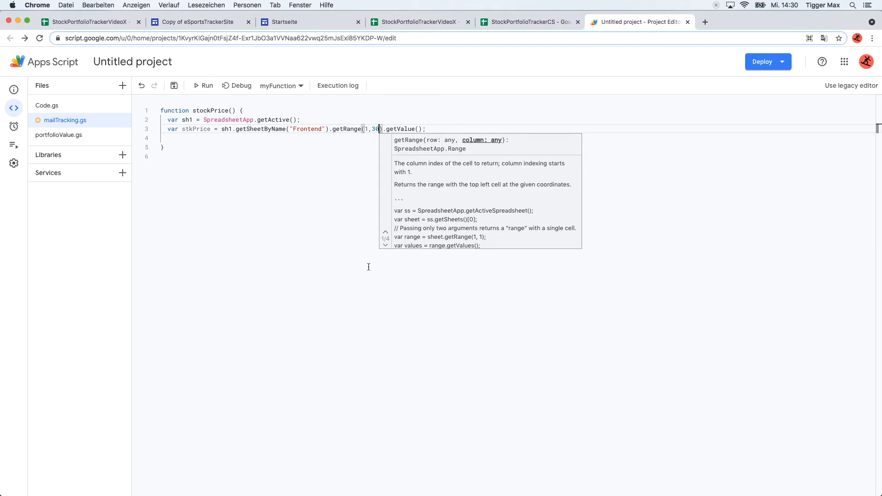
pyautogui.click(230, 169)
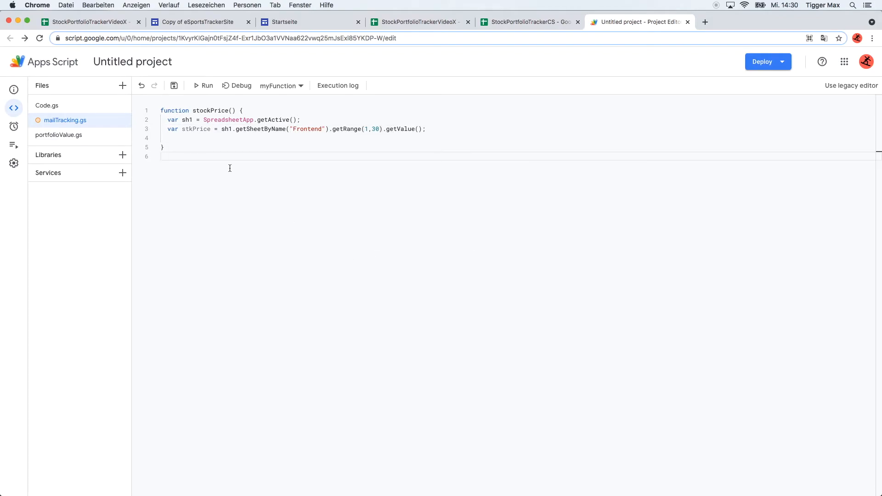
# Declare var sh2 = SpreadsheetApp.getActiveSpreadsheet(); below the stkPrice line.
pyautogui.click(456, 130)
pyautogui.press('Return')
pyautogui.press('Return')
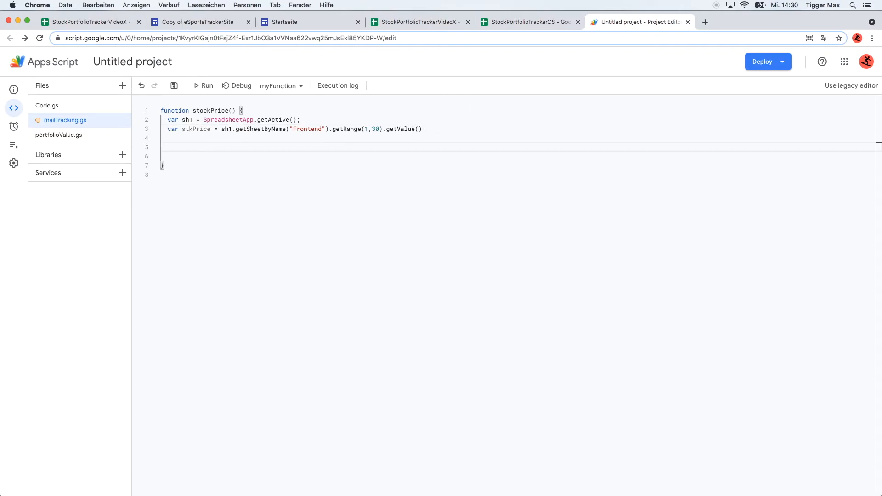
pyautogui.write('var sh2 = Spre')
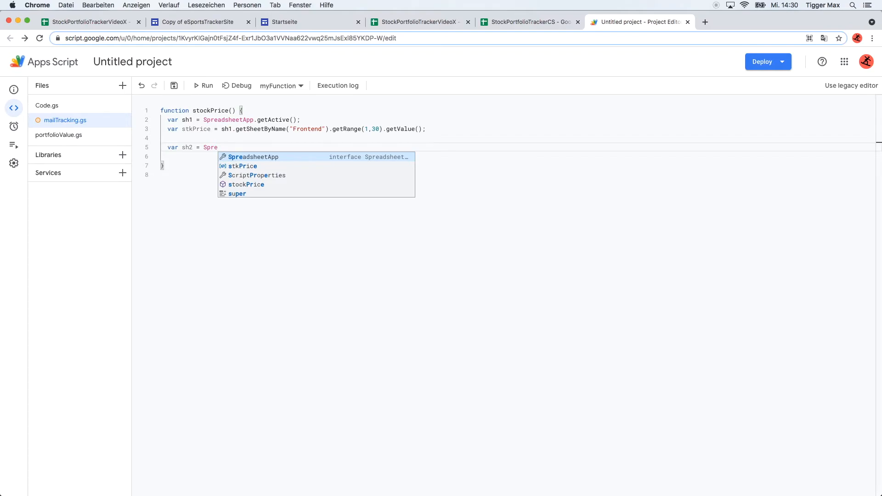
pyautogui.press('Return')
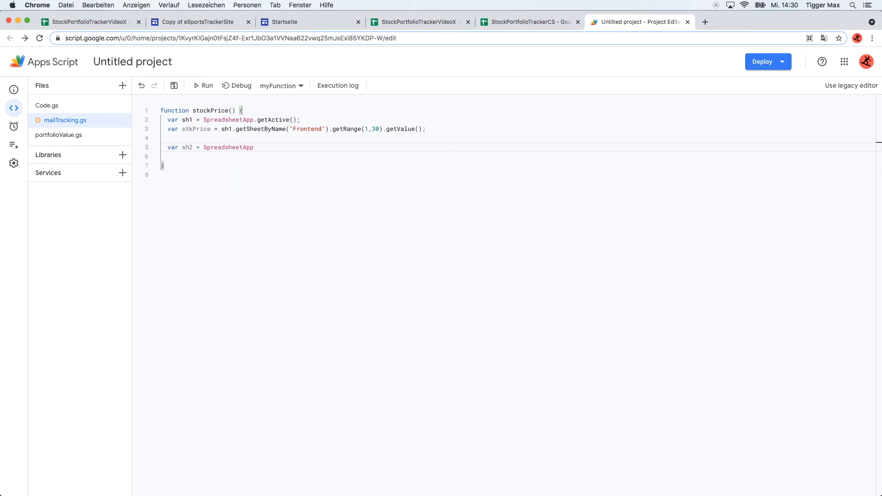
pyautogui.write('.getA')
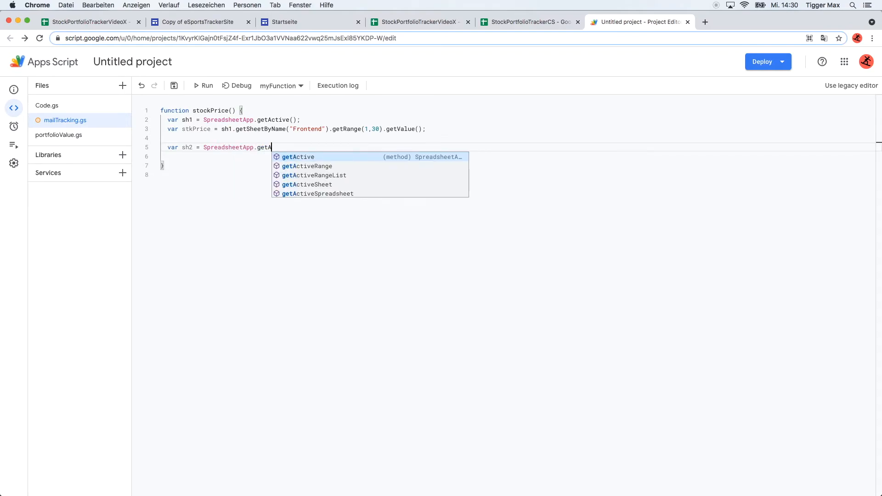
pyautogui.press('Down')
pyautogui.press('Down')
pyautogui.press('Down')
pyautogui.press('Down')
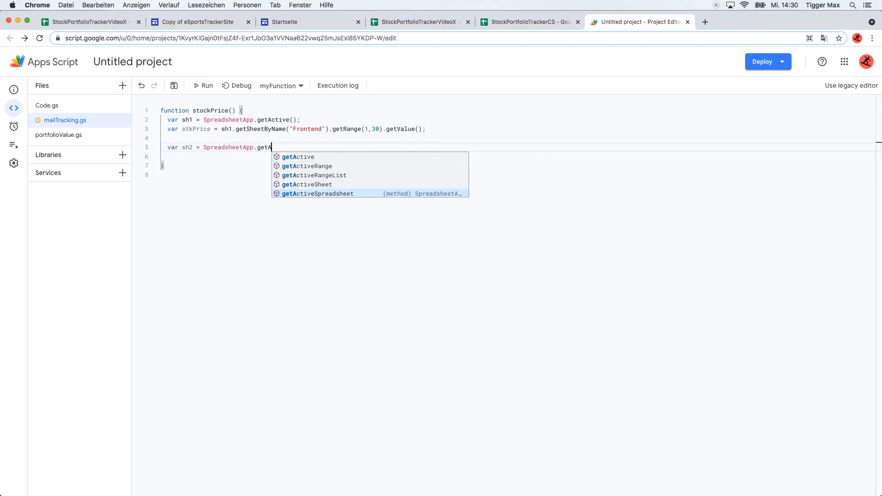
pyautogui.press('Return')
pyautogui.write('();')
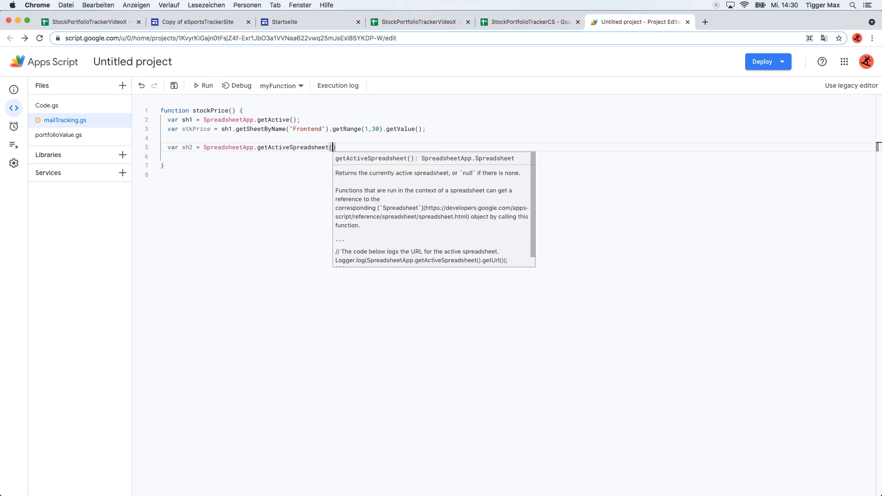
pyautogui.press('Return')
# Add var emailAdress1 = sh2.getSheetByName("Frontend").getRange().getValue(); with getRange arguments still empty.
pyautogui.write('var')
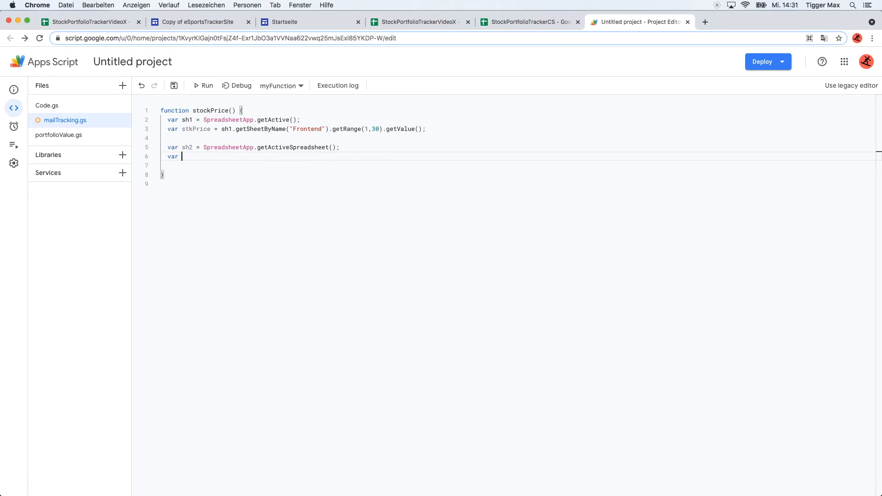
pyautogui.write(' emailAdress1')
pyautogui.write('= sh')
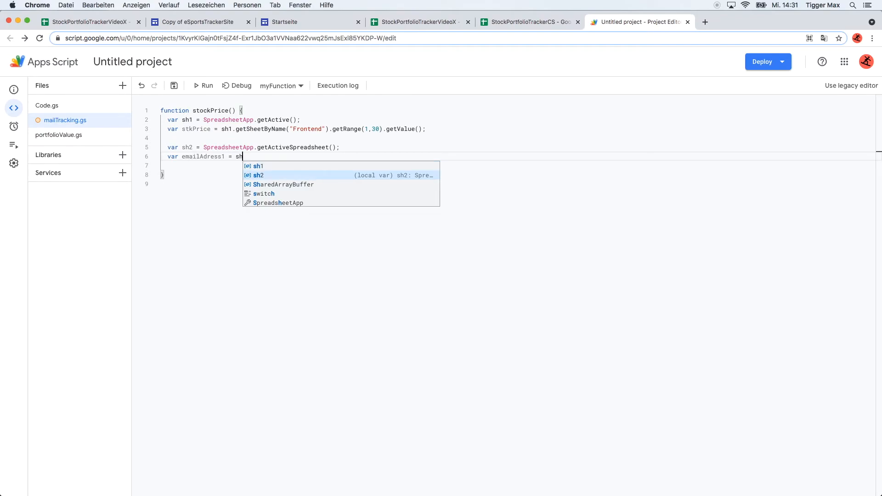
pyautogui.press('Return')
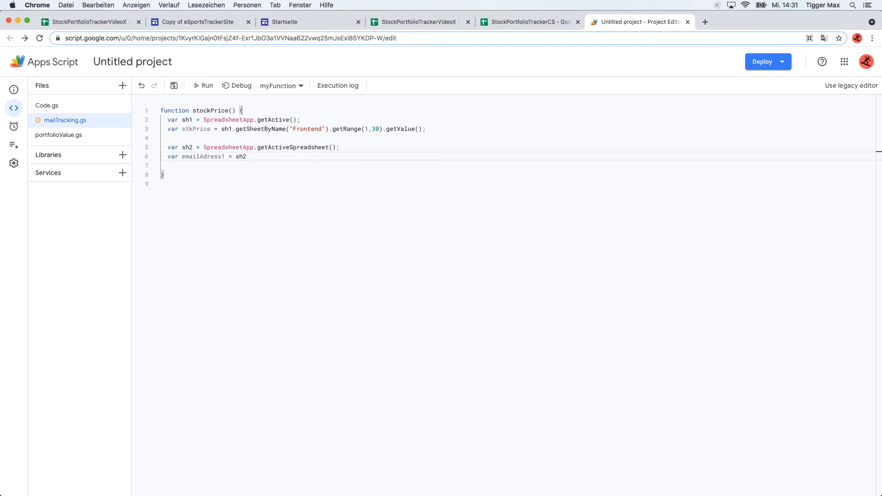
pyautogui.write('.getS')
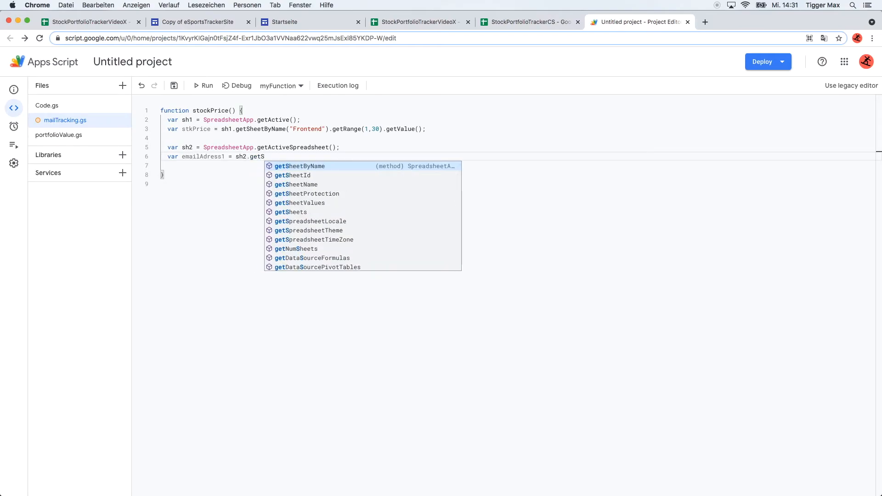
pyautogui.press('Return')
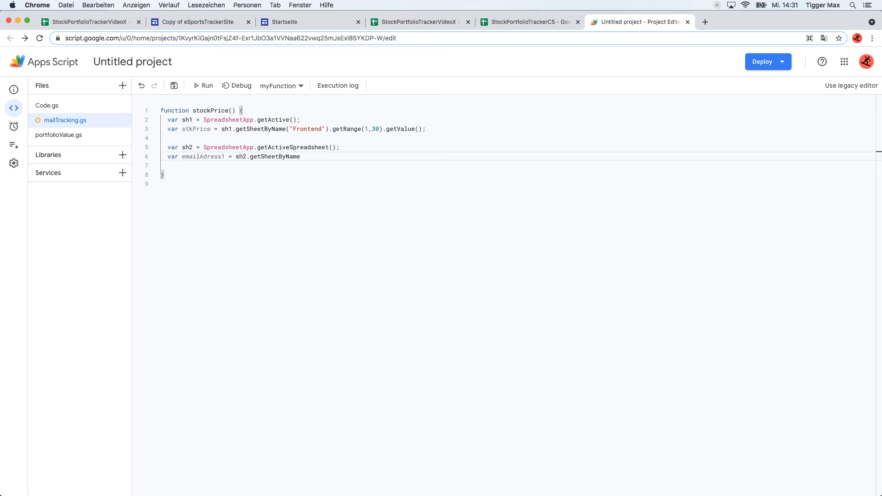
pyautogui.write('("Frontend").get')
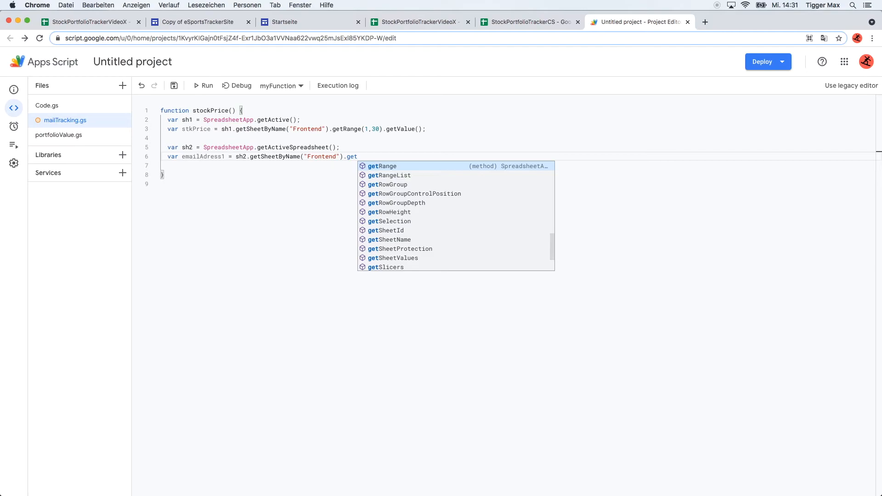
pyautogui.press('Return')
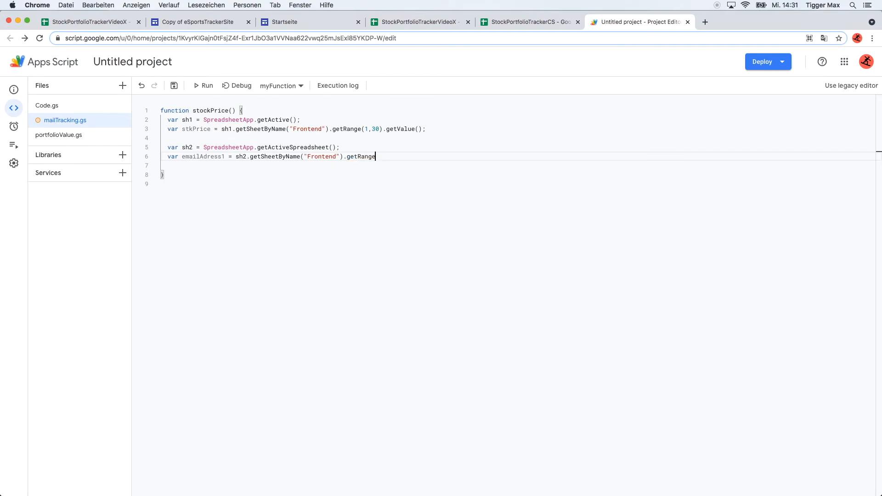
pyautogui.write('.get')
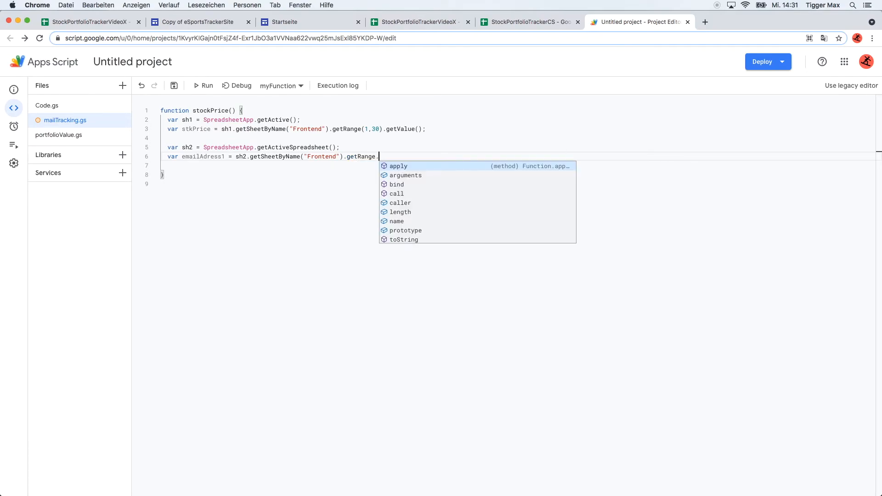
pyautogui.write('Value();')
pyautogui.press('Left')
pyautogui.press('Left')
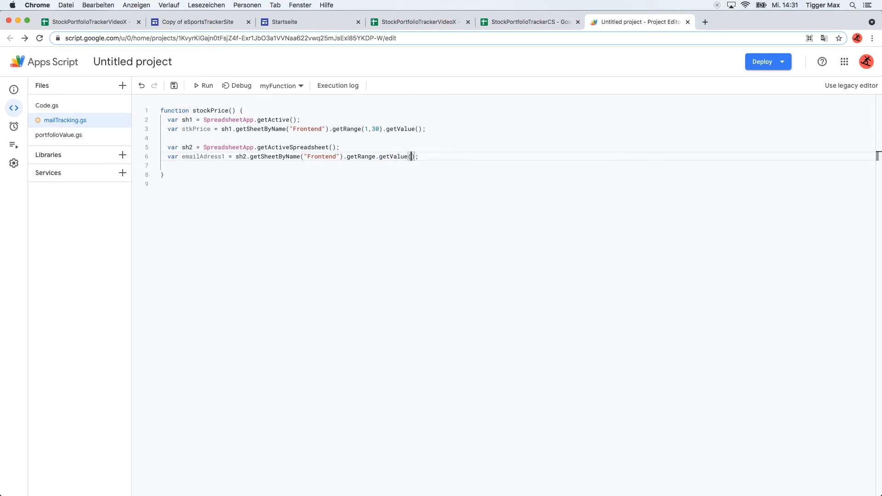
pyautogui.press('Left')
pyautogui.press('Left')
pyautogui.press('Left')
pyautogui.press('Left')
pyautogui.press('Left')
pyautogui.press('Left')
pyautogui.write('(')
# Check cell A32 holding the alert e-mail in the spreadsheet, then make emailAdress1 read getRange(1,32).
pyautogui.click(501, 22)
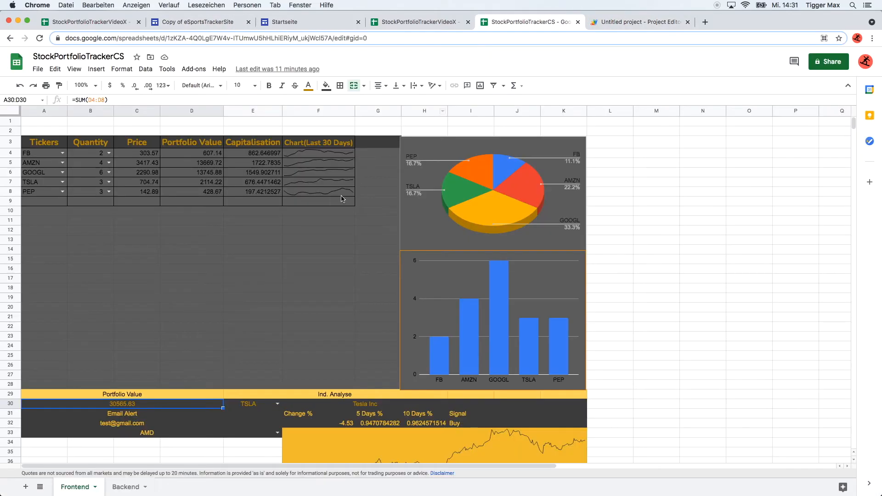
pyautogui.click(122, 426)
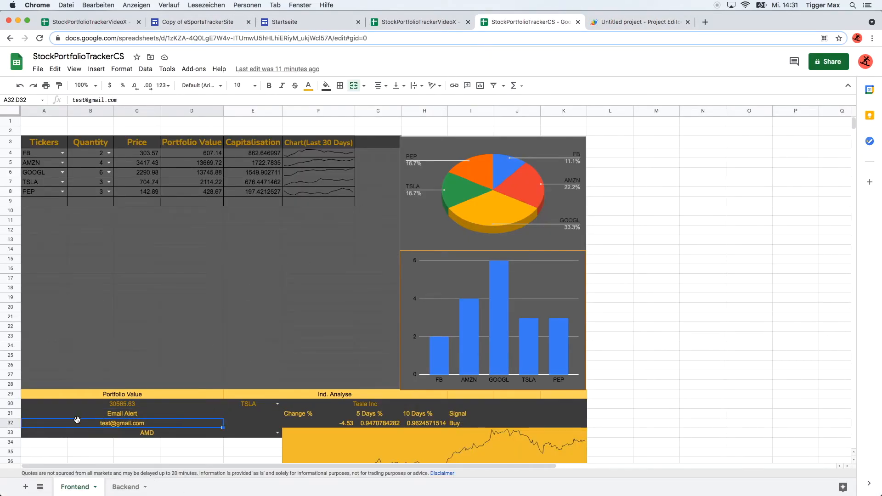
pyautogui.moveTo(75, 423)
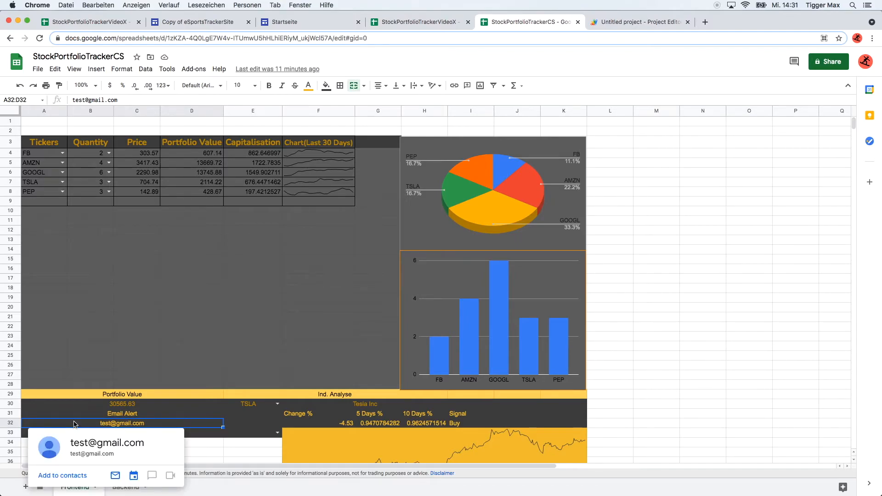
pyautogui.click(641, 25)
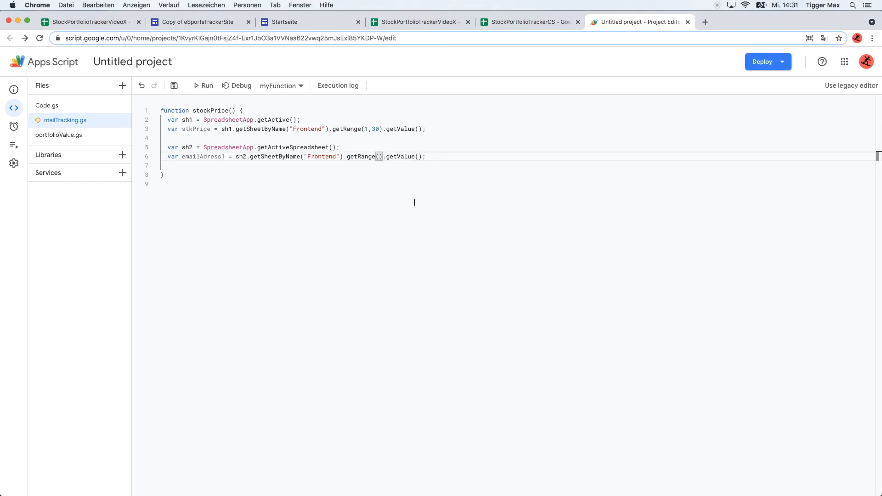
pyautogui.write('1,32')
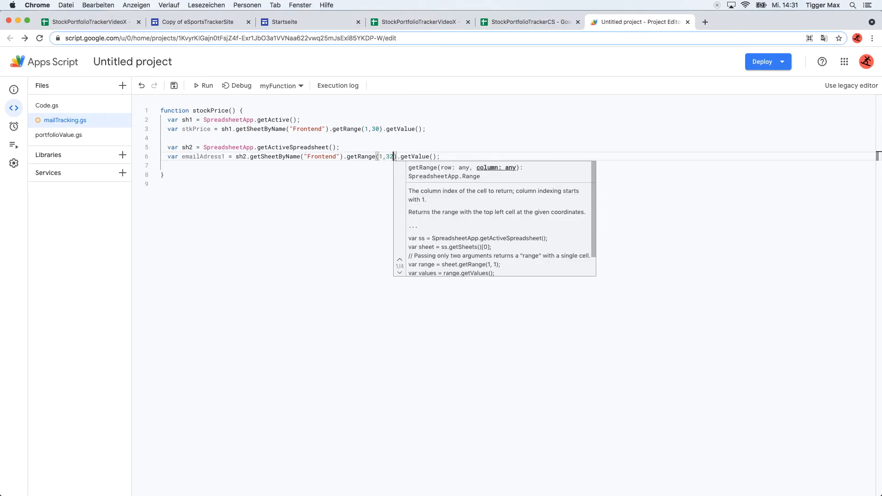
pyautogui.click(257, 168)
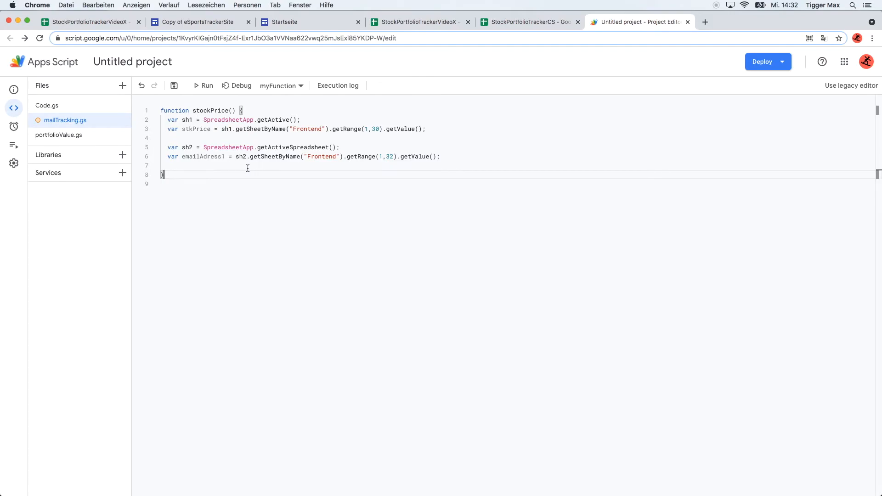
pyautogui.click(226, 164)
# Add an if () { } block on line 8 with the condition stckPrice.
pyautogui.press('Return')
pyautogui.press('Return')
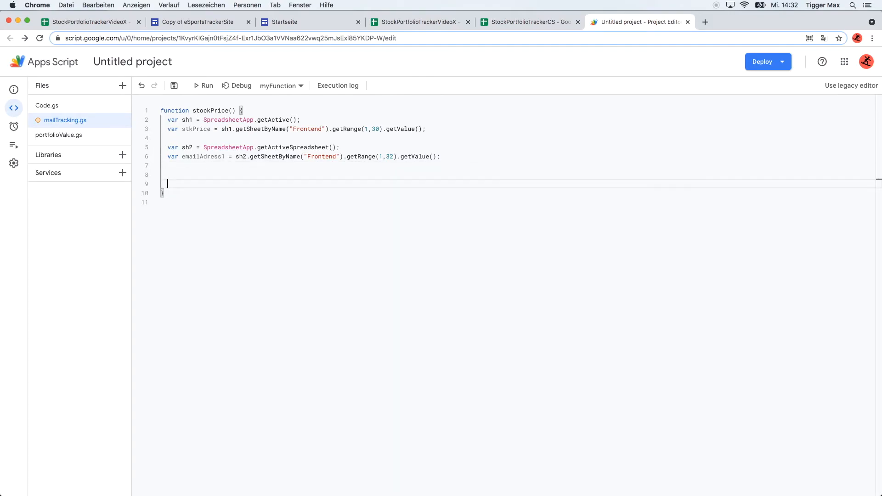
pyautogui.press('Return')
pyautogui.click(168, 174)
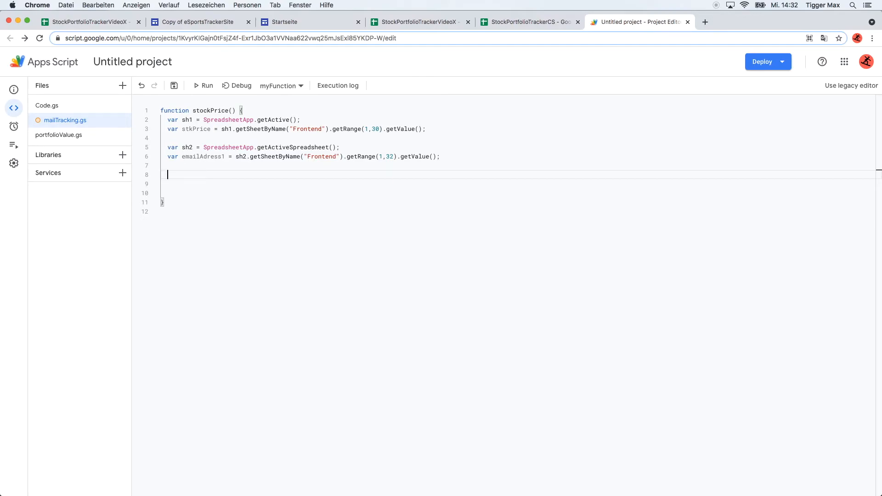
pyautogui.write('if() {')
pyautogui.press('Return')
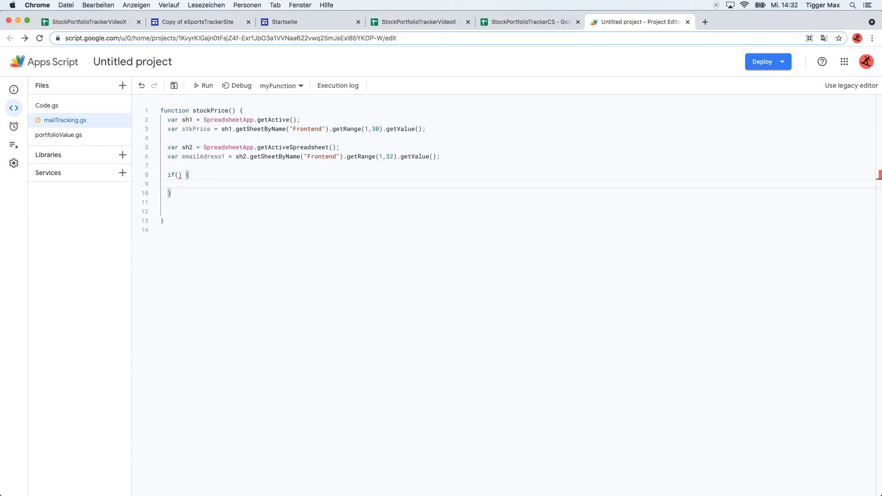
pyautogui.click(179, 175)
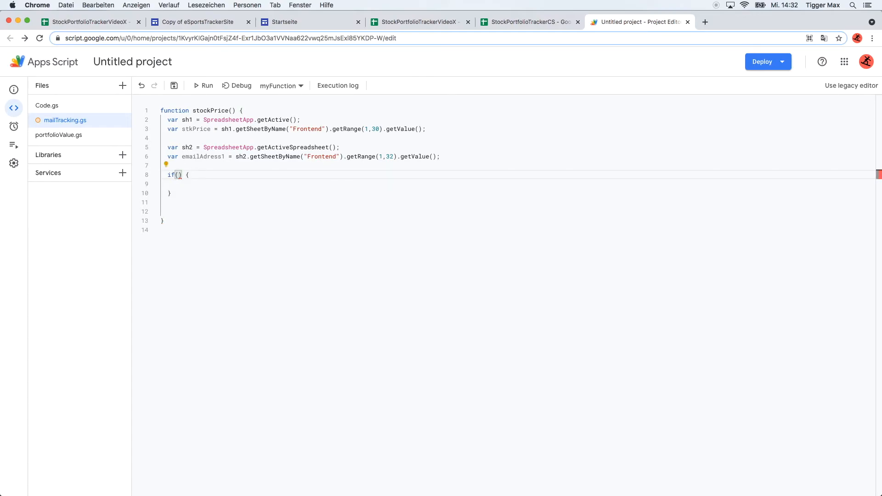
pyautogui.write('stck')
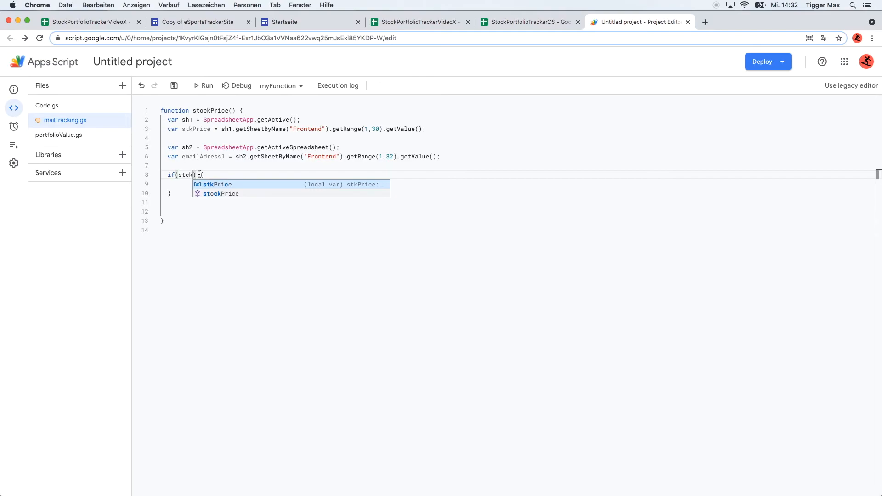
pyautogui.write('Price')
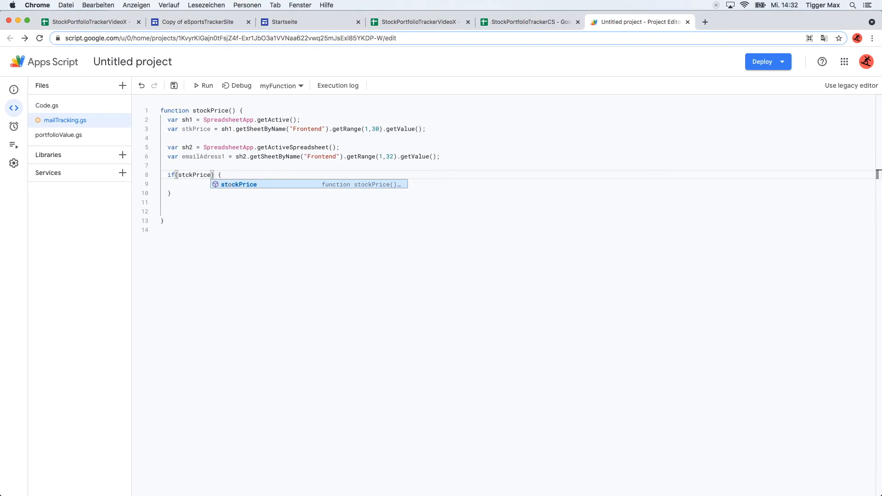
# Replace the misspelled stckPrice with stkPrice copied from line 3 and begin a < comparison.
pyautogui.doubleClick(189, 128)
pyautogui.press('super+c')
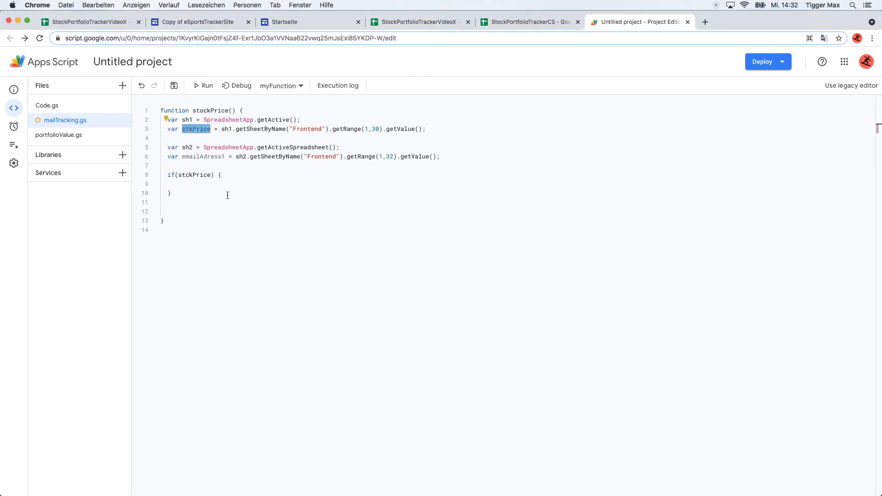
pyautogui.doubleClick(197, 175)
pyautogui.press('super+v')
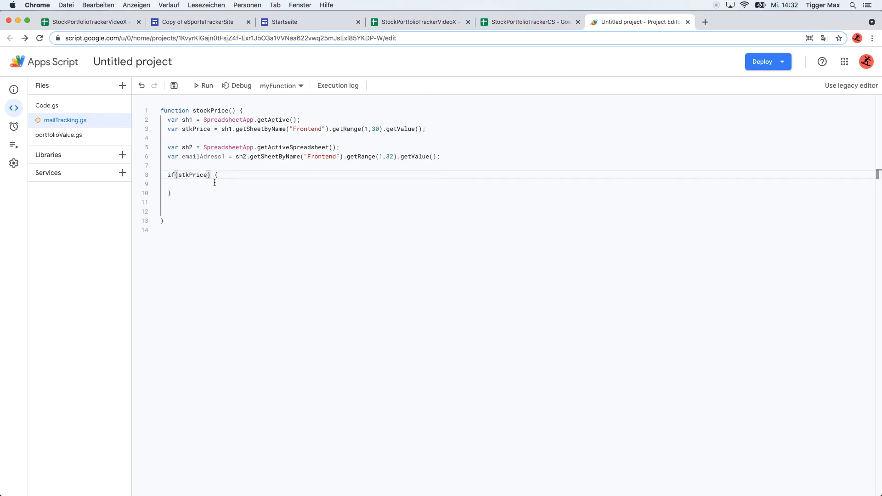
pyautogui.write('<')
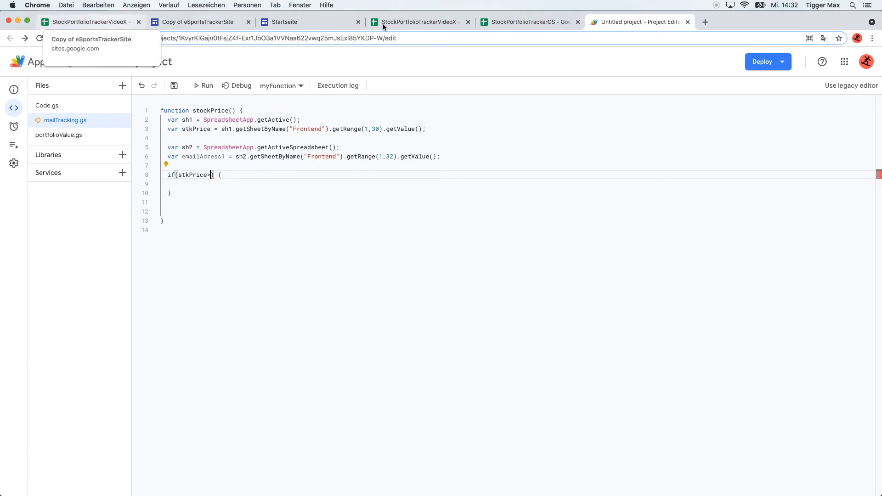
# Change the alert ticker below the e-mail address from AMD to AMZN in the spreadsheet.
pyautogui.click(526, 22)
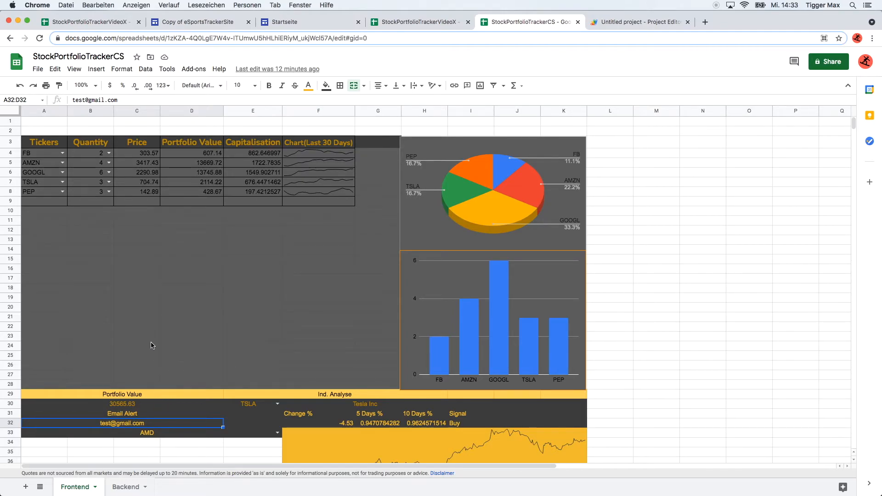
pyautogui.click(165, 433)
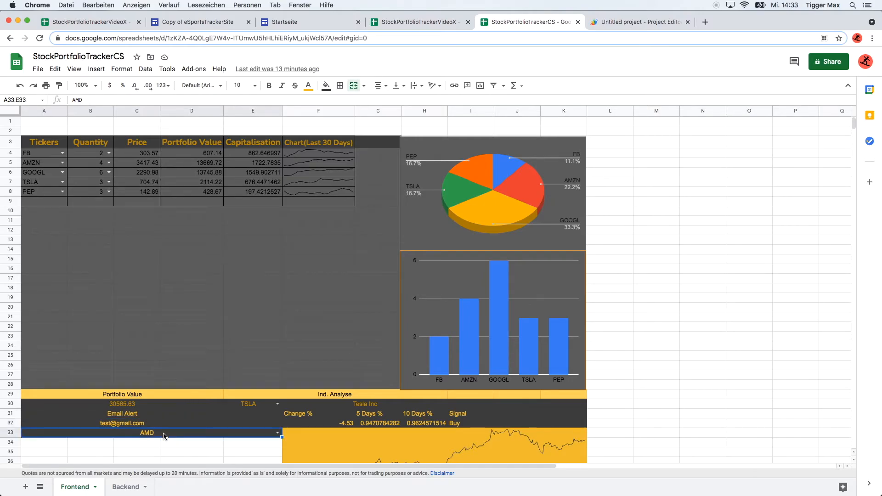
pyautogui.click(278, 433)
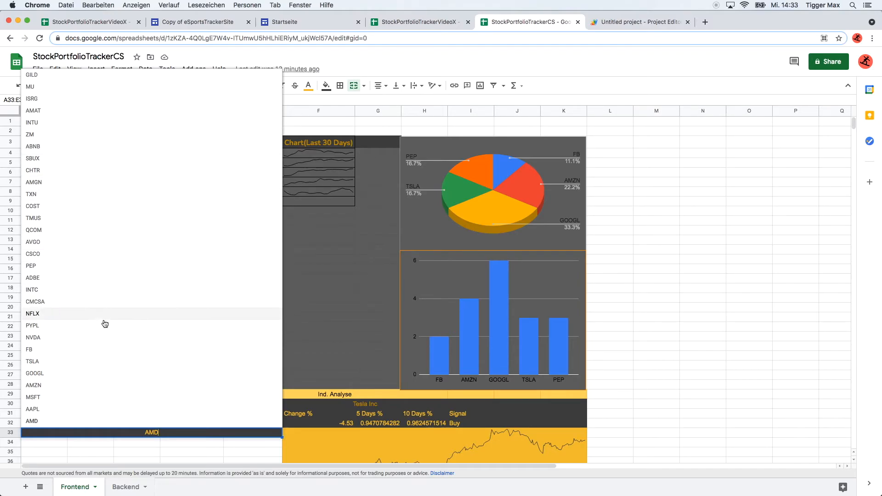
pyautogui.click(77, 386)
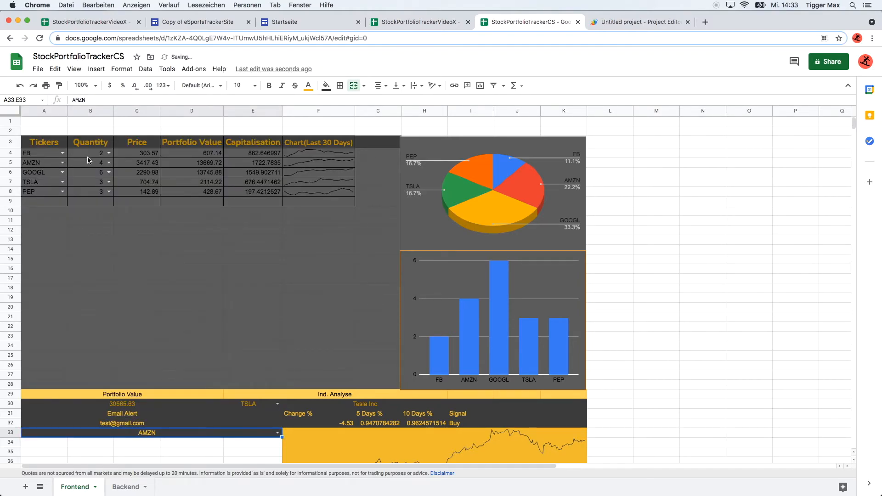
# Set the AMZN quantity in B5 to 1.
pyautogui.click(109, 163)
pyautogui.click(98, 174)
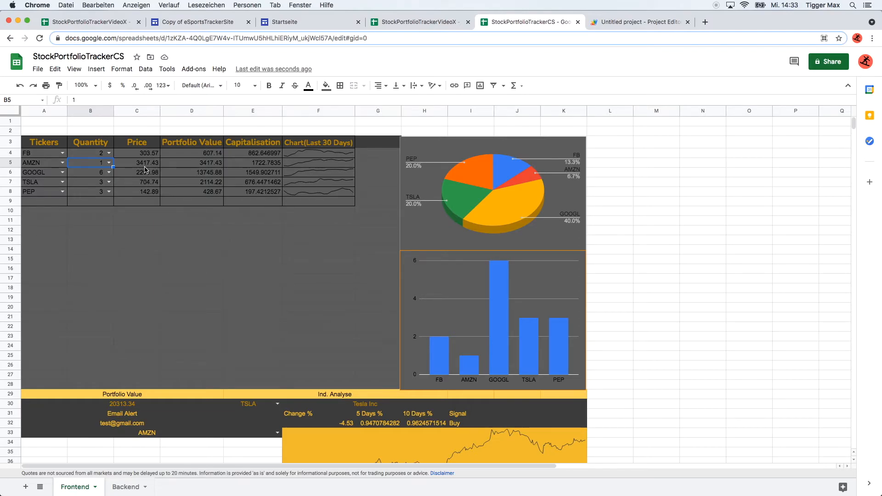
pyautogui.click(620, 24)
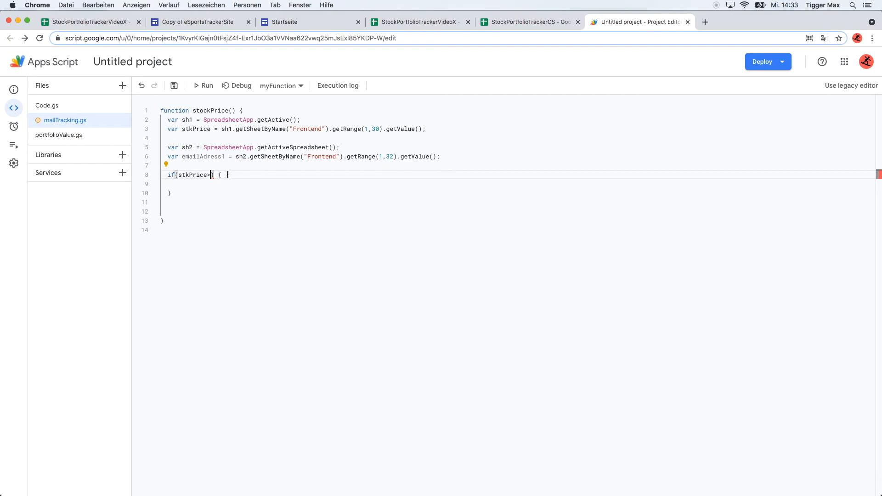
# Set the if condition's threshold to 3800 and start a MailApp.sendEmail call inside the block.
pyautogui.write('3800')
pyautogui.click(161, 184)
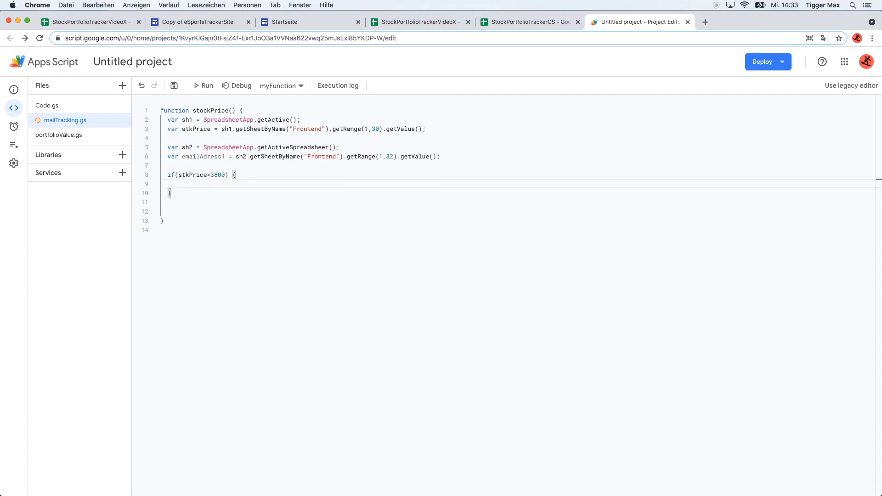
pyautogui.press('Tab')
pyautogui.press('Tab')
pyautogui.press('Tab')
pyautogui.write('Mail')
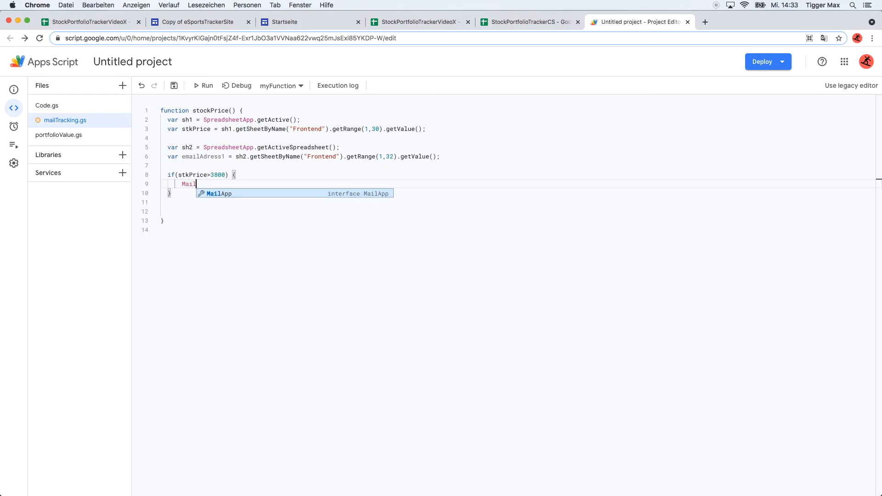
pyautogui.press('Return')
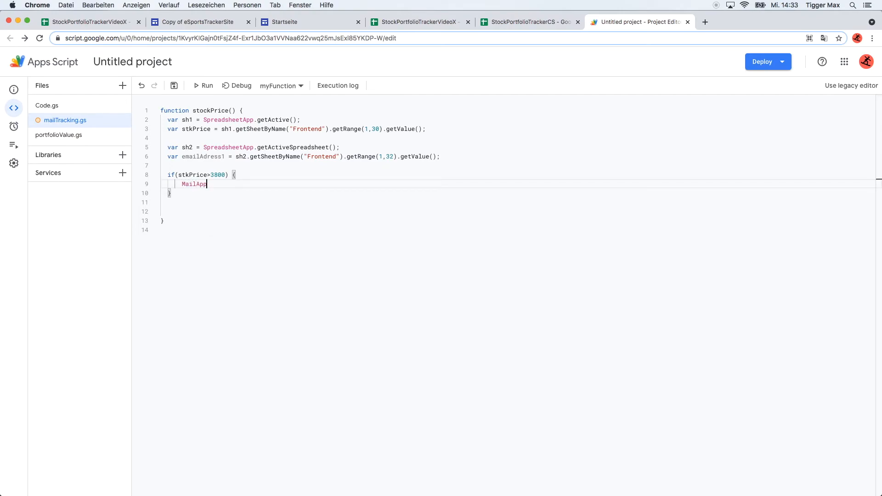
pyautogui.write('.se')
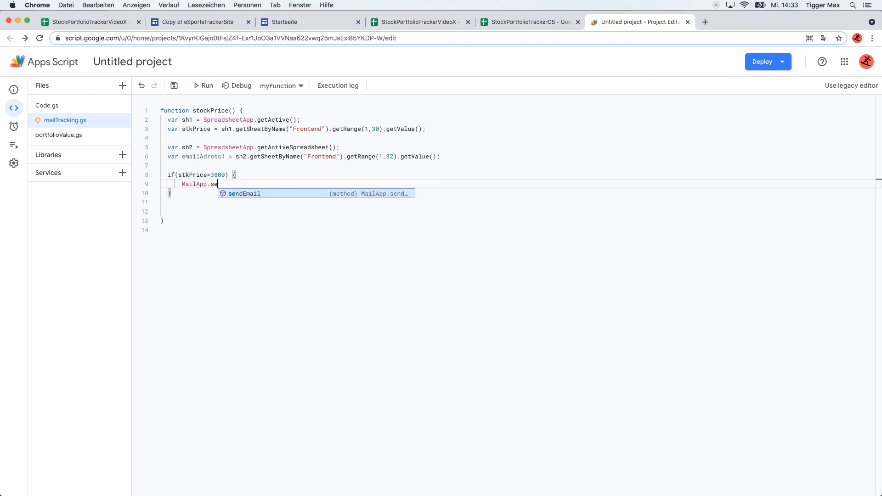
pyautogui.press('Return')
pyautogui.write('(')
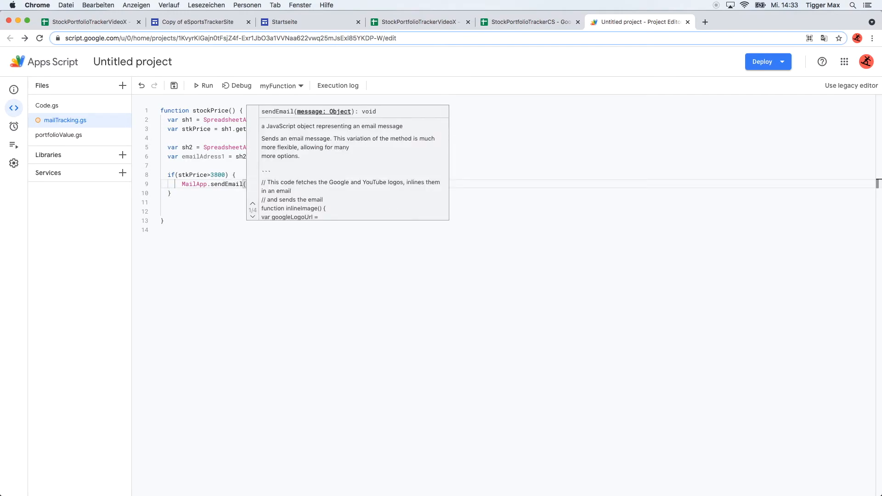
pyautogui.write('e')
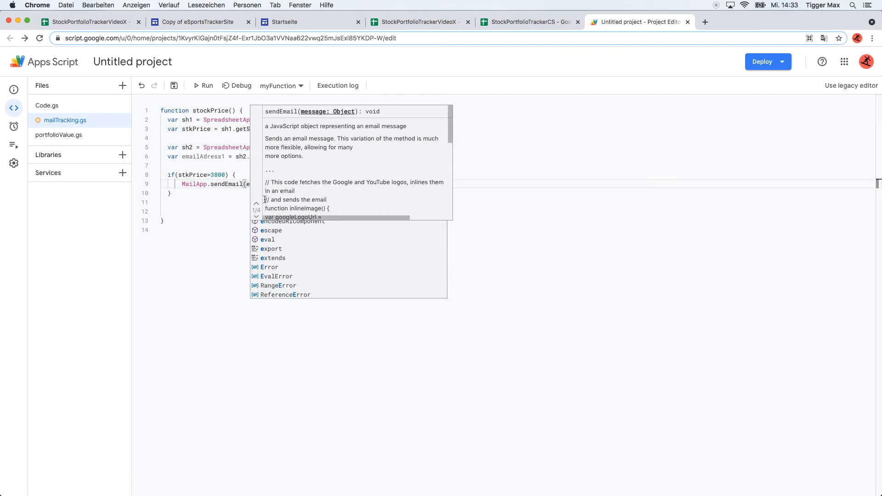
# Pass emailAdress1, subject "Stock Price Alert" and body "The Stock price is over 3800 USD" to sendEmail.
pyautogui.click(211, 223)
pyautogui.click(252, 184)
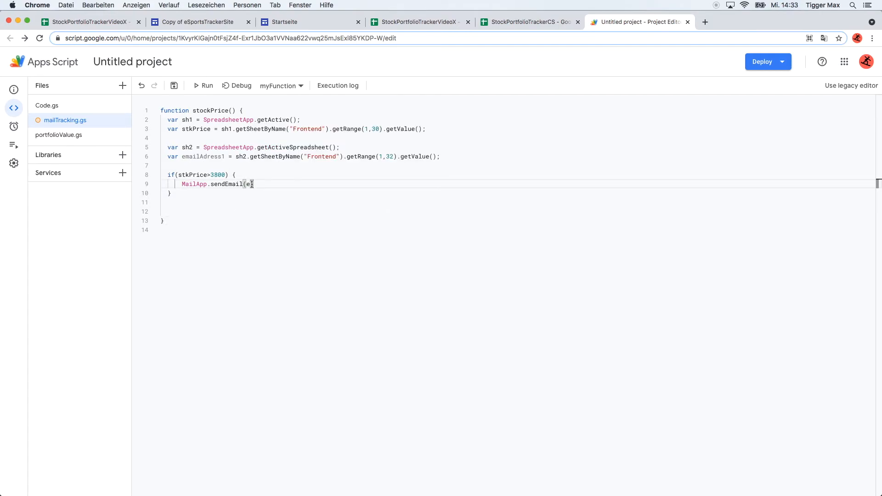
pyautogui.write('em')
pyautogui.press('Return')
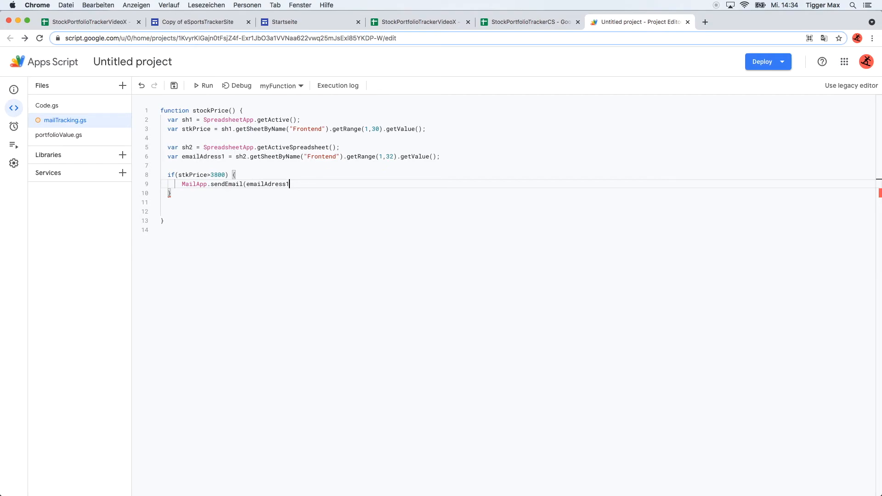
pyautogui.write(')')
pyautogui.press('Left')
pyautogui.write(',')
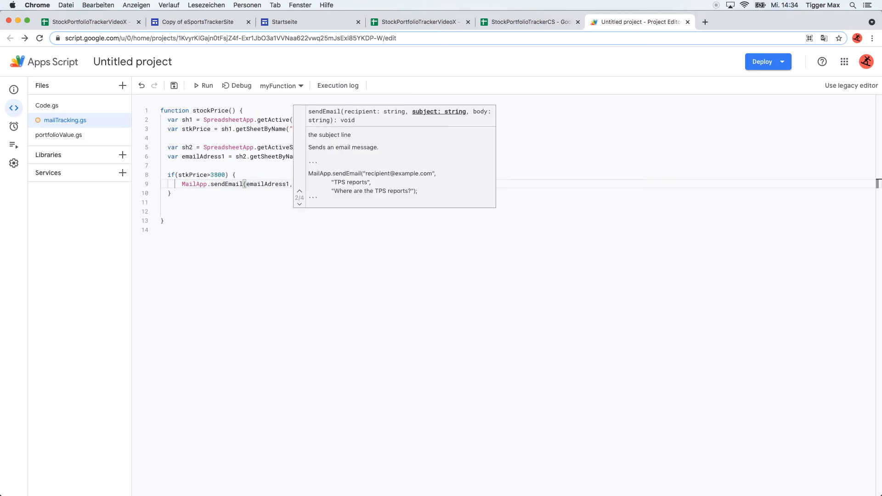
pyautogui.write('"')
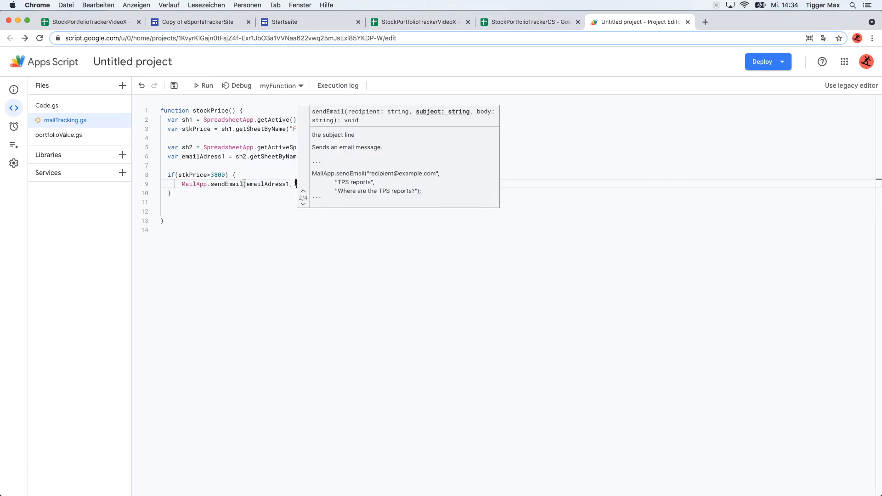
pyautogui.press('Escape')
pyautogui.write('Stock ')
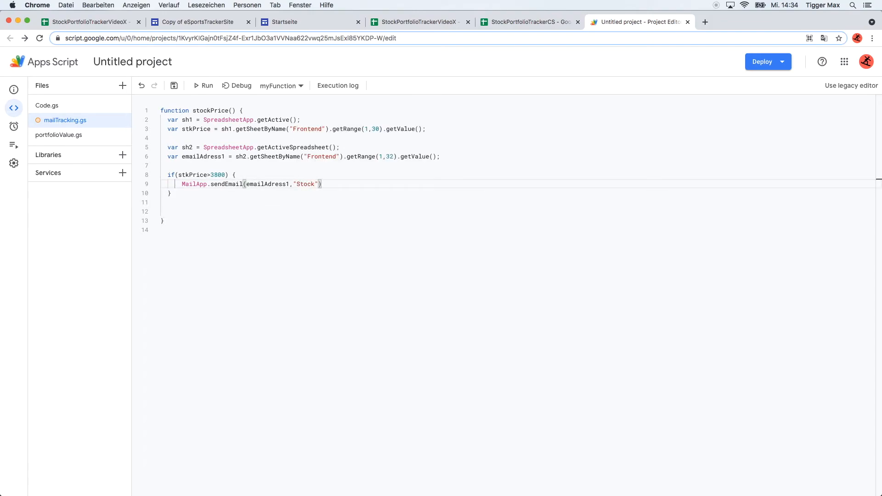
pyautogui.write('Price Alert')
pyautogui.press('Right')
pyautogui.write(', ')
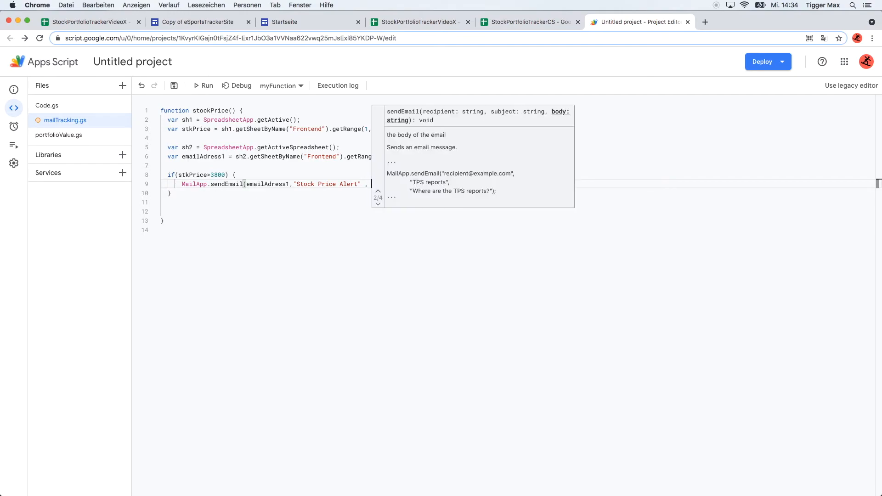
pyautogui.write('T')
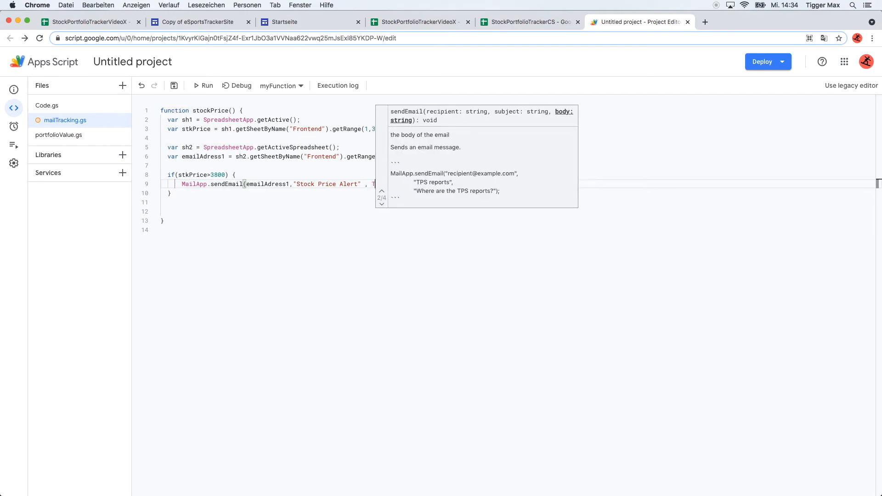
pyautogui.press('BackSpace')
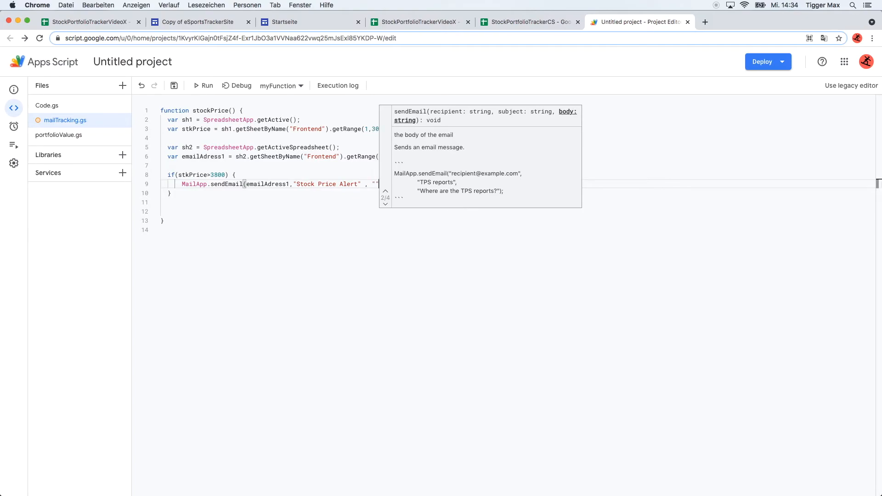
pyautogui.write('"')
pyautogui.click(377, 184)
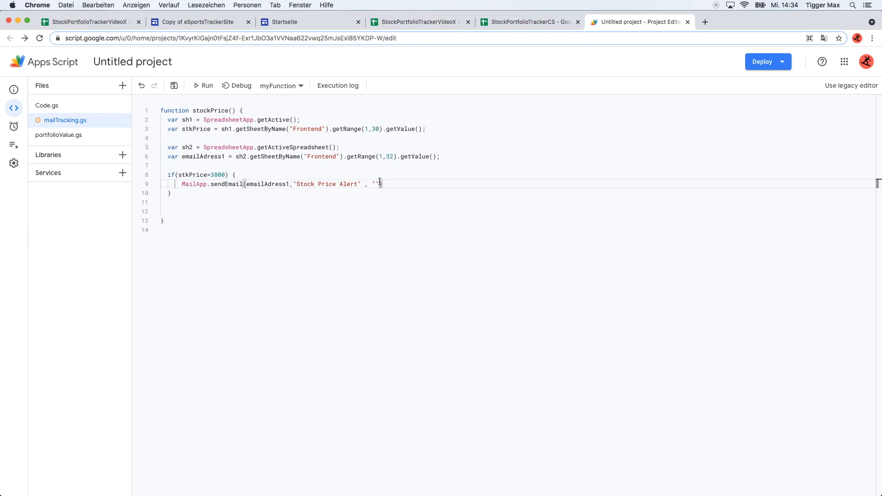
pyautogui.write('The Stock price is over 3800 USD")')
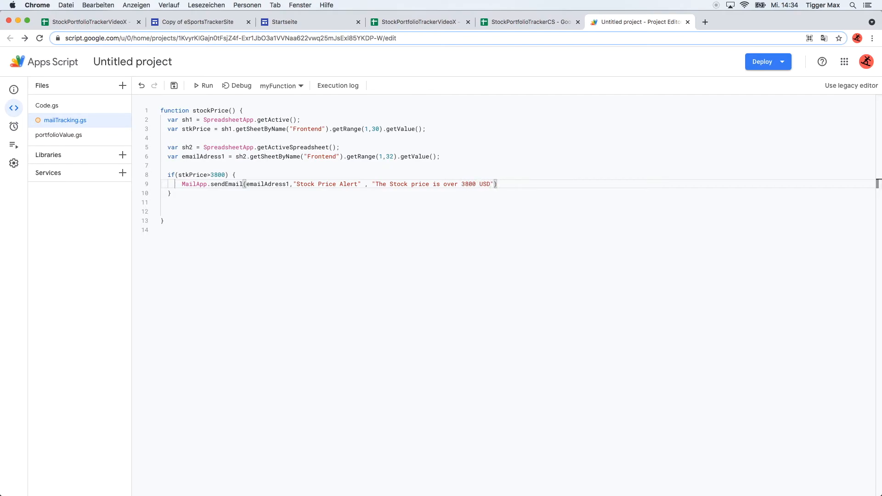
pyautogui.write(';')
# Add an else if block after the if block testing stkPrice<3500.
pyautogui.press('Down')
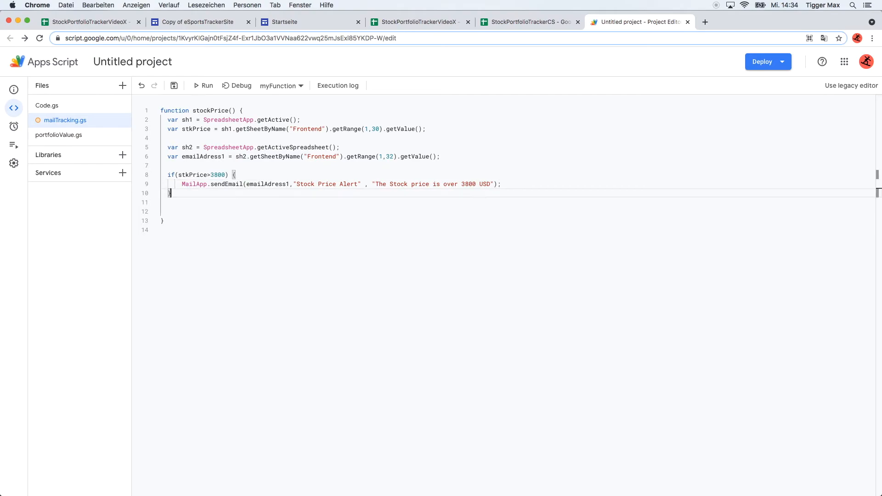
pyautogui.press('Return')
pyautogui.write('else')
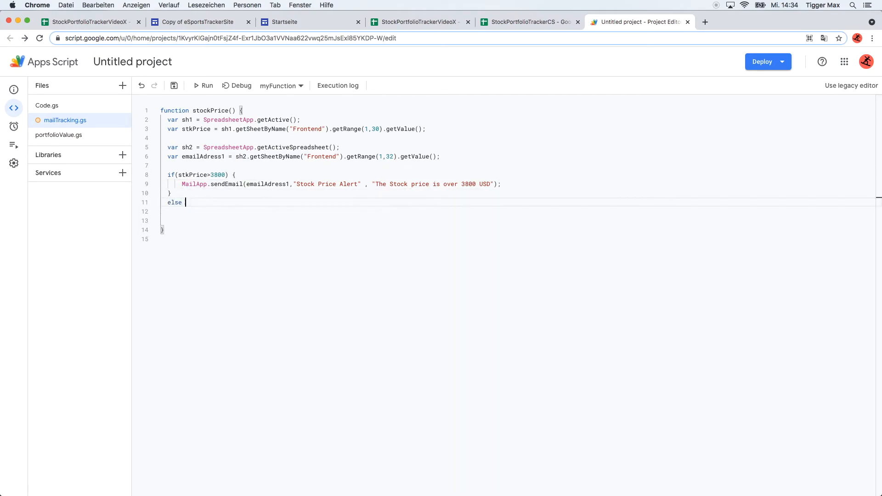
pyautogui.write(' if () {')
pyautogui.press('Return')
pyautogui.press('Down')
pyautogui.press('Down')
pyautogui.press('Down')
pyautogui.press('BackSpace')
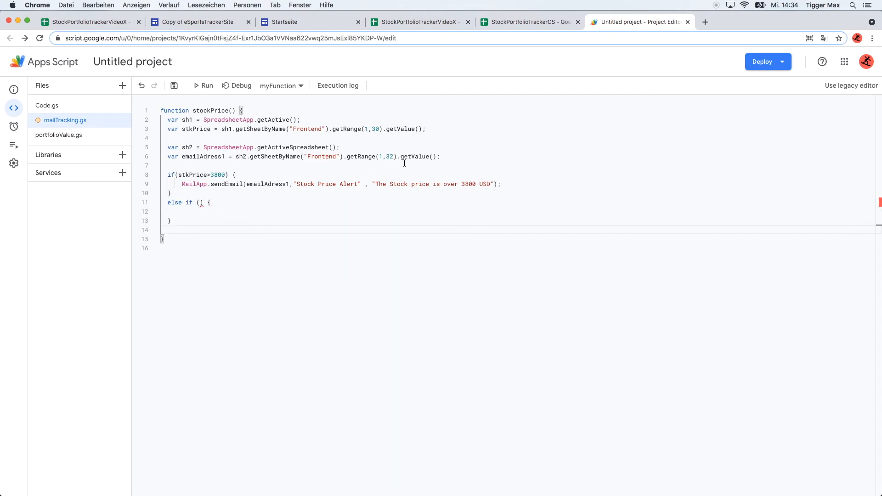
pyautogui.click(201, 203)
pyautogui.click(193, 175)
pyautogui.click(200, 203)
pyautogui.write('stkPrice')
pyautogui.write('<')
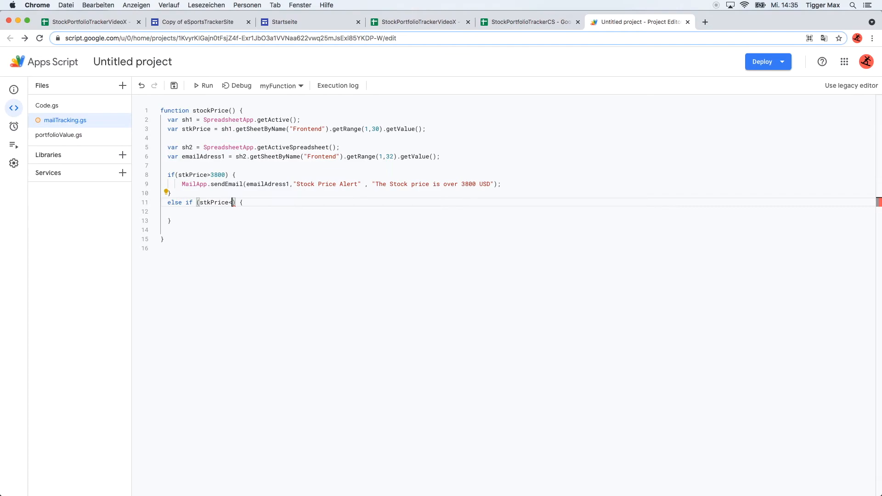
pyautogui.write('3500')
# Inside it, call MailApp.sendEmail to emailAdress1 with subject "Stock Pirce Alert low".
pyautogui.click(174, 212)
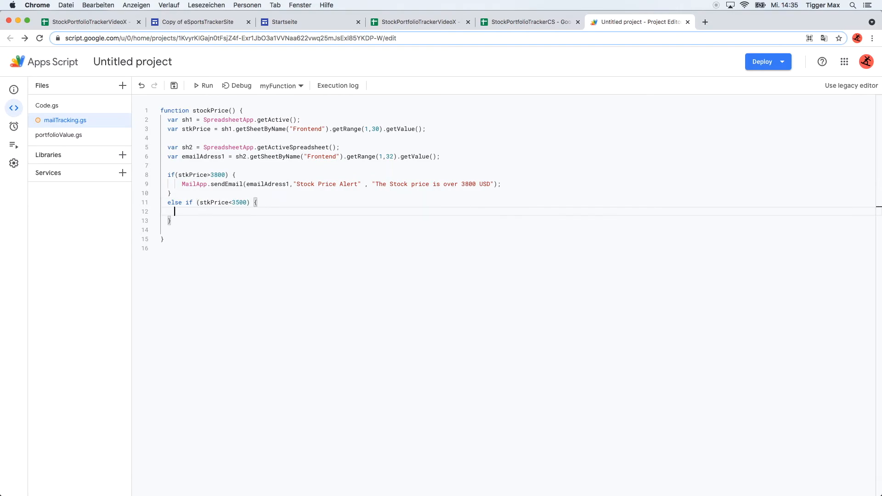
pyautogui.write('MailApp.sen')
pyautogui.press('Return')
pyautogui.write('(emailAdress1')
pyautogui.press('Return')
pyautogui.write(',"')
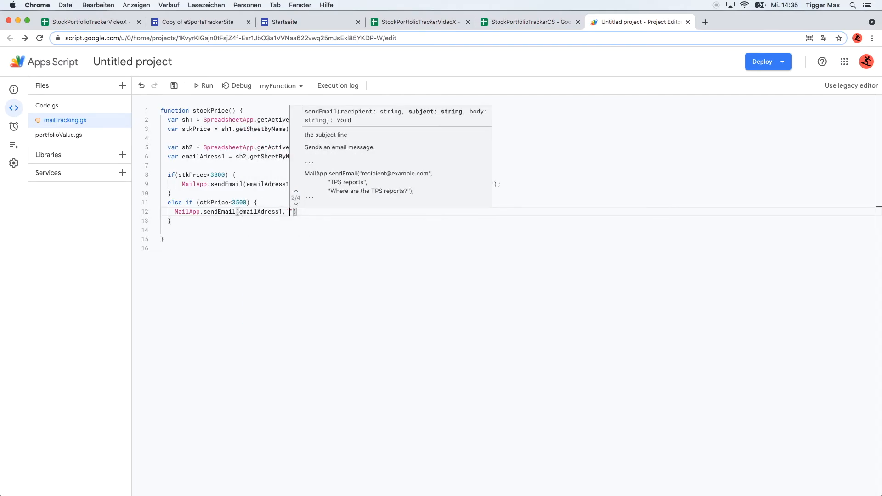
pyautogui.click(242, 315)
pyautogui.click(290, 211)
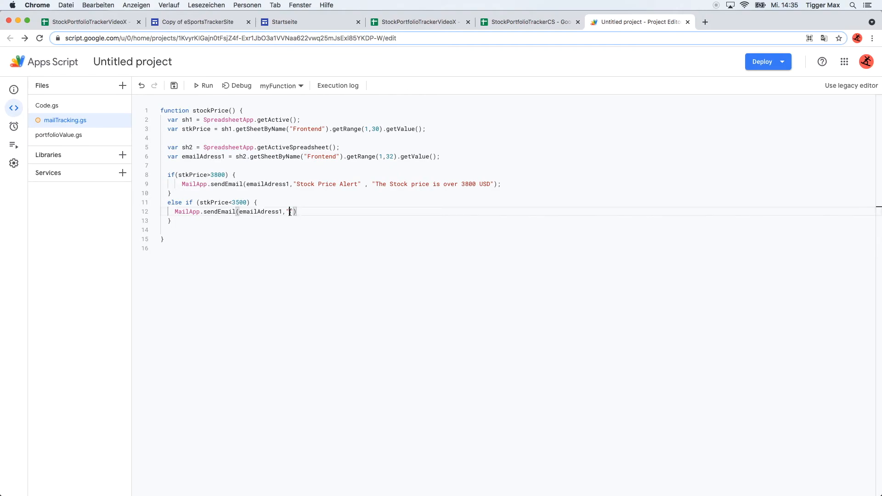
pyautogui.write('Stock Pirce ALer')
pyautogui.press('BackSpace')
pyautogui.press('BackSpace')
pyautogui.press('BackSpace')
pyautogui.write('lert low')
# Append High to the first alert's subject and capitalise the second subject's ending to Low.
pyautogui.click(360, 184)
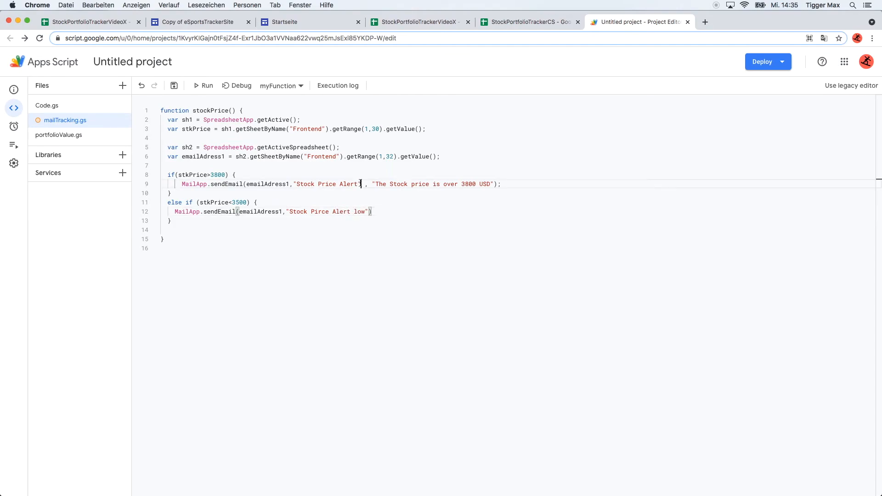
pyautogui.write('High')
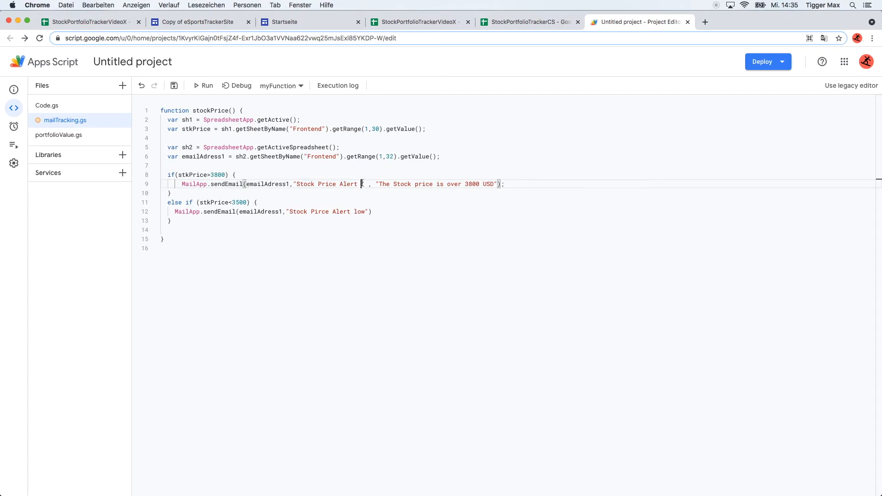
pyautogui.click(370, 212)
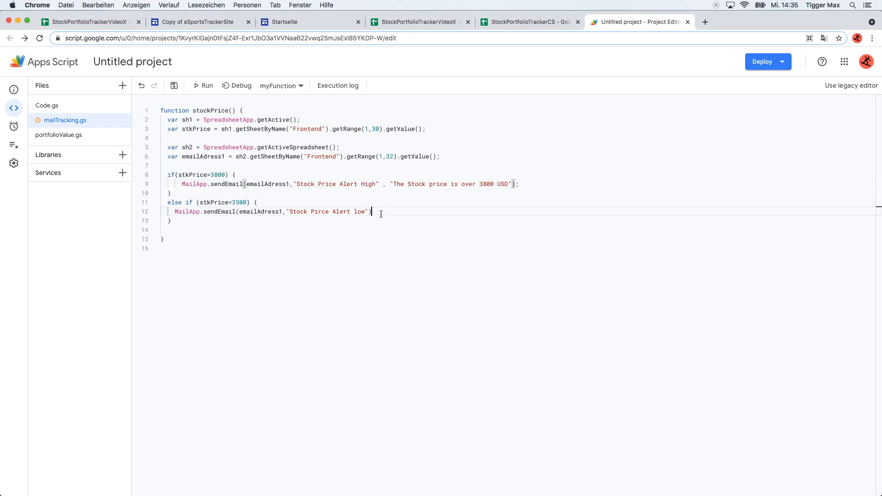
pyautogui.doubleClick(360, 212)
pyautogui.write('Low",')
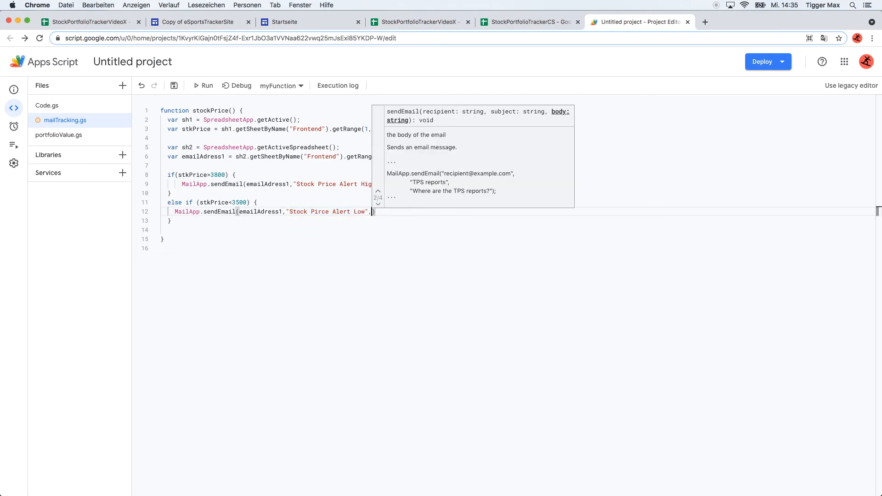
# Give the low alert the body "The Stock price is lower than 3500 USD", end with a semicolon, and save.
pyautogui.click(442, 239)
pyautogui.click(376, 213)
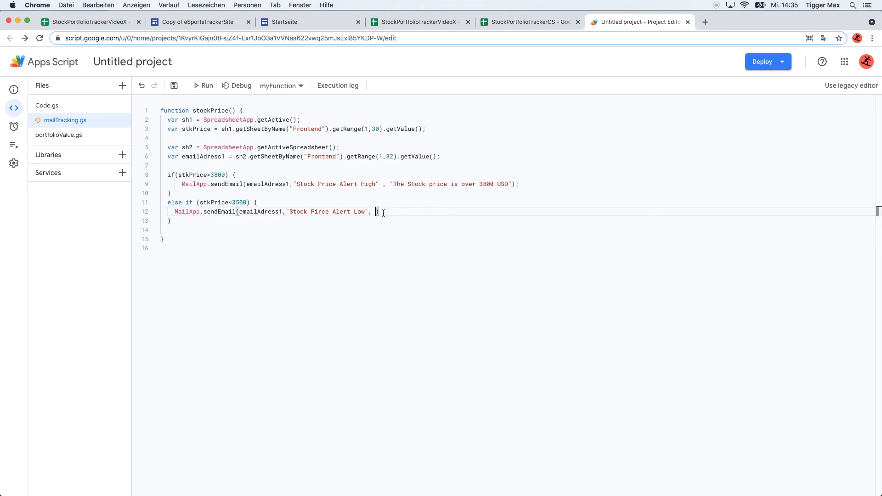
pyautogui.write('"The ')
pyautogui.write('Stock price i')
pyautogui.write('s over')
pyautogui.press('BackSpace')
pyautogui.press('BackSpace')
pyautogui.press('BackSpace')
pyautogui.press('BackSpace')
pyautogui.press('BackSpace')
pyautogui.write('lower tha')
pyautogui.write('n 35')
pyautogui.write('00 USD')
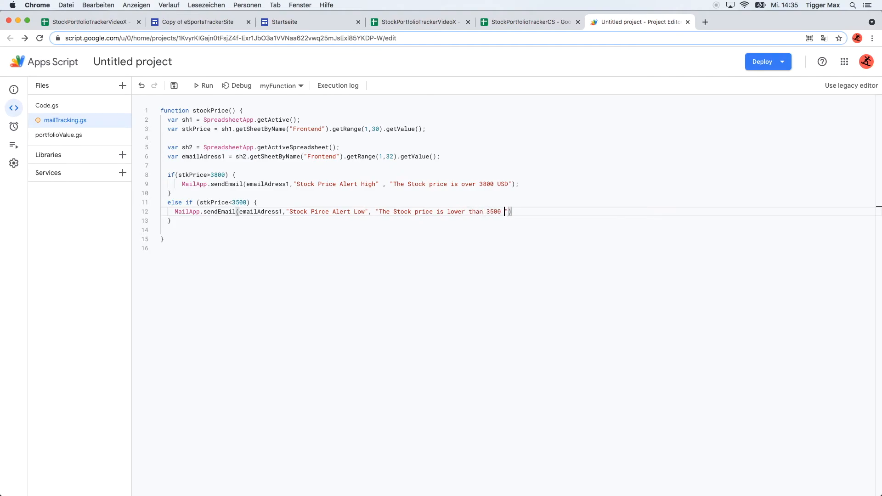
pyautogui.click(536, 213)
pyautogui.write(';')
pyautogui.click(174, 86)
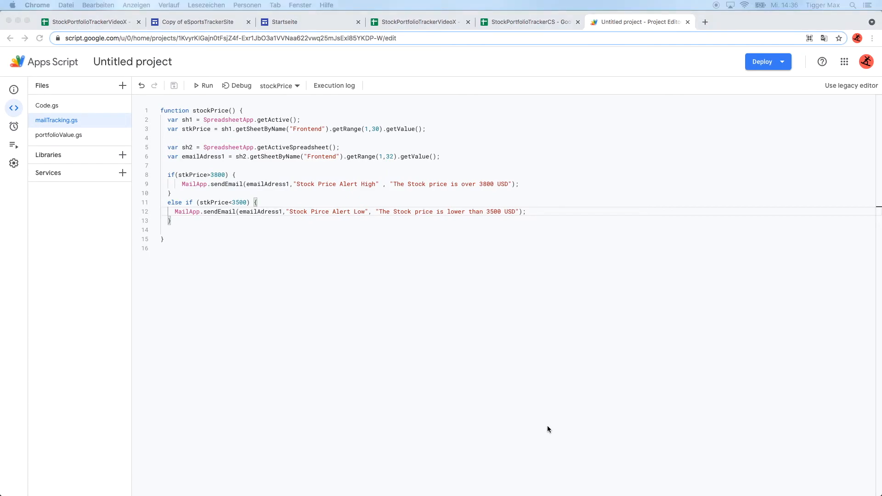
# In portfolioValue.gs, rename myFunction to getTotalValue.
pyautogui.click(51, 137)
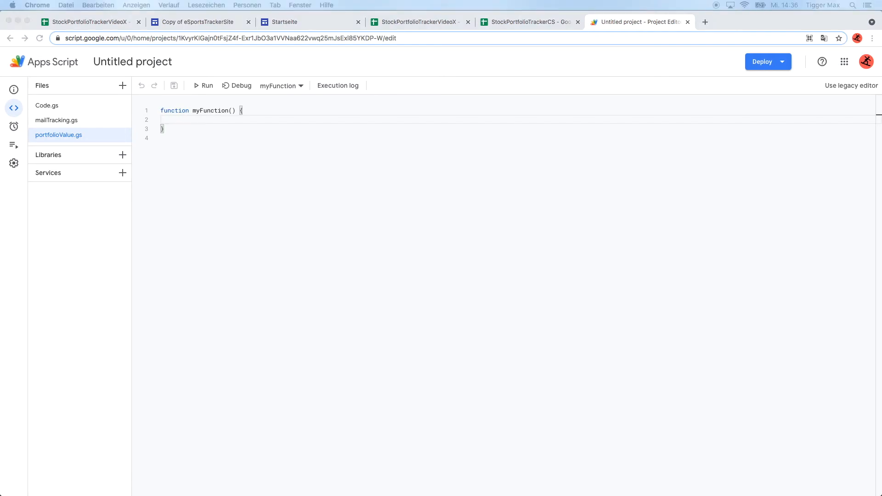
pyautogui.doubleClick(211, 111)
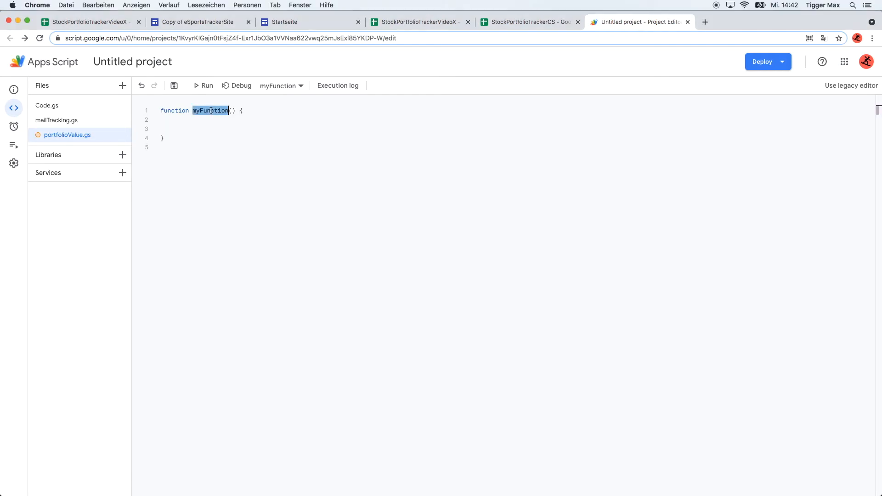
pyautogui.write('getTotalValue')
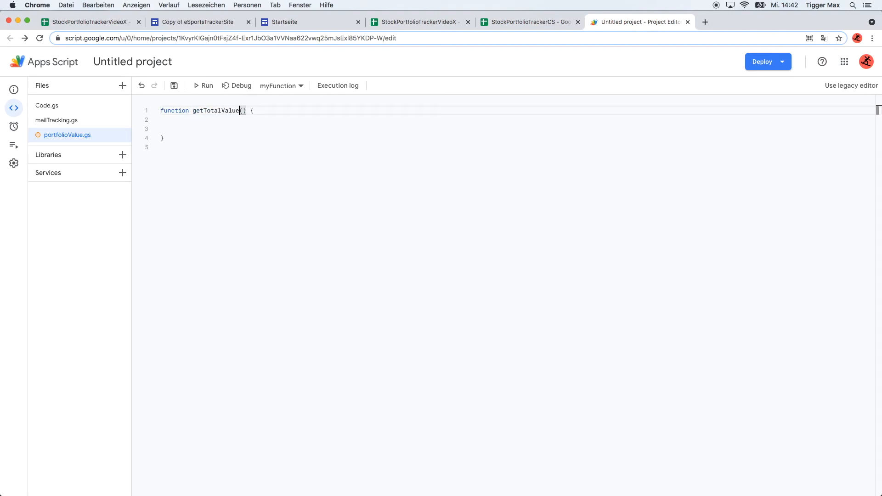
pyautogui.click(168, 120)
# Declare var nameRanges = SpreadsheetApp.getActive().getNamedRanges(); in the function body.
pyautogui.write('var')
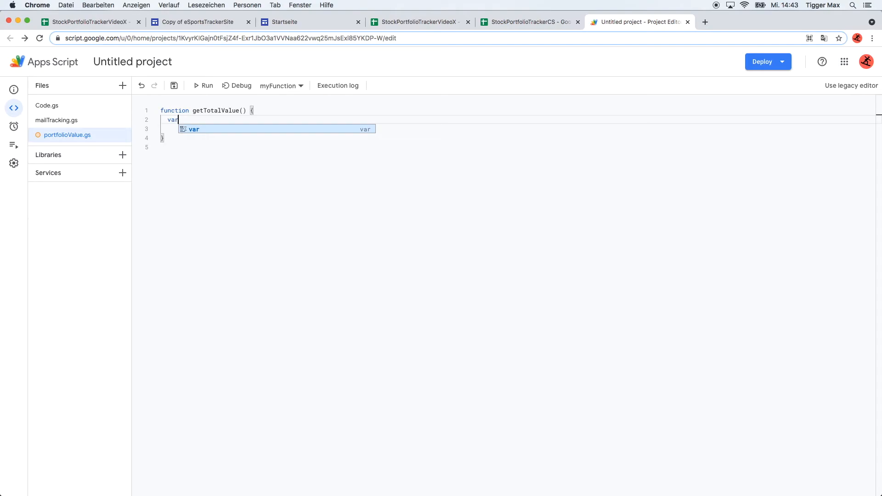
pyautogui.write(' nameRange')
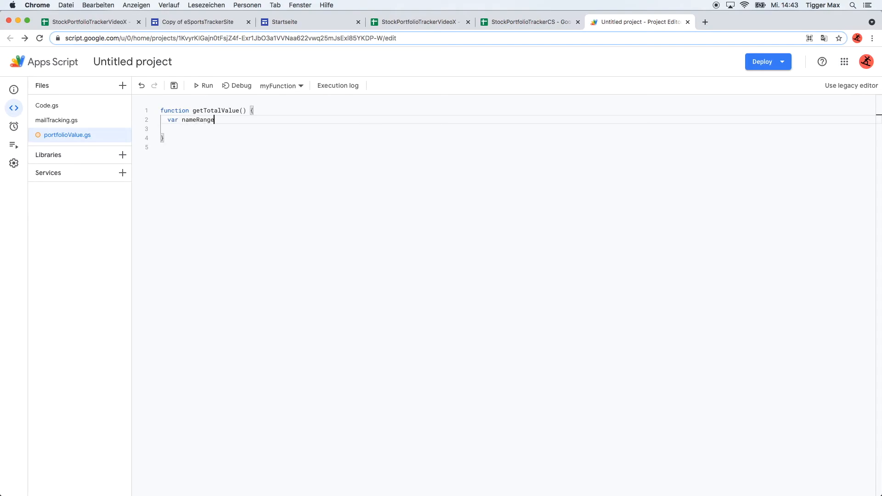
pyautogui.press('BackSpace')
pyautogui.write('s = S')
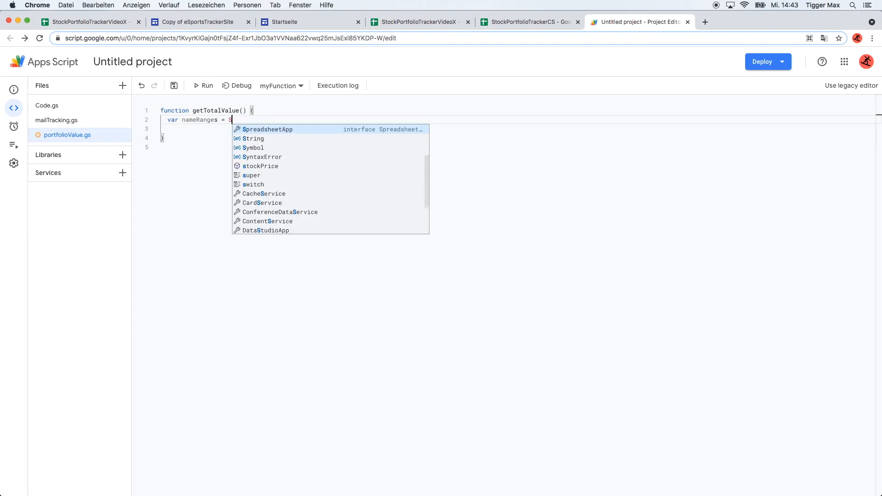
pyautogui.write('preadsheetApp.get')
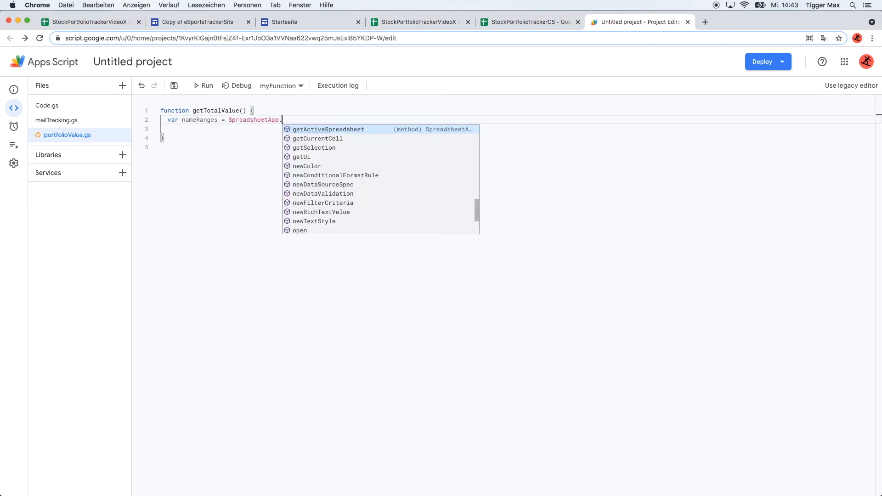
pyautogui.press('Up')
pyautogui.press('Up')
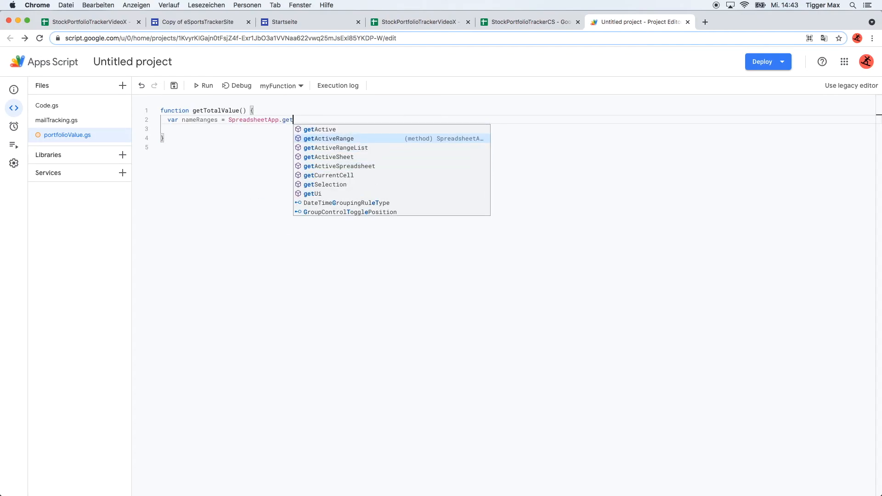
pyautogui.press('Up')
pyautogui.press('Return')
pyautogui.write('().getName')
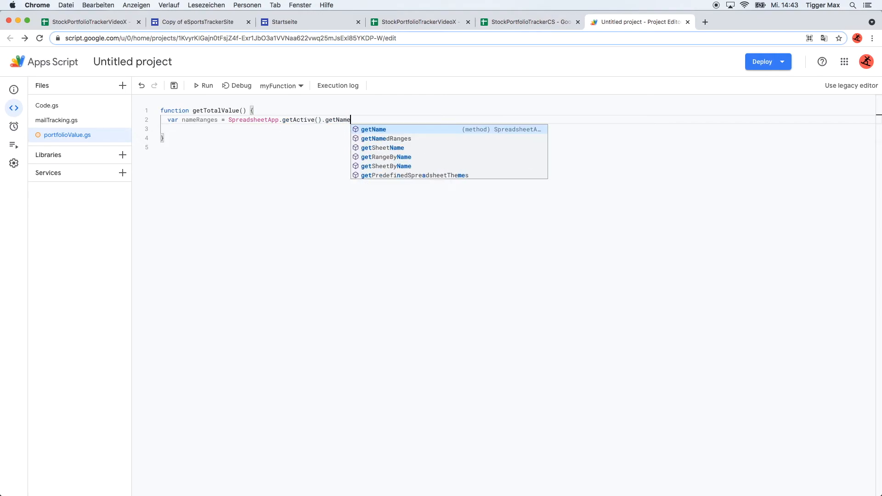
pyautogui.press('Down')
pyautogui.press('Up')
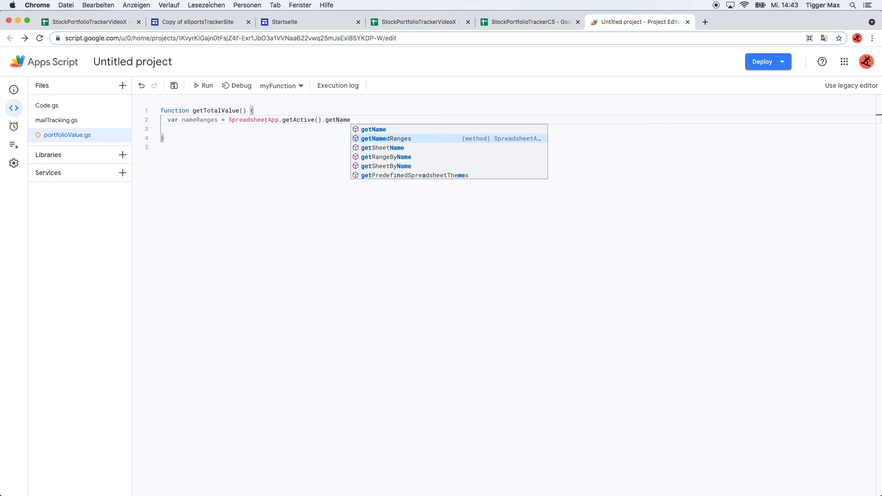
pyautogui.press('Return')
pyautogui.write('();')
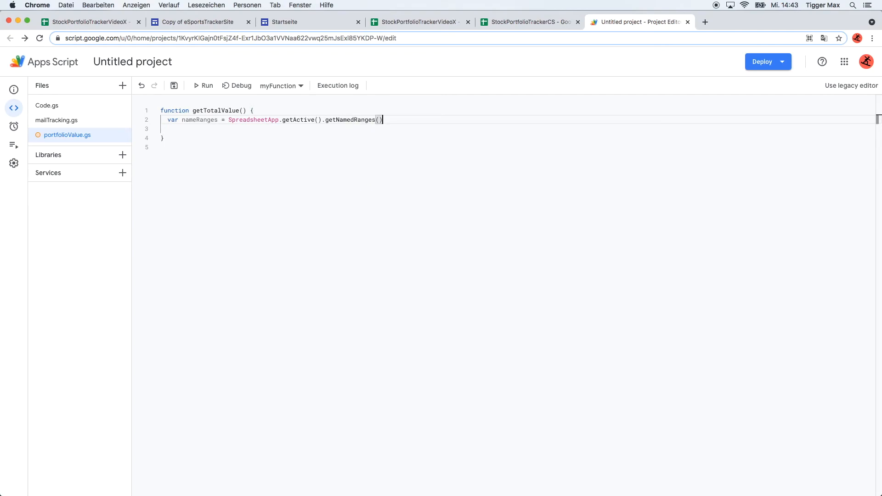
pyautogui.click(160, 129)
# Add var total = ''; on line 3, correcting the vat typo.
pyautogui.press('Return')
pyautogui.press('Return')
pyautogui.press('Up')
pyautogui.press('Up')
pyautogui.write('vat total')
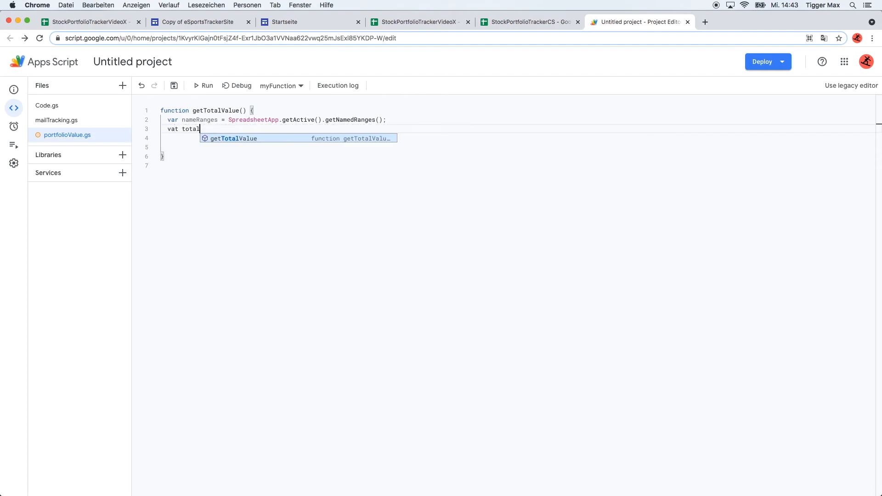
pyautogui.write(" = '';")
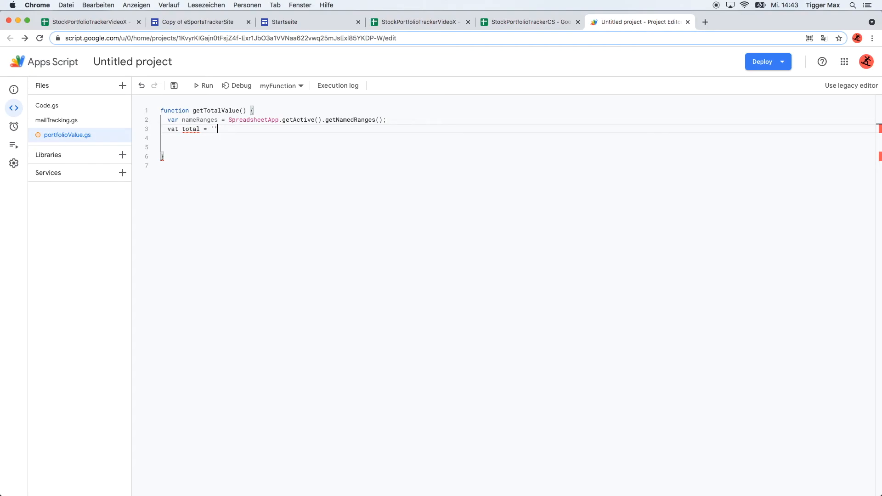
pyautogui.press('Return')
pyautogui.press('Tab')
pyautogui.click(178, 129)
pyautogui.press('BackSpace')
pyautogui.write('r')
pyautogui.click(170, 140)
# Add a for loop with header 'var i = 0; nameRanges.length; i++' below the variables in getTotalValue.
pyautogui.press('Return')
pyautogui.write('for() ')
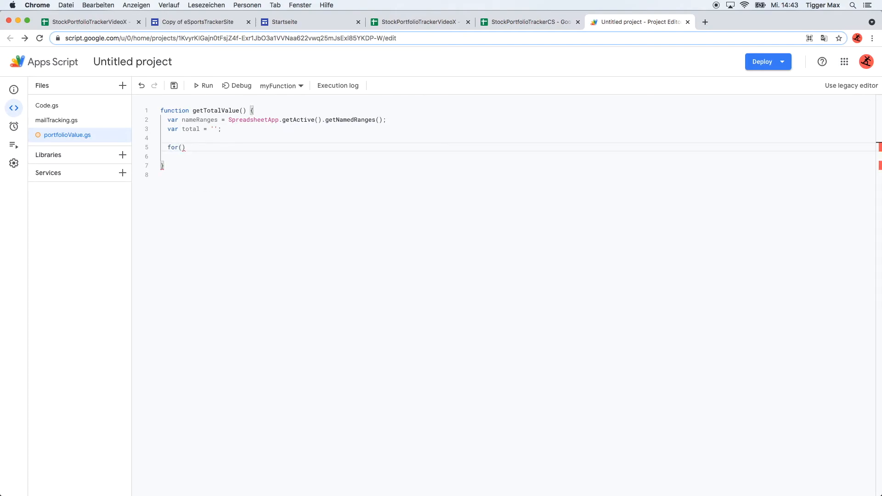
pyautogui.write('{')
pyautogui.press('Return')
pyautogui.press('Down')
pyautogui.hotkey('alt', 'Down')
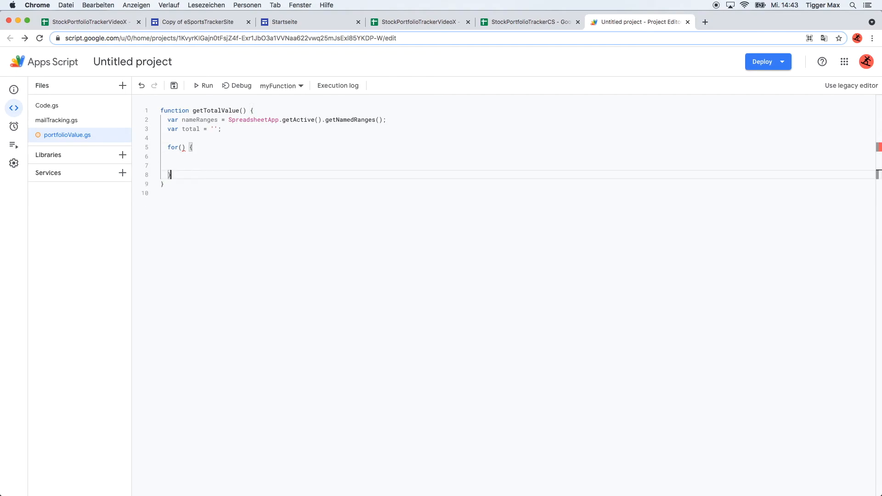
pyautogui.click(182, 147)
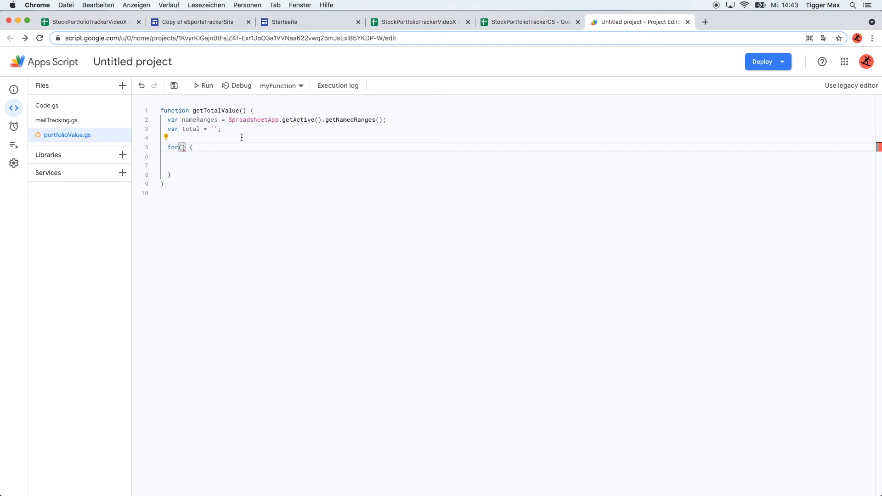
pyautogui.write('var i = 0; nameRanges.length')
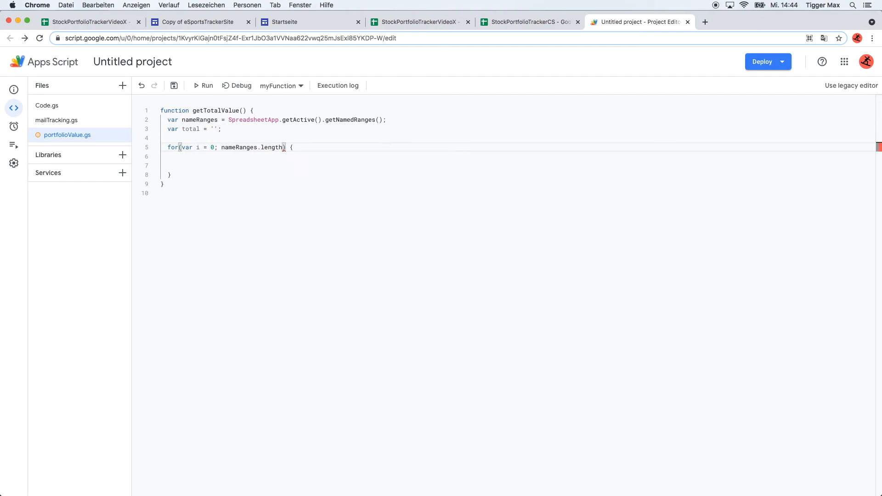
pyautogui.write('; i++')
# Inside the loop body, add an if block with the condition nameRanges.
pyautogui.click(161, 157)
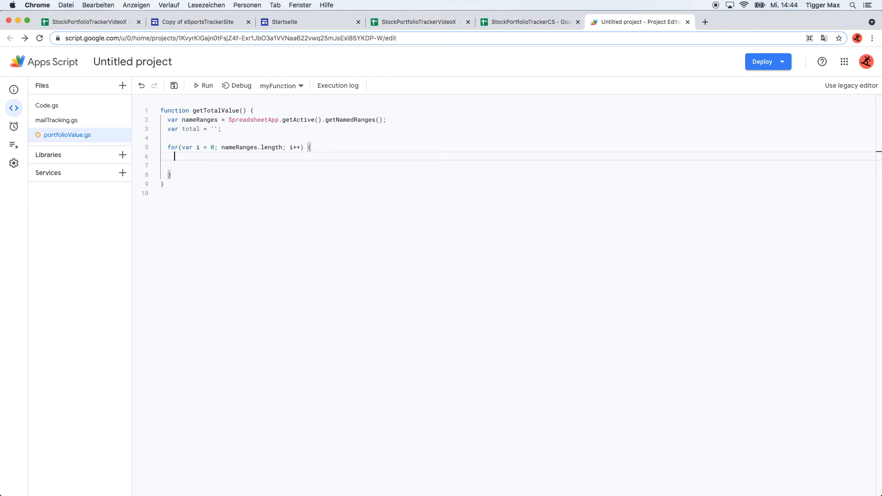
pyautogui.write('if() {')
pyautogui.press('Return')
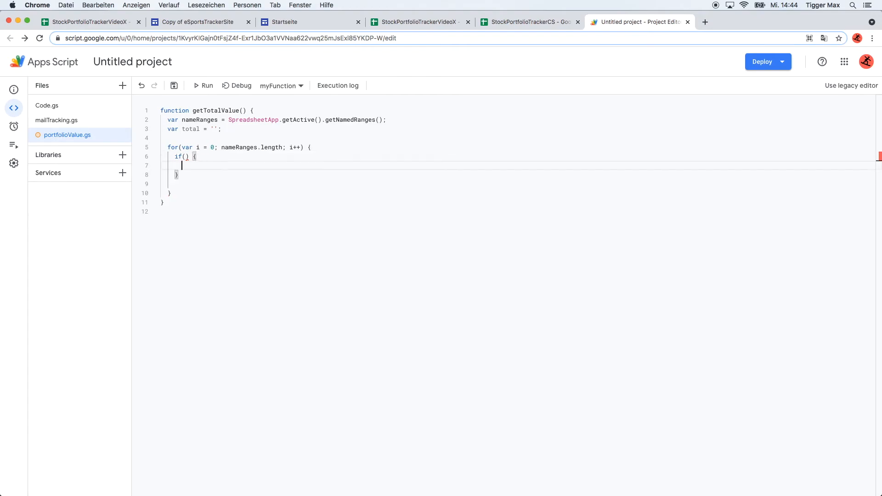
pyautogui.press('Down')
pyautogui.press('Return')
pyautogui.press('BackSpace')
pyautogui.press('Up')
pyautogui.click(187, 157)
pyautogui.write("nameRanges[i].getName == 'TotalPortfolioValue")
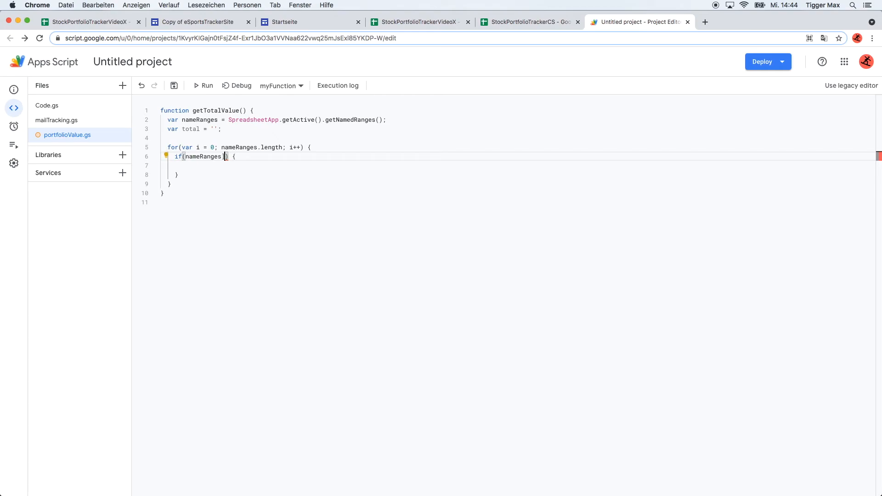
# Complete the if condition as nameRanges[i].getName == 'TotalPortfolioValue', then go to the StockPortfolioTrackerCS spreadsheet.
pyautogui.write('[i]')
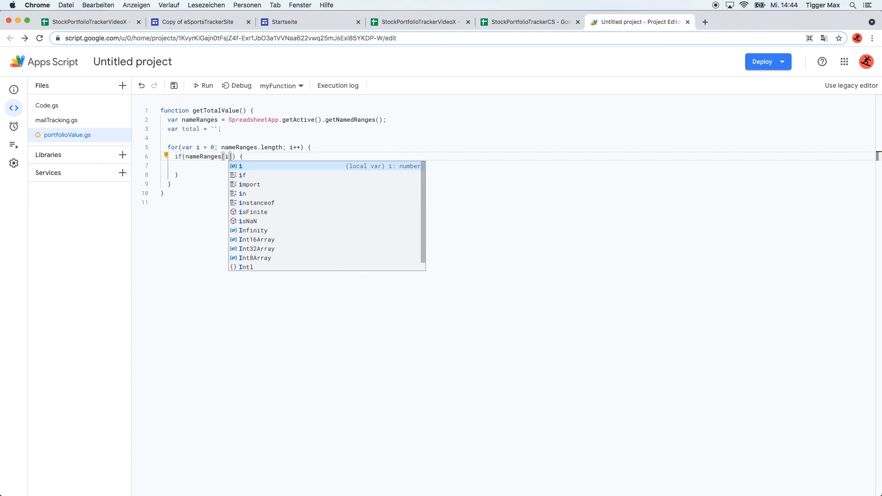
pyautogui.write('.getName')
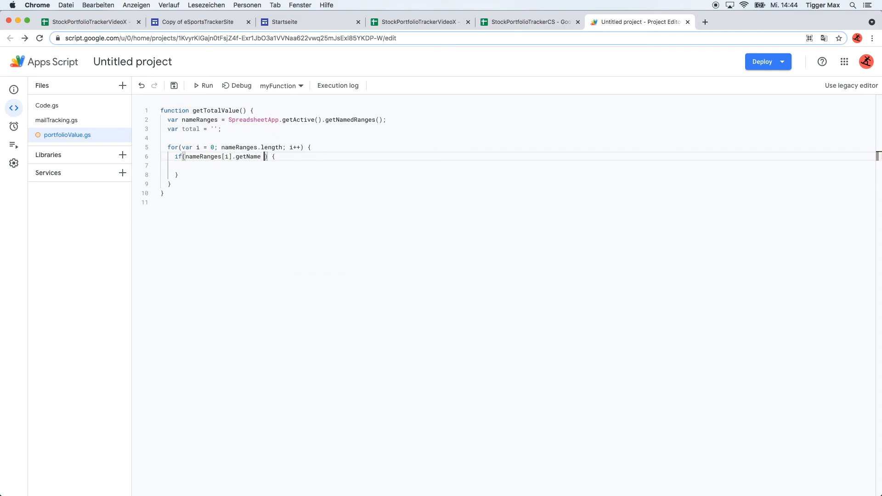
pyautogui.write(" == 'TotalPortfolioValue")
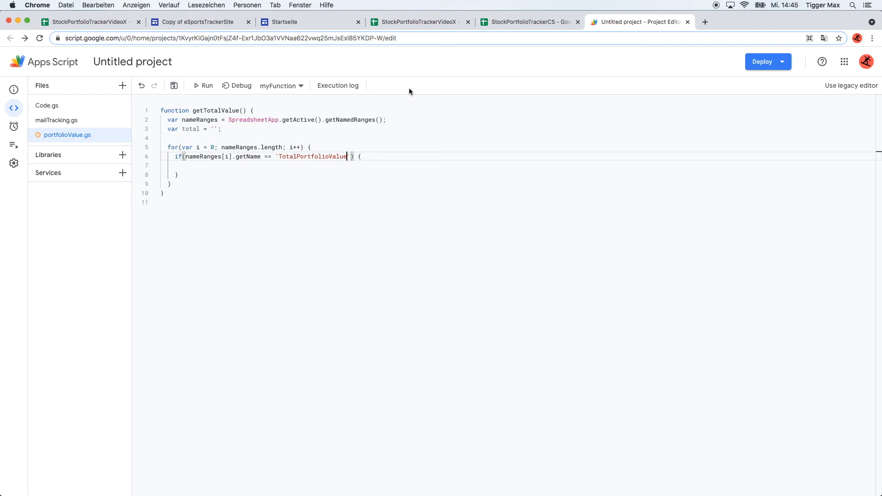
pyautogui.click(520, 26)
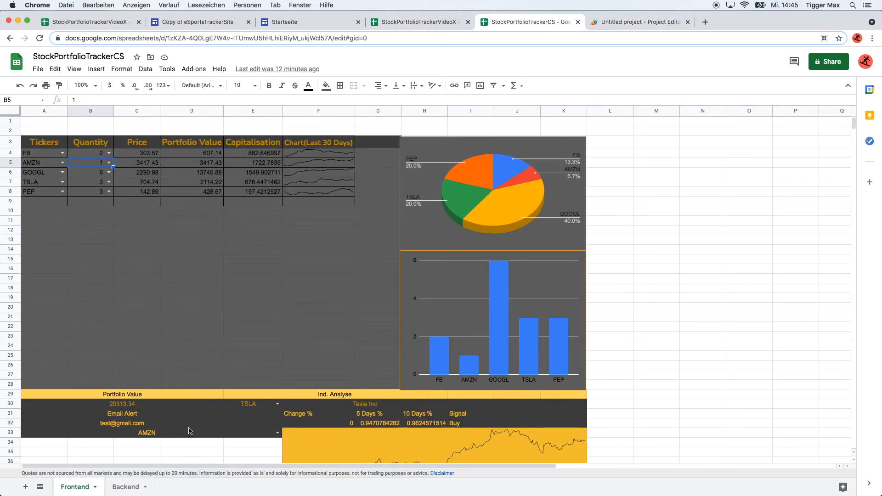
# Name the merged cell A30:D30 'TotalPortfolioValue' in Named ranges, then return to the script.
pyautogui.click(126, 407)
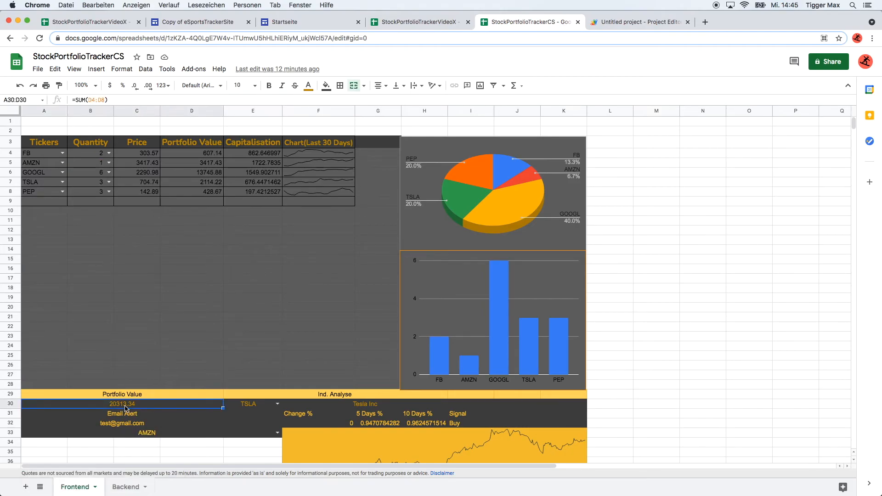
pyautogui.click(146, 69)
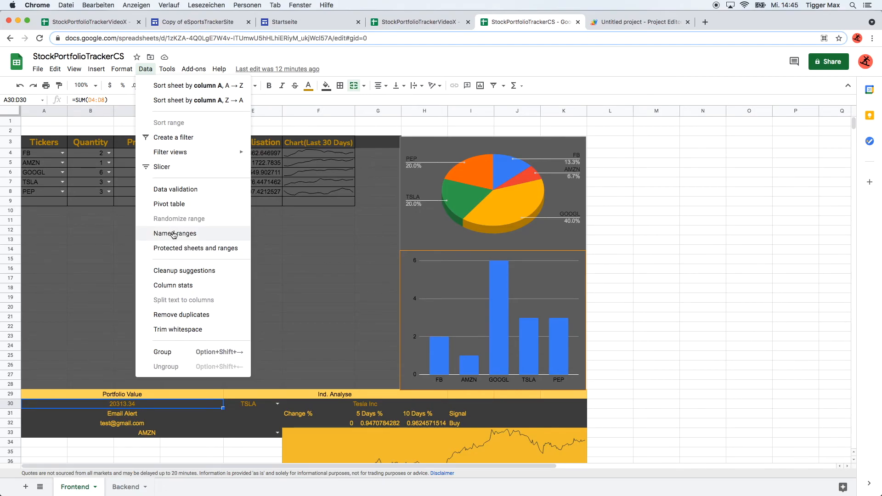
pyautogui.click(182, 190)
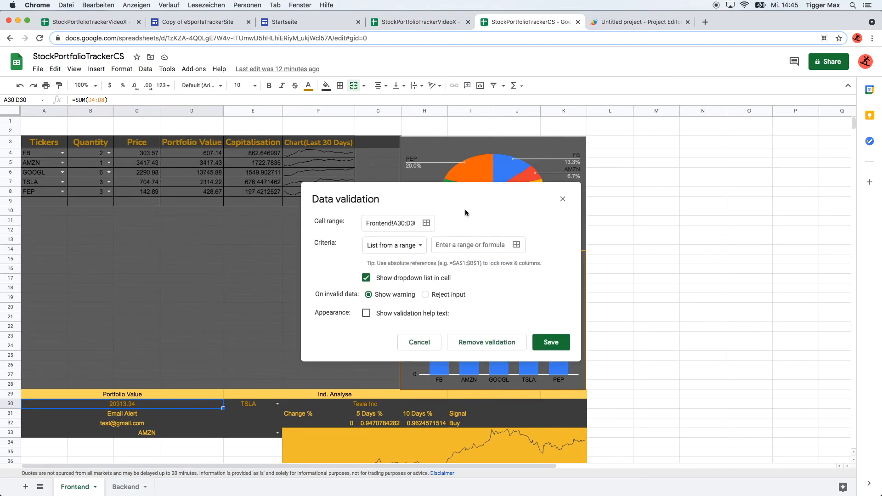
pyautogui.click(563, 199)
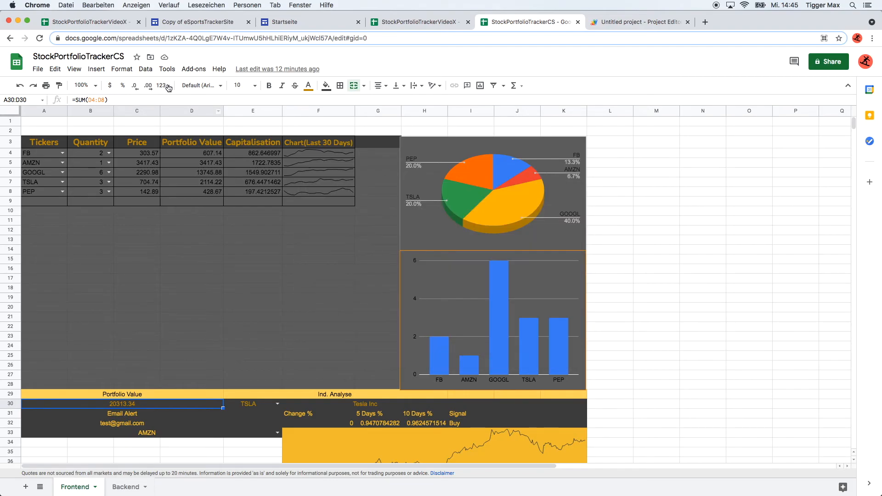
pyautogui.click(146, 70)
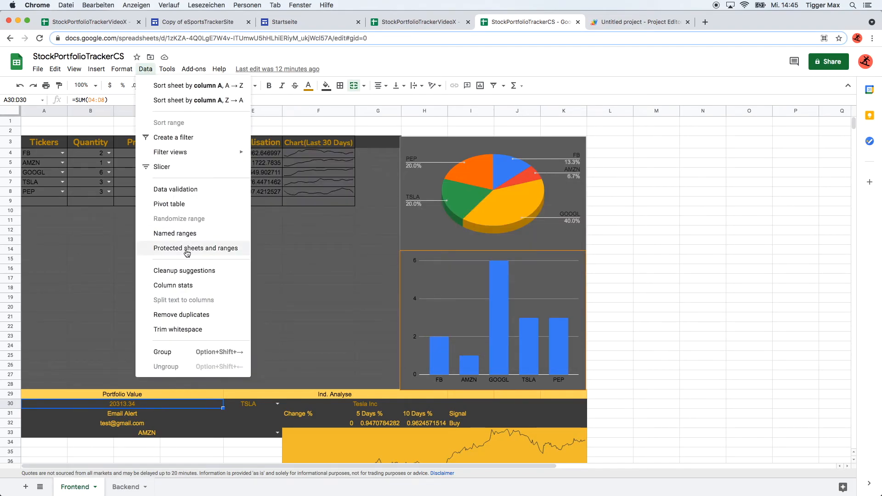
pyautogui.click(184, 234)
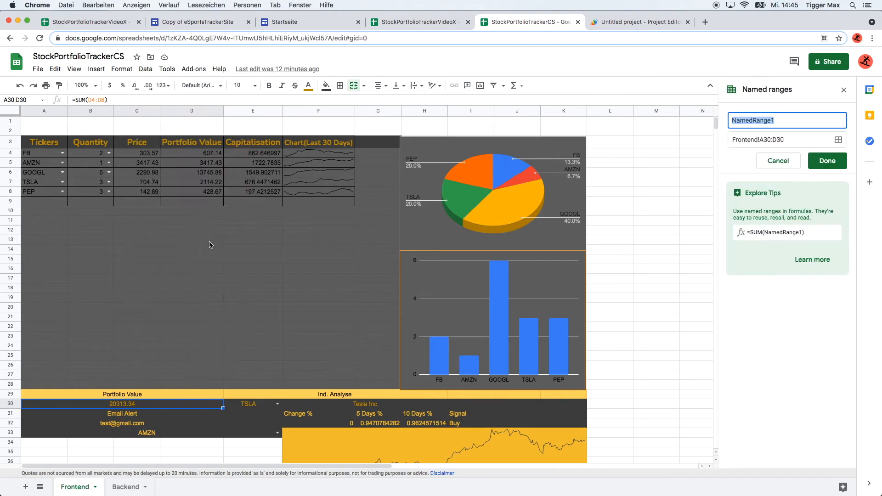
pyautogui.click(787, 119)
pyautogui.doubleClick(786, 119)
pyautogui.write('TotalPortfolioValue')
pyautogui.click(827, 160)
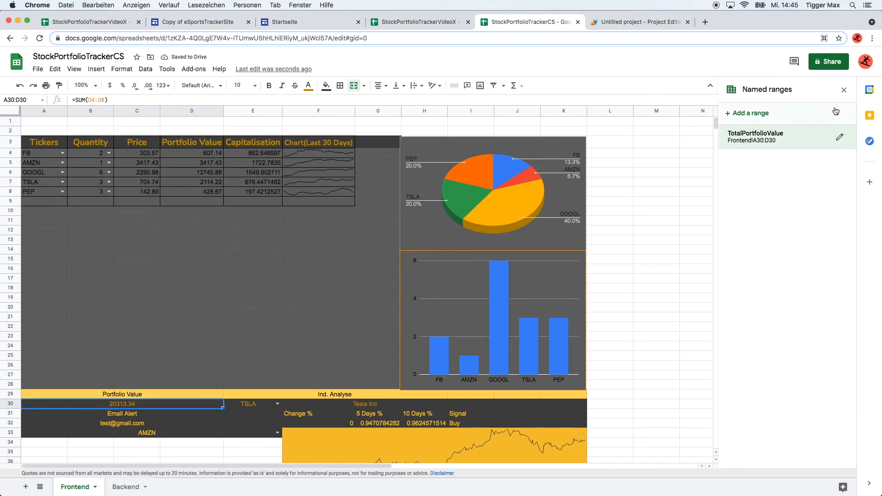
pyautogui.click(614, 23)
pyautogui.press('Down')
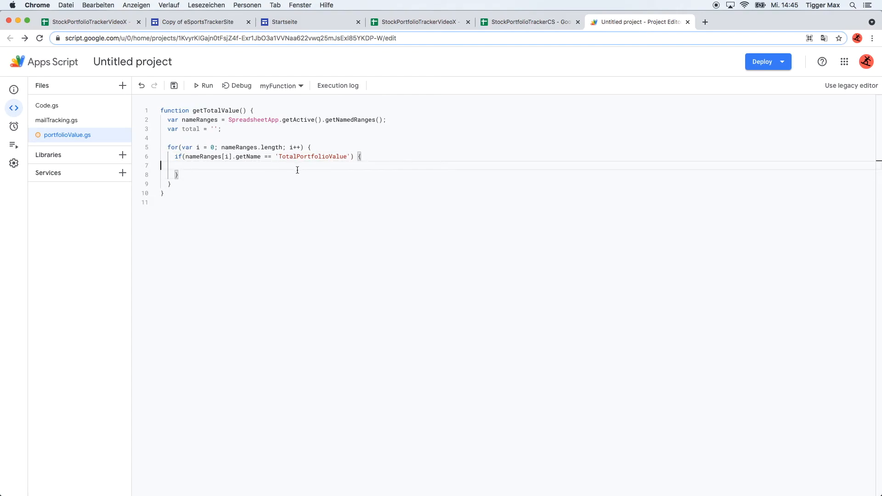
# Add 'return total;' after the loop in getTotalValue.
pyautogui.click(187, 180)
pyautogui.press('Return')
pyautogui.write('return total')
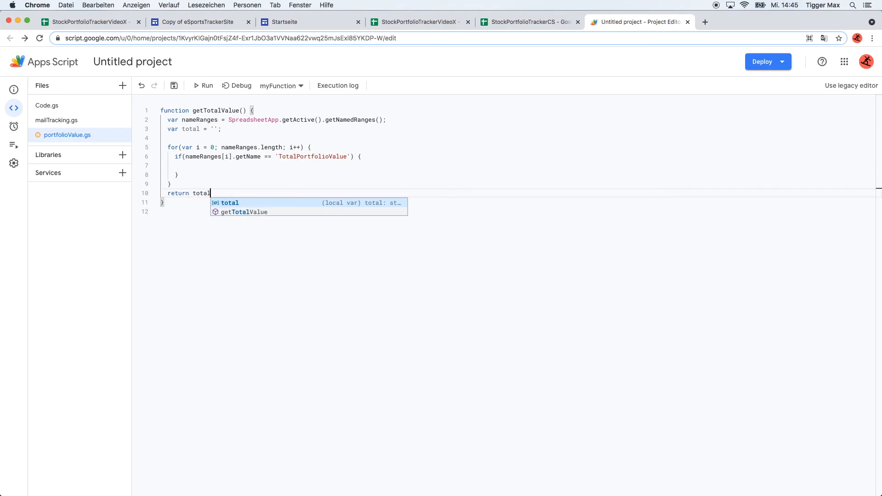
pyautogui.write(';')
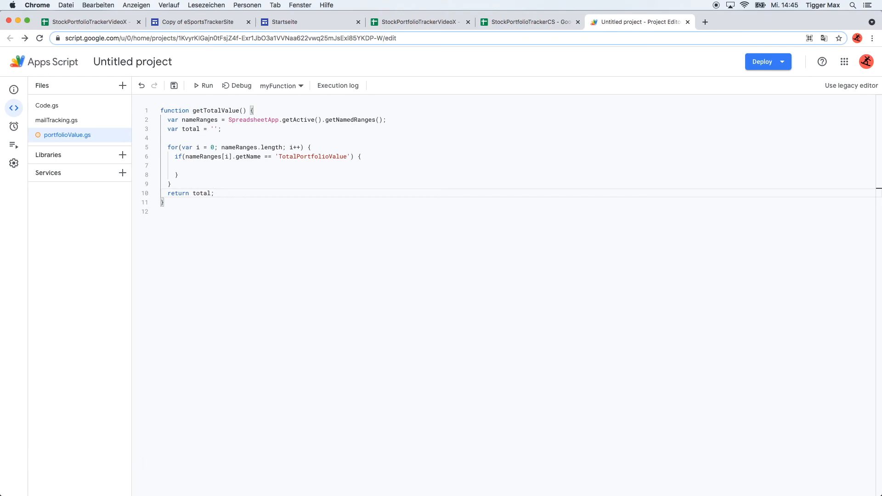
pyautogui.press('Return')
pyautogui.press('Return')
# Start a new emailTotal() function beginning with 'var emailAdress1 = sh'.
pyautogui.write('fun')
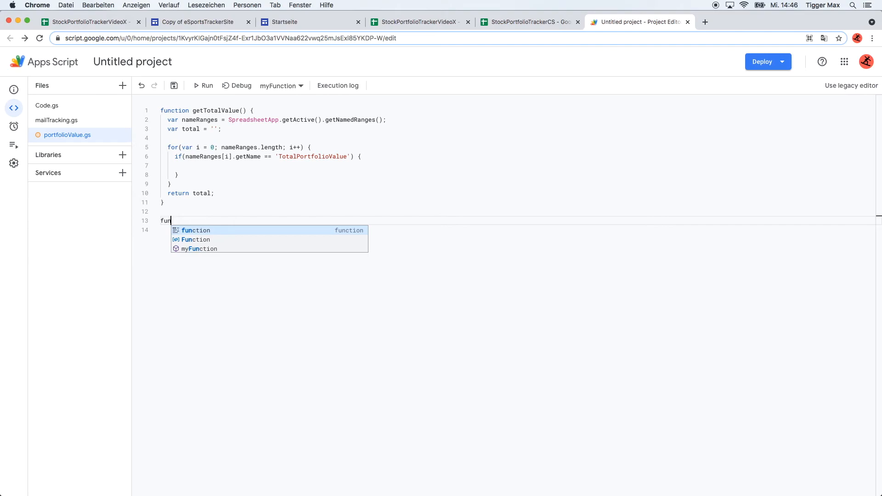
pyautogui.write('c')
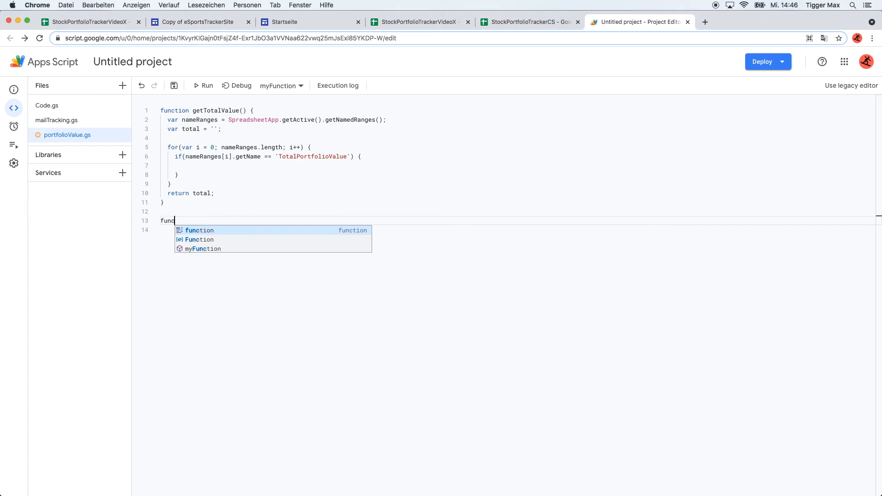
pyautogui.press('Return')
pyautogui.write('emai')
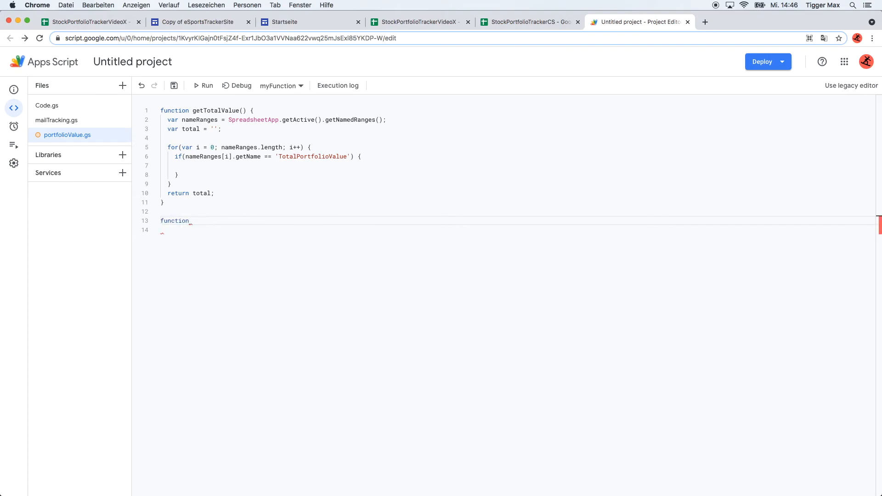
pyautogui.write('l')
pyautogui.write('Total')
pyautogui.write('(9')
pyautogui.press('BackSpace')
pyautogui.press('BackSpace')
pyautogui.write('){')
pyautogui.press('Return')
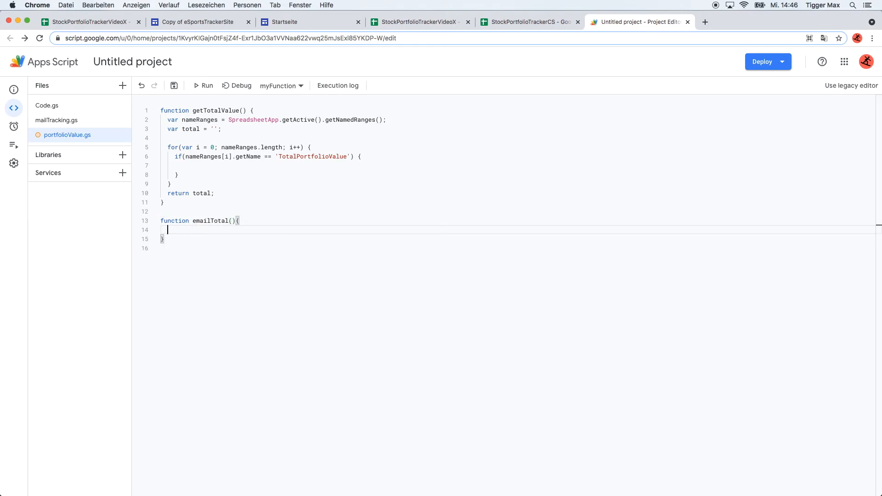
pyautogui.press('Return')
pyautogui.press('Up')
pyautogui.write('var email')
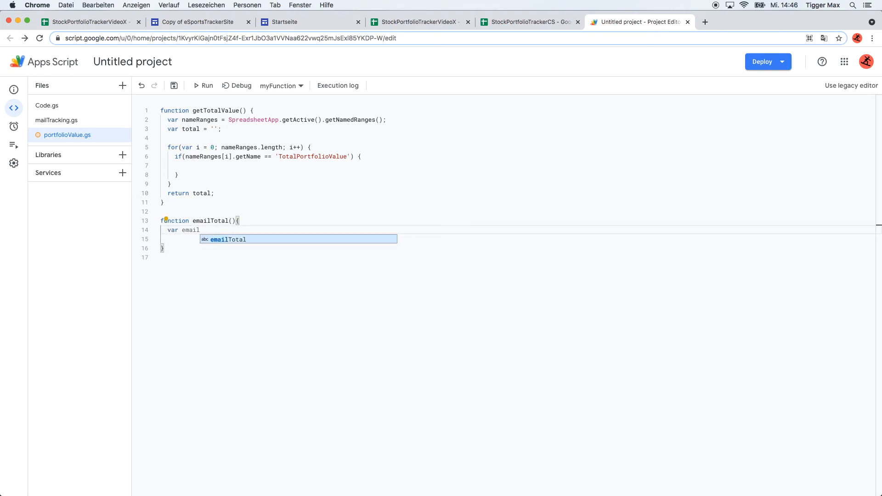
pyautogui.write('Adress1 ')
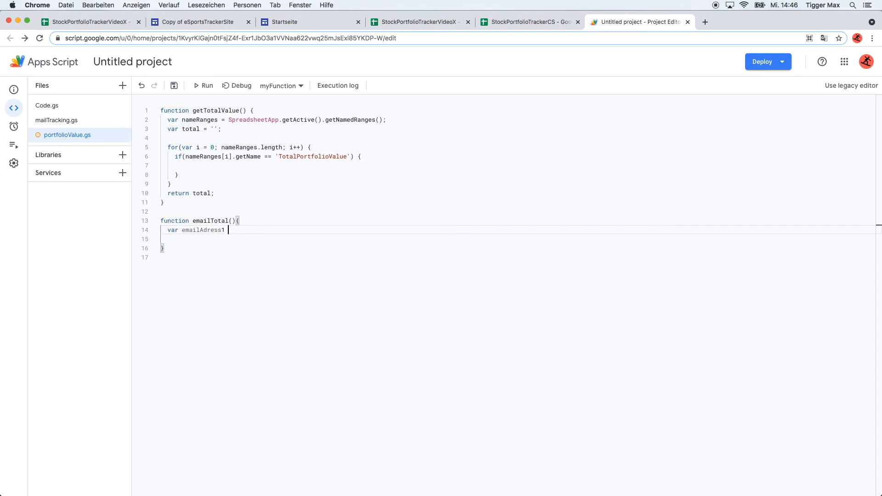
pyautogui.write('= sh')
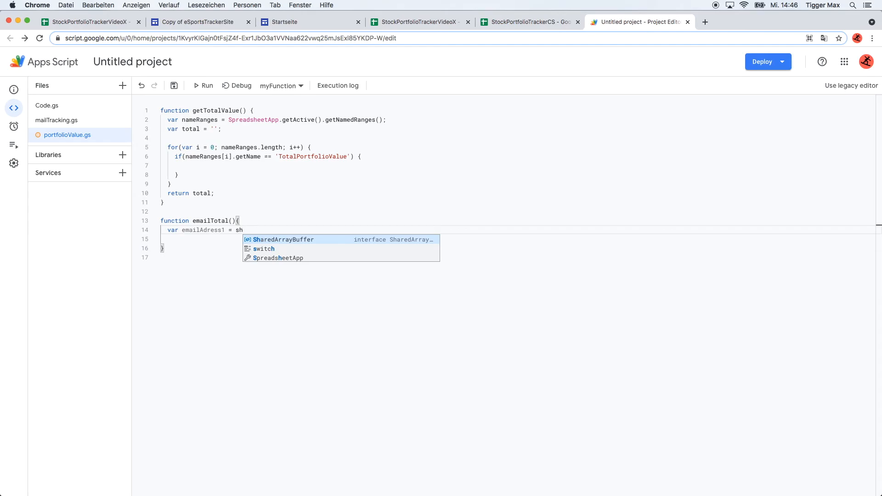
pyautogui.write('1')
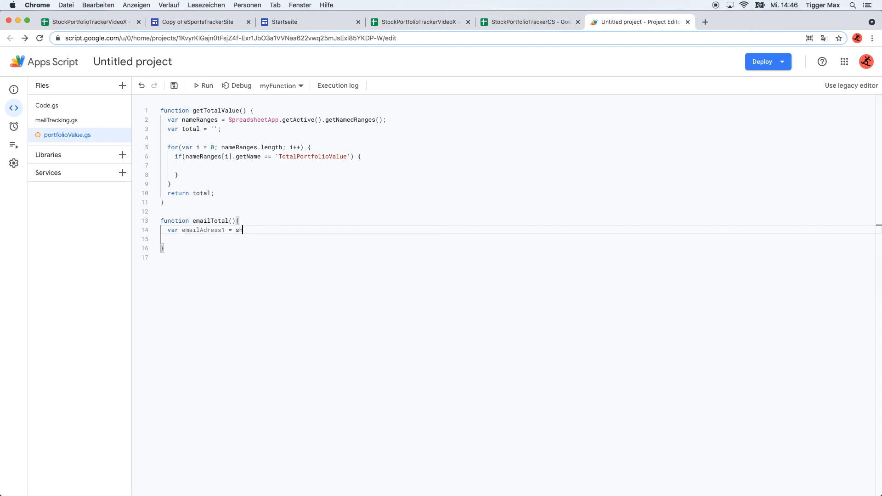
pyautogui.click(535, 26)
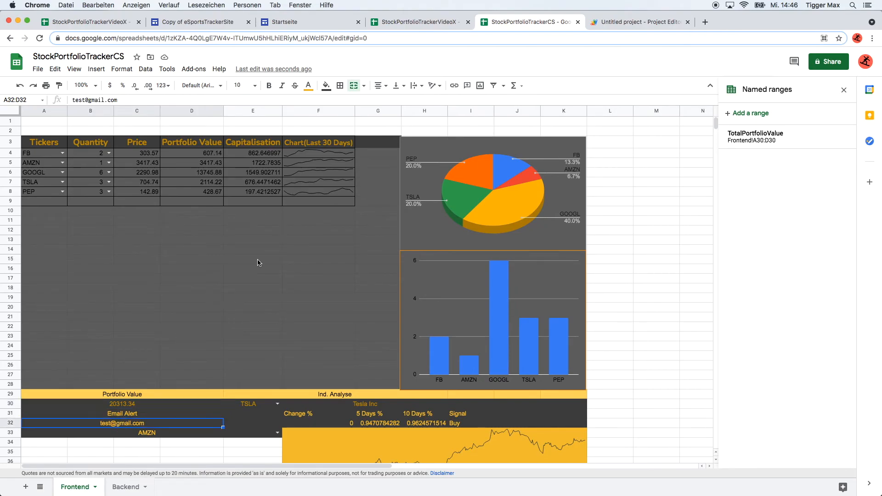
# After checking the Email Alert cell A32, return to the Apps Script editor.
pyautogui.click(636, 22)
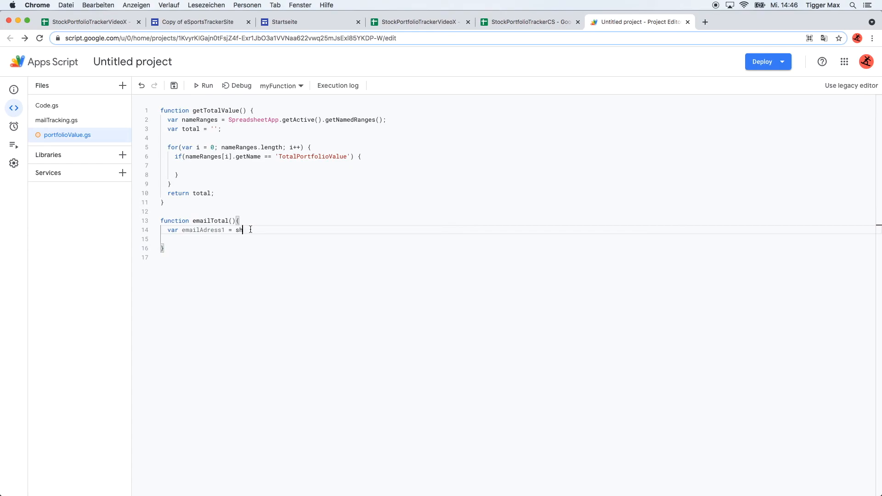
# Extend the emailAdress1 assignment to sh2.getSheetByname("Frontend").
pyautogui.write('2.getSehe')
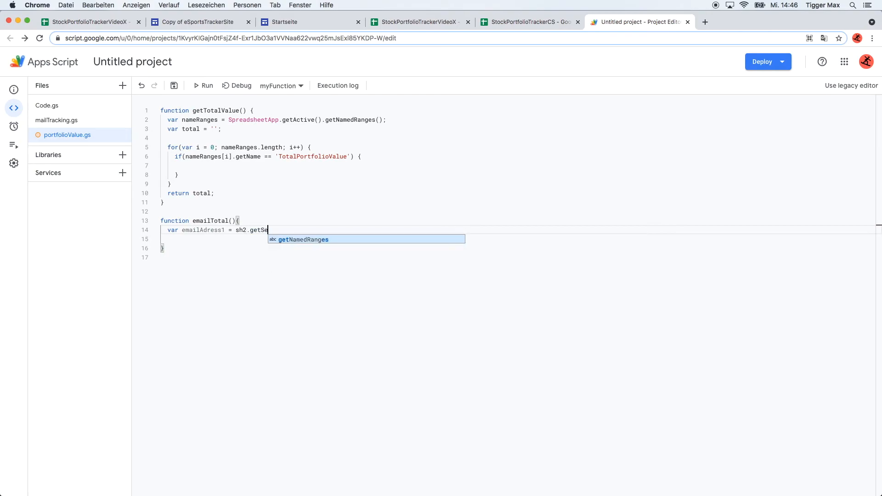
pyautogui.press('BackSpace')
pyautogui.press('BackSpace')
pyautogui.press('BackSpace')
pyautogui.press('BackSpace')
pyautogui.press('BackSpace')
pyautogui.press('BackSpace')
pyautogui.press('BackSpace')
pyautogui.write('getS')
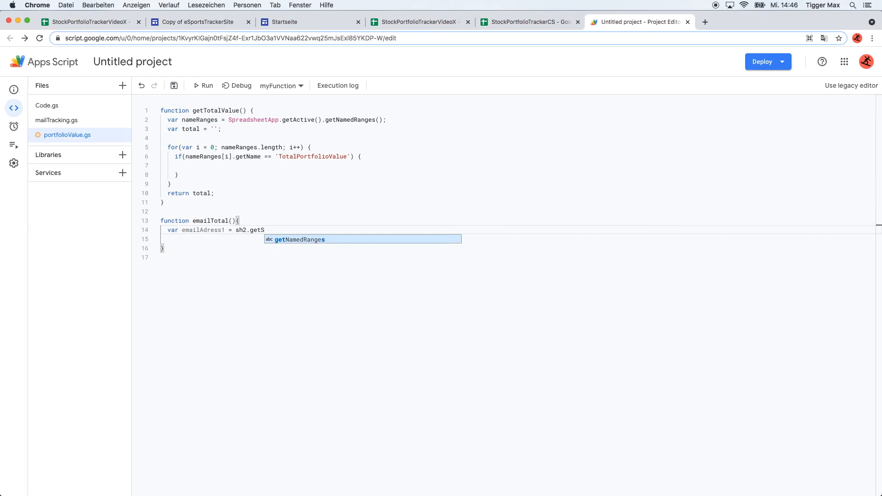
pyautogui.press('BackSpace')
pyautogui.write('s')
pyautogui.press('BackSpace')
pyautogui.write('SheetBy')
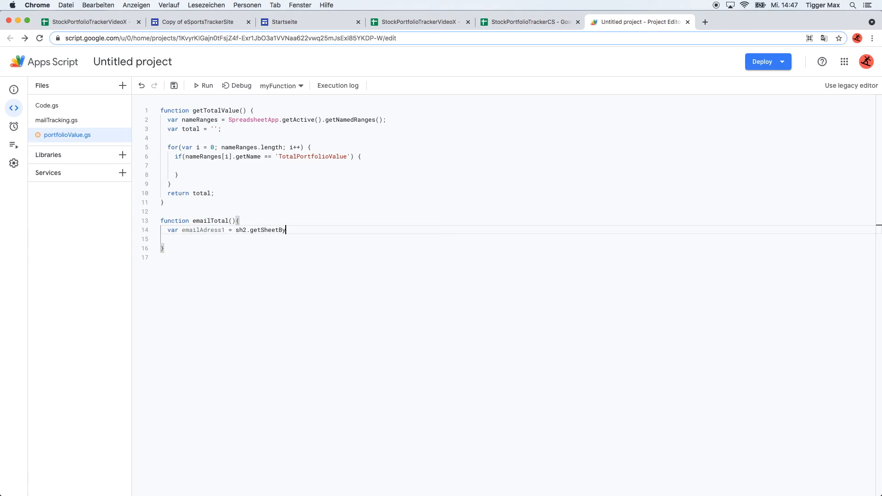
pyautogui.write('name')
pyautogui.write('("Frontend"')
# Append .getrange().getValue(); to the emailAdress1 line and check the Email Alert cell.
pyautogui.click(161, 239)
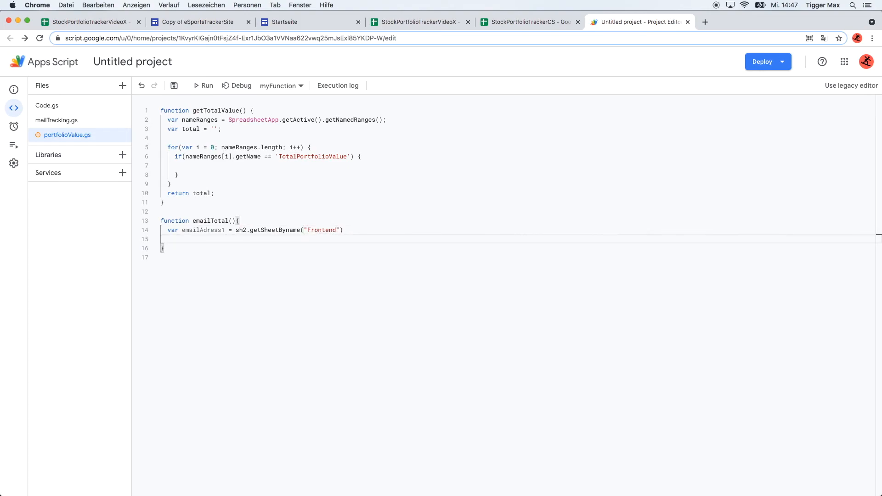
pyautogui.click(383, 230)
pyautogui.write('.get')
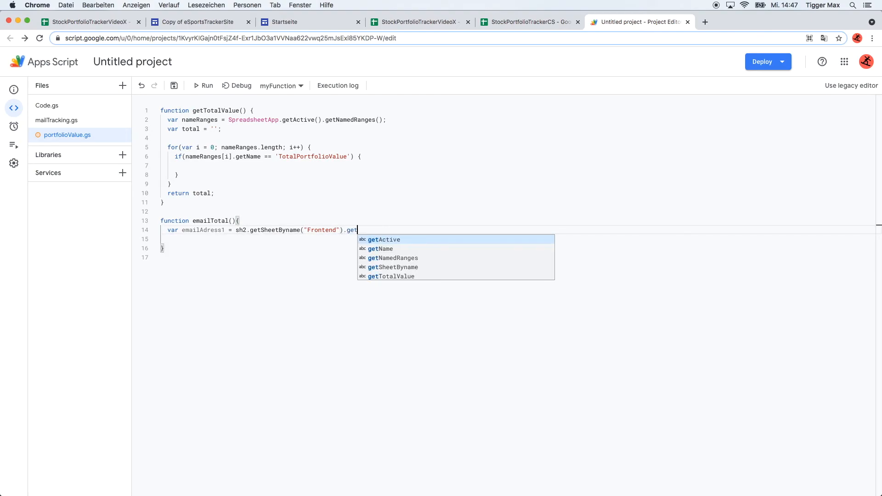
pyautogui.write('range')
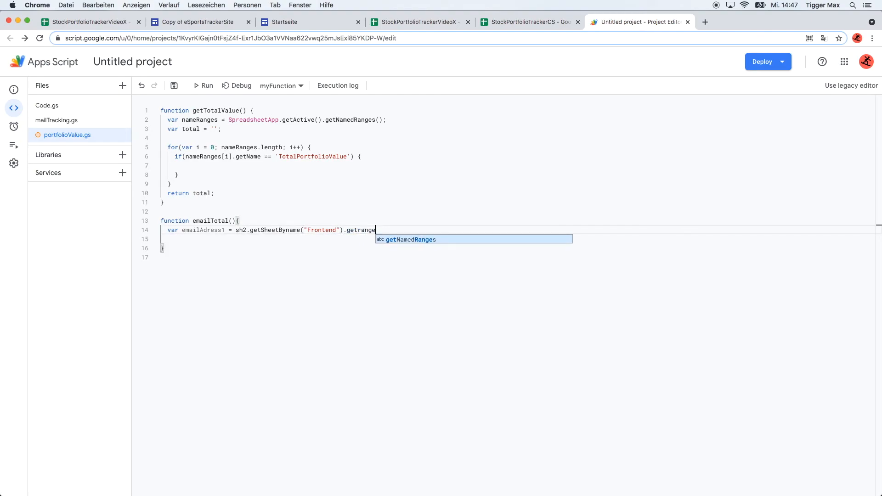
pyautogui.write('()')
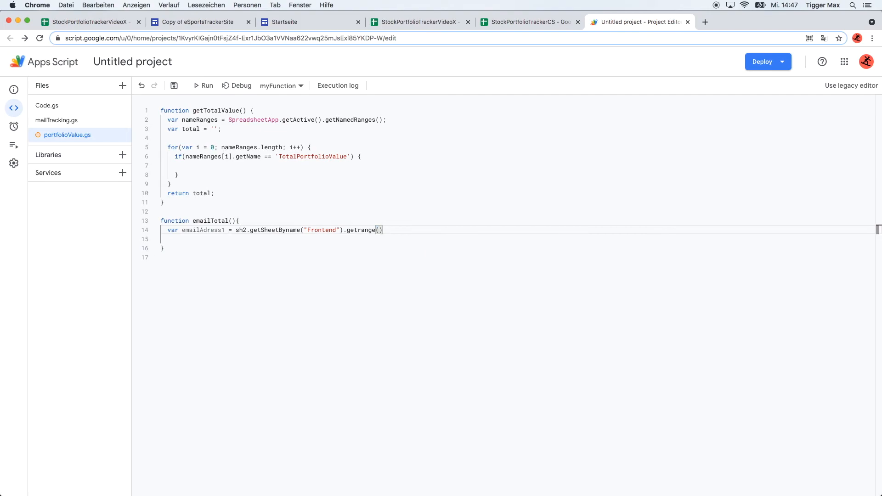
pyautogui.write('.get')
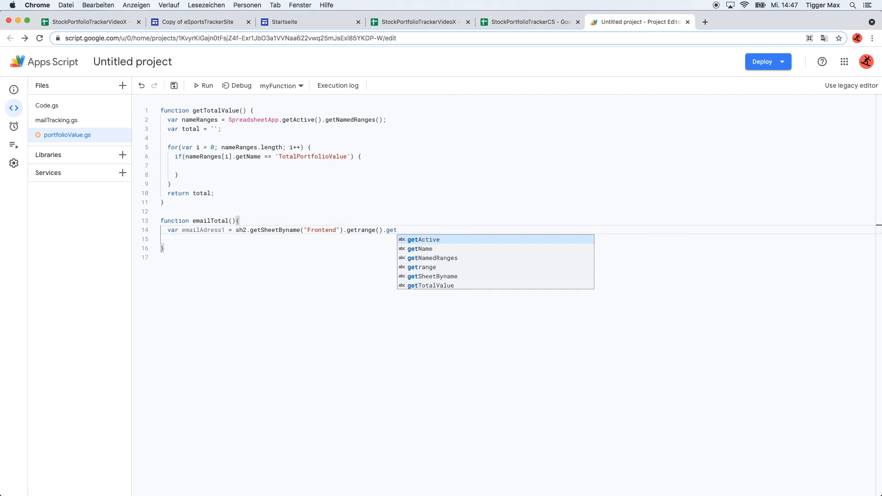
pyautogui.write('Val')
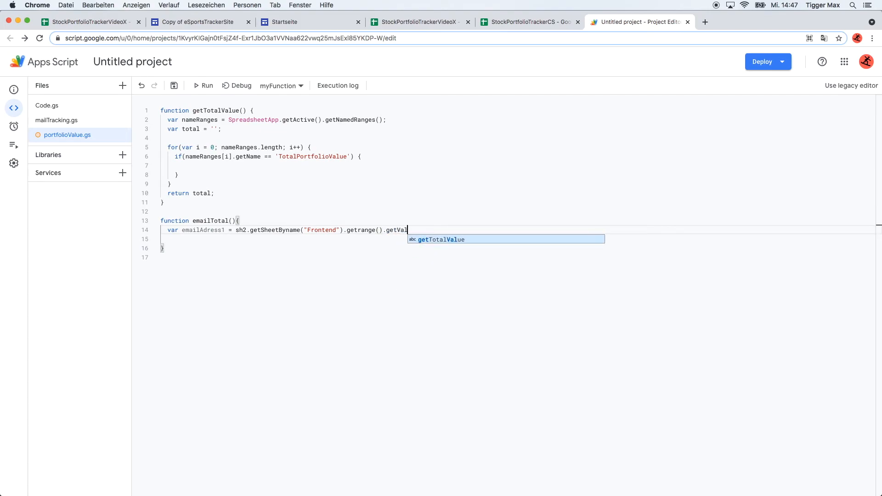
pyautogui.write('ue();')
pyautogui.press('Left')
pyautogui.press('Left')
pyautogui.press('Left')
pyautogui.press('Left')
pyautogui.press('Left')
pyautogui.press('Left')
pyautogui.press('Left')
pyautogui.press('Left')
pyautogui.press('Left')
pyautogui.press('Left')
pyautogui.press('Left')
pyautogui.press('Left')
pyautogui.press('Left')
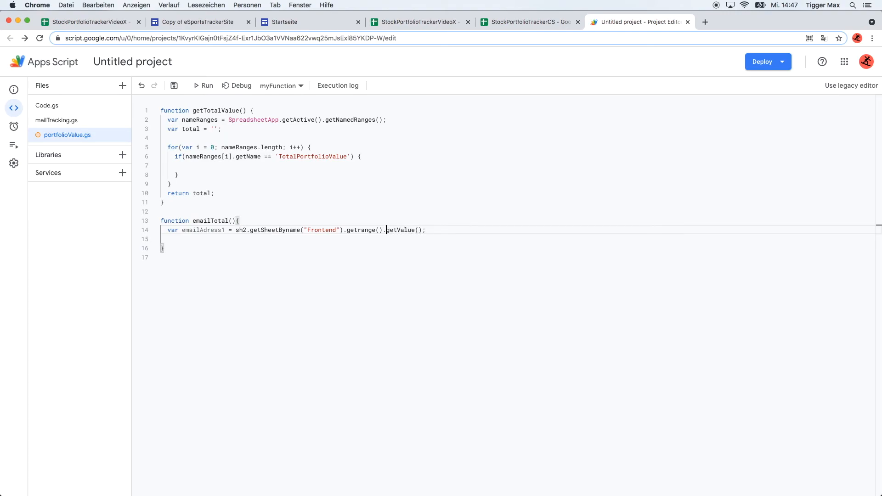
pyautogui.click(526, 23)
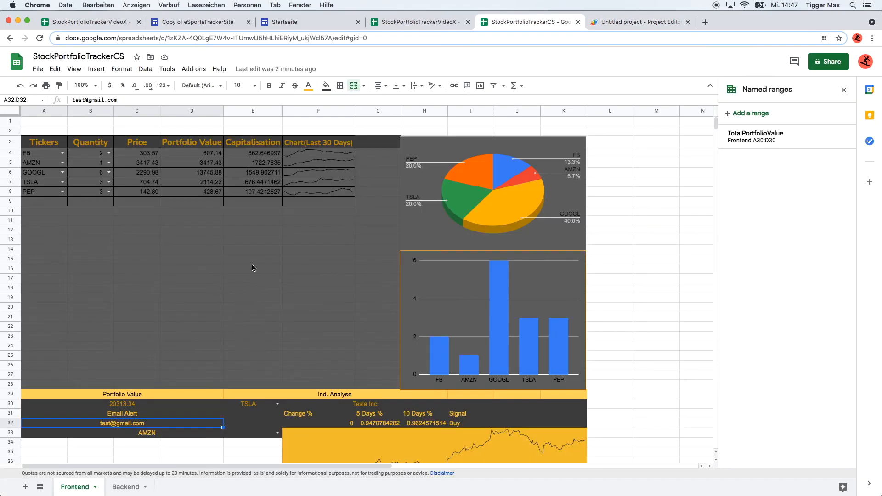
pyautogui.moveTo(78, 427)
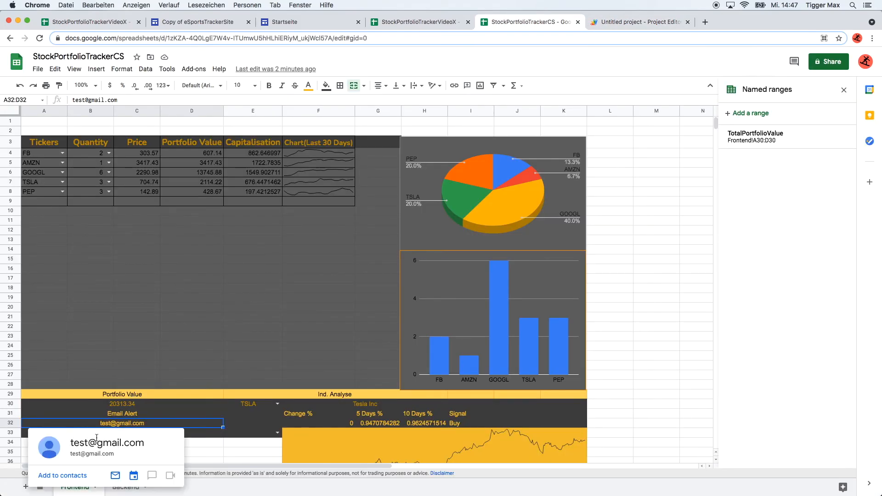
# Fill getrange with 1,32 and add a new line inside emailTotal.
pyautogui.click(650, 24)
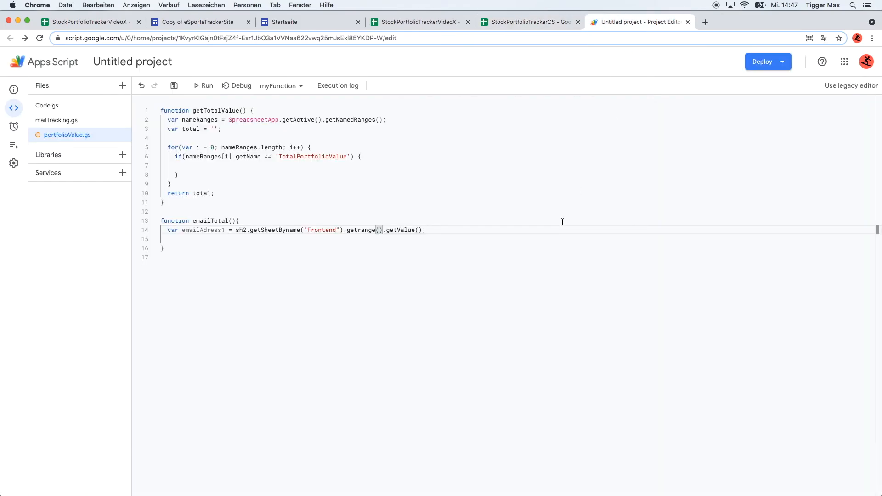
pyautogui.click(381, 231)
pyautogui.write('1,32')
pyautogui.press('Down')
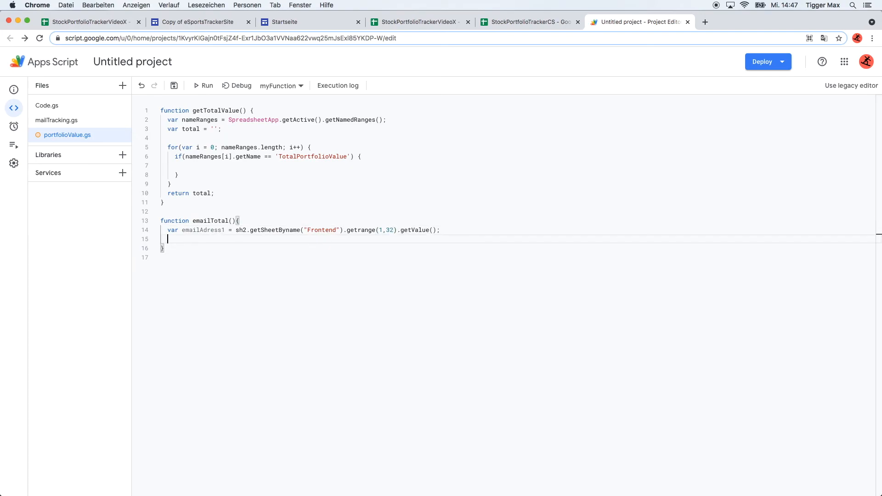
pyautogui.press('Return')
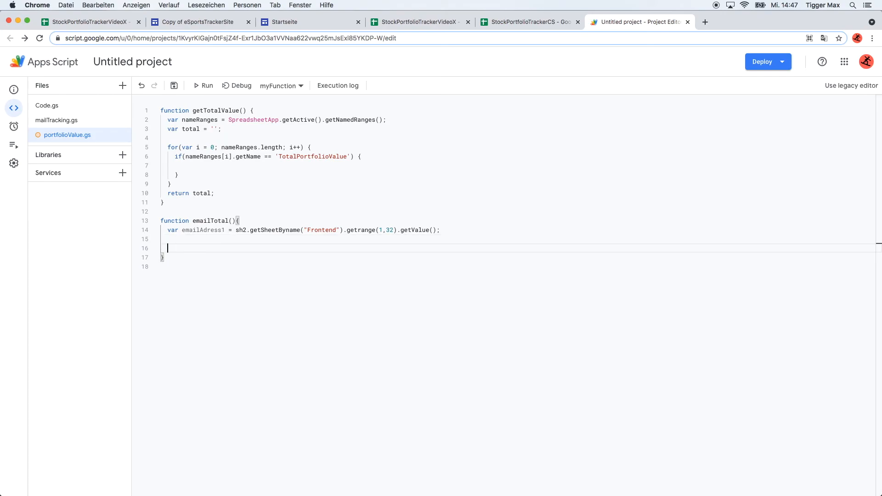
# Add a GmailApp.sendEmail call with 'emailAdress1' as its first argument.
pyautogui.write('GmailApp')
pyautogui.write('.sen')
pyautogui.press('Return')
pyautogui.write('();')
pyautogui.click(236, 248)
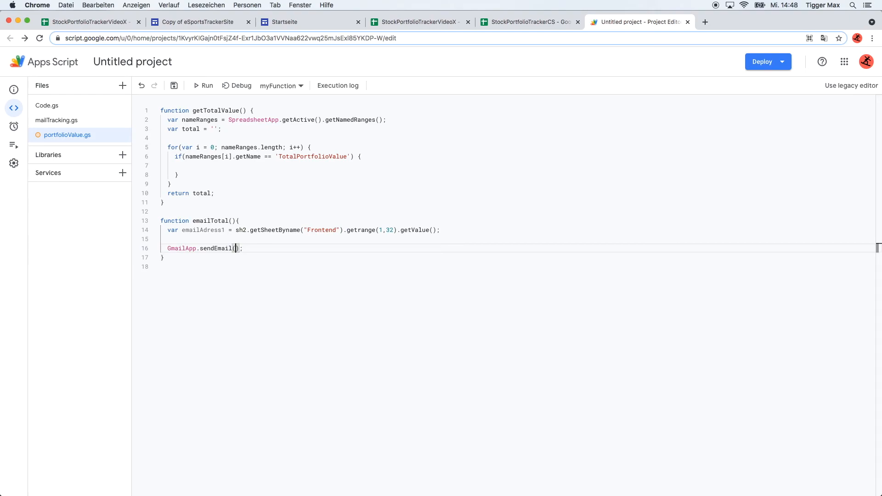
pyautogui.write("'emailAdress1")
pyautogui.doubleClick(202, 230)
pyautogui.click(285, 248)
# Add the subject 'This is your Daly Portfolio Vale Message' and getTotalValue as sendEmail arguments.
pyautogui.write(", '")
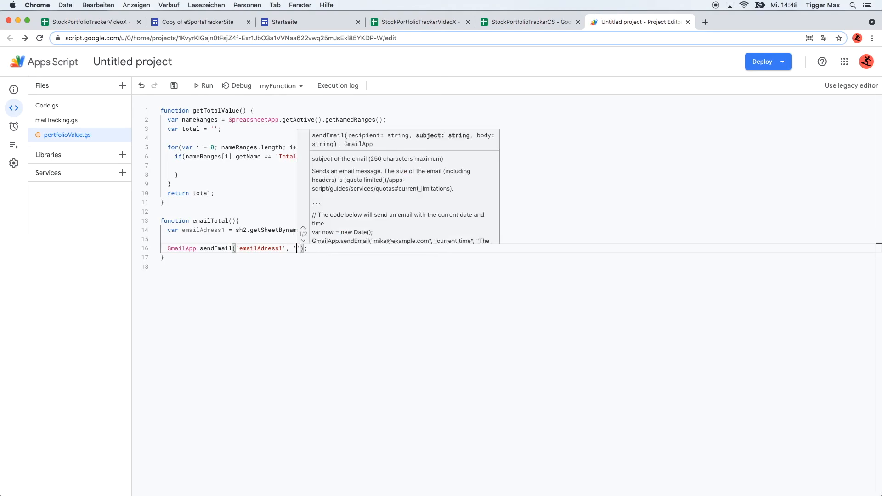
pyautogui.write('The Daly ')
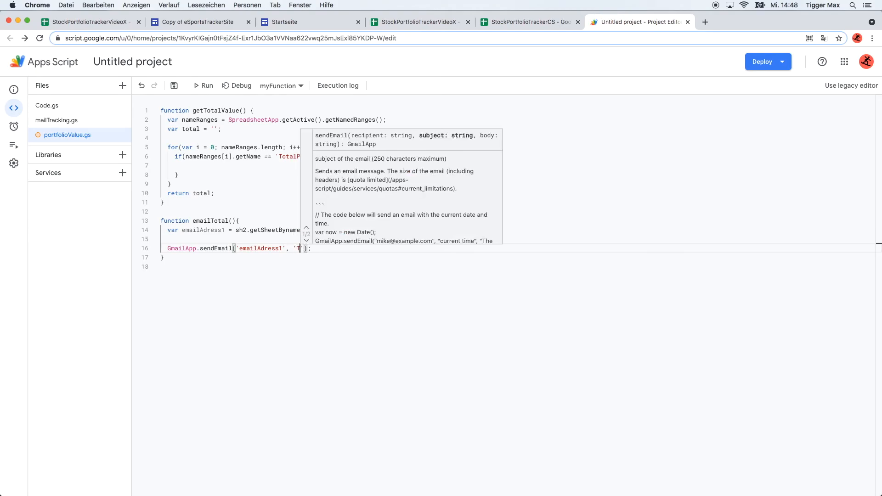
pyautogui.write('Portfolio')
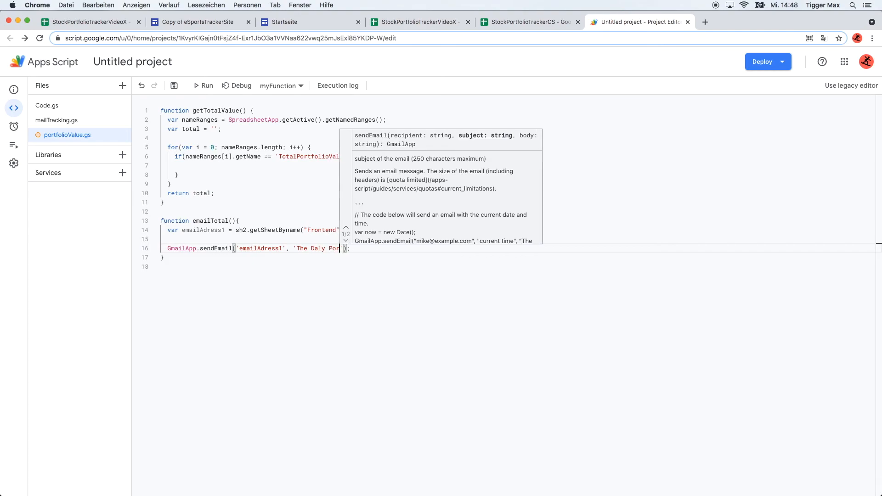
pyautogui.press('Left')
pyautogui.press('Left')
pyautogui.press('Left')
pyautogui.press('Left')
pyautogui.press('Left')
pyautogui.press('Left')
pyautogui.press('Left')
pyautogui.press('Left')
pyautogui.press('Left')
pyautogui.press('Left')
pyautogui.press('Left')
pyautogui.press('Left')
pyautogui.press('Left')
pyautogui.press('Left')
pyautogui.press('Left')
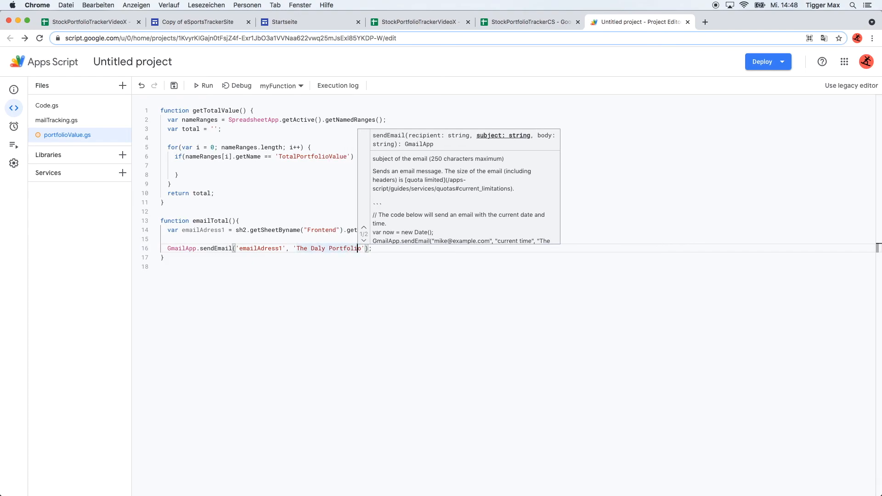
pyautogui.press('Right')
pyautogui.press('BackSpace')
pyautogui.press('BackSpace')
pyautogui.write('is is your')
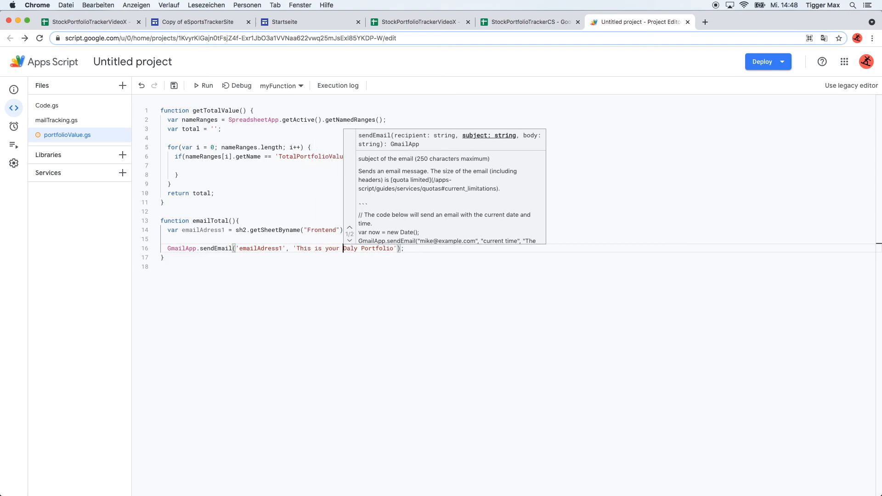
pyautogui.press('Right')
pyautogui.press('Right')
pyautogui.press('Right')
pyautogui.press('Right')
pyautogui.press('Right')
pyautogui.press('Right')
pyautogui.press('Right')
pyautogui.press('Right')
pyautogui.press('Right')
pyautogui.press('Right')
pyautogui.press('Right')
pyautogui.press('Right')
pyautogui.press('Right')
pyautogui.press('Right')
pyautogui.press('Right')
pyautogui.write('VAl')
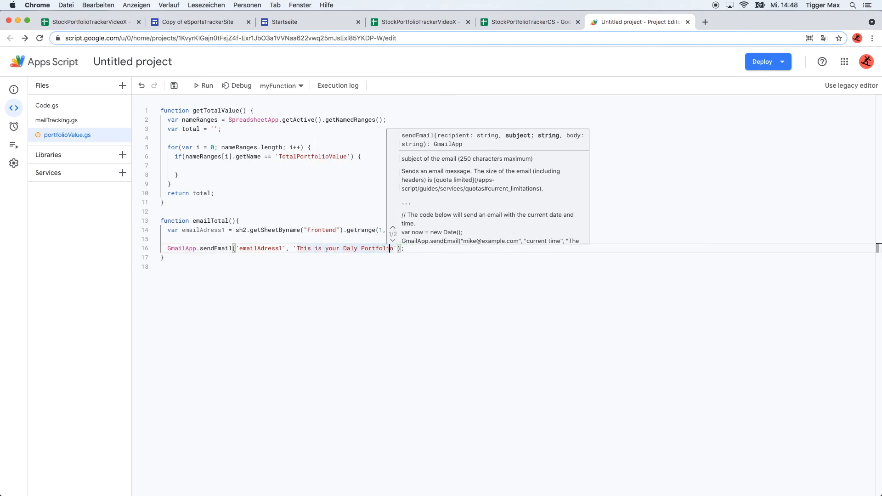
pyautogui.write('e')
pyautogui.press('BackSpace')
pyautogui.press('BackSpace')
pyautogui.press('BackSpace')
pyautogui.press('BackSpace')
pyautogui.write('ale Maes')
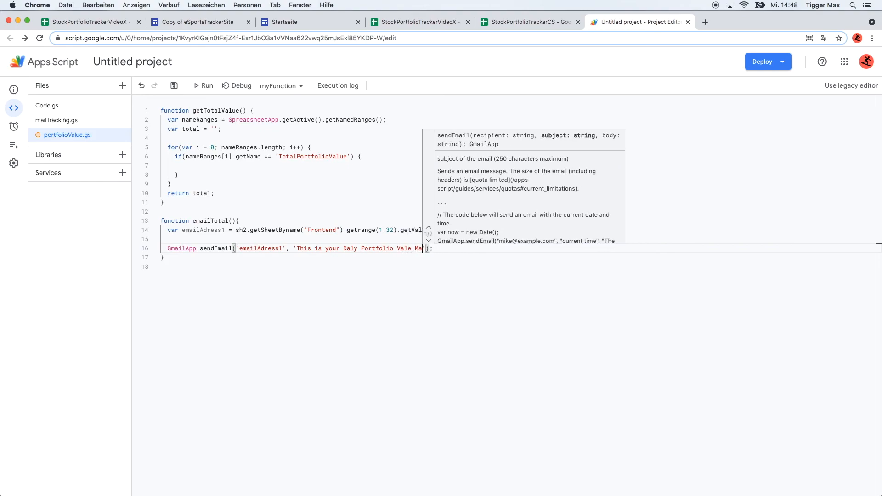
pyautogui.press('BackSpace')
pyautogui.press('BackSpace')
pyautogui.press('BackSpace')
pyautogui.write("essage', getTotalValue")
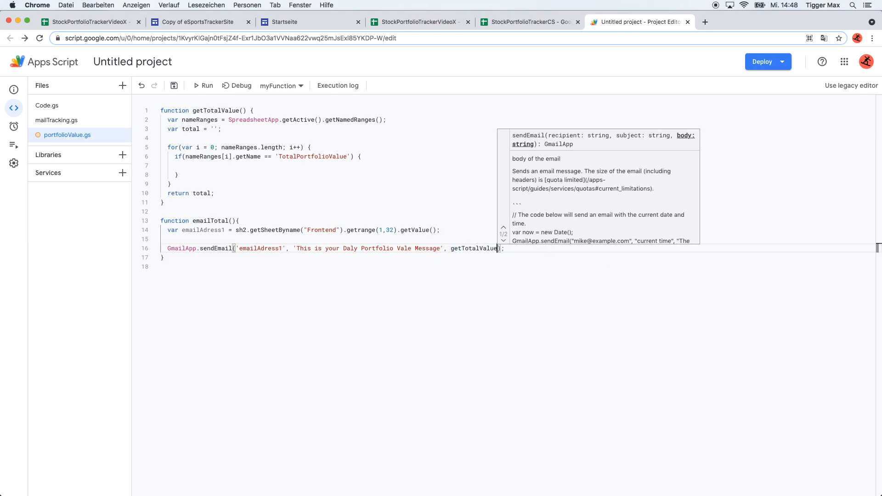
# Save the script and open the project's Triggers page.
pyautogui.click(299, 247)
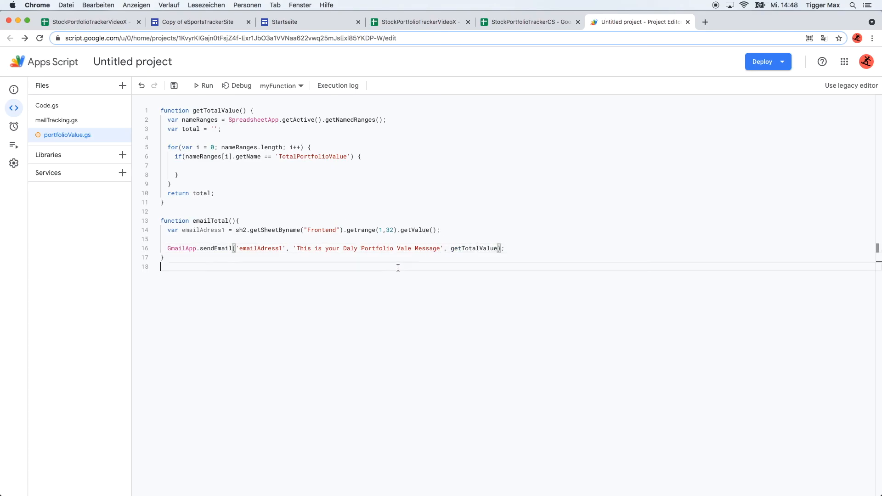
pyautogui.doubleClick(469, 249)
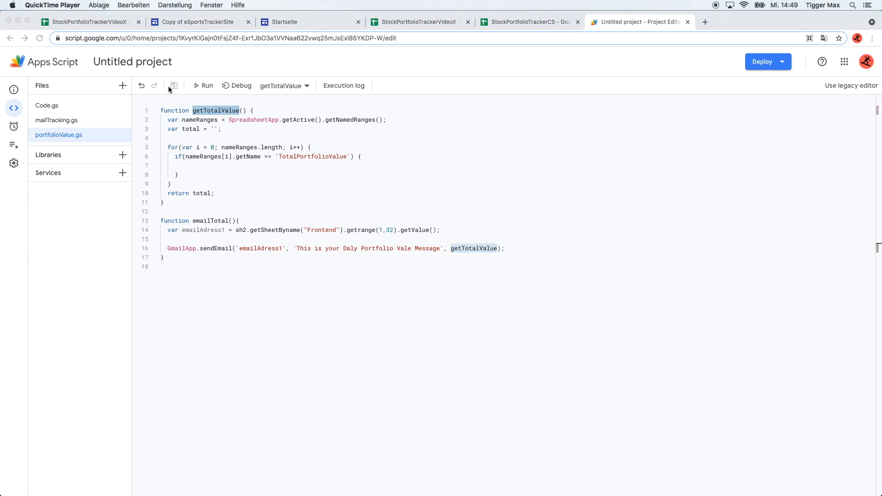
pyautogui.click(172, 87)
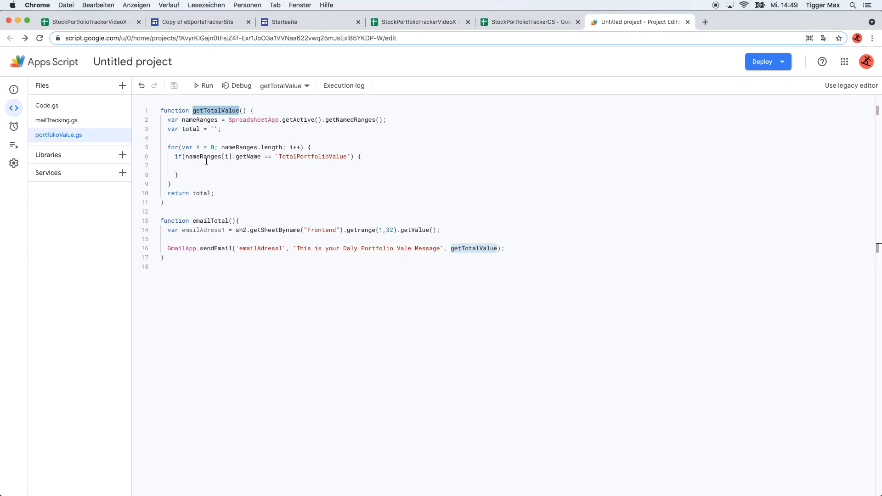
pyautogui.click(27, 127)
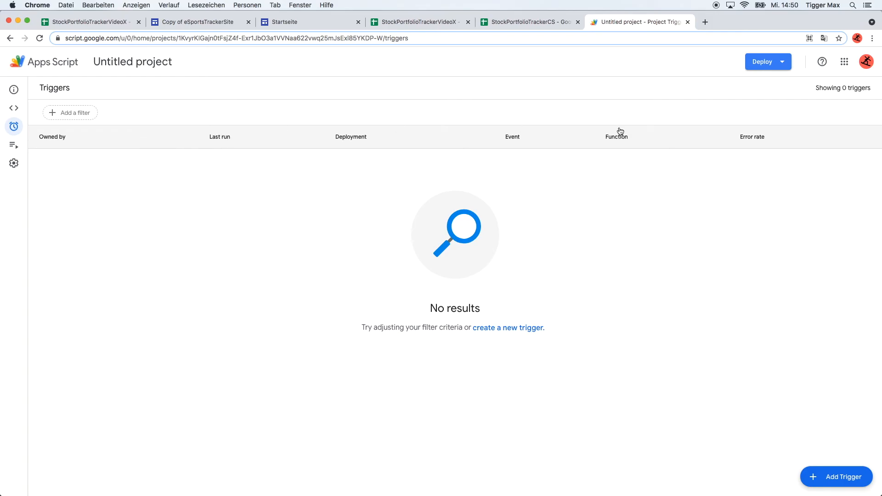
# Begin a new trigger, cancel it, and return to the triggers list.
pyautogui.click(826, 475)
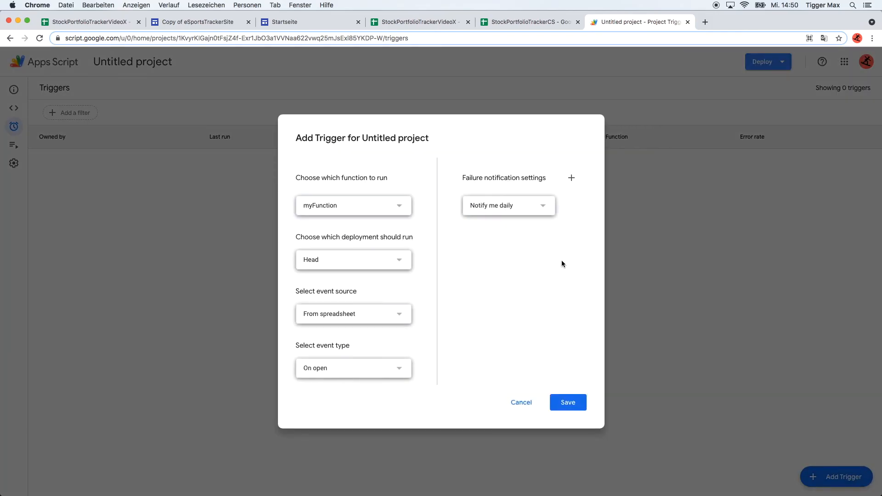
pyautogui.click(408, 209)
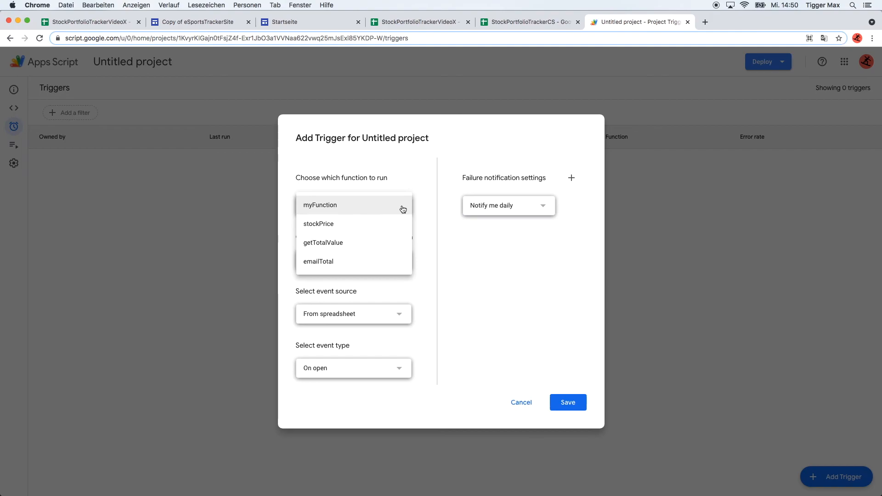
pyautogui.click(522, 405)
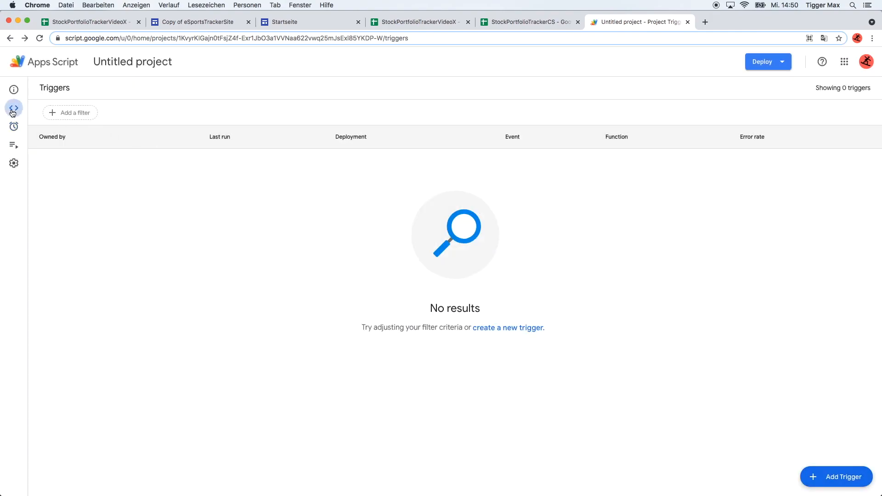
pyautogui.click(27, 108)
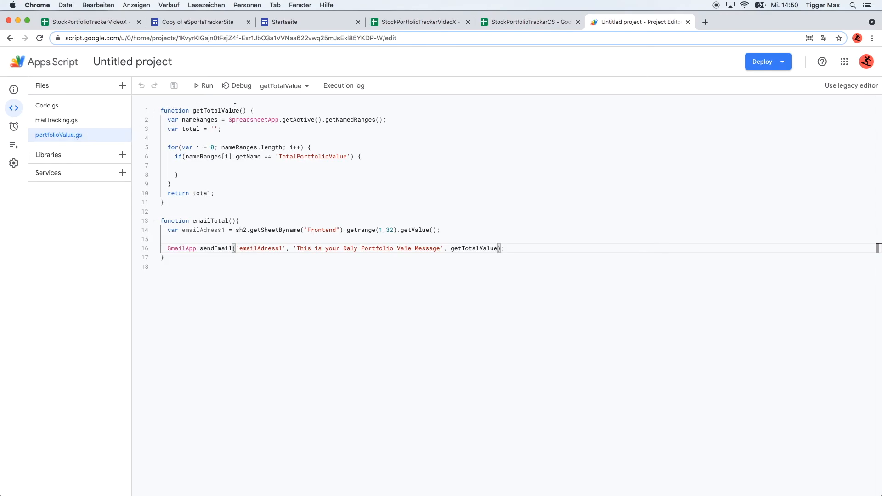
pyautogui.click(18, 129)
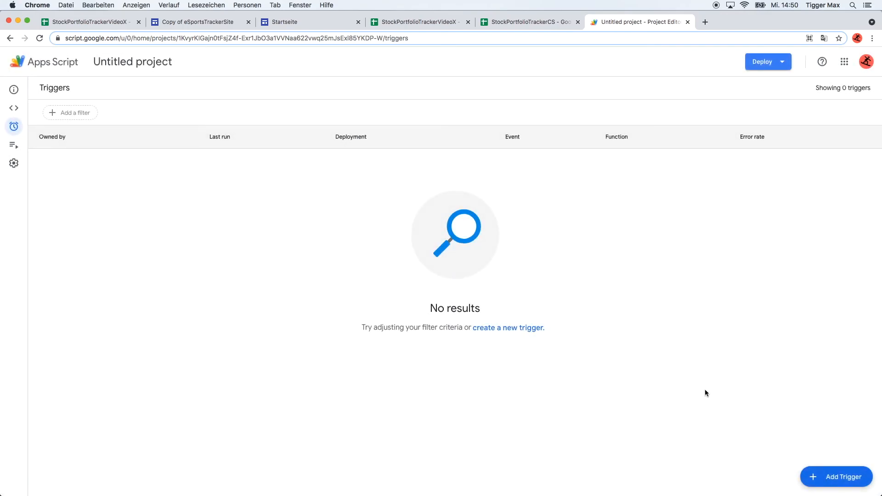
# Add a trigger running getTotalValue from the spreadsheet On edit with daily failure notifications.
pyautogui.click(836, 477)
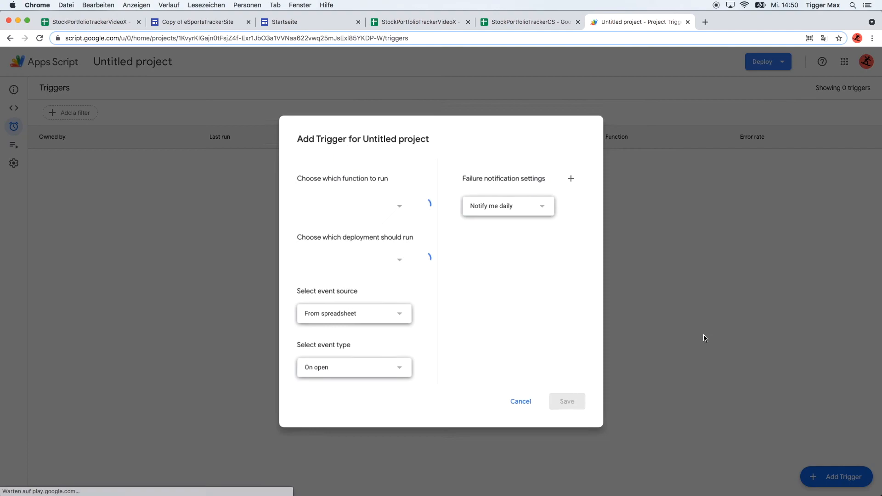
pyautogui.click(396, 205)
pyautogui.click(380, 246)
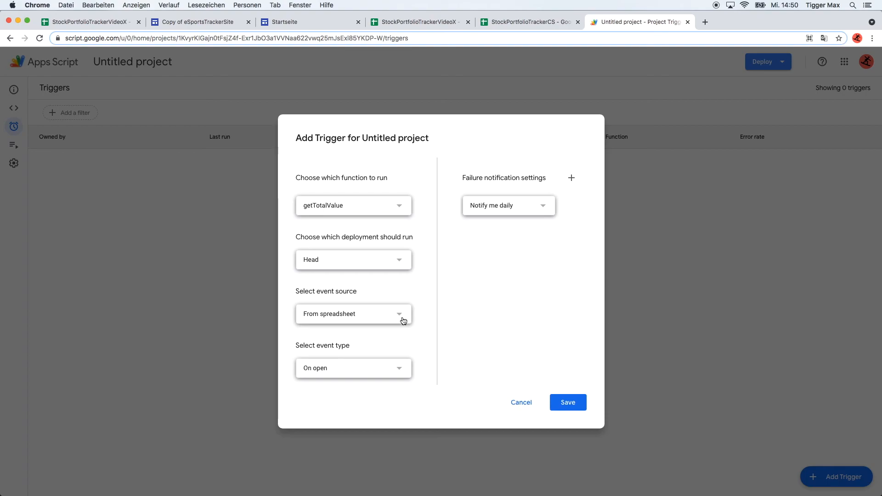
pyautogui.click(406, 371)
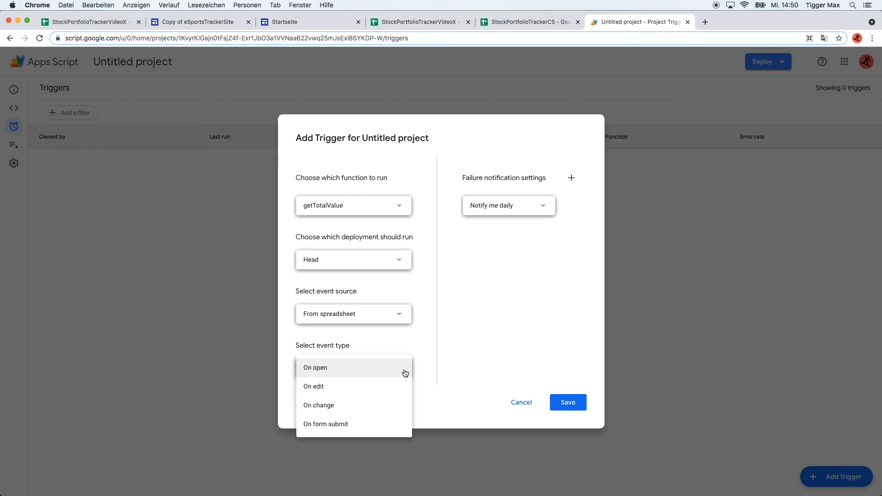
pyautogui.click(472, 310)
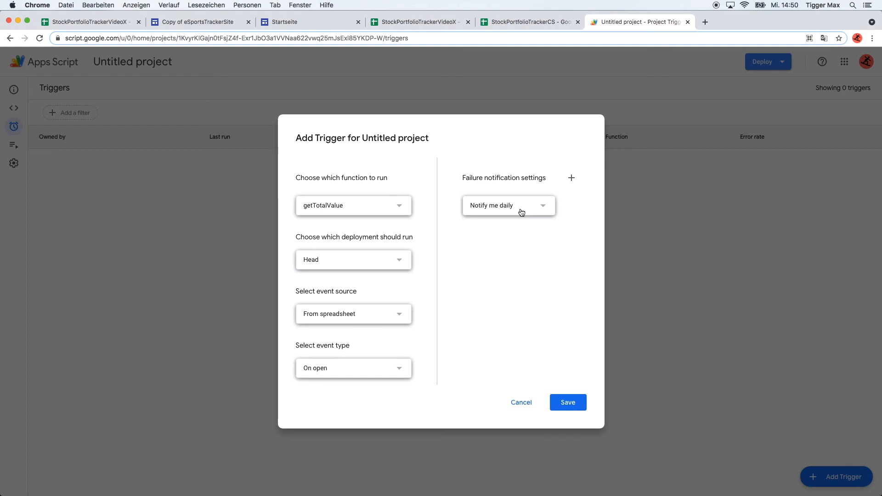
pyautogui.click(521, 210)
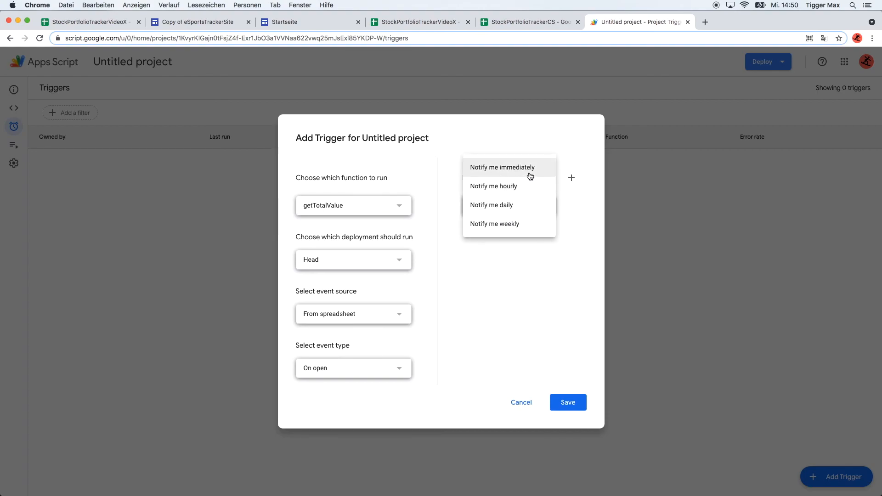
pyautogui.click(517, 208)
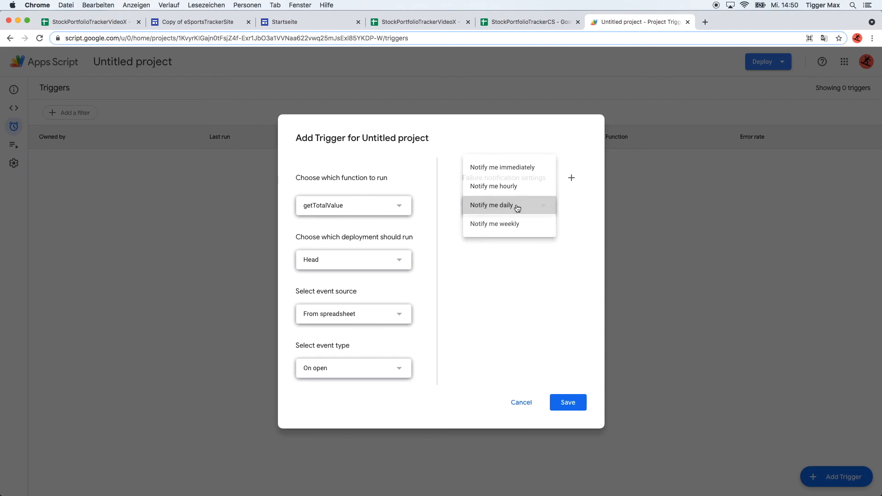
pyautogui.click(396, 373)
pyautogui.click(382, 389)
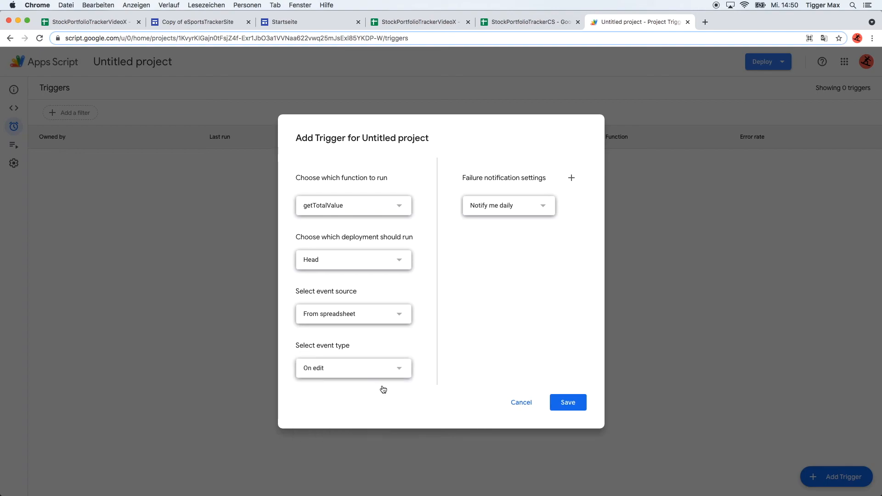
# Try the On form submit and On change event types, then settle back on On edit.
pyautogui.click(386, 378)
pyautogui.click(391, 372)
pyautogui.click(409, 316)
pyautogui.click(395, 367)
pyautogui.click(358, 407)
pyautogui.click(386, 374)
pyautogui.click(354, 350)
pyautogui.click(395, 372)
pyautogui.click(340, 347)
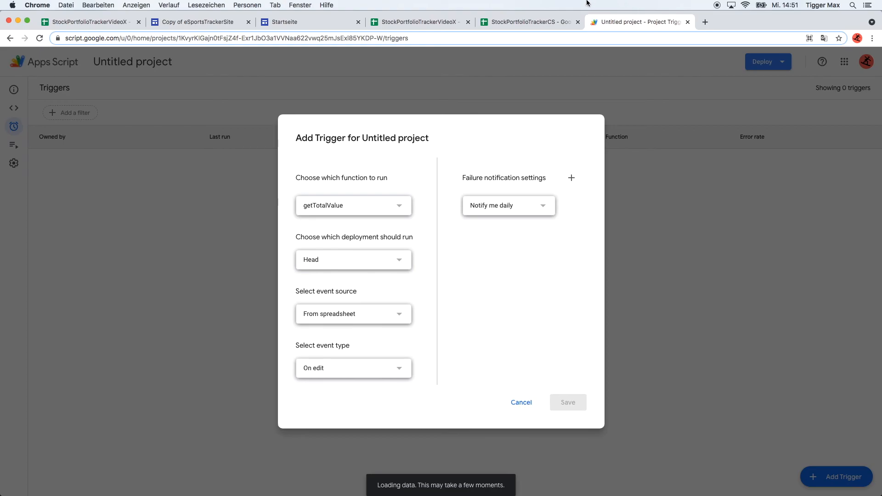
# Scroll through the published Live Stock Tracker site's portfolio table, charts and Yahoo Finance video.
pyautogui.click(516, 24)
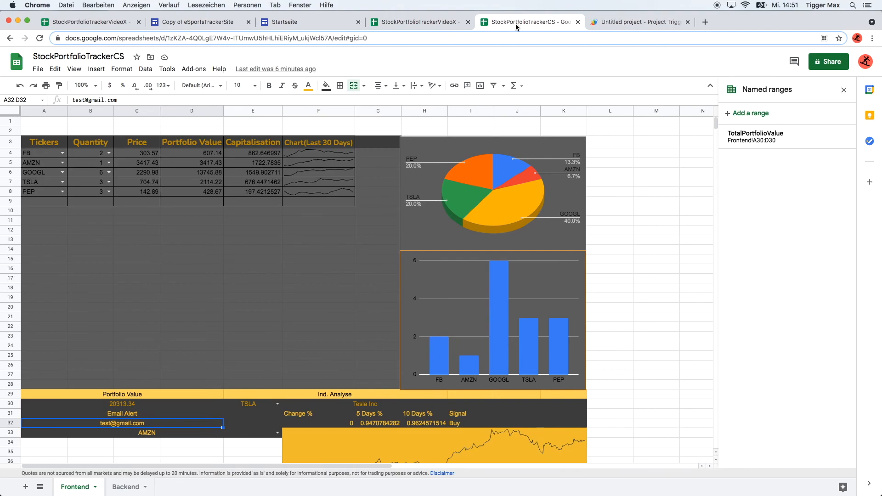
pyautogui.click(297, 24)
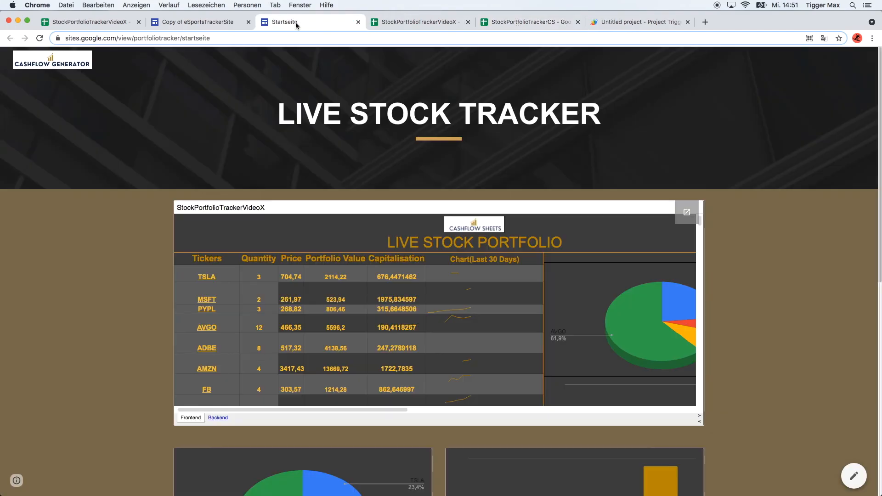
pyautogui.scroll(-10, 740, 230)
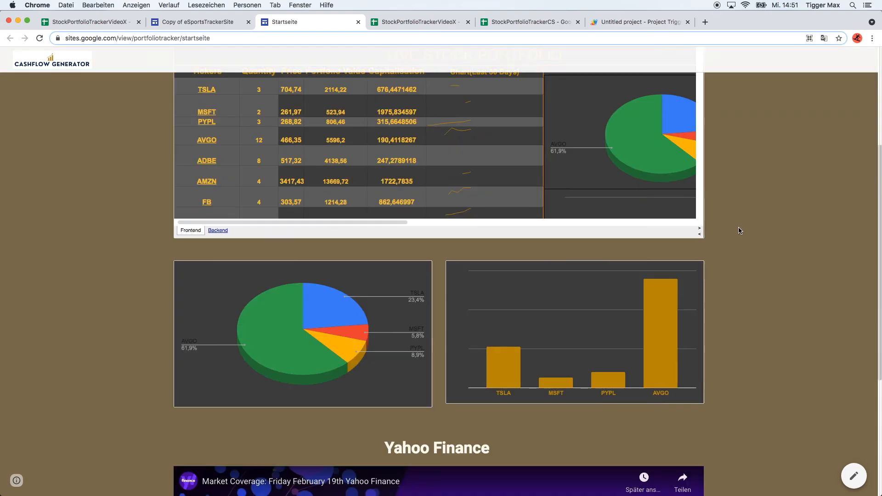
pyautogui.scroll(10, 740, 230)
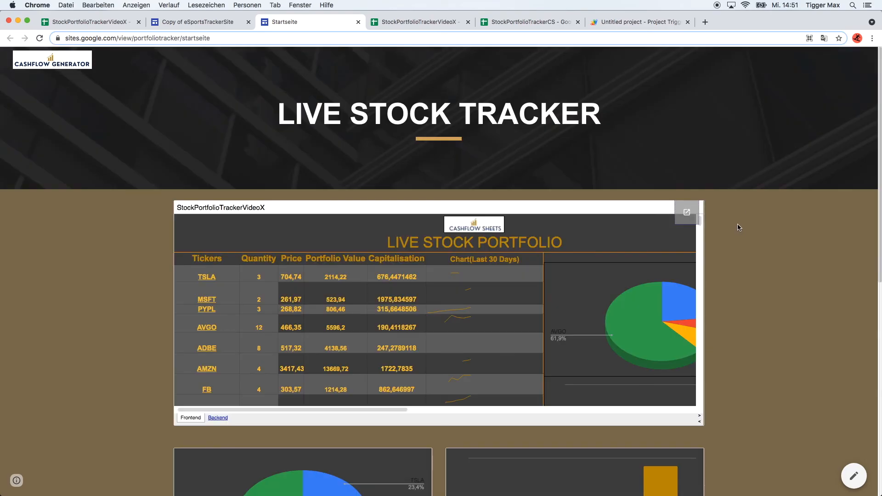
pyautogui.scroll(-10, 740, 225)
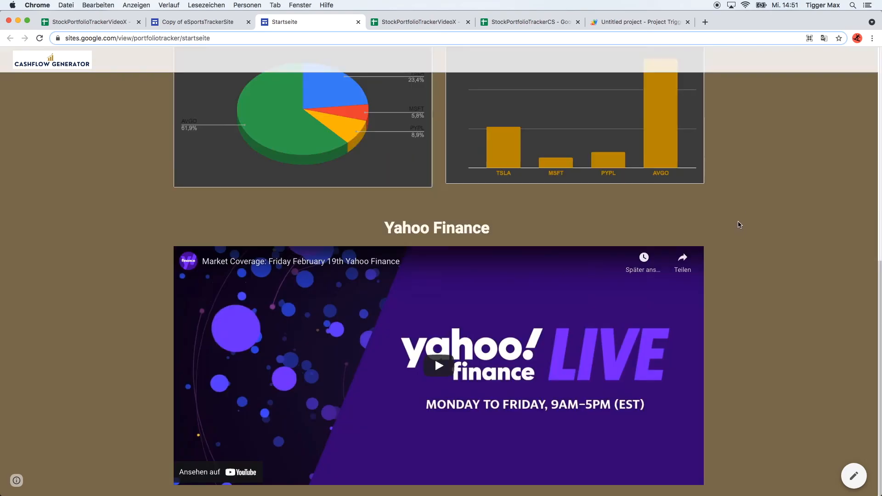
pyautogui.scroll(10, 740, 225)
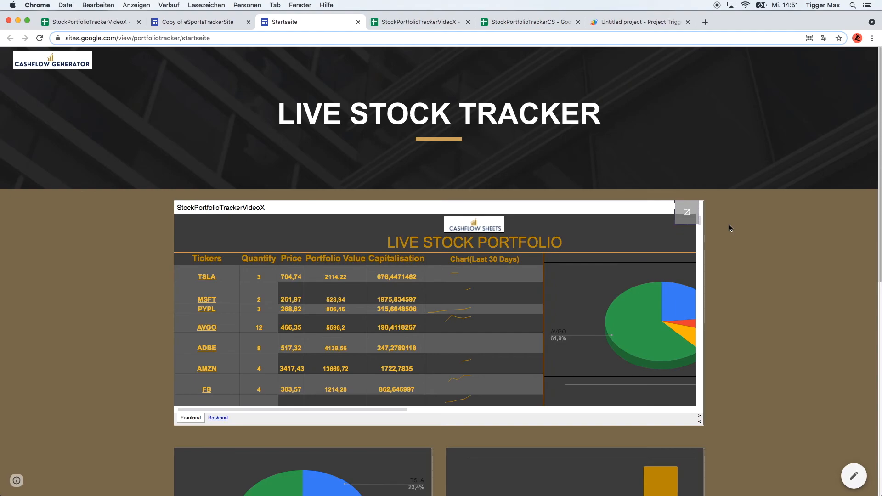
pyautogui.scroll(-10, 740, 234)
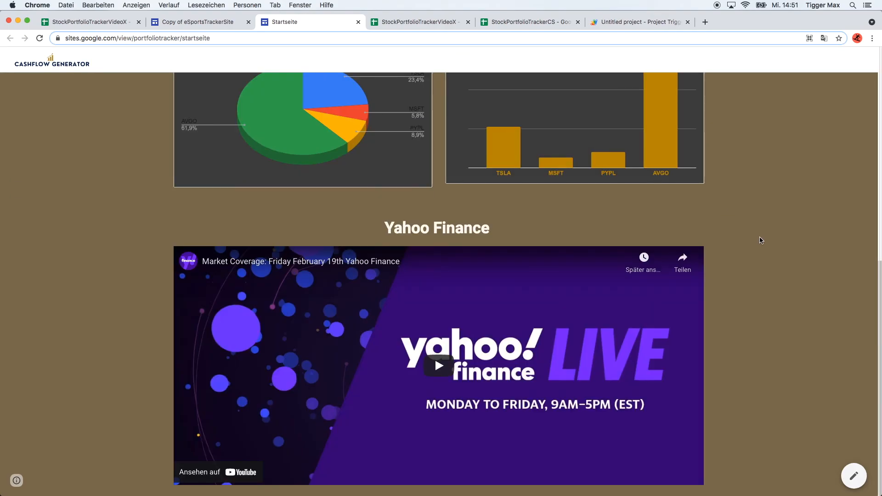
pyautogui.scroll(10, 761, 240)
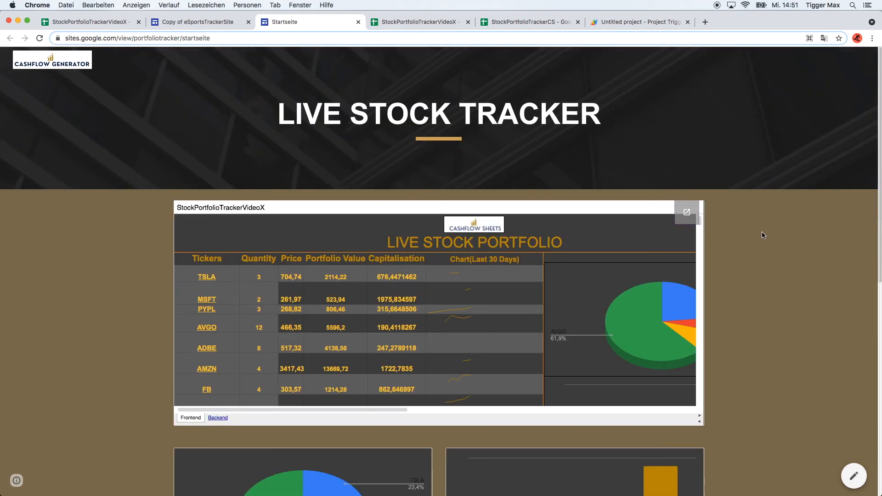
pyautogui.scroll(-10, 764, 235)
pyautogui.scroll(10, 772, 239)
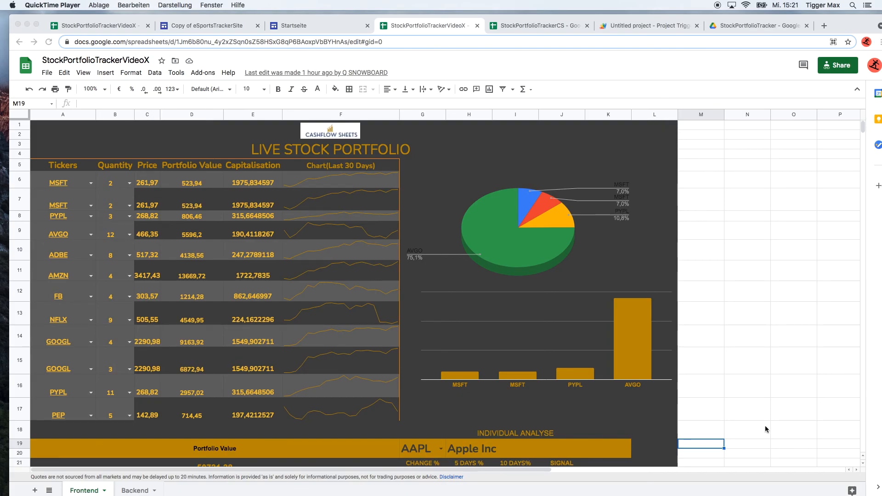
# Glance at the Portfolio Tracker script window, then go back to the Live Stock Tracker site.
pyautogui.moveTo(633, 495); pyautogui.dragTo(642, 116)
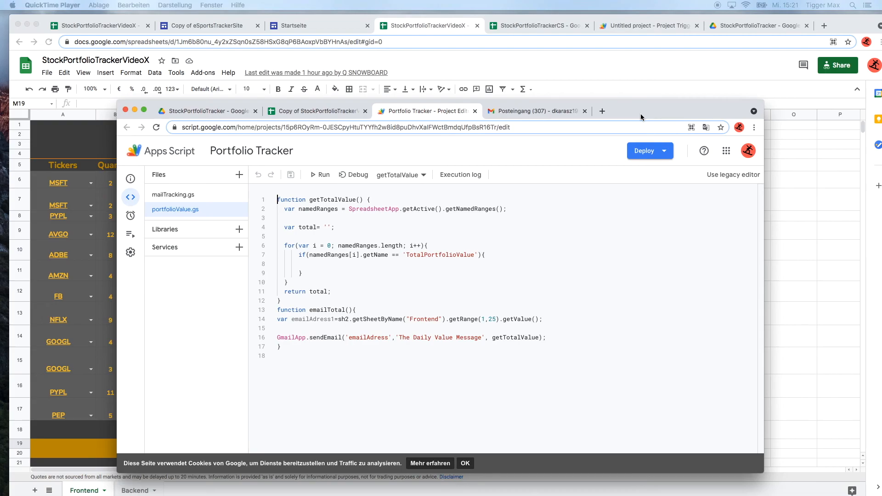
pyautogui.moveTo(641, 117); pyautogui.dragTo(641, 495)
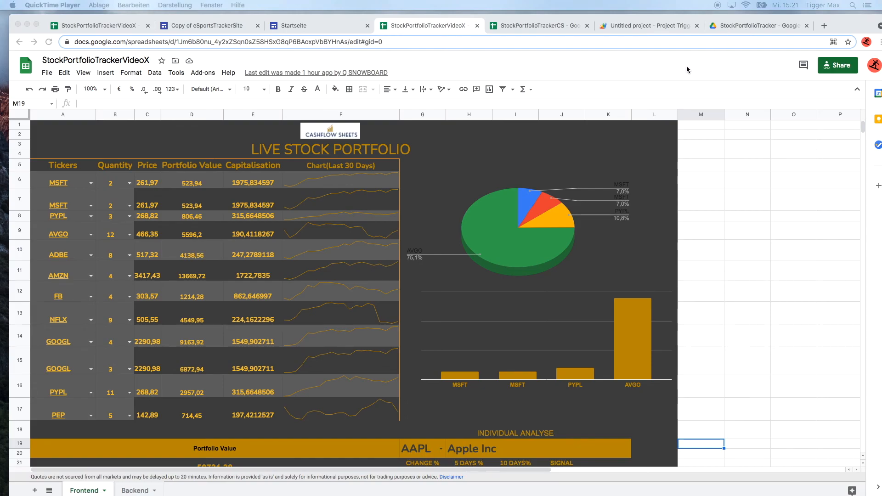
pyautogui.click(301, 24)
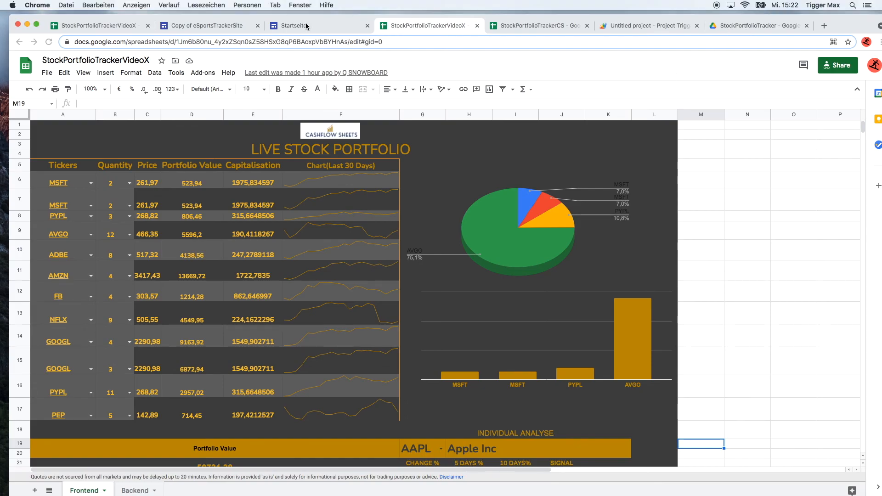
pyautogui.scroll(-6, 748, 279)
pyautogui.scroll(6, 748, 279)
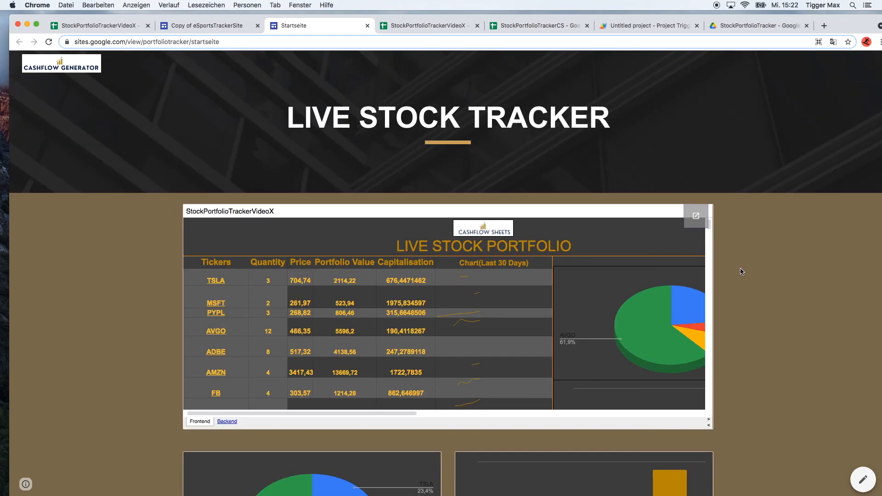
# Create a new Google Site in the StockPortfolioTracker Drive folder, shared like the folder.
pyautogui.click(750, 29)
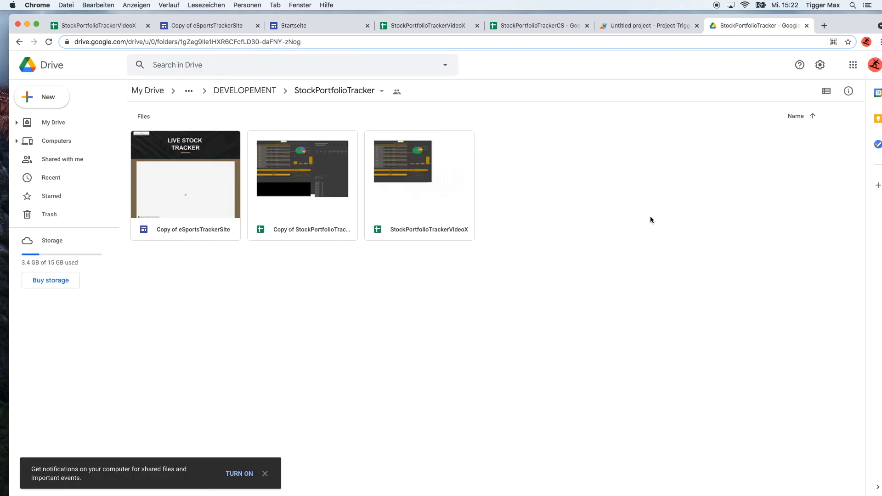
pyautogui.rightClick(539, 228)
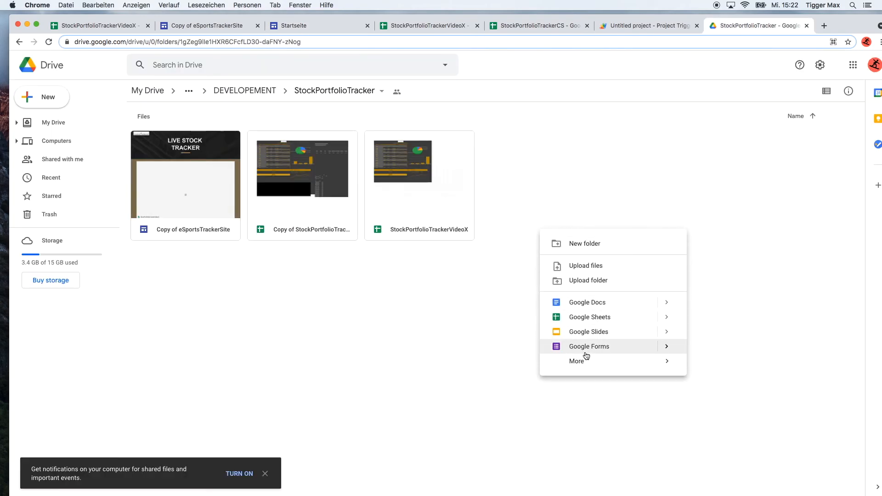
pyautogui.moveTo(582, 363)
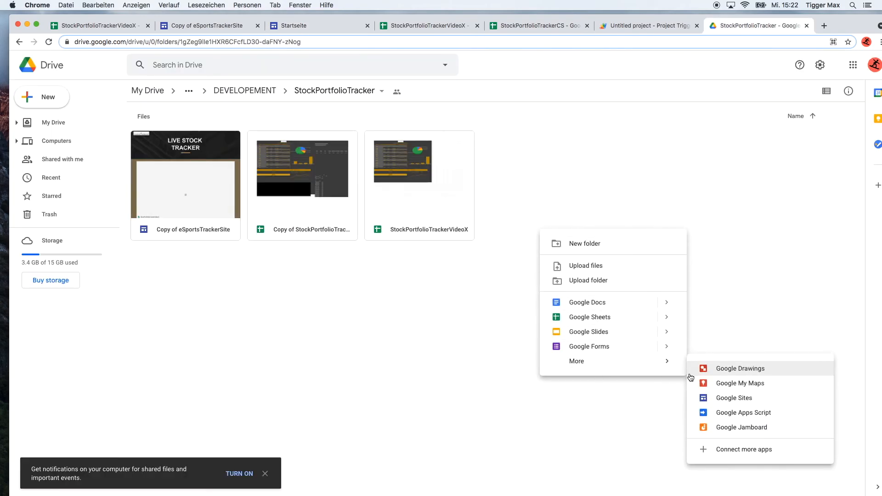
pyautogui.click(751, 399)
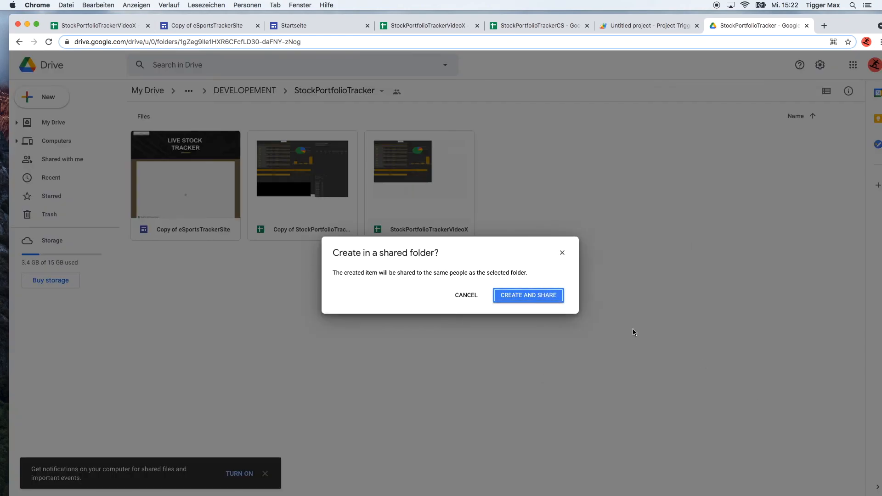
pyautogui.click(520, 297)
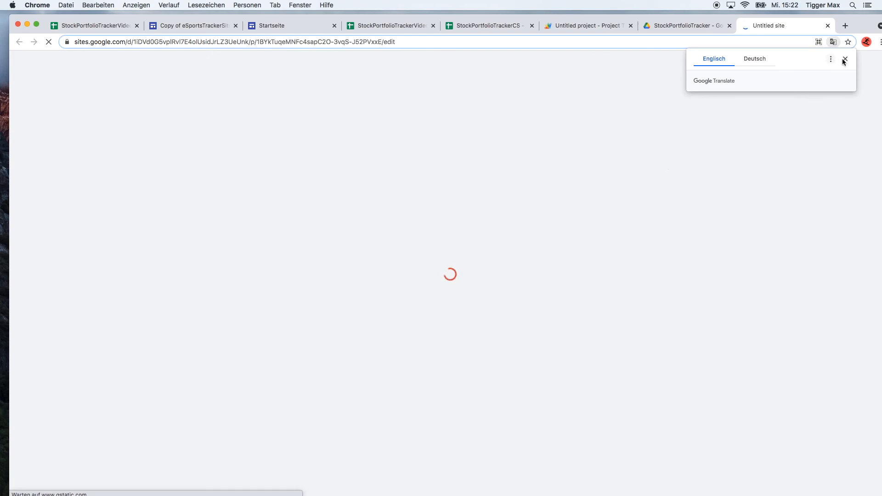
# Dismiss the translation offer and name the untitled site 'Tutorial'.
pyautogui.click(843, 59)
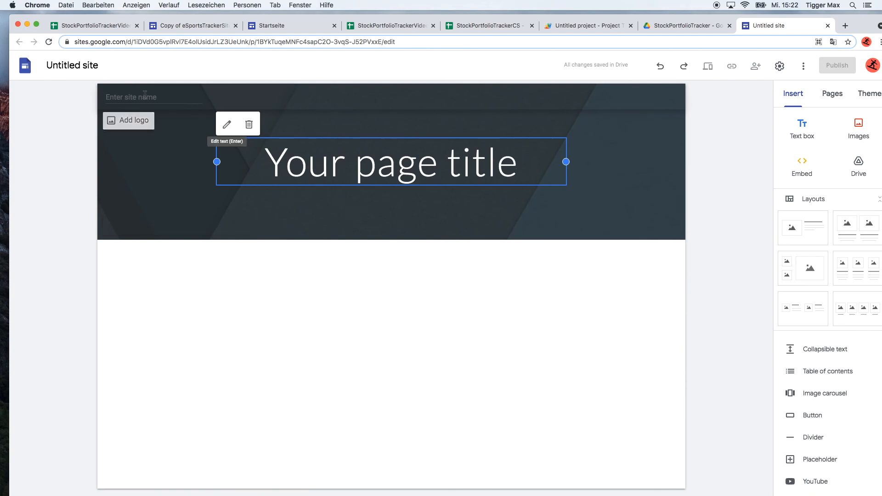
pyautogui.click(73, 66)
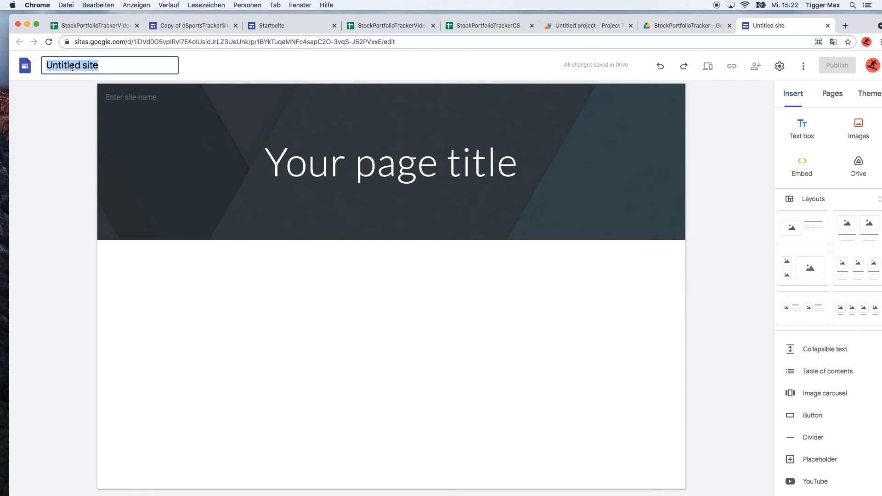
pyautogui.write('T')
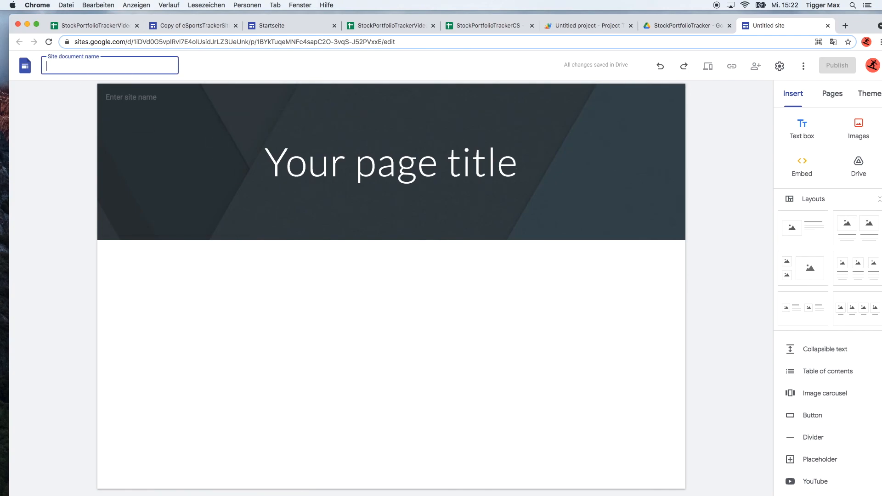
pyautogui.press('Return')
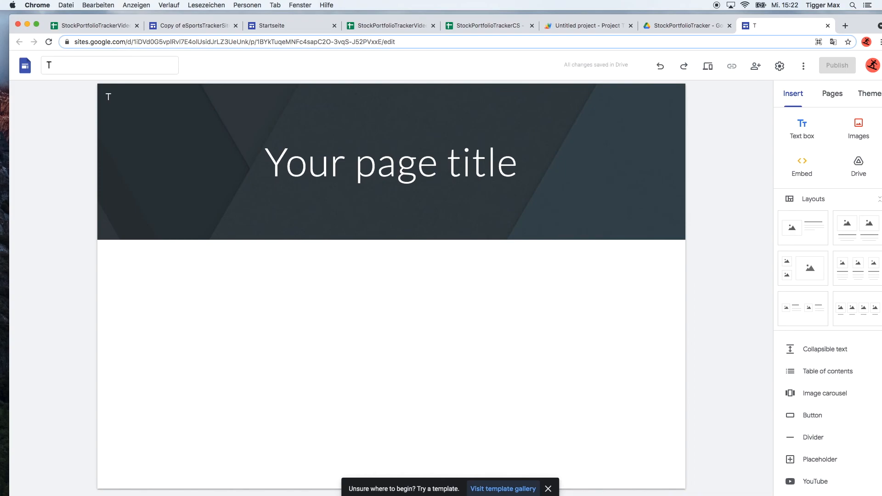
pyautogui.click(122, 66)
pyautogui.write('utorial')
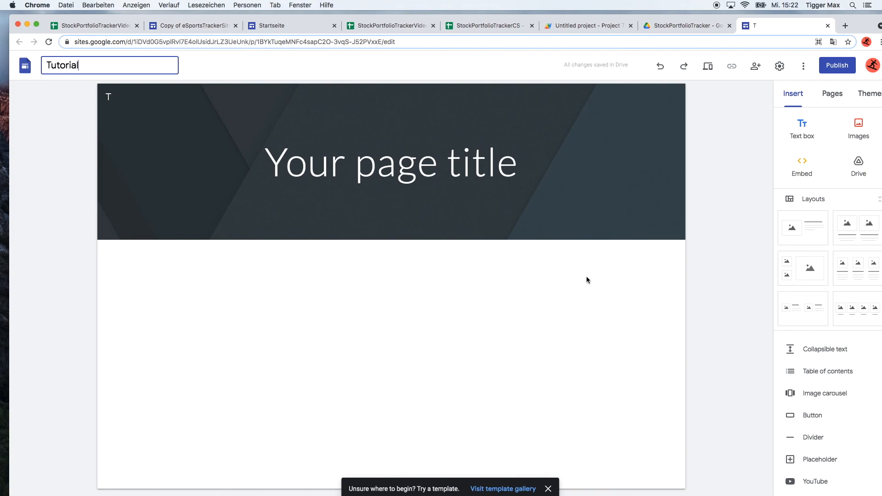
# Replace the placeholder page title with 'Live Stock Portfolio Tracker'.
pyautogui.click(462, 160)
pyautogui.doubleClick(423, 159)
pyautogui.press('super+a')
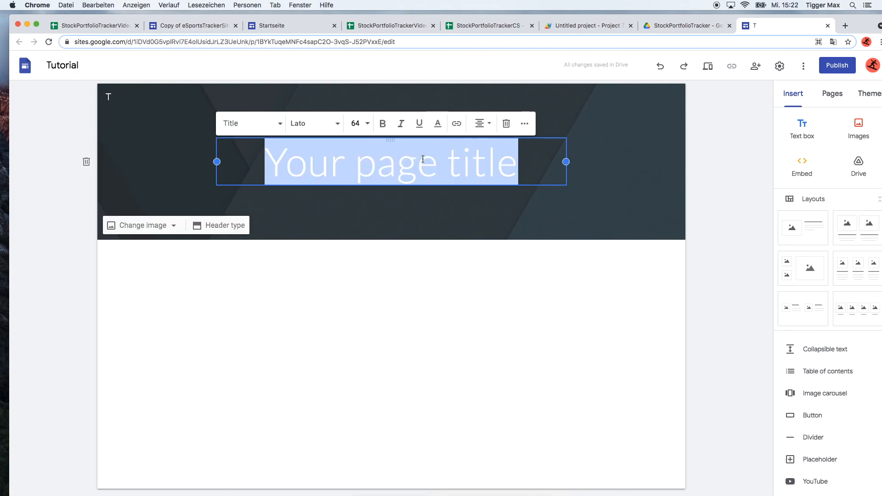
pyautogui.write('Live')
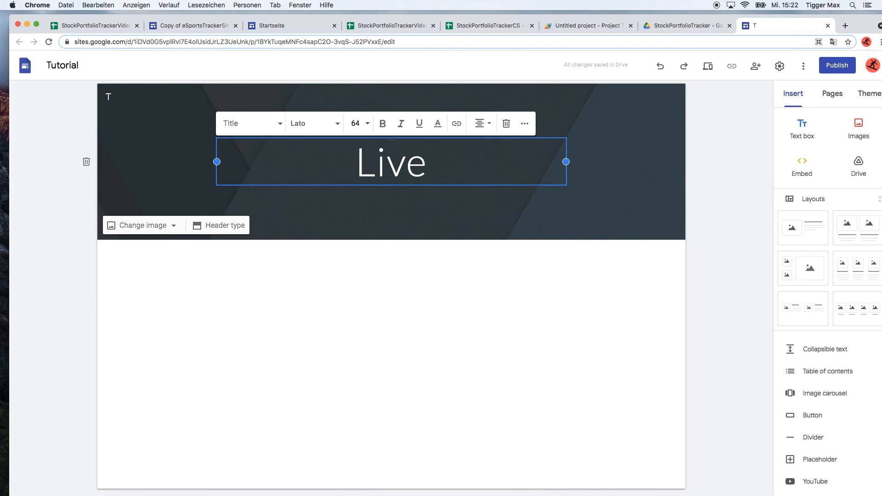
pyautogui.write('Stock Portfolio Trac')
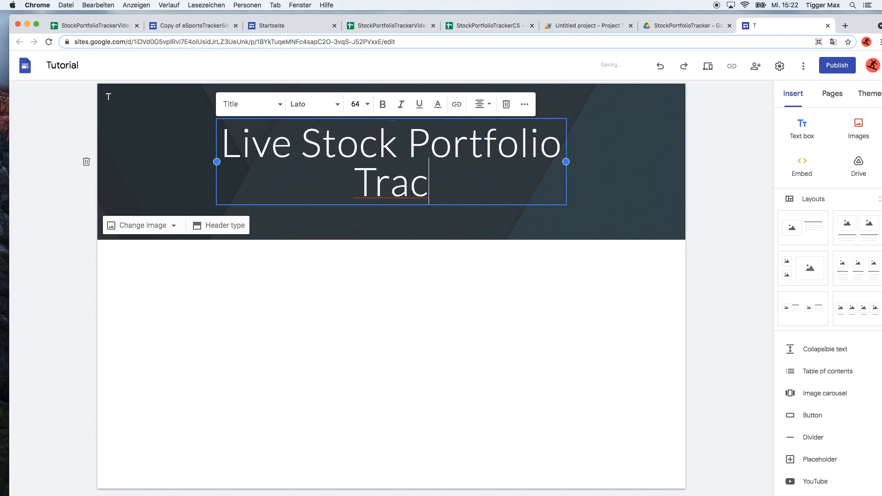
pyautogui.write('ker')
pyautogui.click(603, 280)
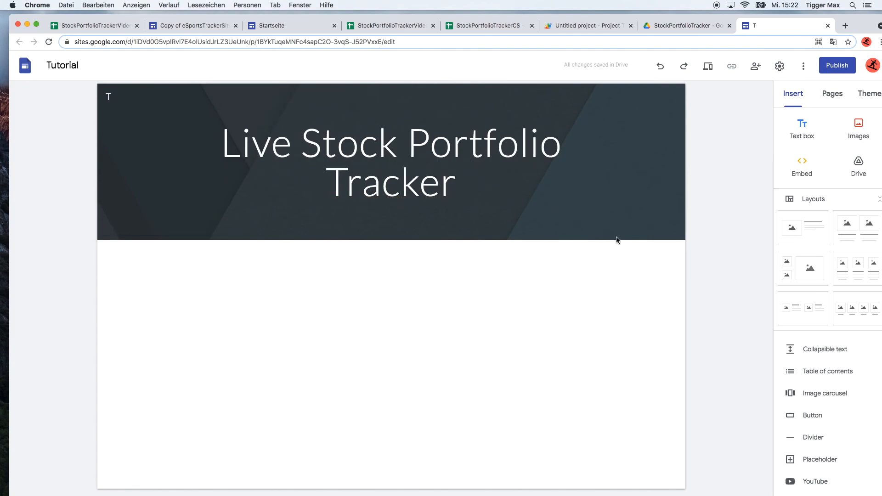
pyautogui.doubleClick(628, 186)
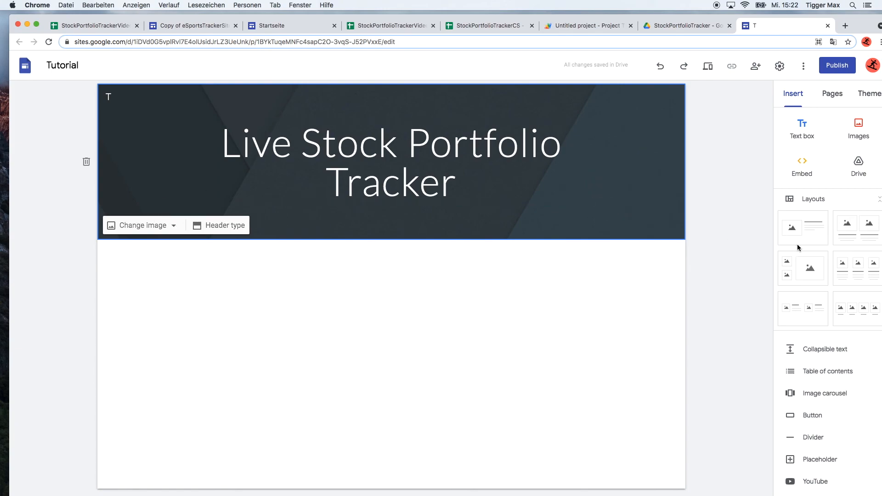
pyautogui.click(396, 323)
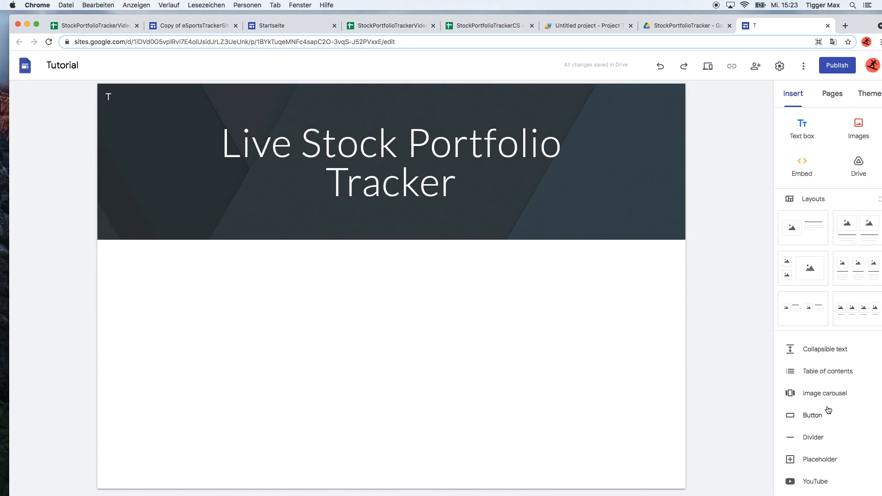
# Apply the Aristotle theme and insert an image-and-text layout section below the header.
pyautogui.click(825, 97)
pyautogui.click(868, 93)
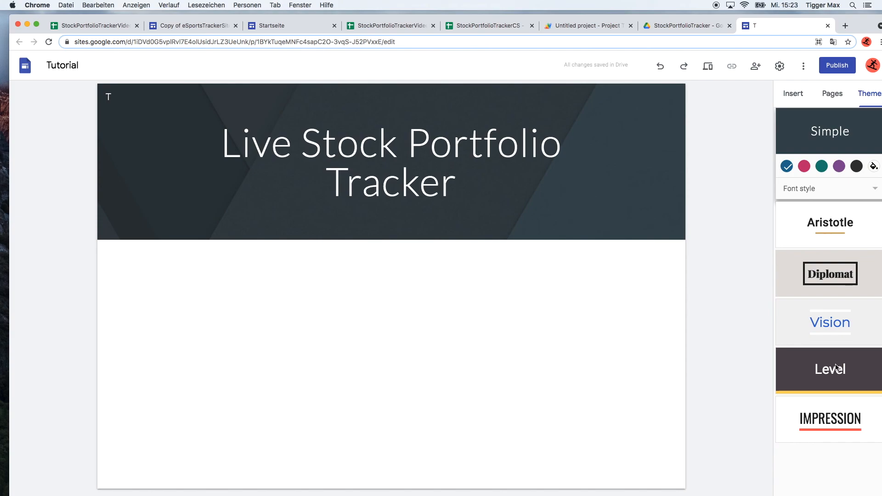
pyautogui.click(836, 233)
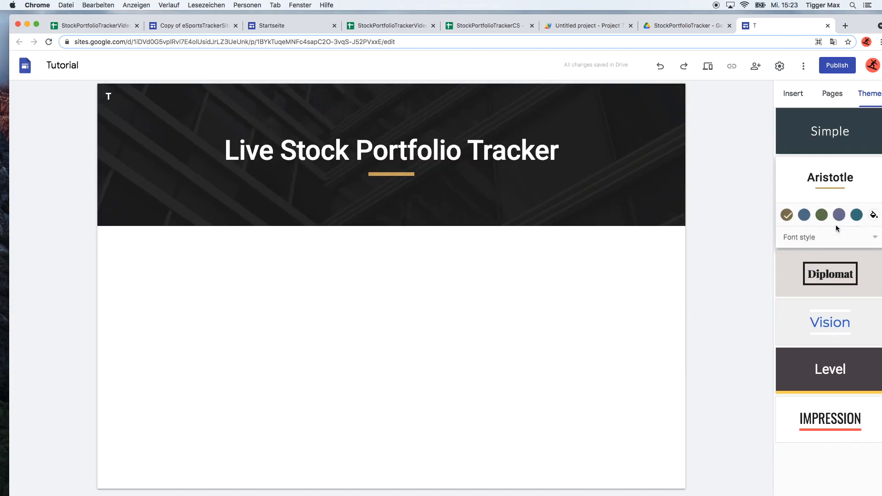
pyautogui.click(793, 93)
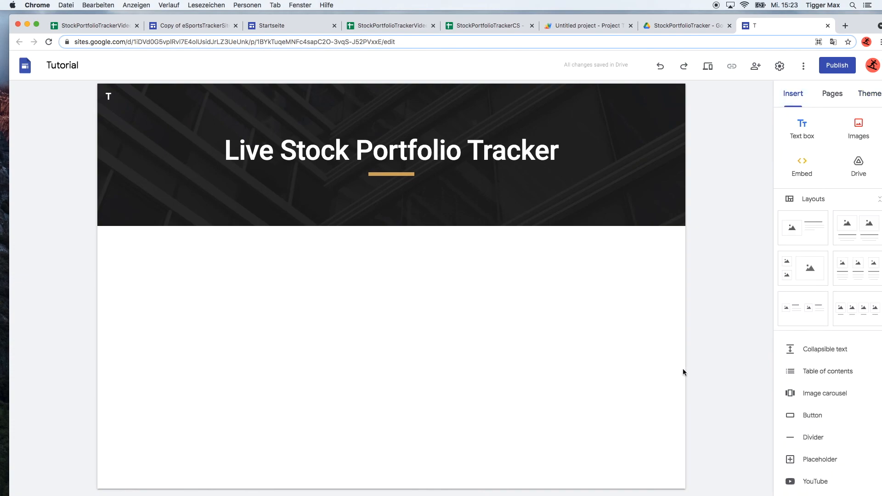
pyautogui.click(802, 239)
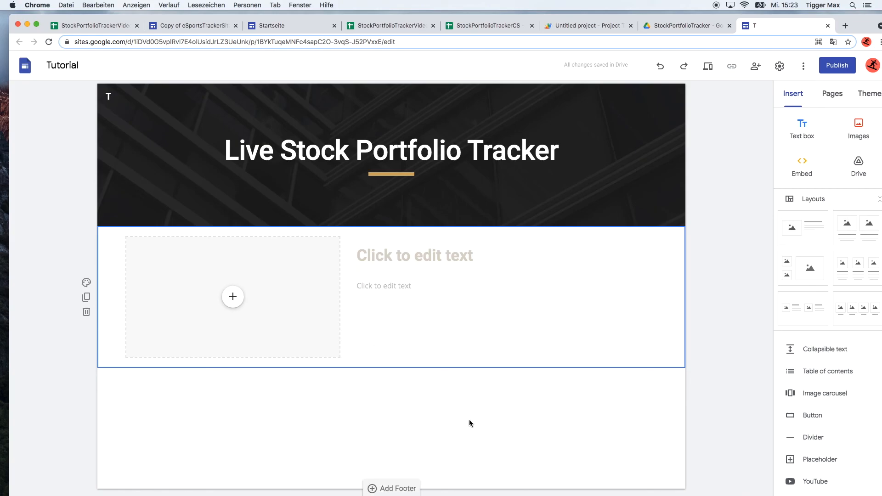
# Add a second image-and-text section, then delete the extra text box, image placeholders and empty section.
pyautogui.click(794, 244)
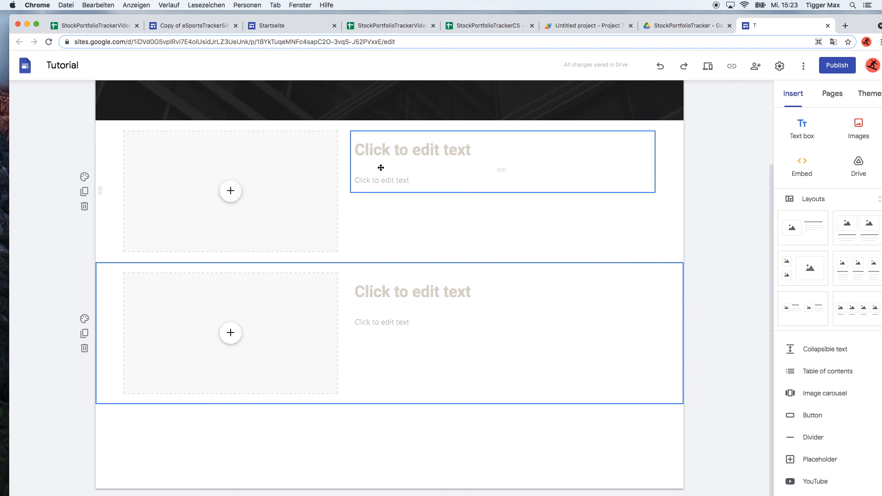
pyautogui.click(412, 186)
pyautogui.click(622, 197)
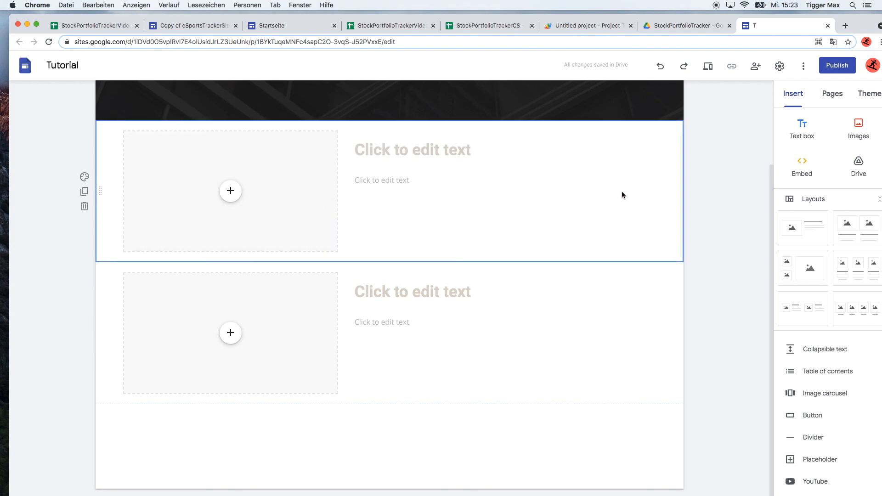
pyautogui.click(624, 167)
pyautogui.click(422, 116)
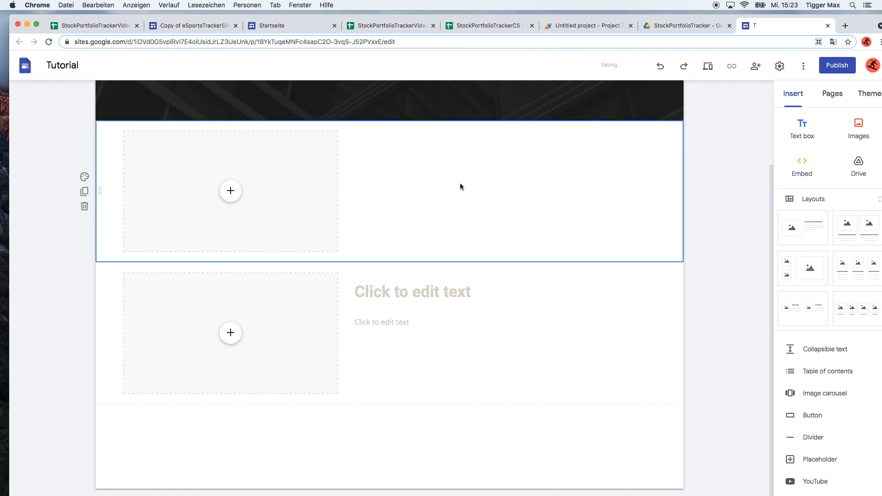
pyautogui.click(308, 197)
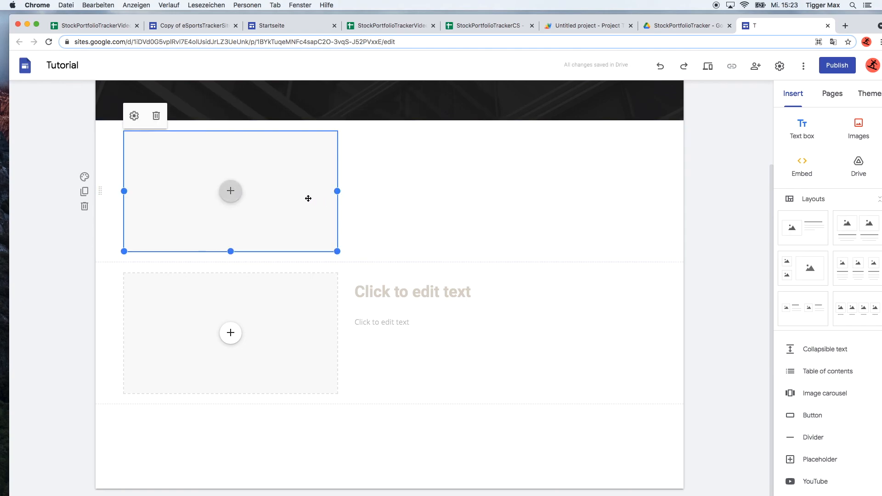
pyautogui.click(156, 116)
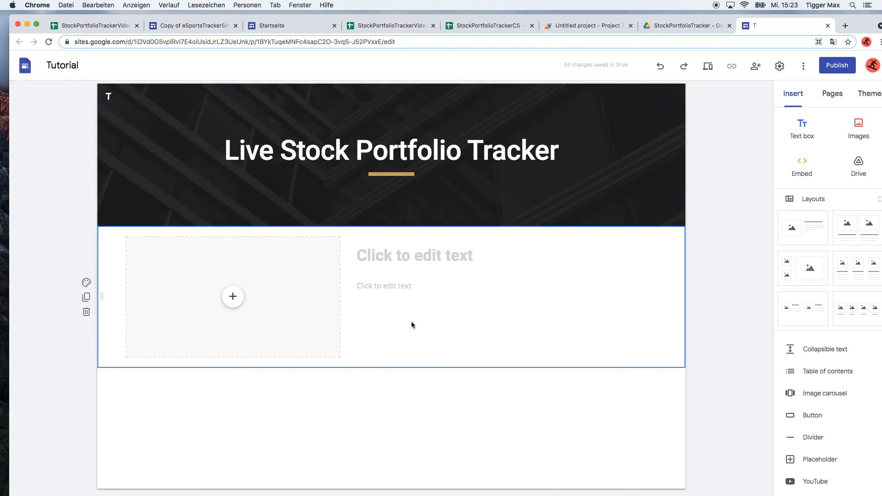
pyautogui.click(292, 297)
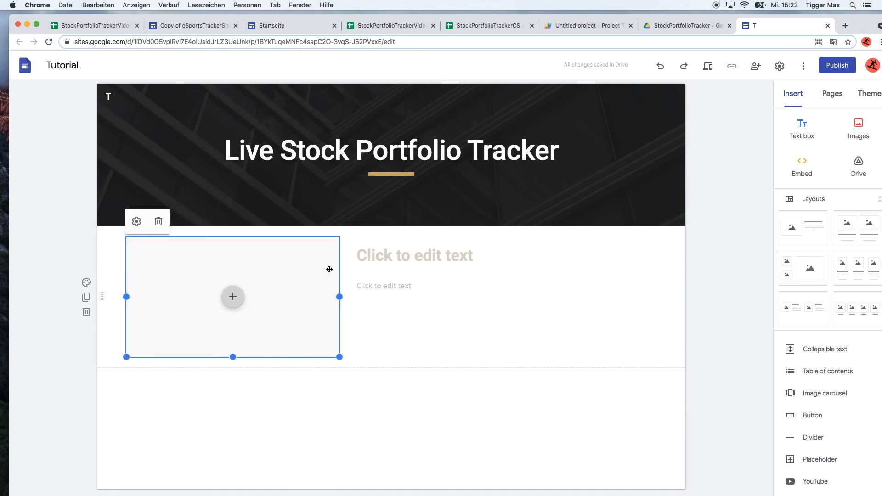
pyautogui.click(158, 221)
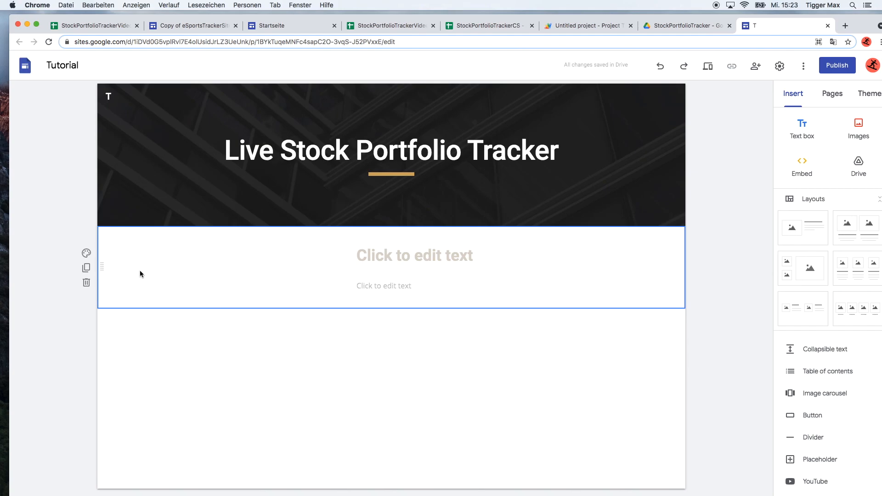
pyautogui.click(267, 28)
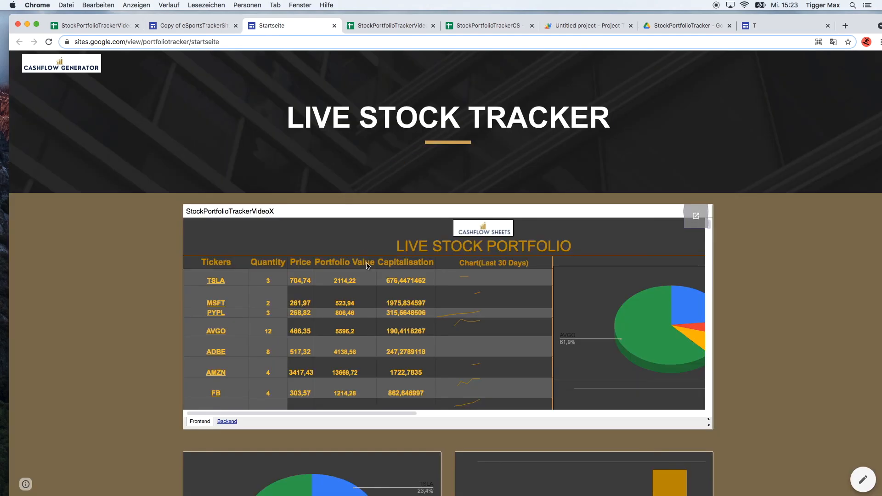
pyautogui.scroll(-1, 368, 263)
pyautogui.scroll(-3, 724, 317)
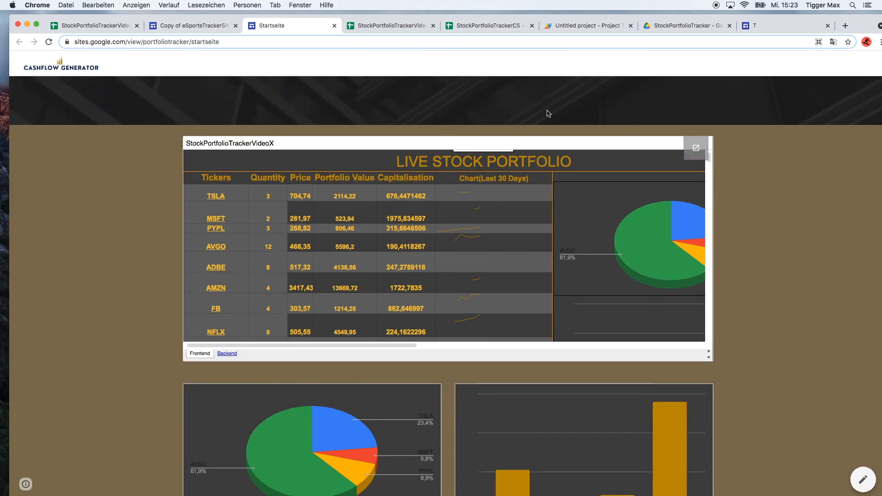
pyautogui.click(781, 26)
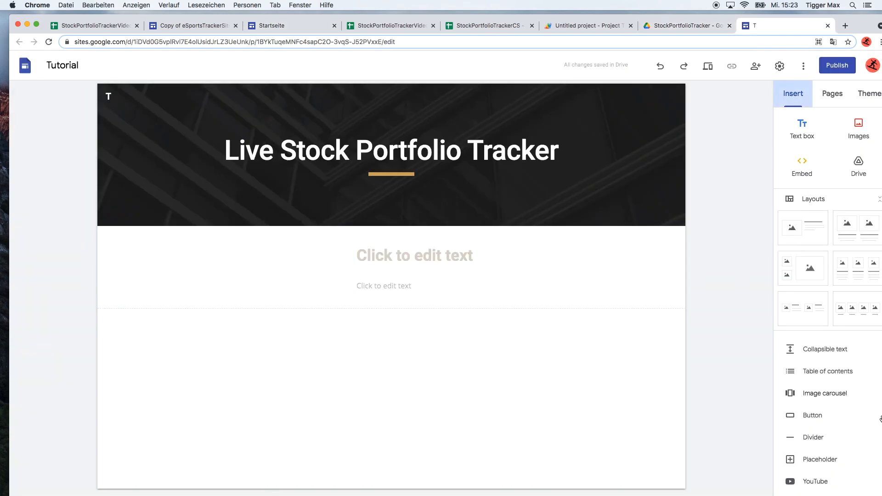
pyautogui.scroll(-4, 825, 453)
# Embed the StockPortfolioTrackerCS spreadsheet below the text section and close the Sheets panel.
pyautogui.click(813, 446)
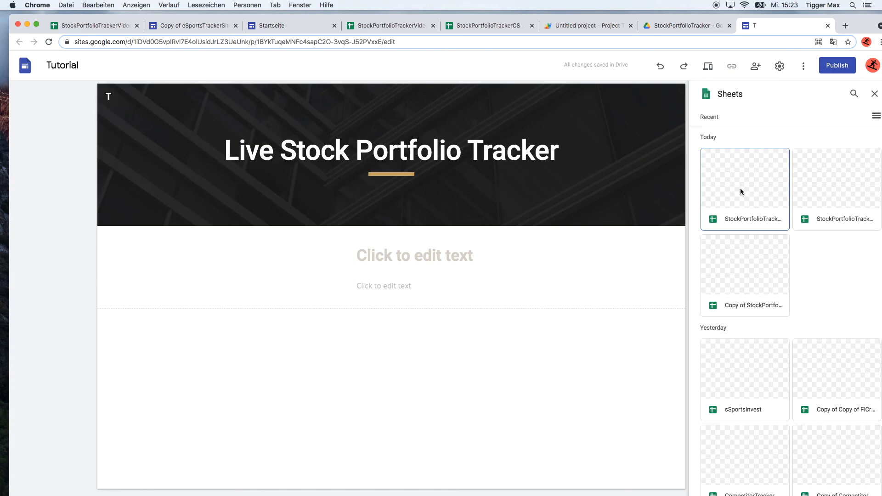
pyautogui.click(758, 189)
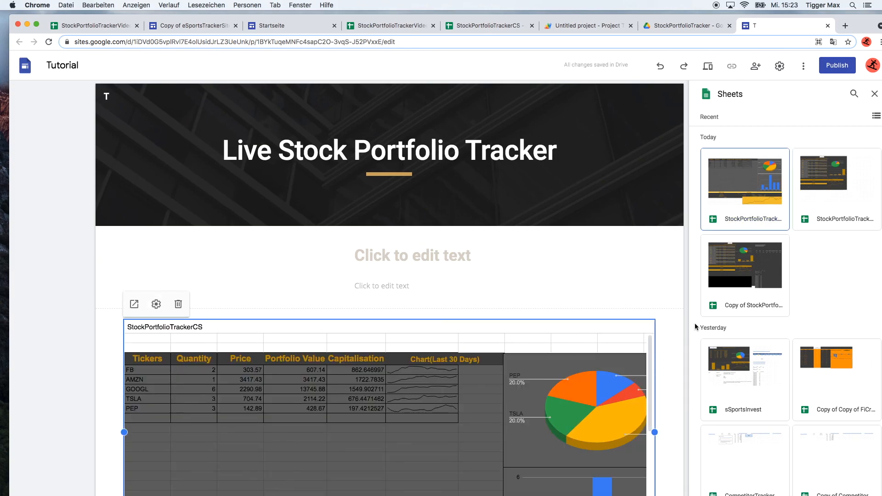
pyautogui.click(674, 334)
pyautogui.scroll(-5, 654, 326)
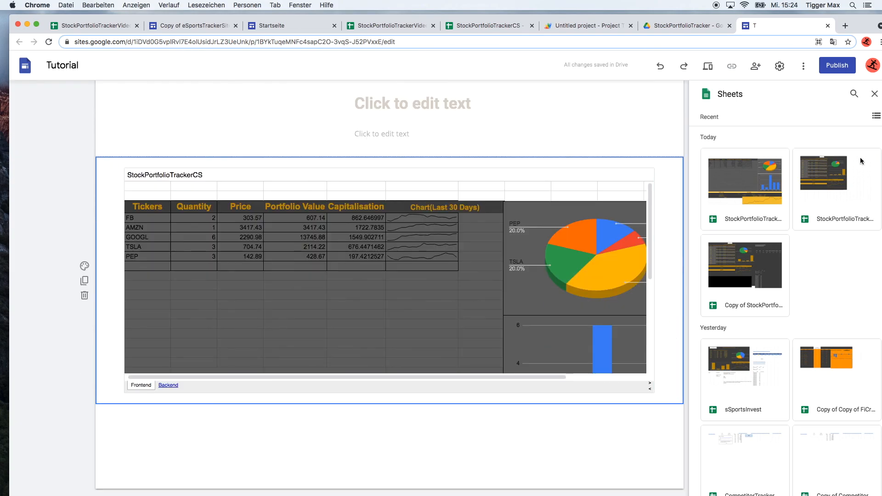
pyautogui.click(508, 416)
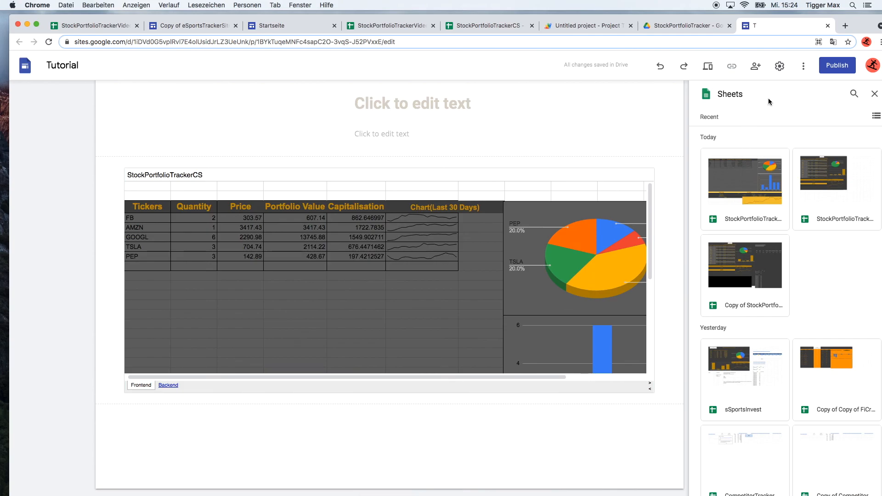
pyautogui.click(875, 94)
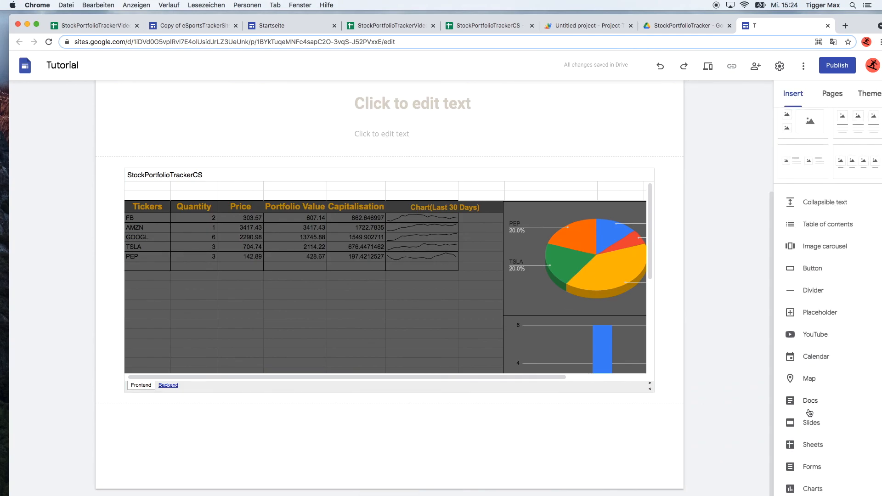
pyautogui.click(809, 488)
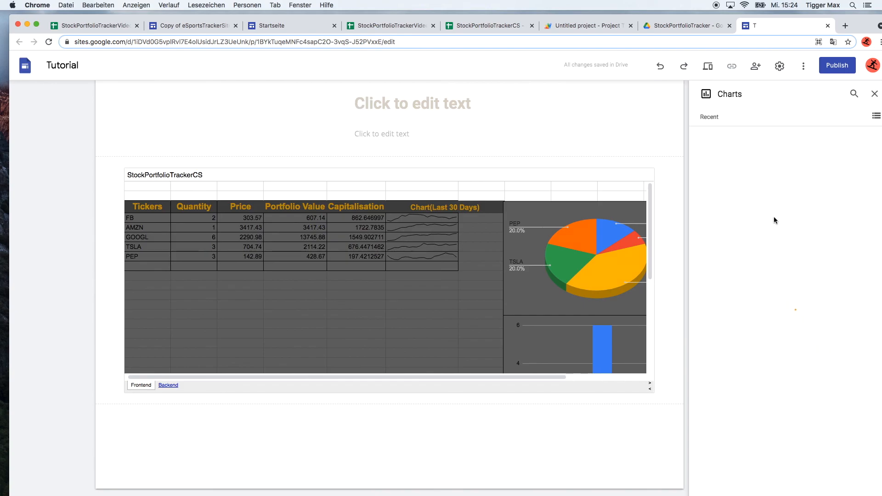
# Add the StockPortfolioTrackerCS pie chart of each ticker's portfolio share as a new section.
pyautogui.scroll(-15, 770, 319)
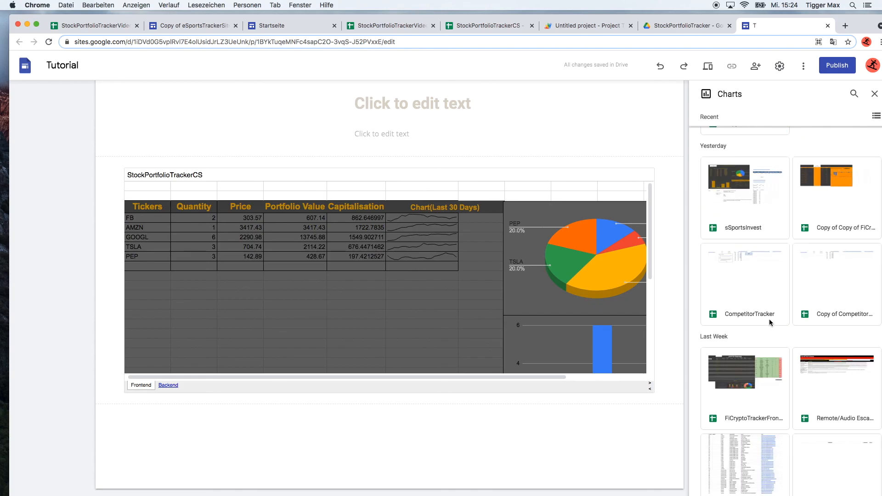
pyautogui.scroll(-3, 769, 318)
pyautogui.scroll(20, 770, 319)
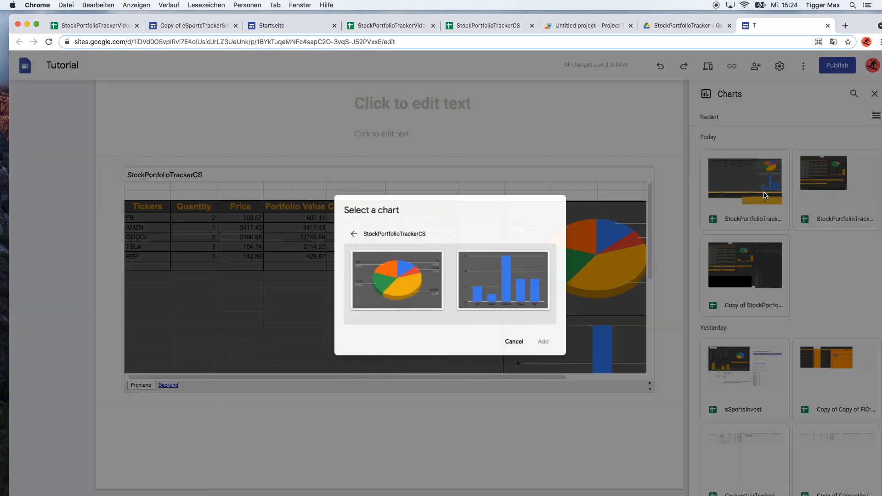
pyautogui.click(514, 341)
pyautogui.click(755, 181)
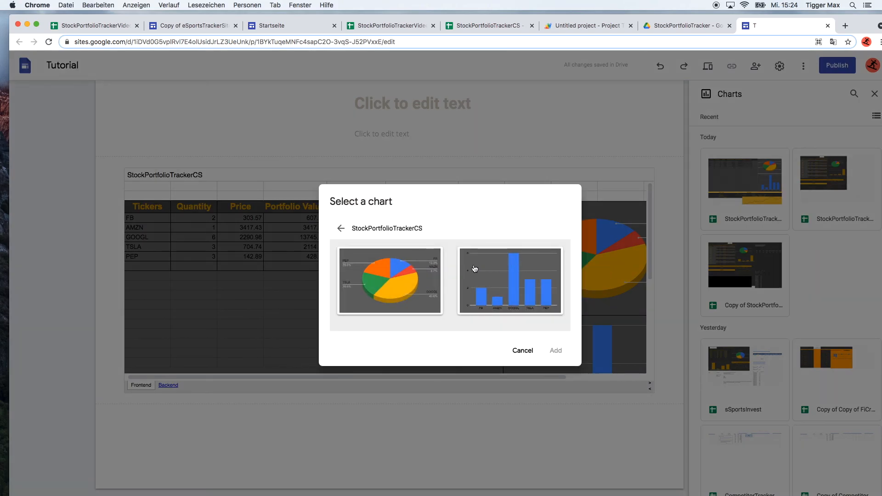
pyautogui.click(407, 271)
pyautogui.click(556, 352)
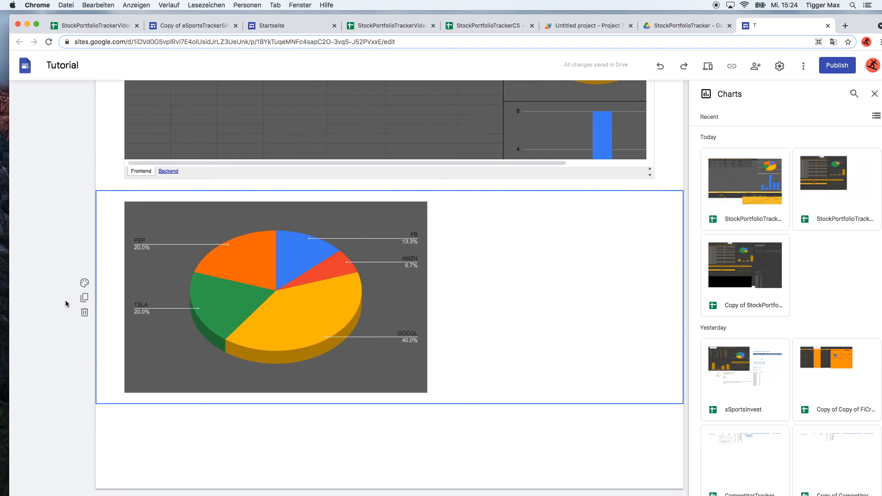
# Give the chart and sheet sections the brown Emphasis 2 background.
pyautogui.click(84, 283)
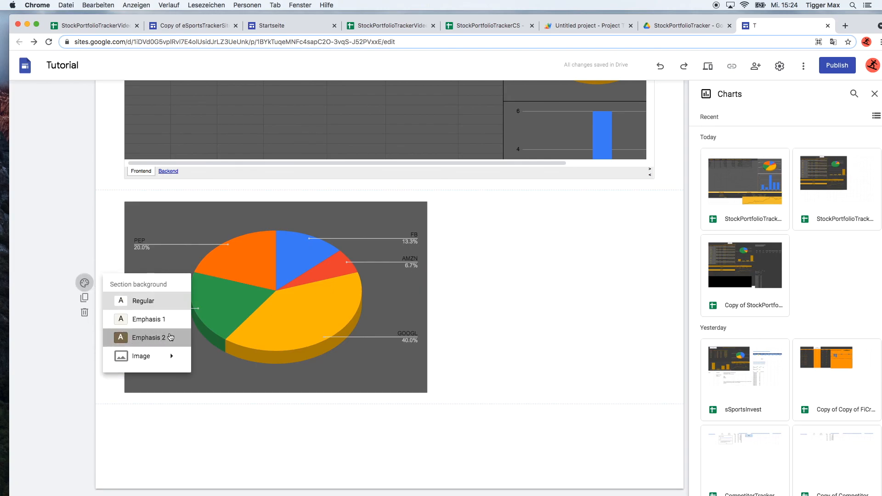
pyautogui.click(167, 337)
pyautogui.scroll(5, 161, 296)
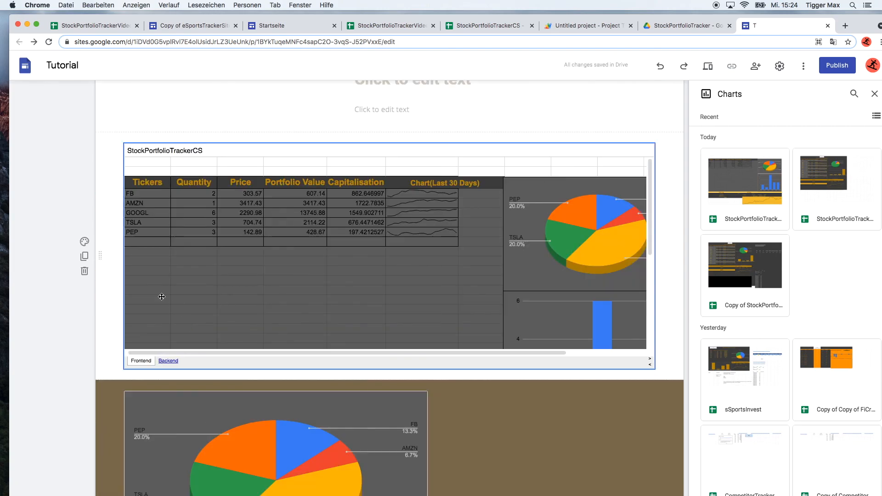
pyautogui.click(84, 241)
pyautogui.moveTo(142, 317)
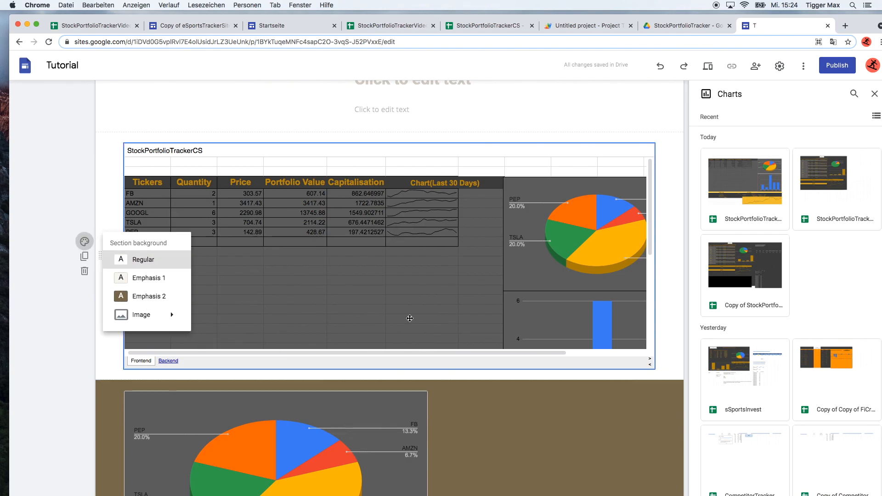
pyautogui.click(148, 296)
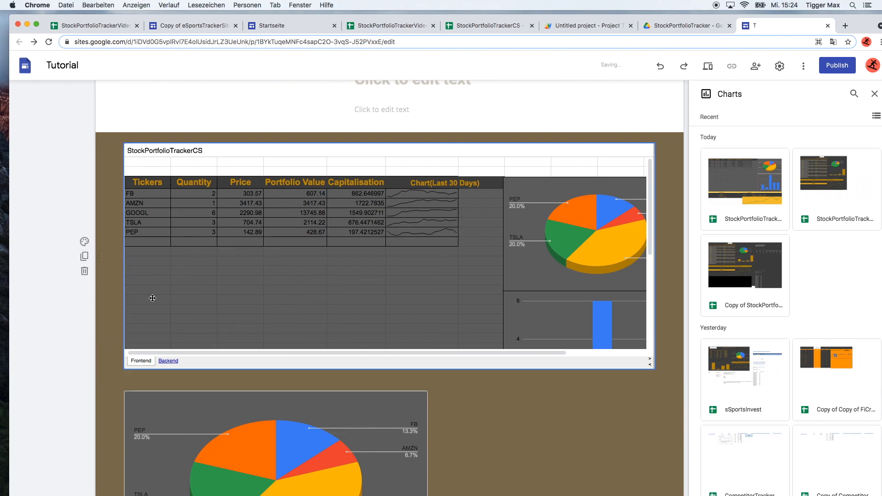
pyautogui.scroll(-5, 565, 364)
pyautogui.scroll(8, 566, 364)
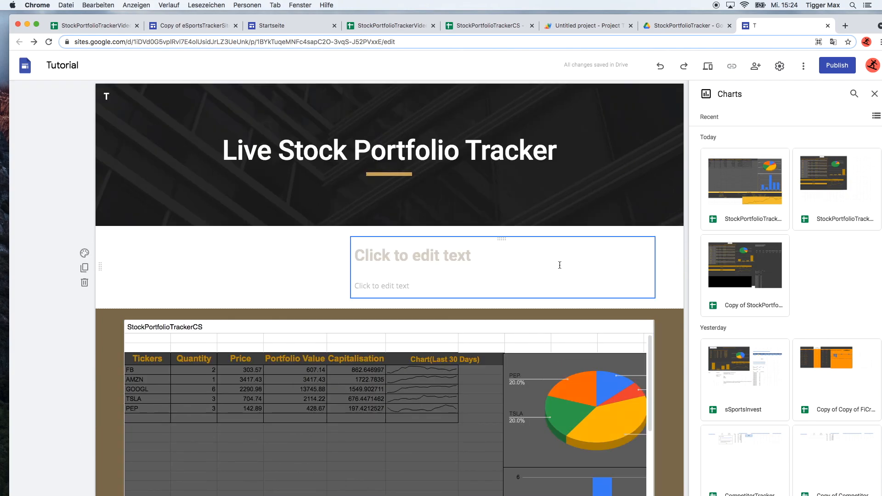
# Delete the empty text section below the header and close the Charts panel.
pyautogui.click(91, 284)
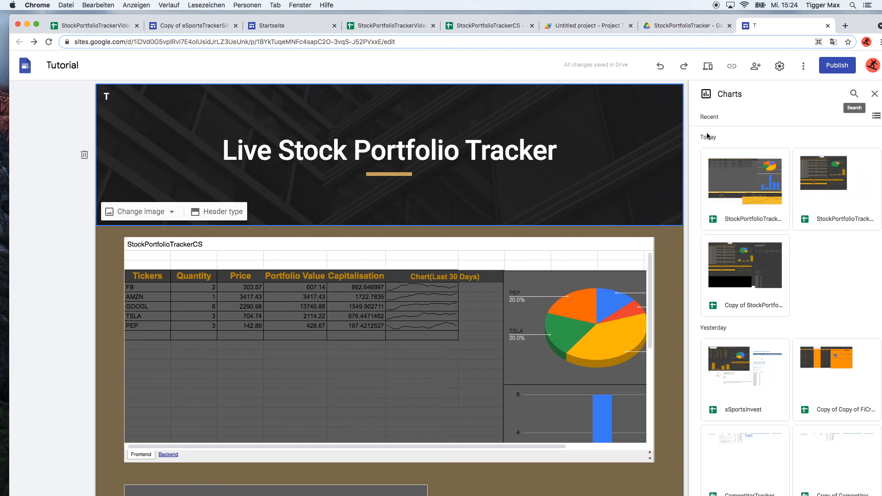
pyautogui.scroll(-10, 759, 300)
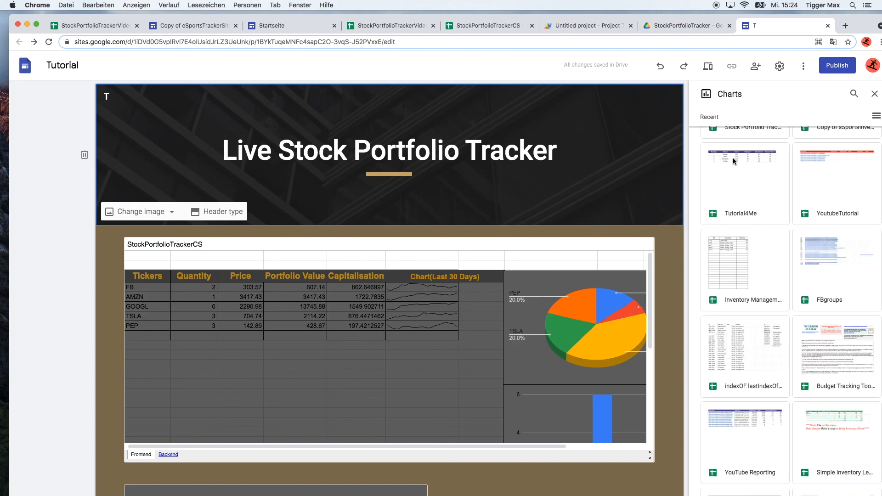
pyautogui.scroll(10, 740, 193)
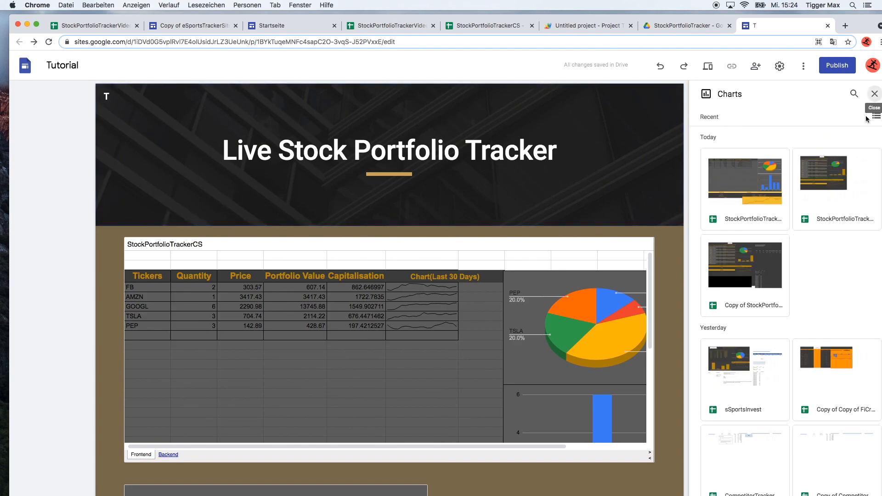
pyautogui.click(874, 93)
pyautogui.scroll(3, 803, 333)
pyautogui.scroll(-3, 814, 367)
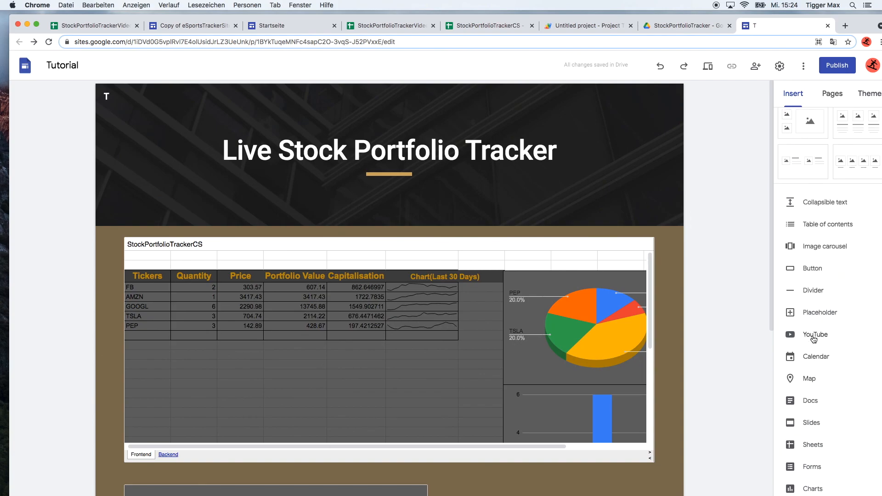